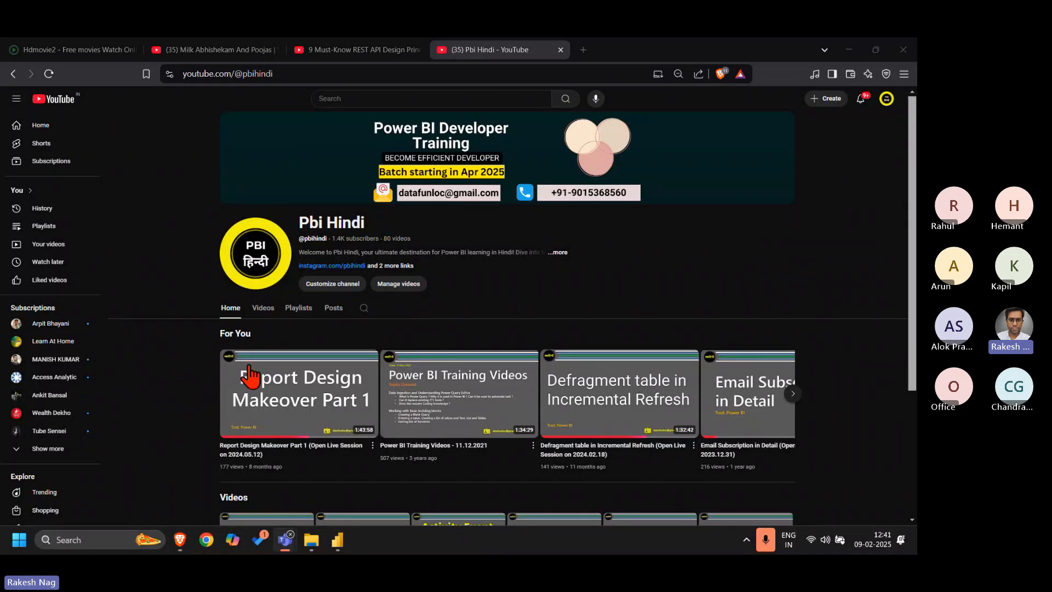
# Open the Audit Log playlist from the Pbi Hindi channel's playlists
pyautogui.click(311, 310)
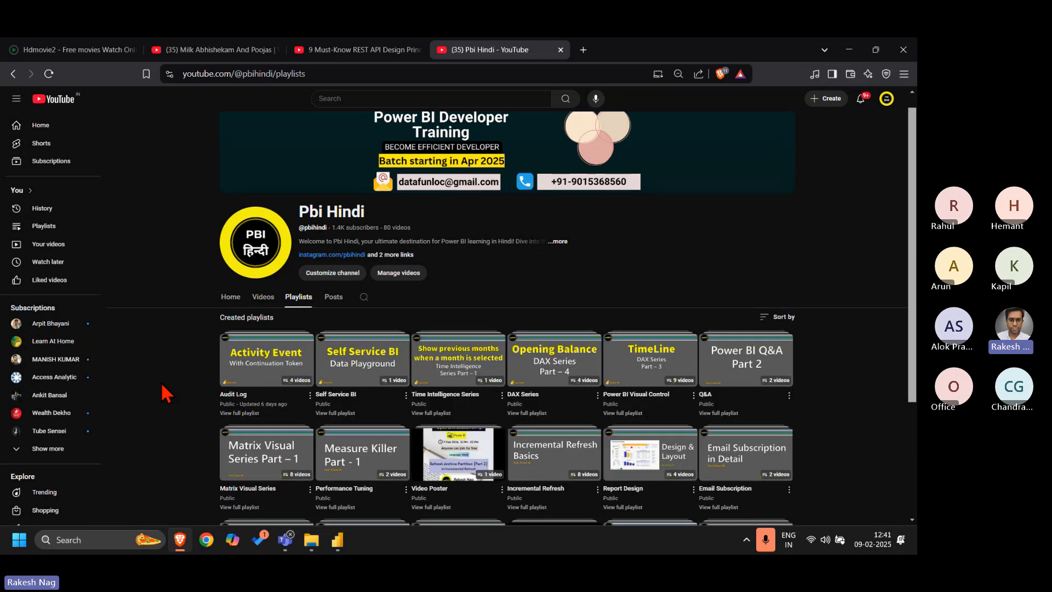
pyautogui.scroll(-2, 166, 392)
pyautogui.click(251, 345)
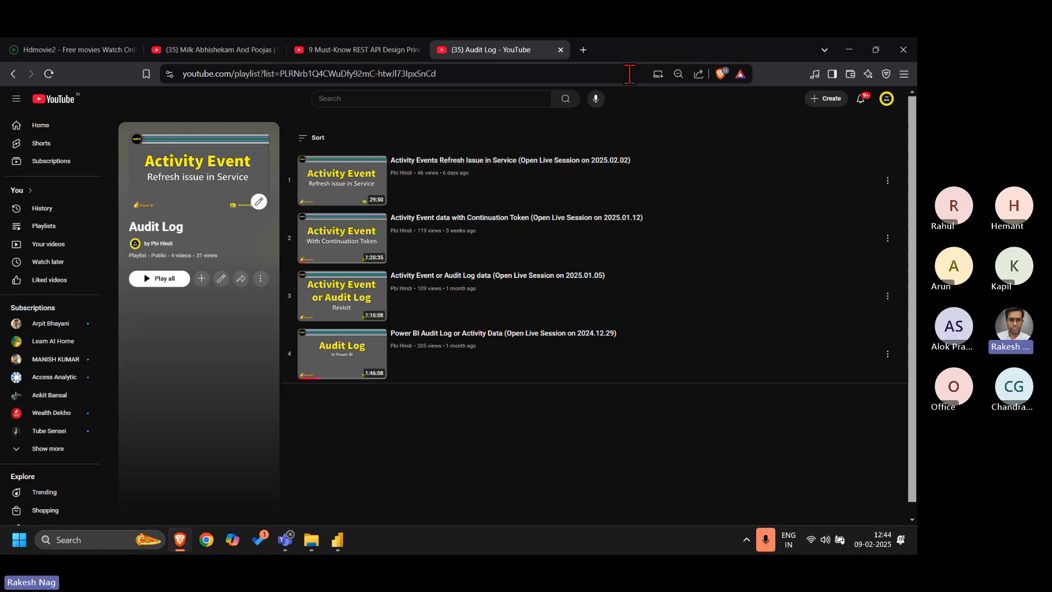
# Search the web for "power bi rest api" in a new tab and open the Microsoft Learn article on the Power BI REST APIs
pyautogui.click(583, 50)
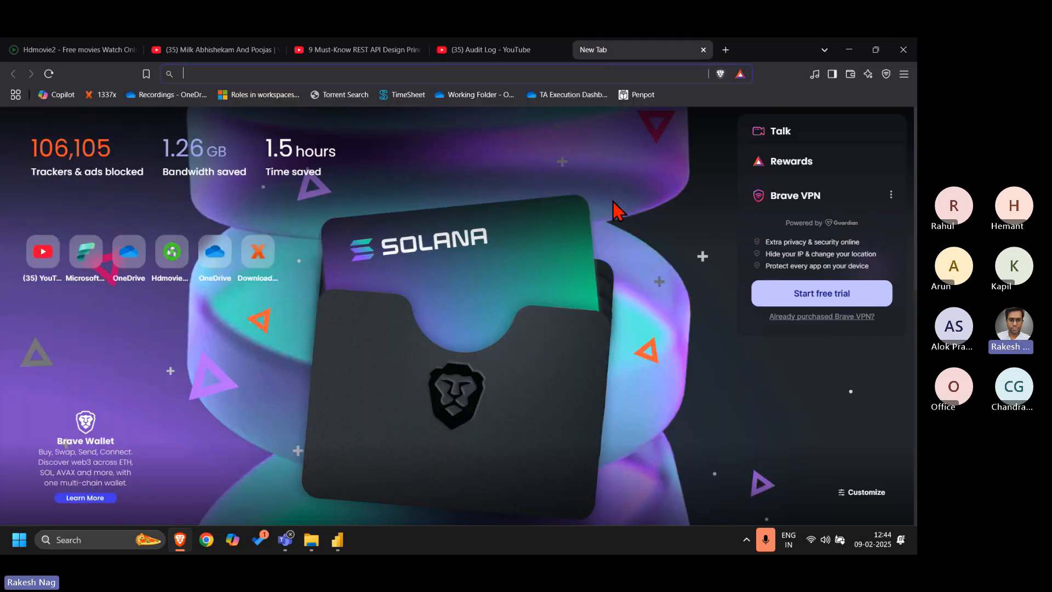
pyautogui.write('power+bi+rest+api&source=desktop&summary=1&conversation=a65283591c0d22e3681659')
pyautogui.press('Return')
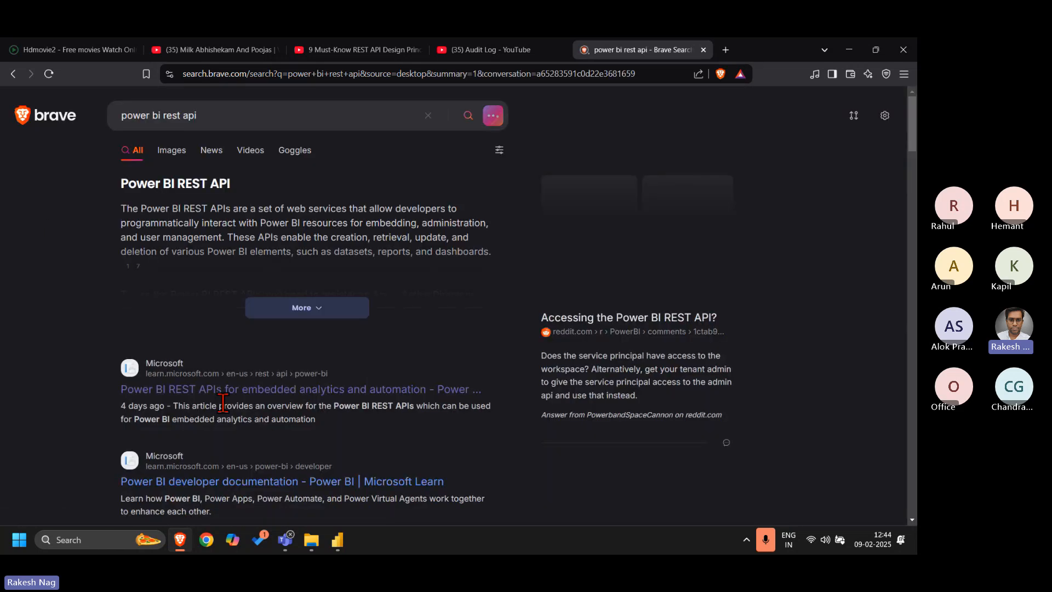
pyautogui.click(227, 389)
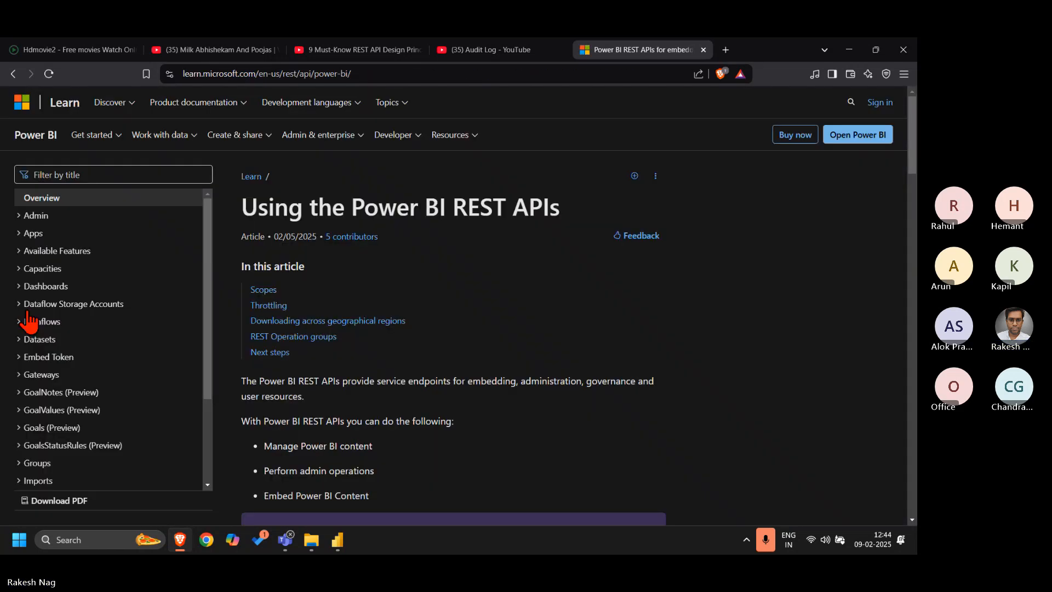
# Open the Get Activity Events reference page from the Admin group of the REST API documentation
pyautogui.click(20, 218)
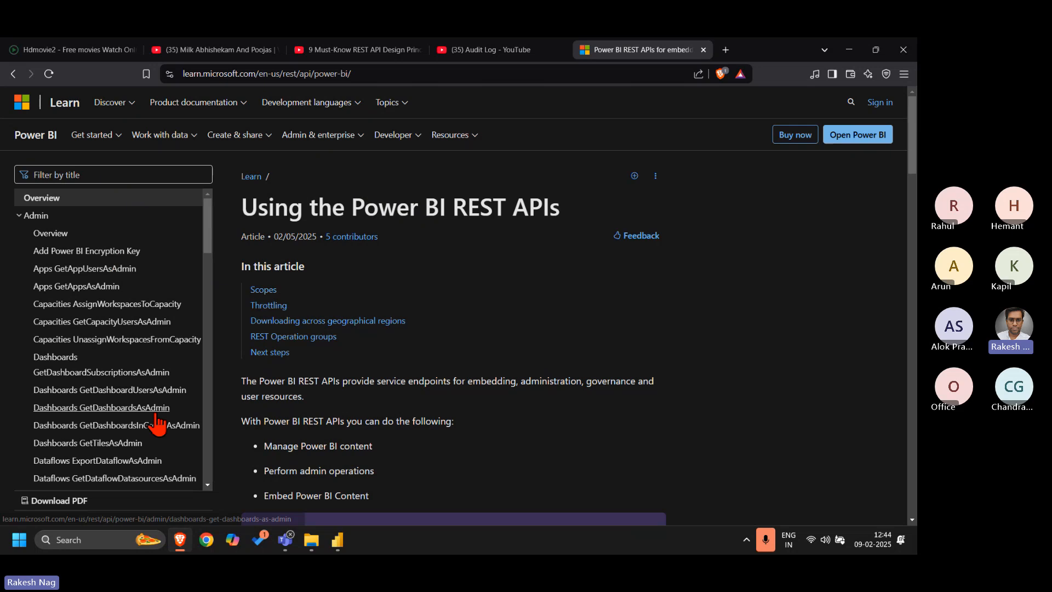
pyautogui.scroll(-5, 155, 425)
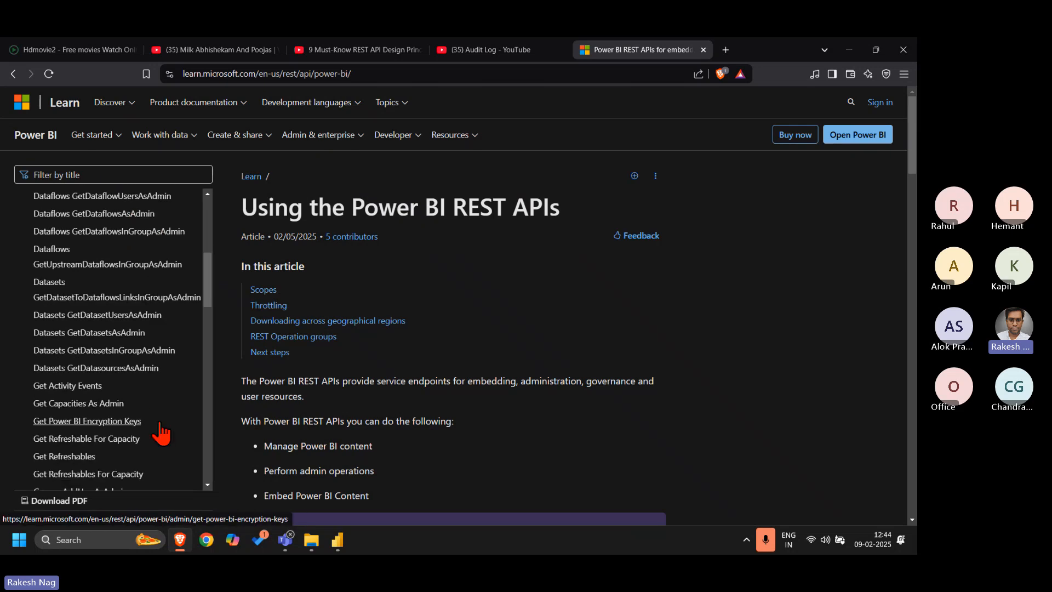
pyautogui.click(71, 385)
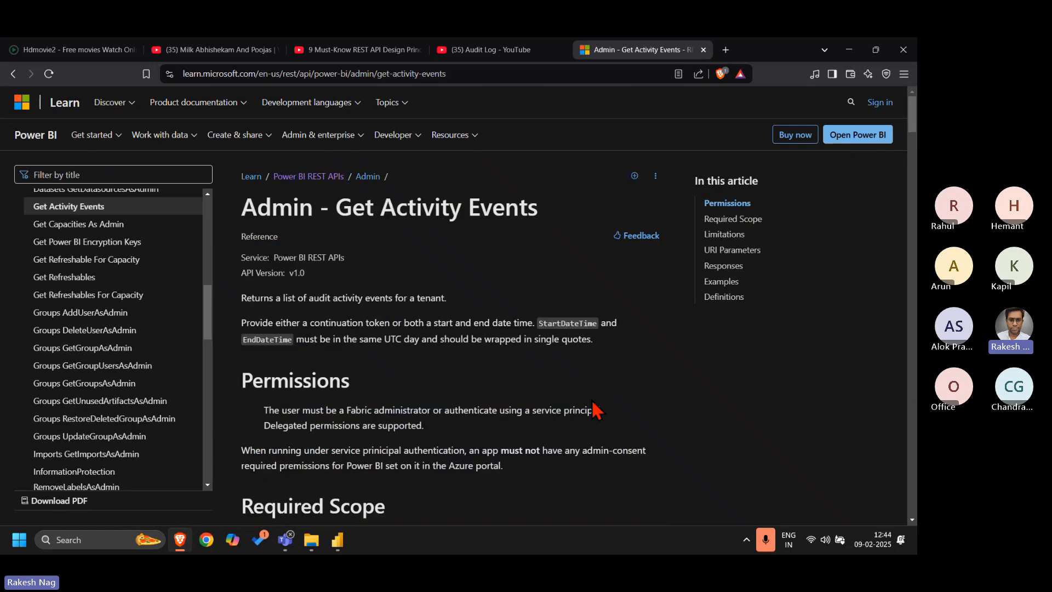
# Examine the StartDateTime, EndDateTime and same UTC day requirements in the Get Activity Events description
pyautogui.scroll(-2, 542, 268)
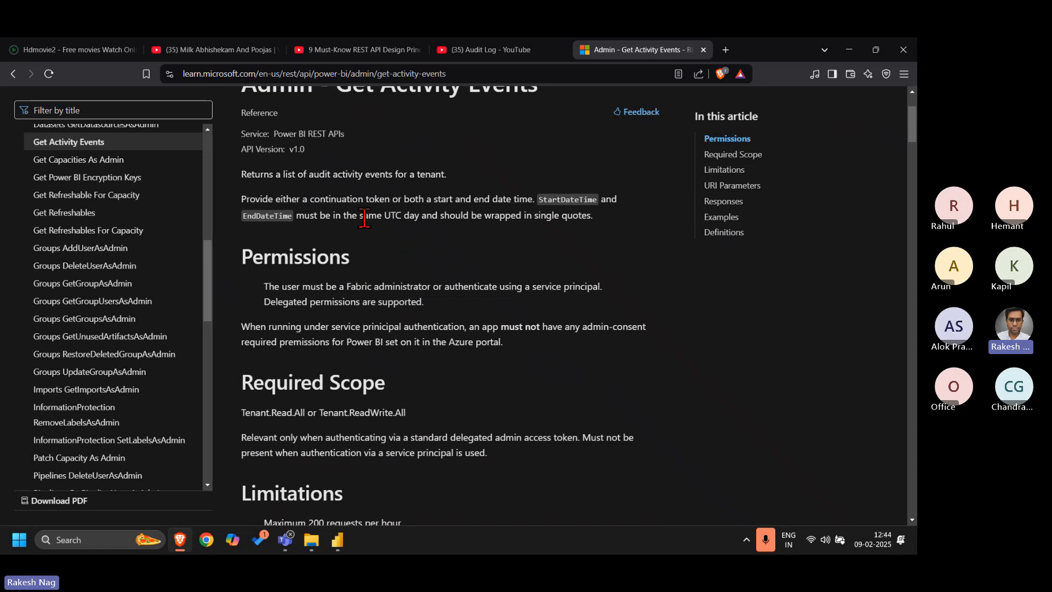
pyautogui.moveTo(360, 215); pyautogui.dragTo(420, 215)
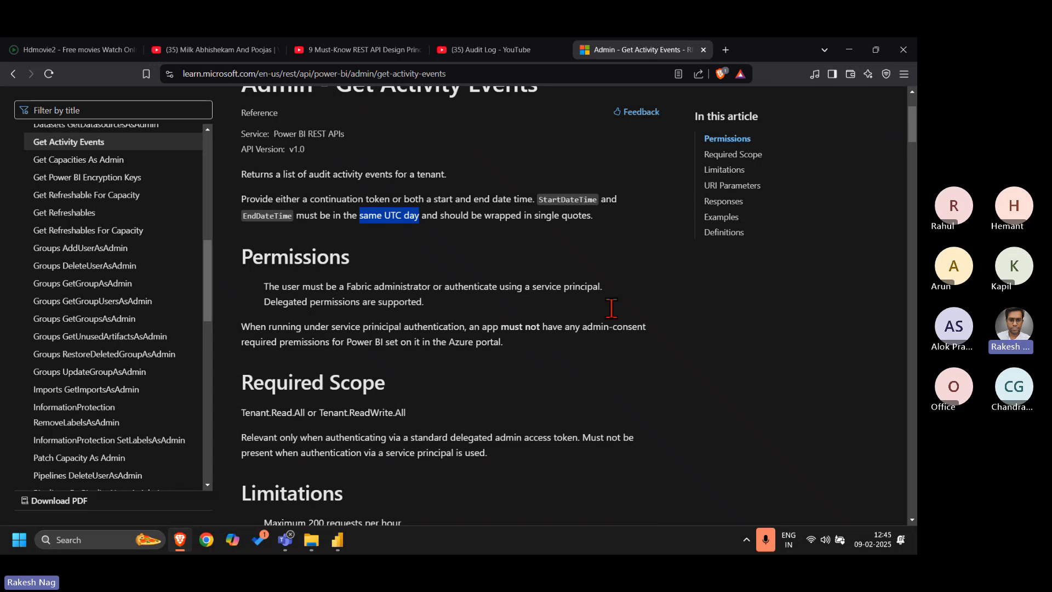
pyautogui.doubleClick(573, 199)
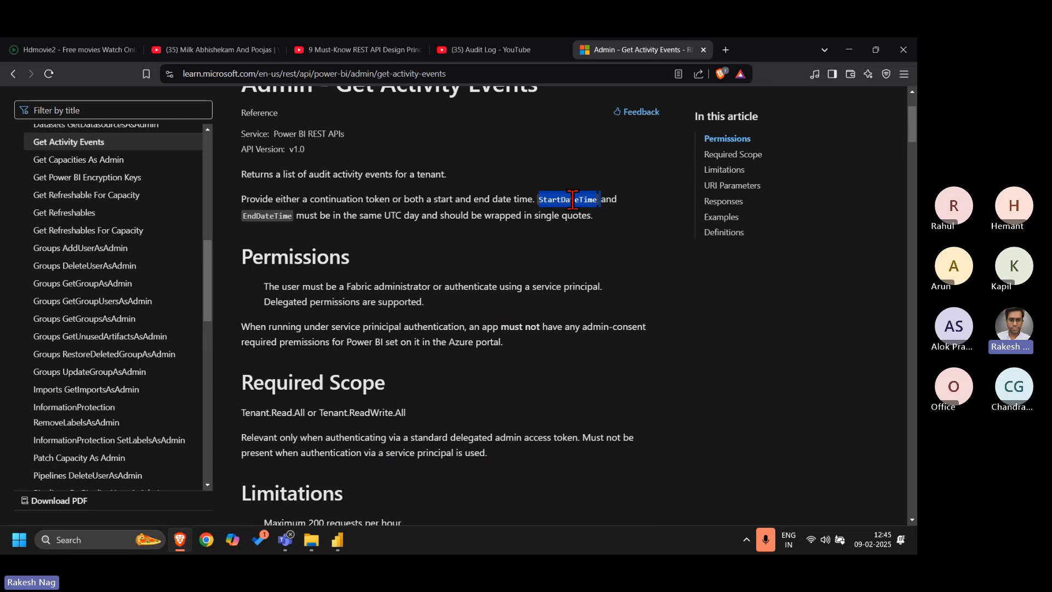
pyautogui.click(272, 211)
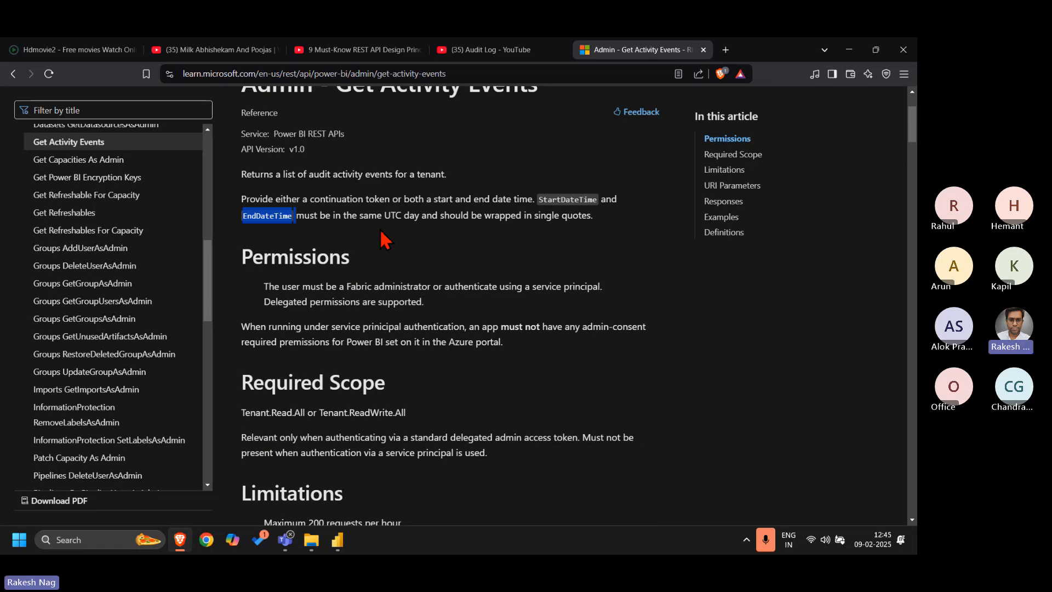
pyautogui.doubleClick(566, 200)
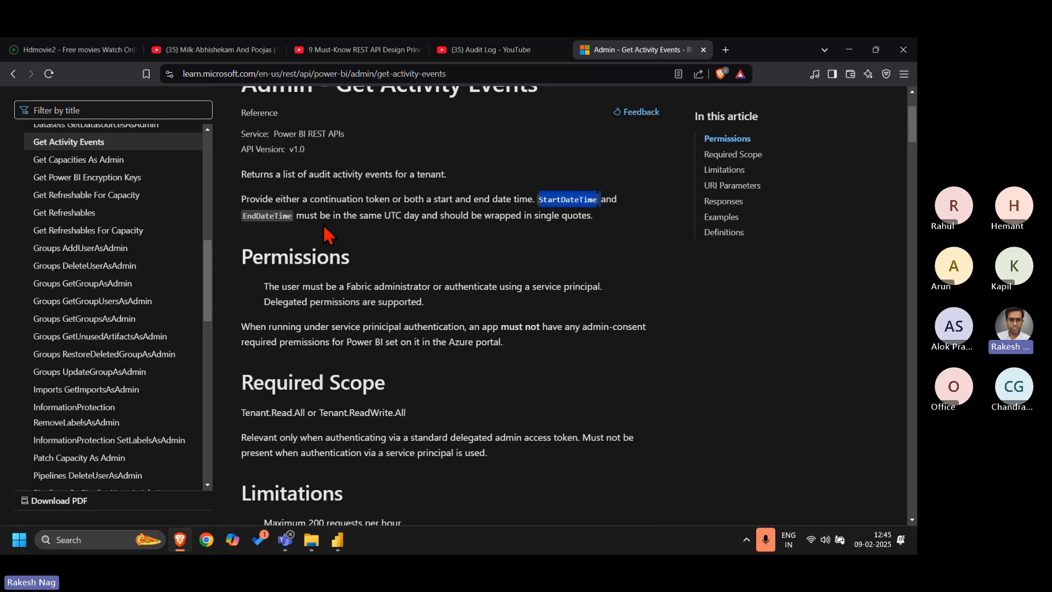
pyautogui.click(521, 258)
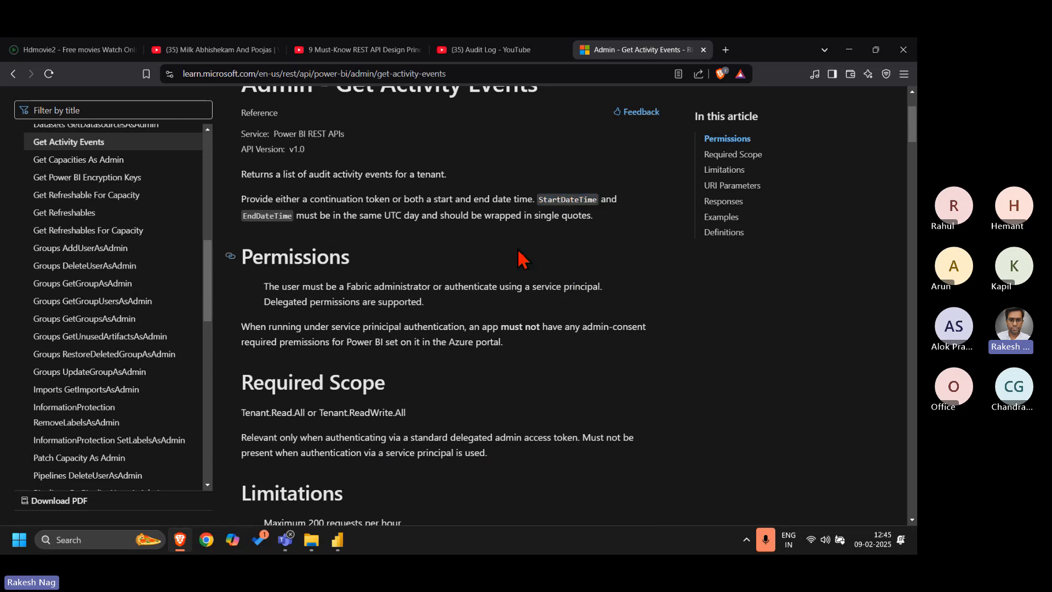
pyautogui.scroll(1, 519, 253)
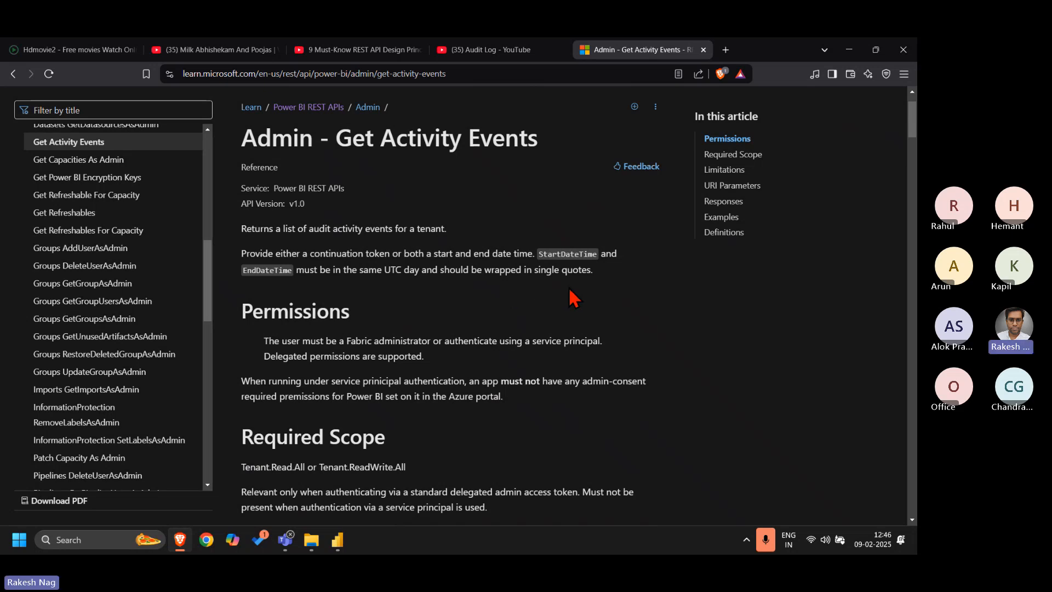
pyautogui.click(769, 538)
pyautogui.click(769, 538)
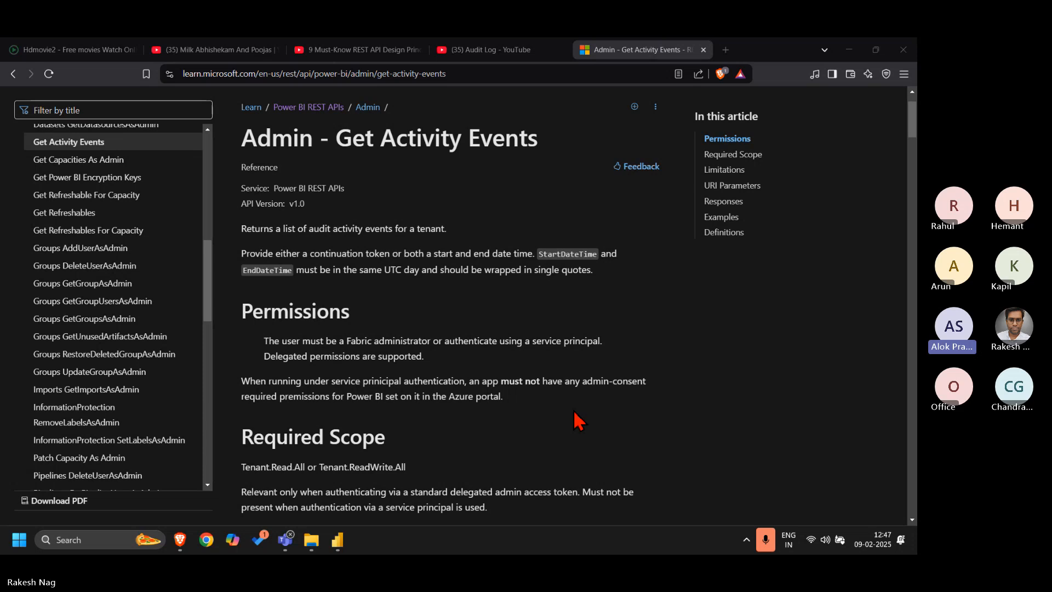
pyautogui.click(212, 539)
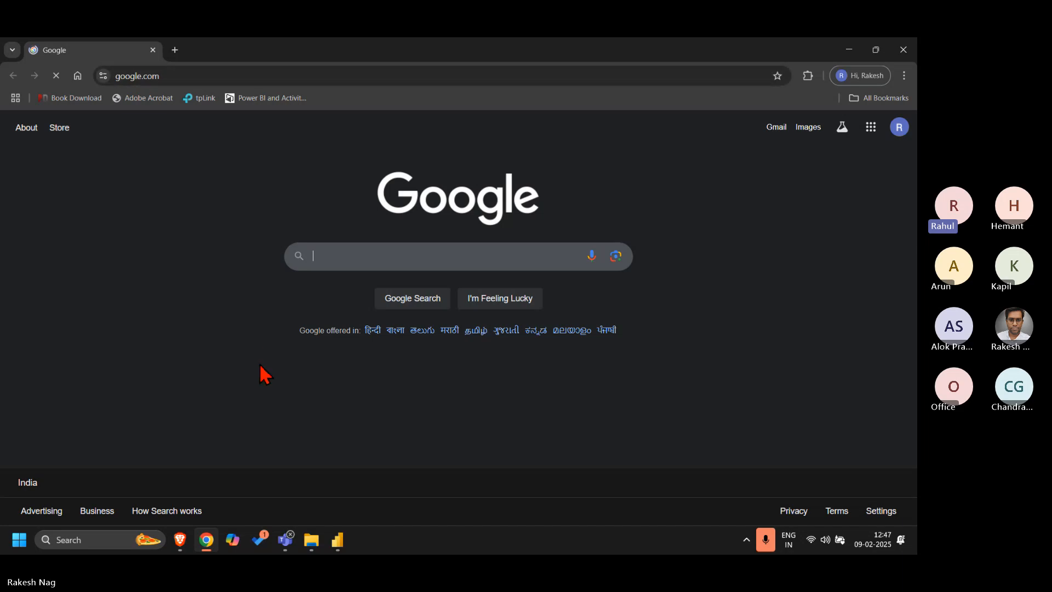
pyautogui.click(909, 51)
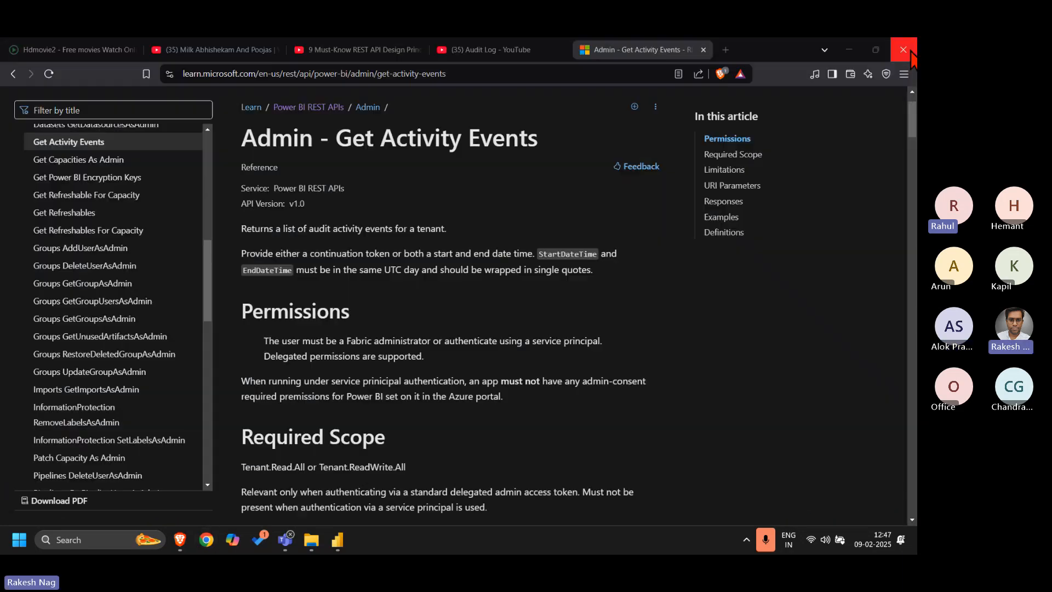
# Launch Microsoft Edge and go to app.powerbi.com
pyautogui.press('super')
pyautogui.write('ed')
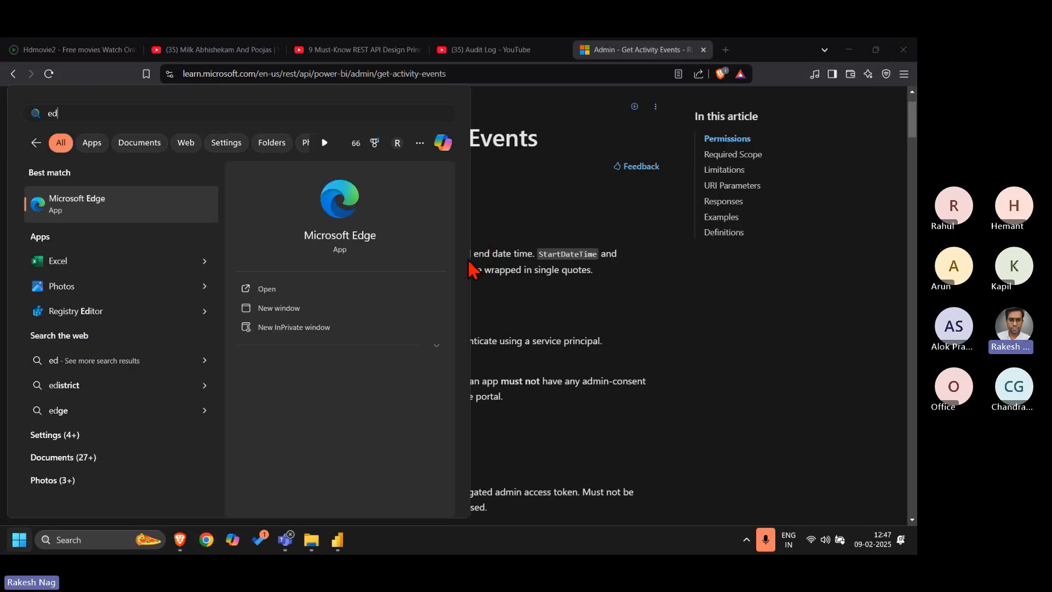
pyautogui.click(280, 292)
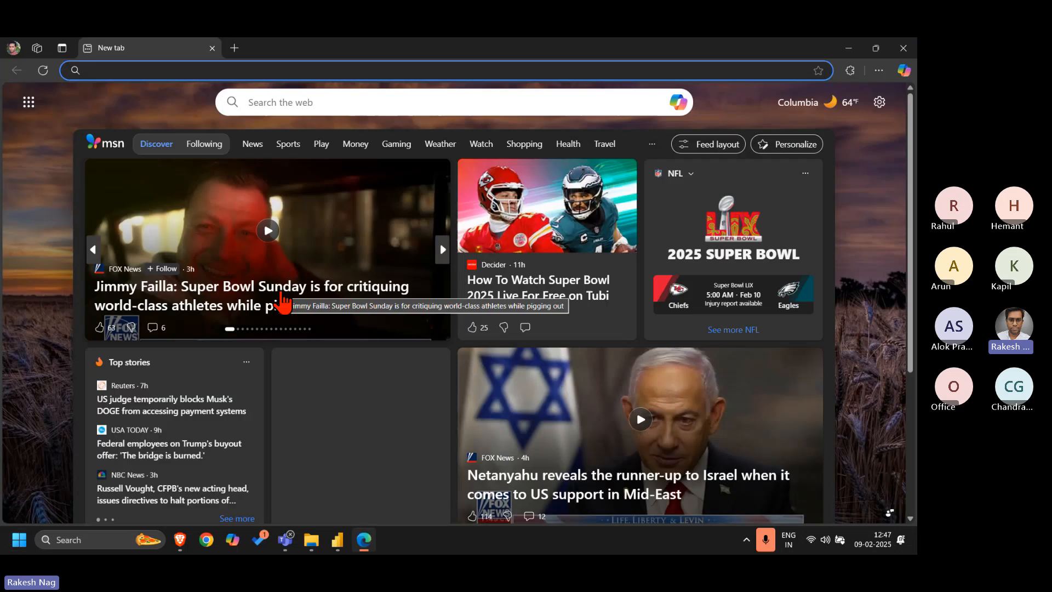
pyautogui.write('app.powerbi.com')
pyautogui.press('Return')
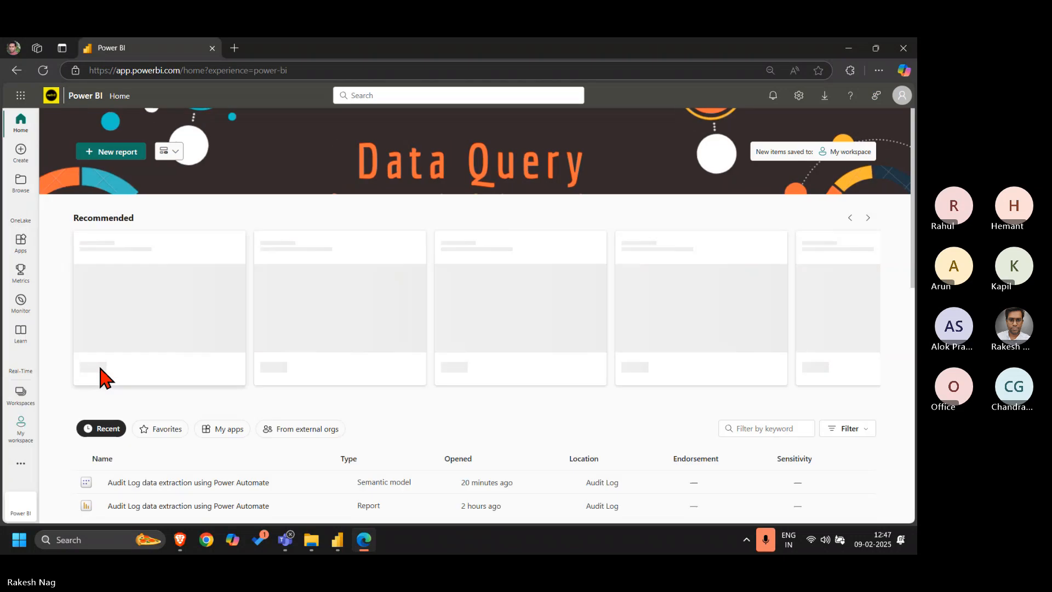
# Look through the list of Power BI workspaces and dismiss the event announcement banner on the home page
pyautogui.click(21, 393)
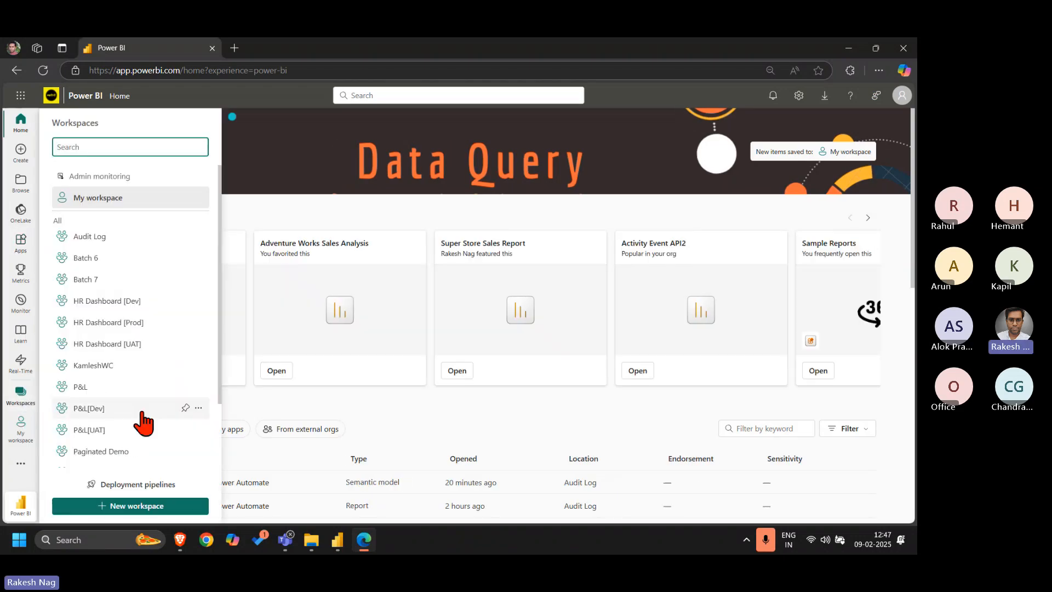
pyautogui.scroll(-2, 142, 416)
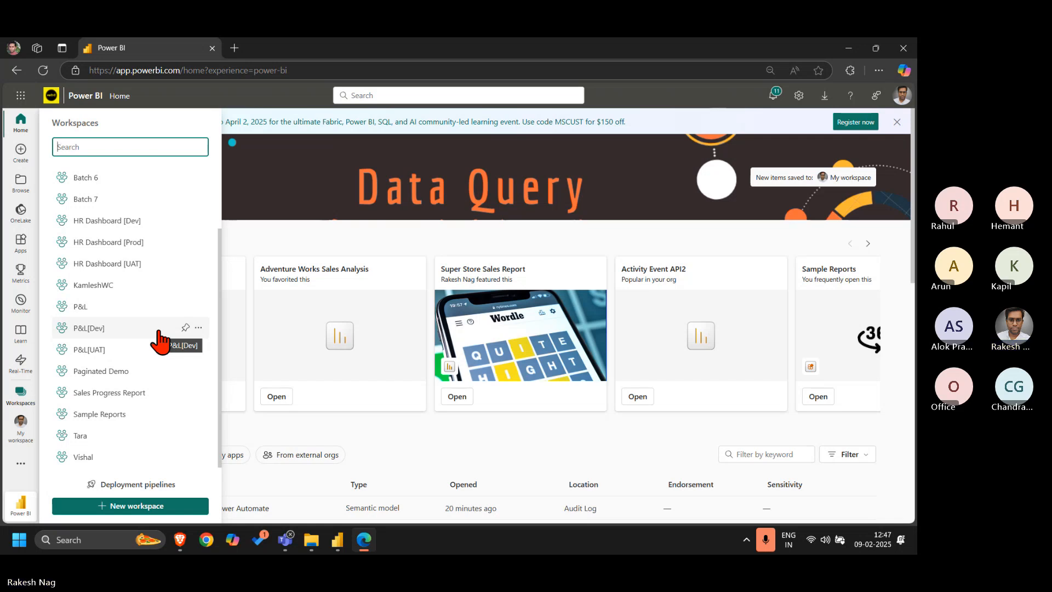
pyautogui.click(896, 123)
pyautogui.click(896, 122)
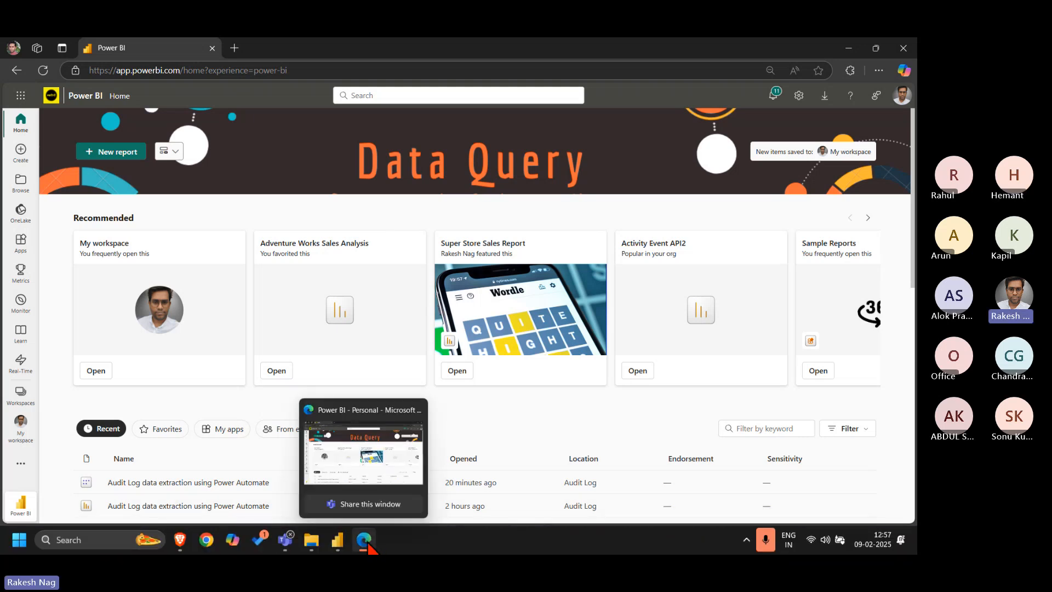
# Open Task Manager in a maximized window, review the running processes and their resource usage, and close it
pyautogui.moveTo(337, 542)
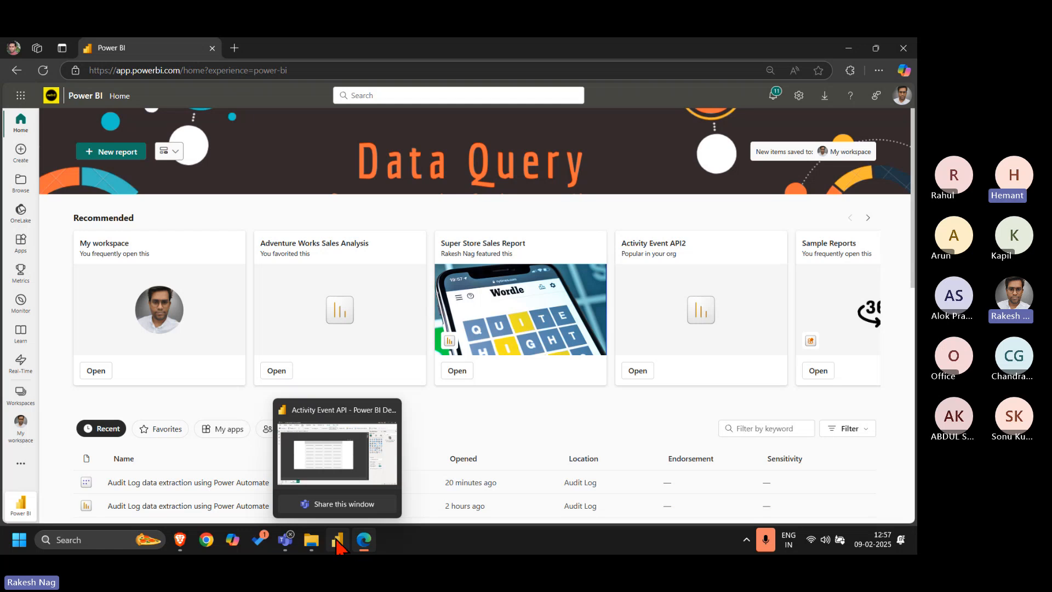
pyautogui.moveTo(284, 541)
pyautogui.rightClick(447, 545)
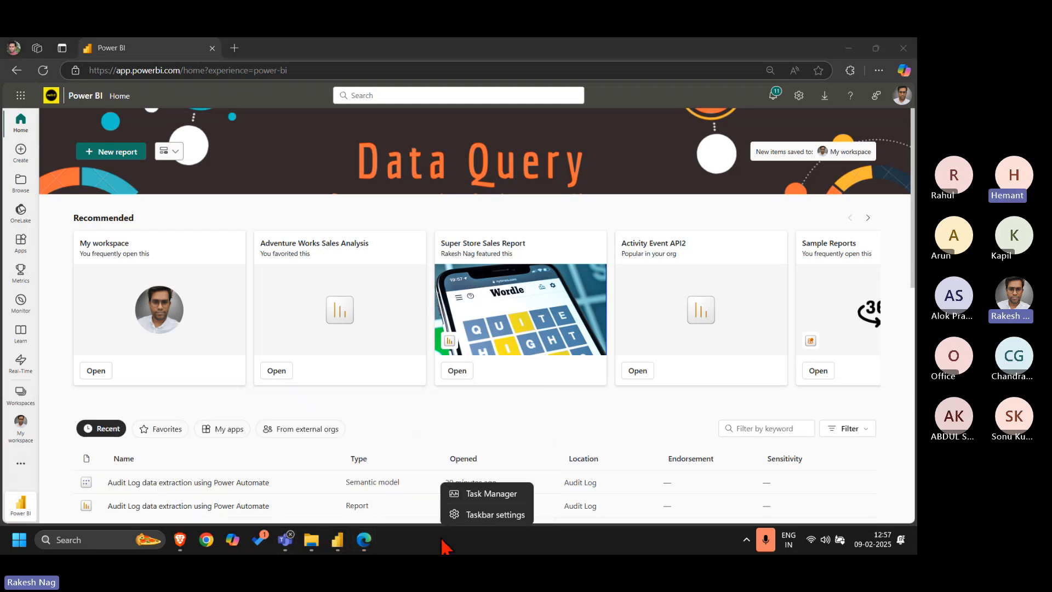
pyautogui.click(496, 494)
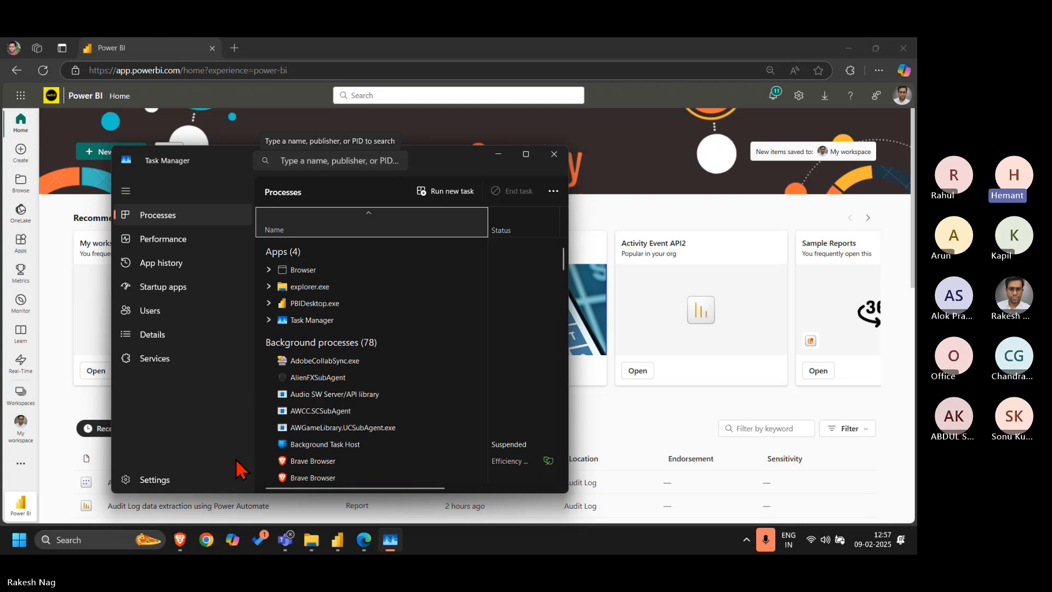
pyautogui.click(526, 154)
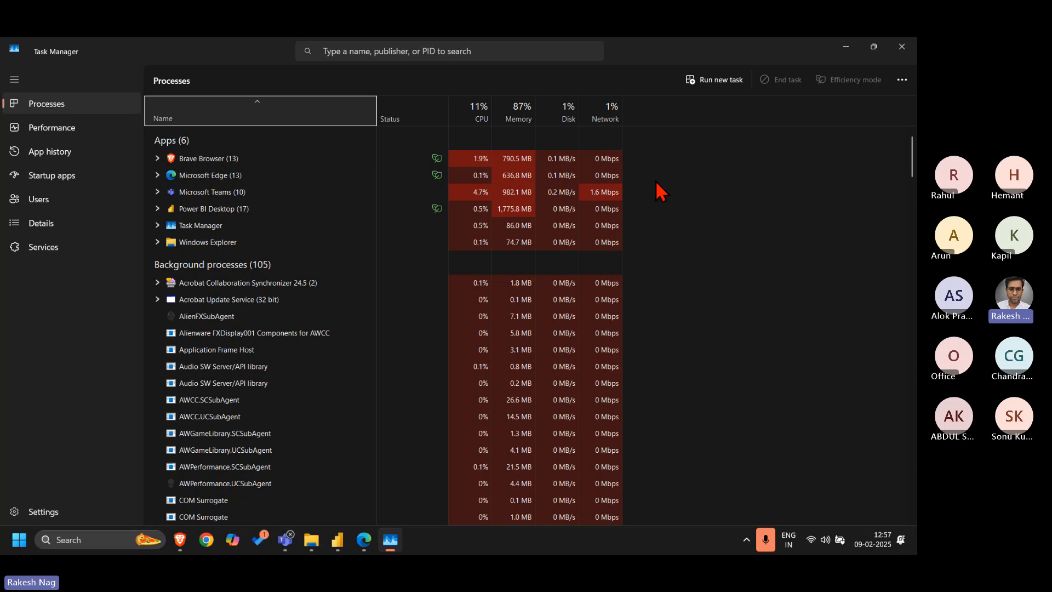
pyautogui.scroll(-20, 682, 327)
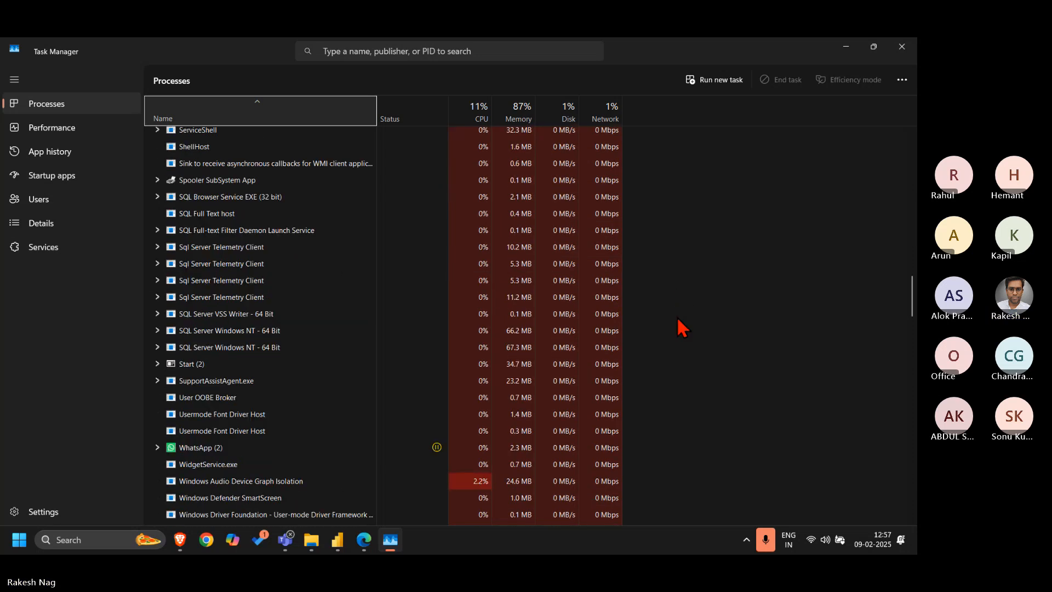
pyautogui.scroll(-20, 682, 327)
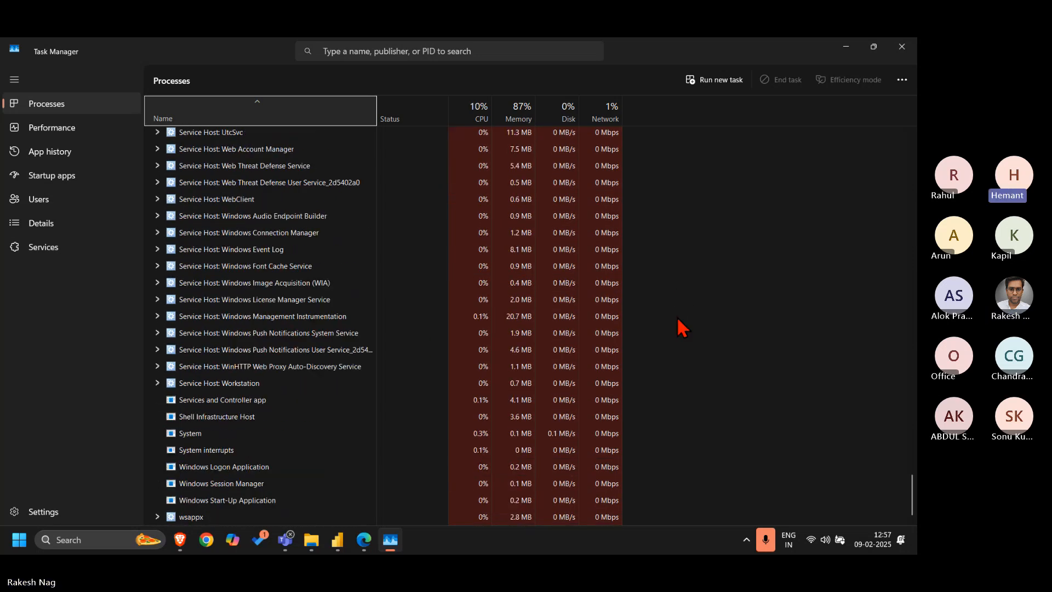
pyautogui.scroll(20, 682, 327)
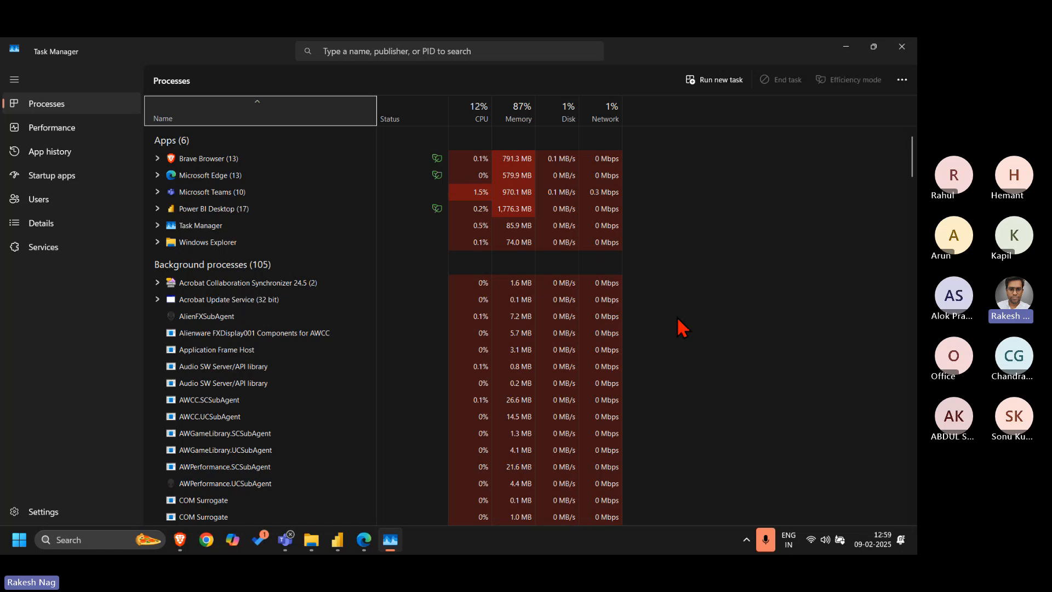
pyautogui.click(901, 46)
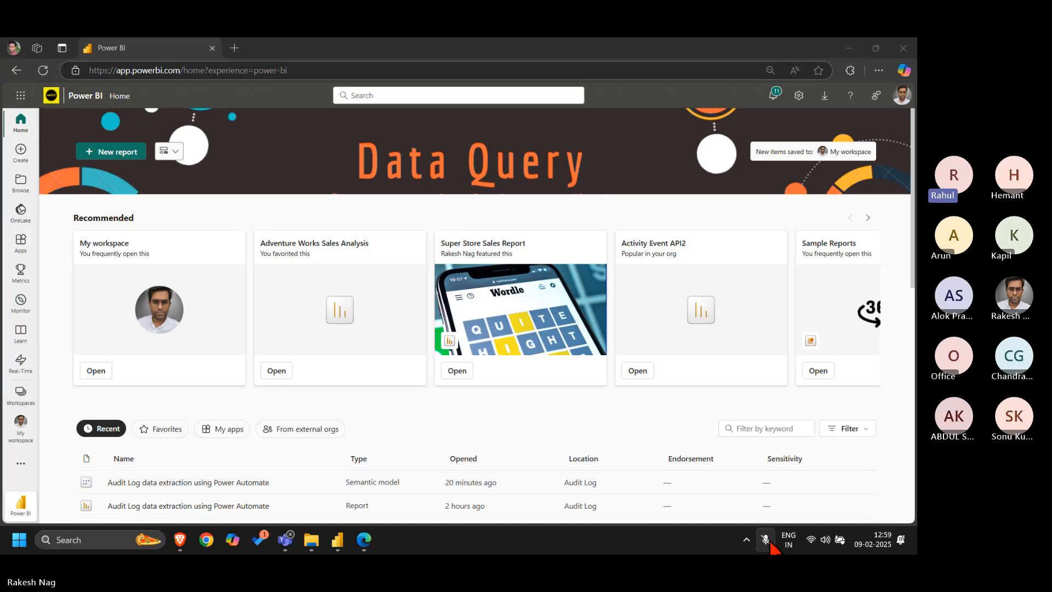
# Switch back to the Get Activity Events page in Brave and review its permissions, required scope, limitations and HTTP request
pyautogui.click(594, 217)
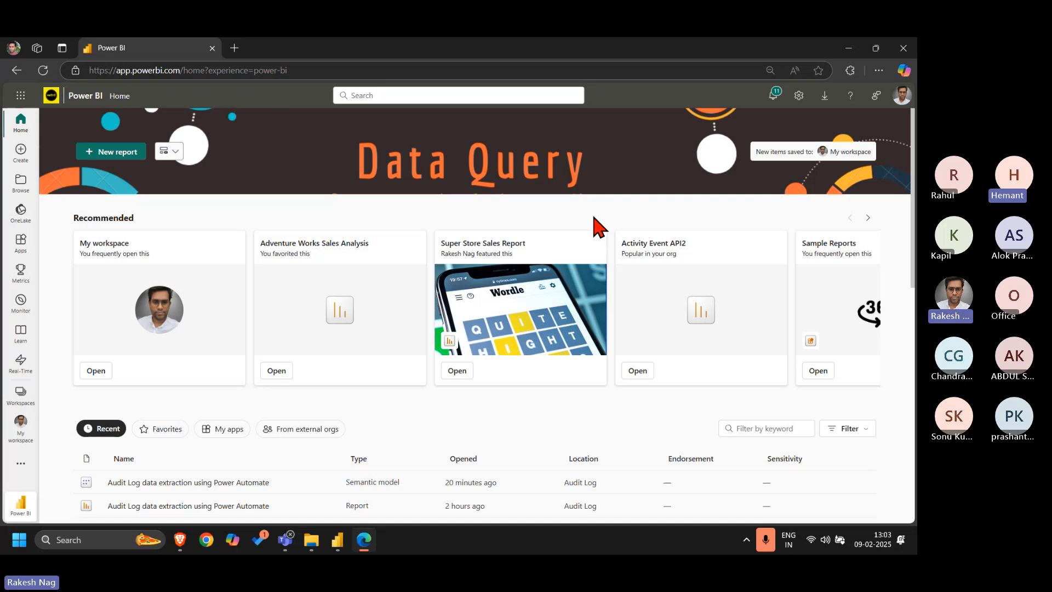
pyautogui.hotkey('alt', 'Tab')
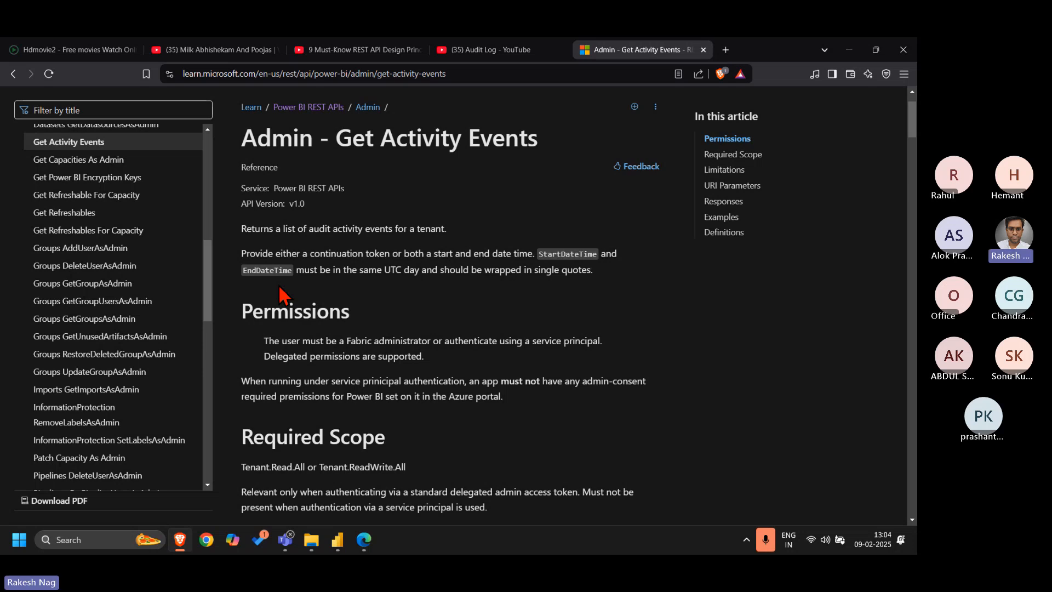
pyautogui.scroll(-3, 450, 438)
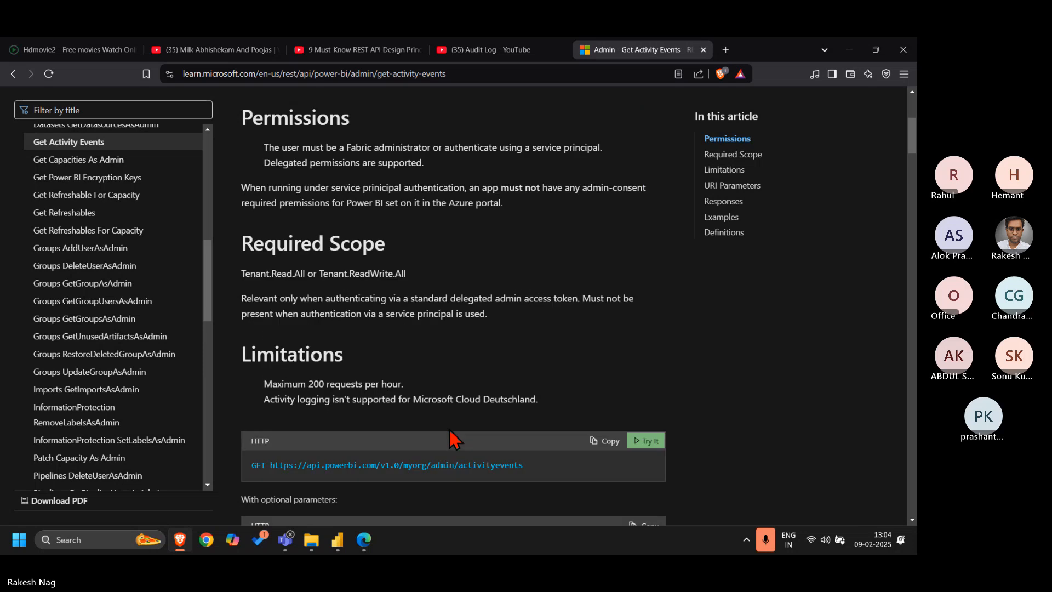
# Review the URI parameters, responses, permissions and required scope on the Get Activity Events documentation page
pyautogui.scroll(-7, 450, 438)
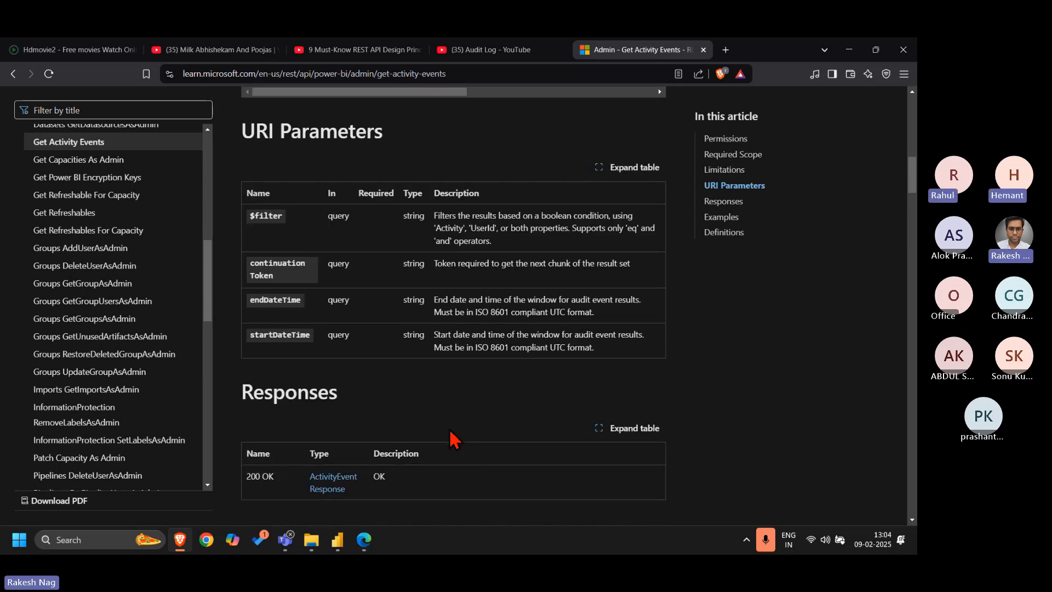
pyautogui.scroll(-2, 450, 438)
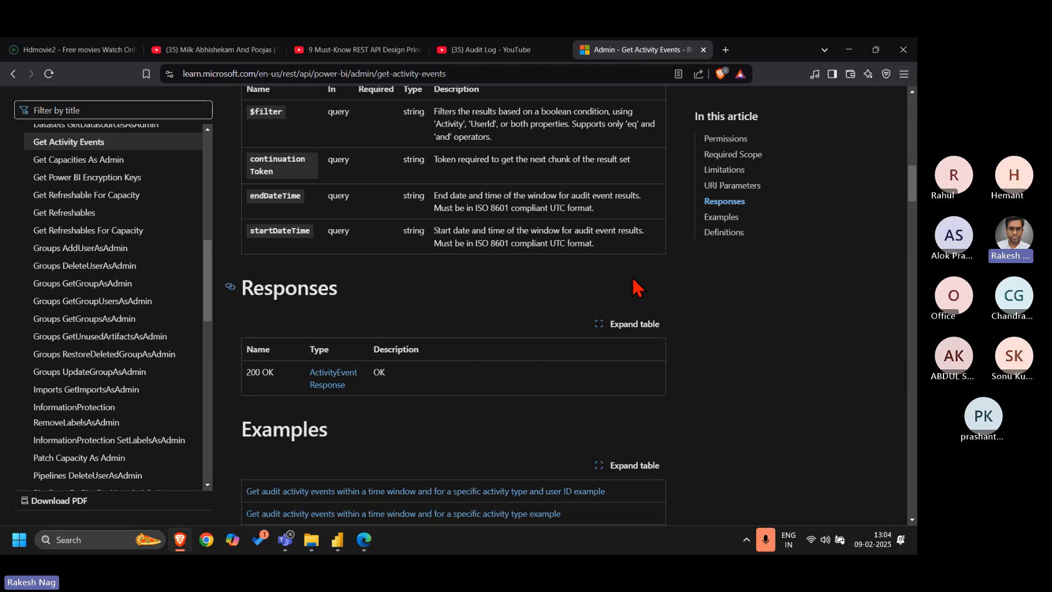
pyautogui.scroll(3, 689, 267)
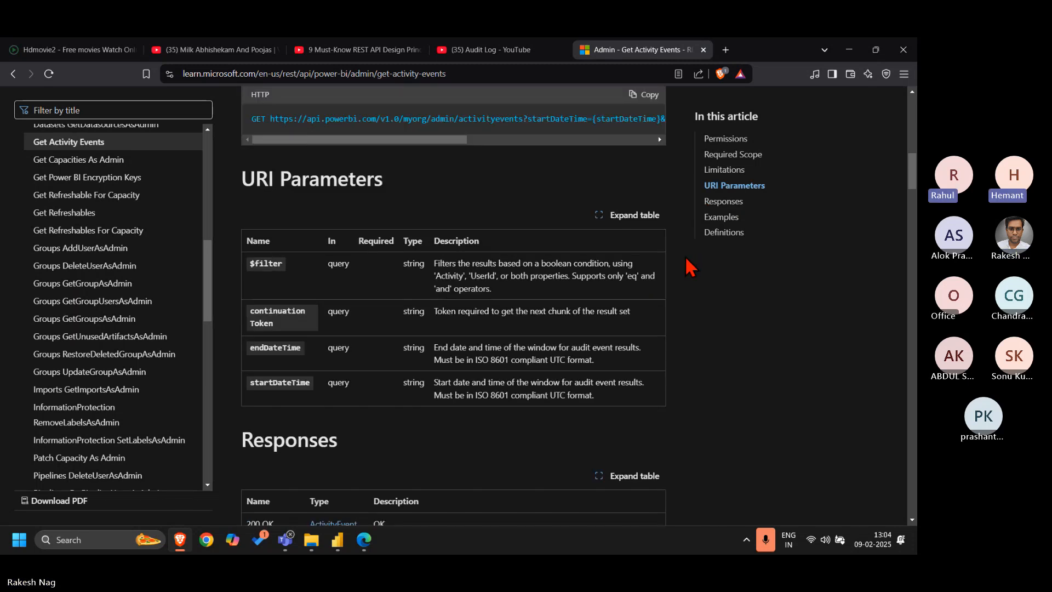
pyautogui.scroll(10, 688, 266)
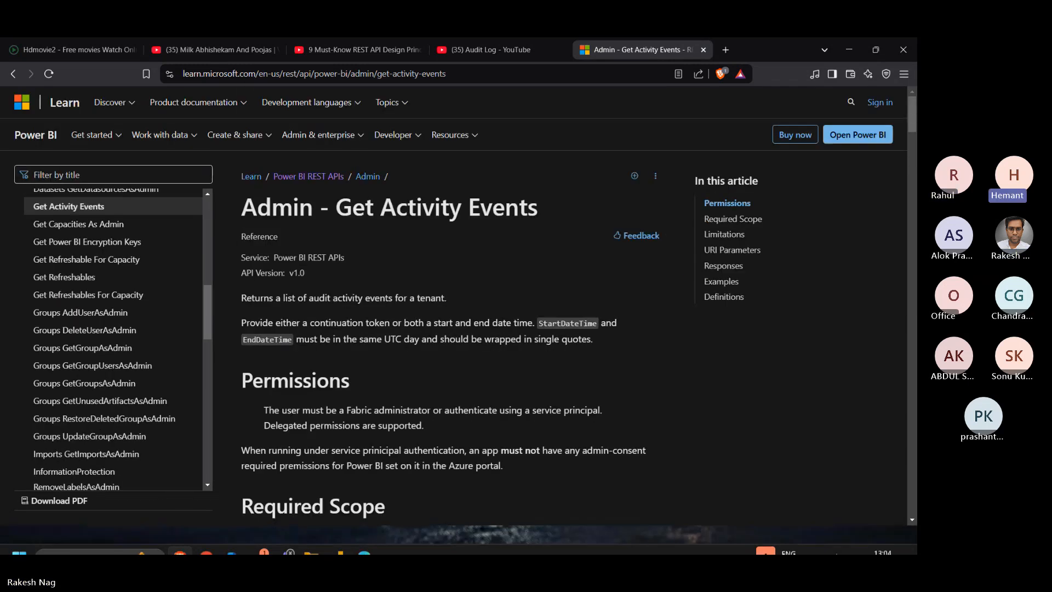
pyautogui.click(771, 545)
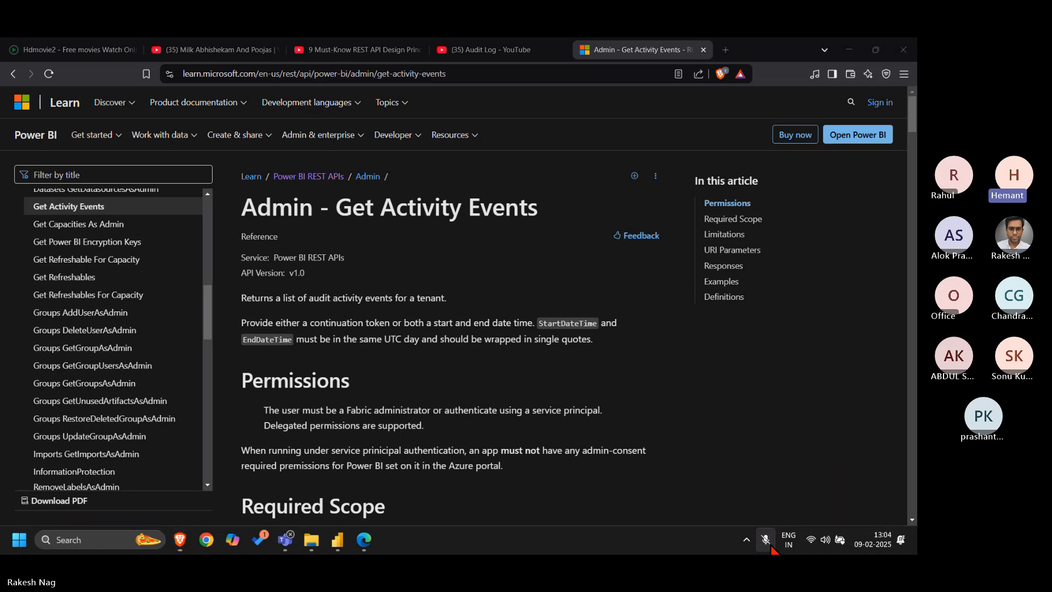
pyautogui.click(767, 543)
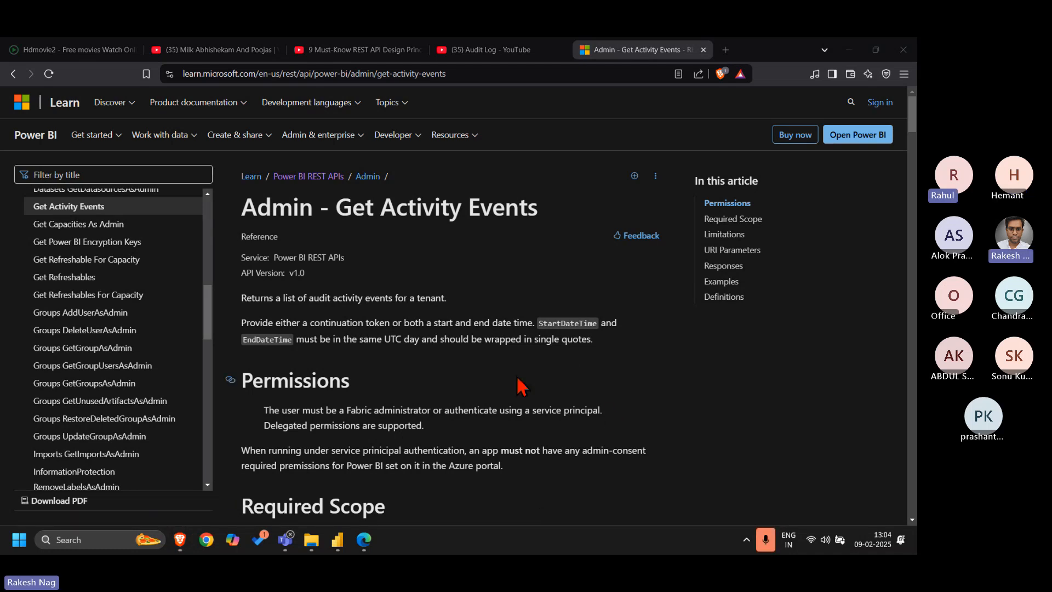
pyautogui.scroll(-2, 660, 450)
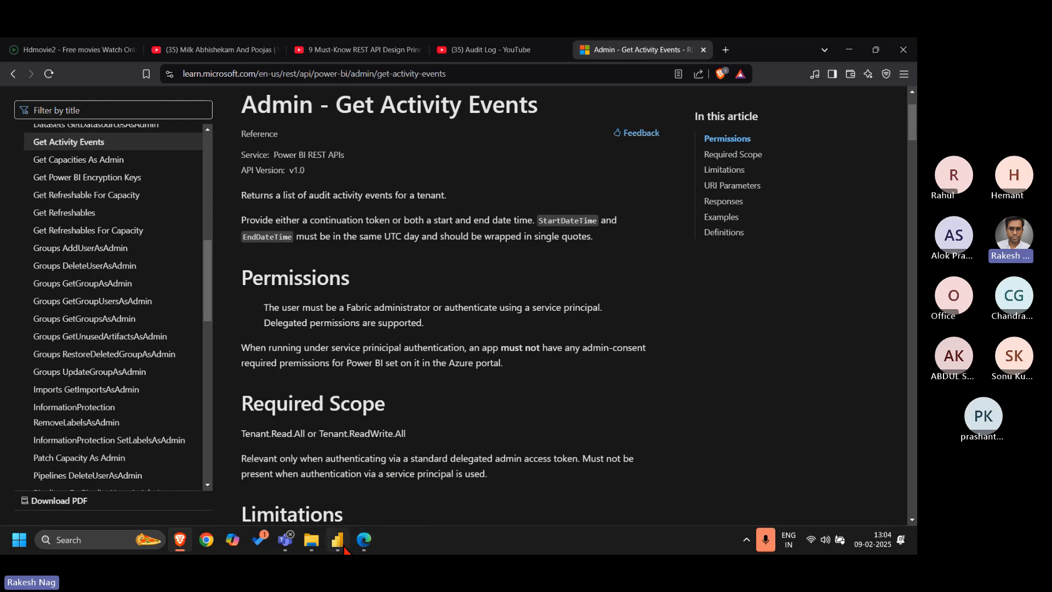
# Switch to the Activity Event API report in Power BI Desktop and open its queries in the Power Query Editor
pyautogui.moveTo(338, 540)
pyautogui.click(336, 482)
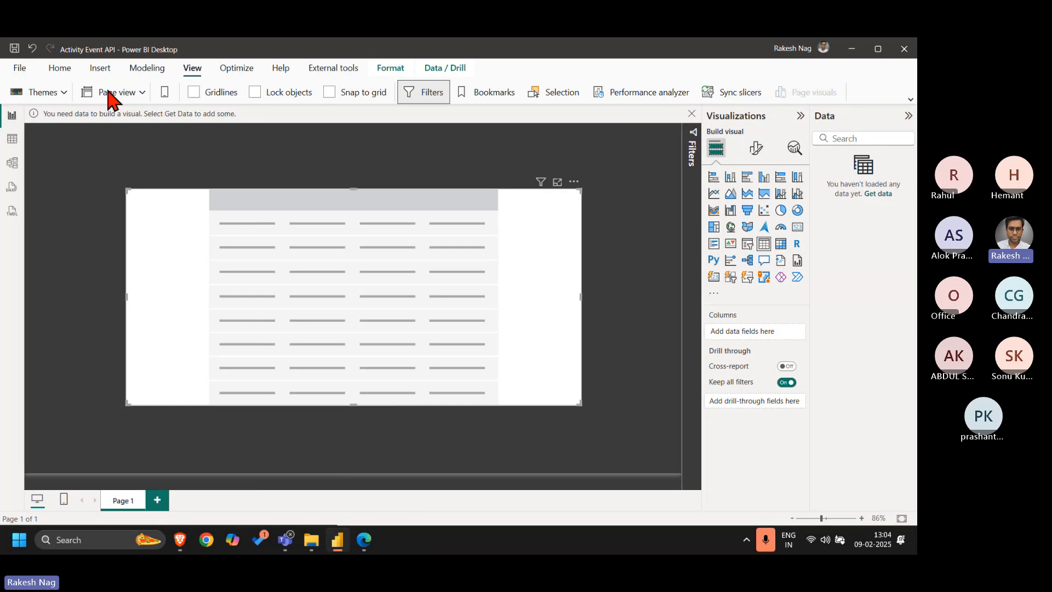
pyautogui.click(58, 68)
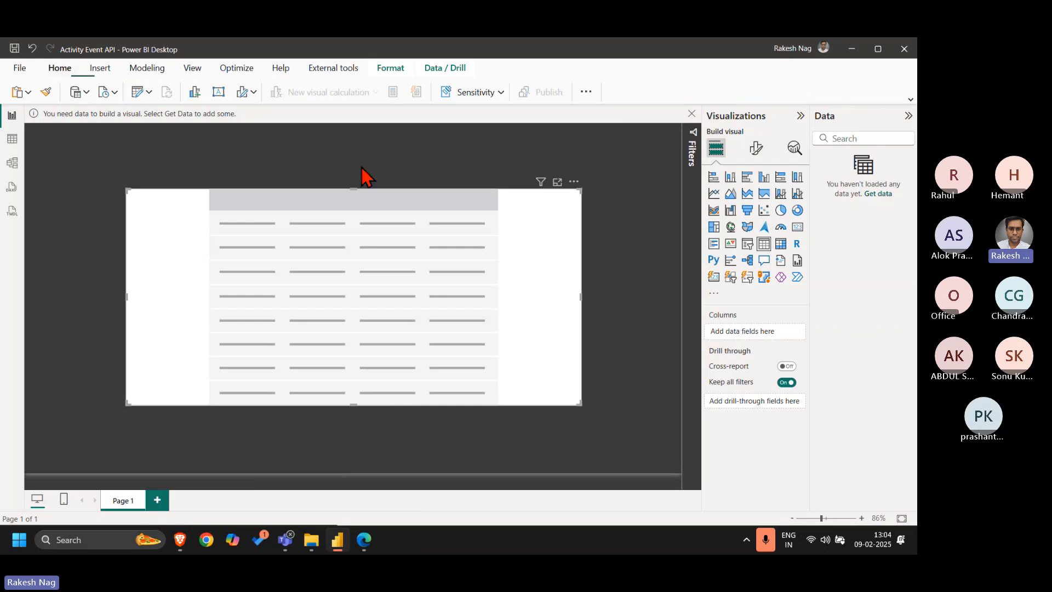
pyautogui.click(137, 96)
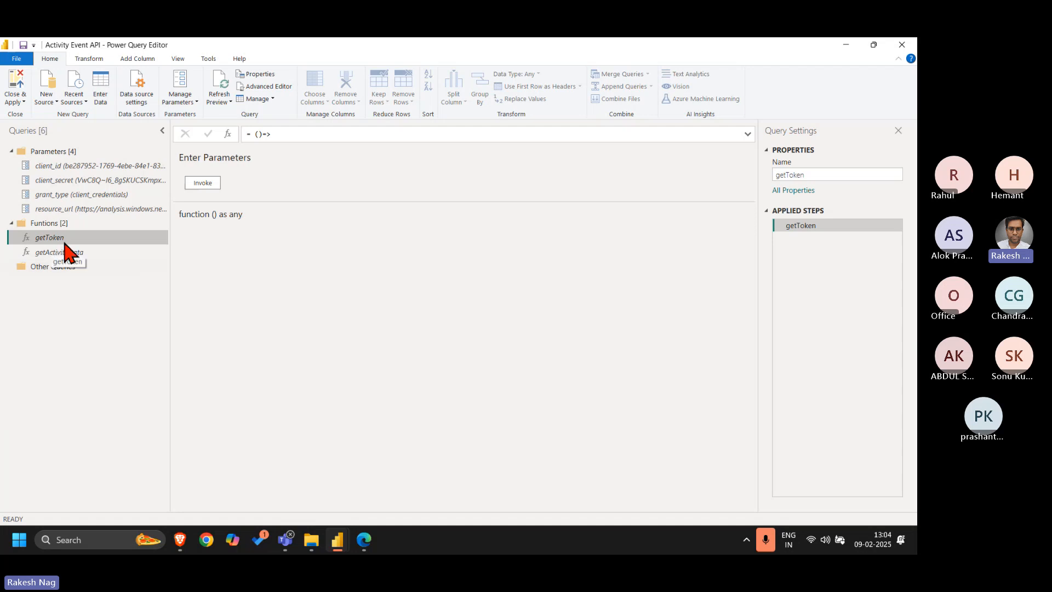
# Examine the M code of the getToken and getActivityData functions in the Advanced Editor without changing it
pyautogui.click(255, 91)
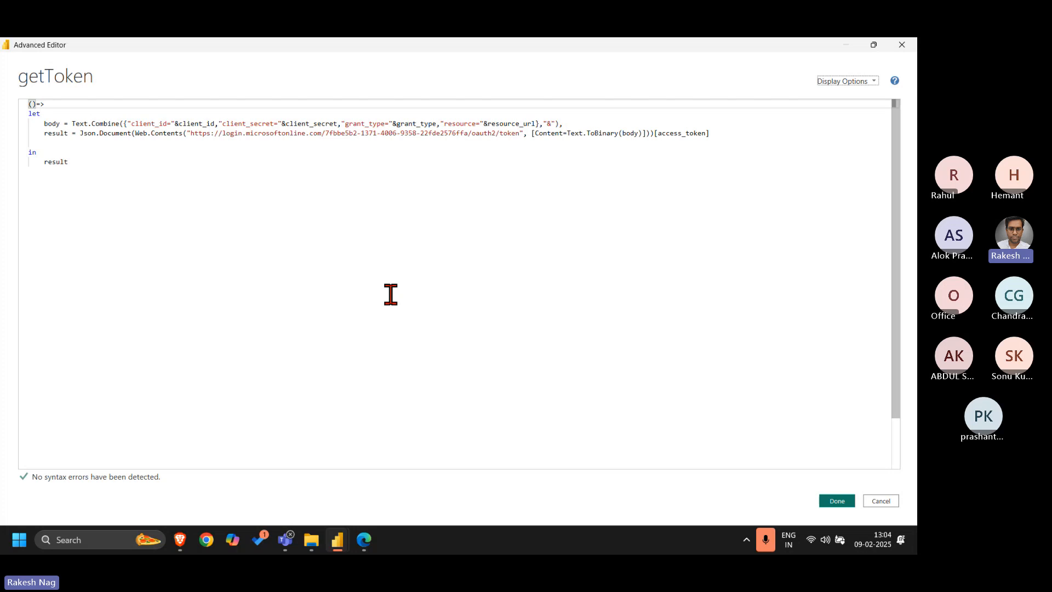
pyautogui.press('Escape')
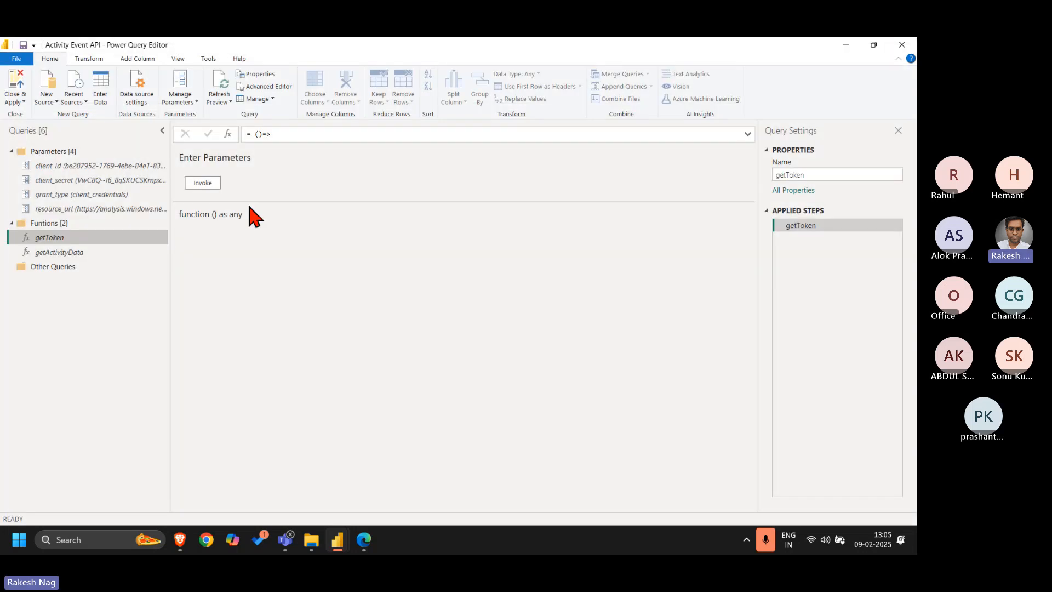
pyautogui.click(113, 253)
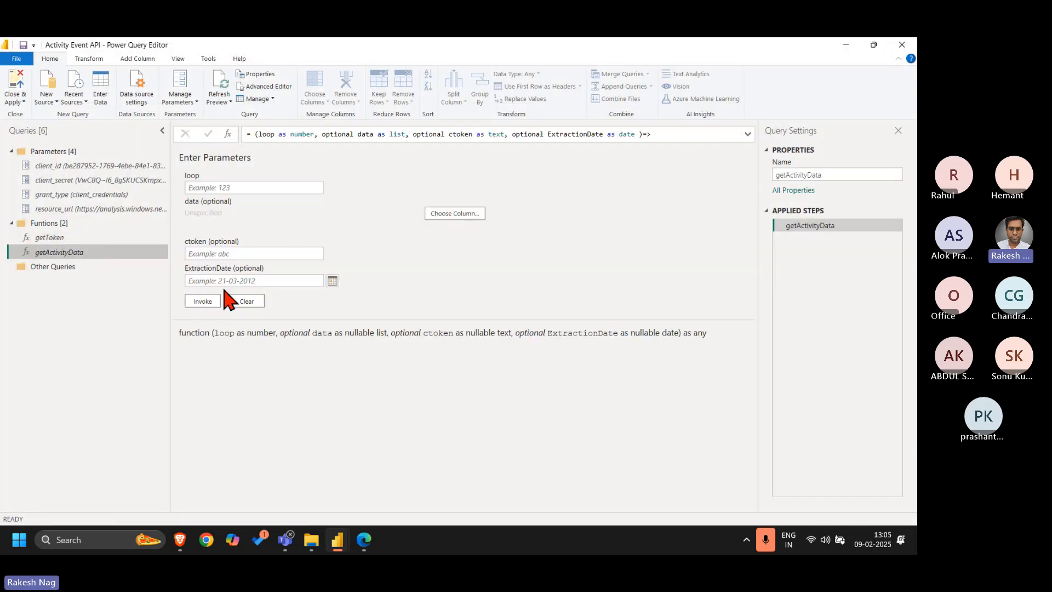
pyautogui.click(267, 87)
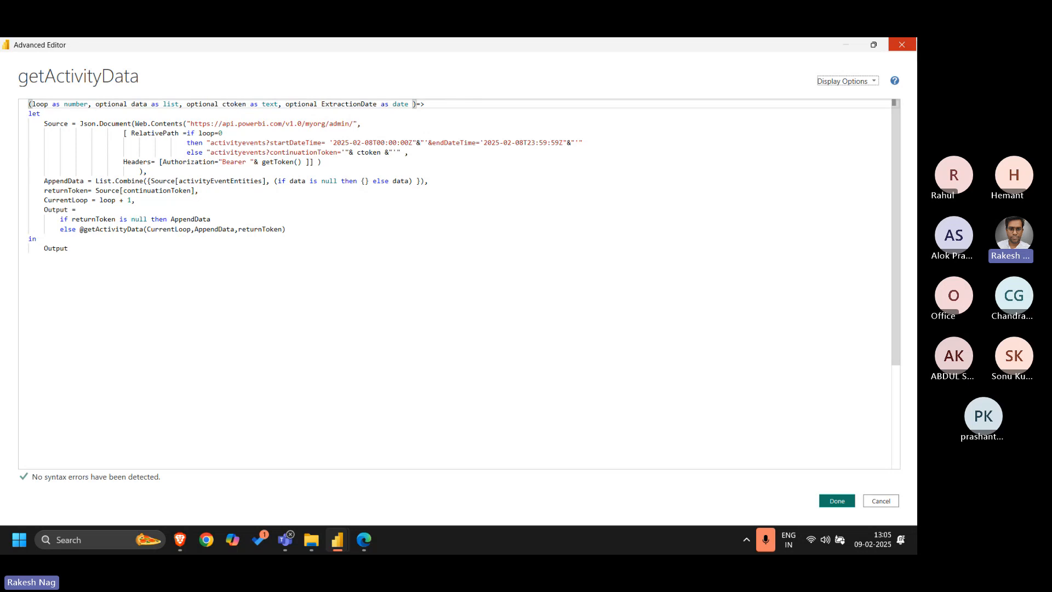
pyautogui.click(907, 43)
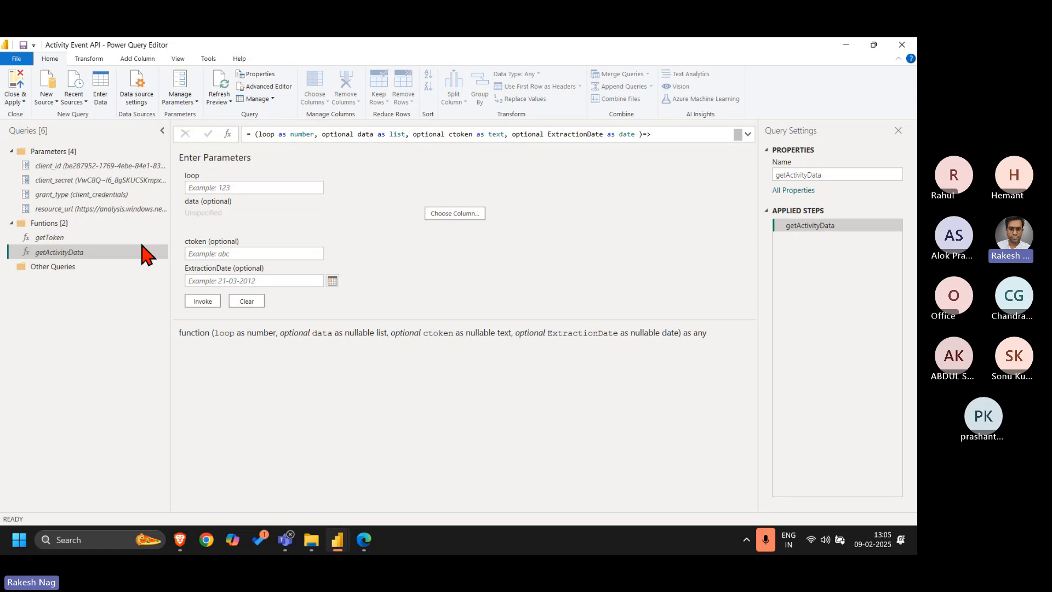
# Invoke the getActivityData function with loop set to 0, leaving data, ctoken and ExtractionDate empty
pyautogui.click(292, 188)
pyautogui.write('0')
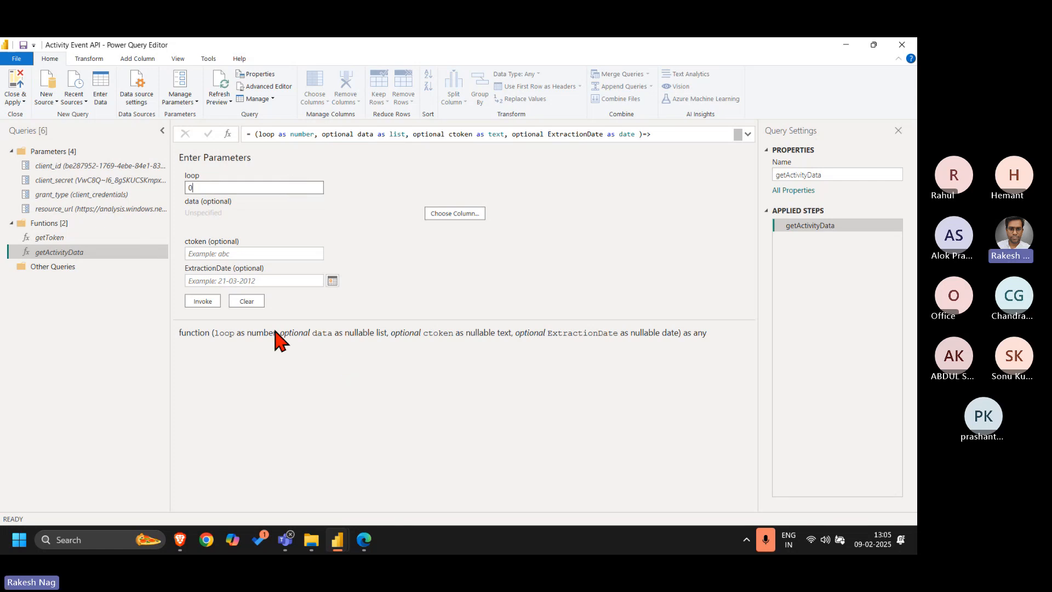
pyautogui.click(242, 253)
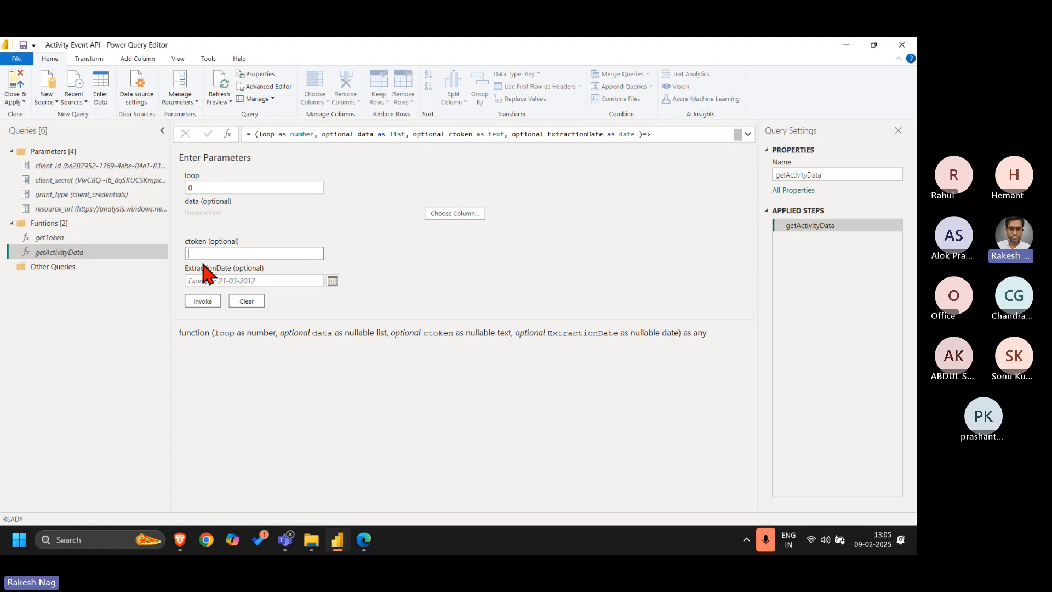
pyautogui.click(230, 280)
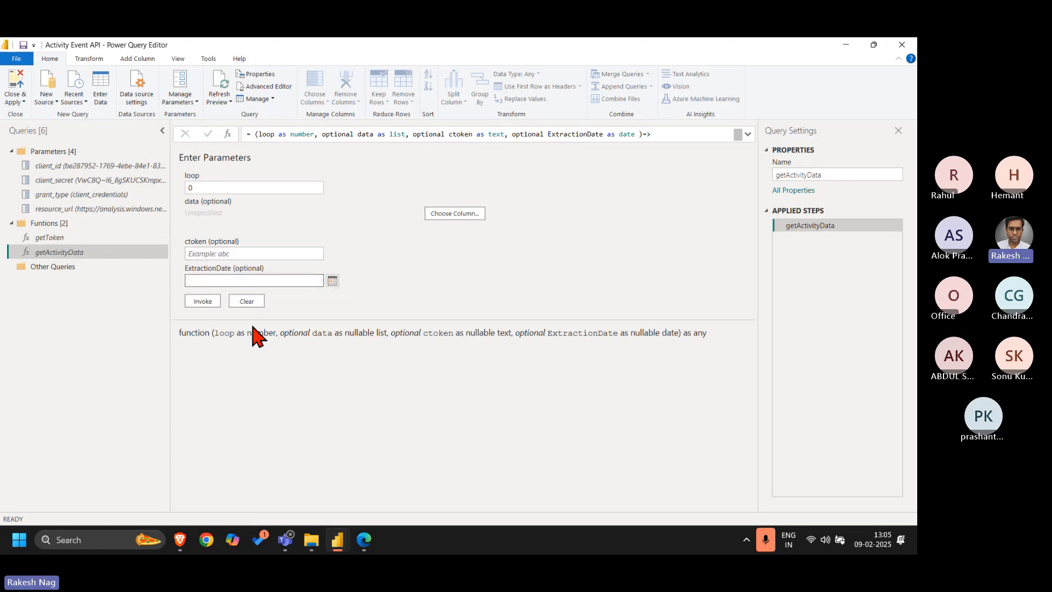
pyautogui.click(281, 87)
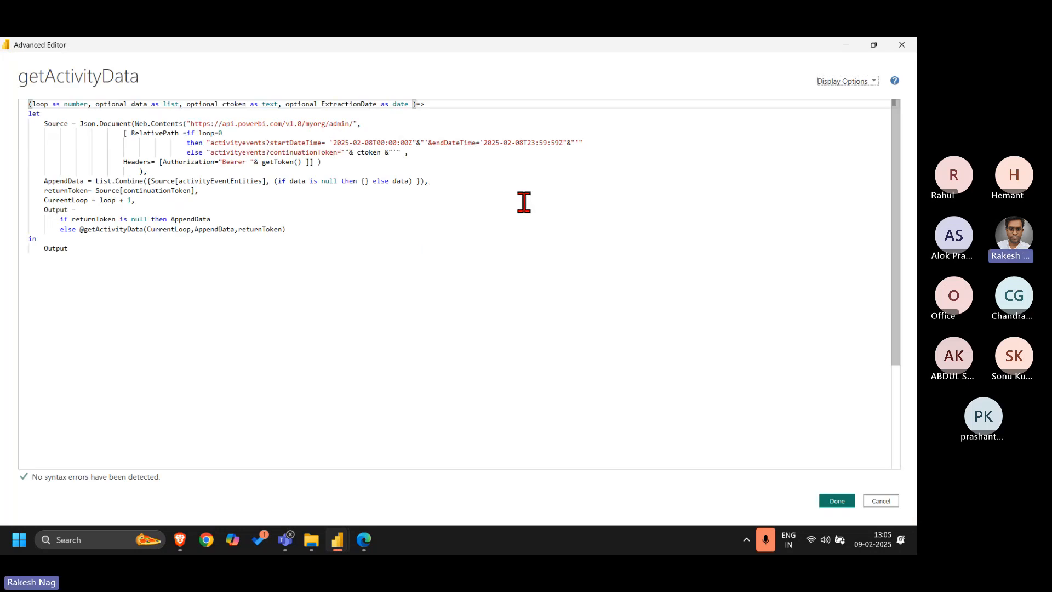
pyautogui.click(901, 44)
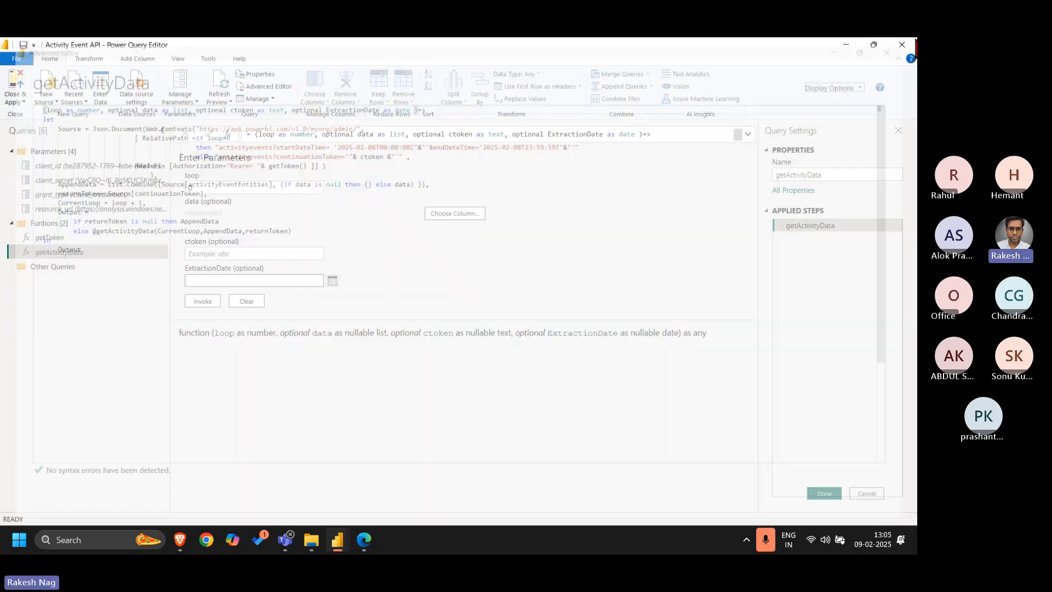
pyautogui.click(204, 301)
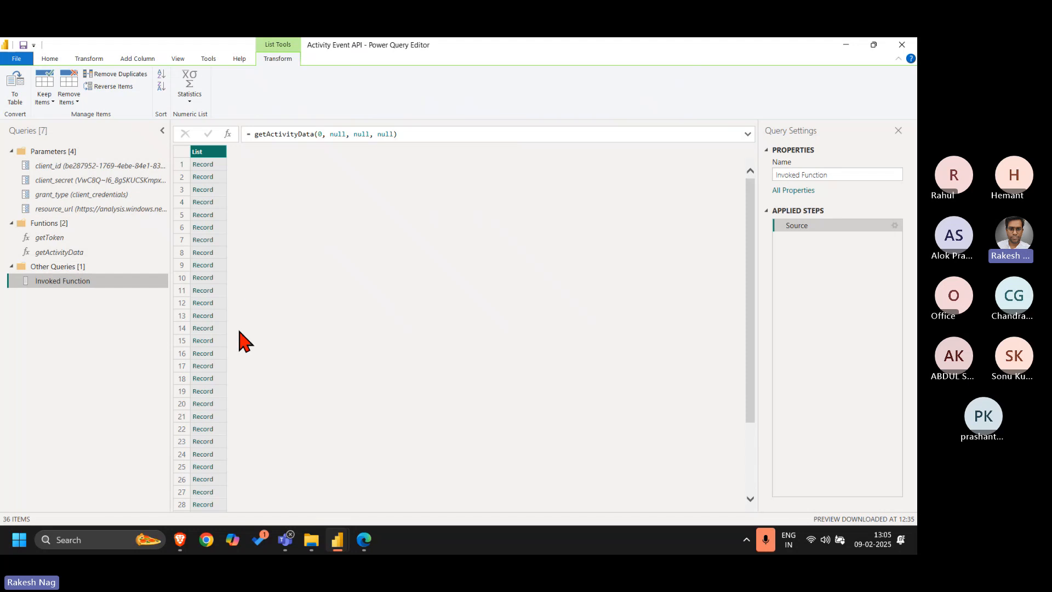
# Recheck the date window and continuation token logic in the getActivityData function's code
pyautogui.click(77, 252)
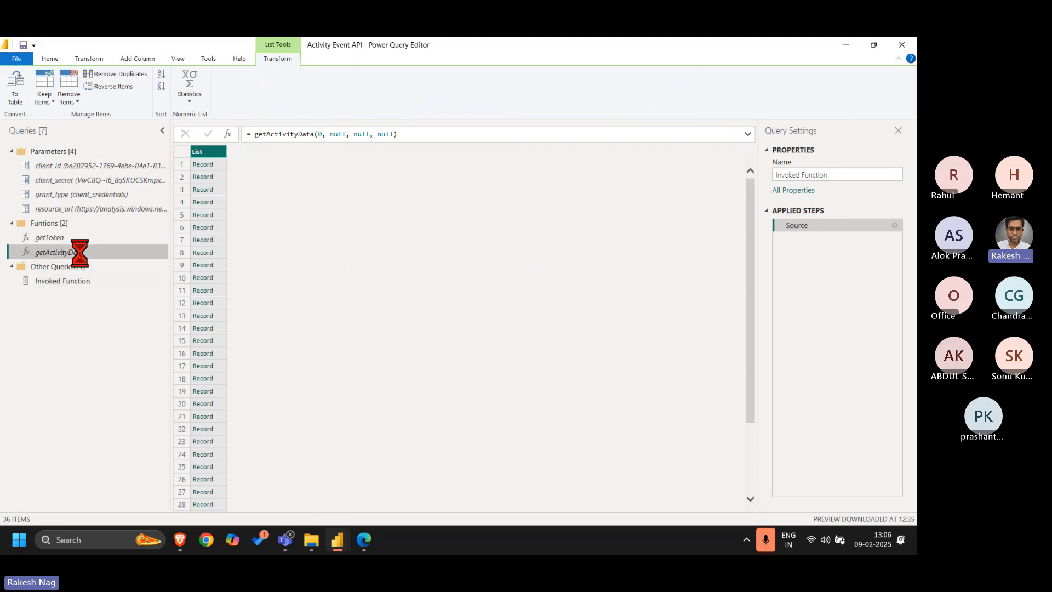
pyautogui.click(266, 89)
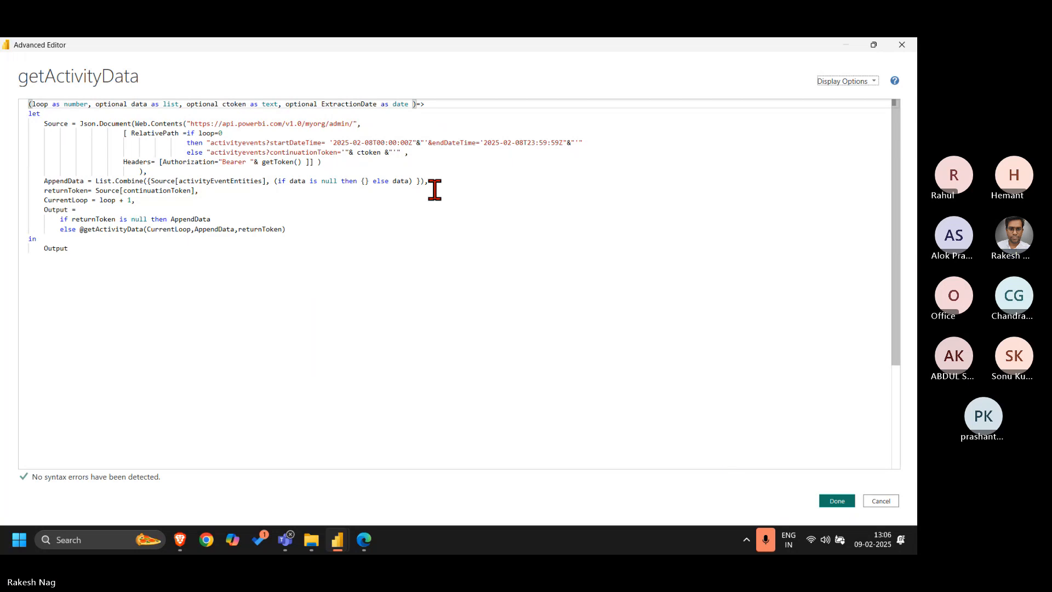
pyautogui.click(901, 45)
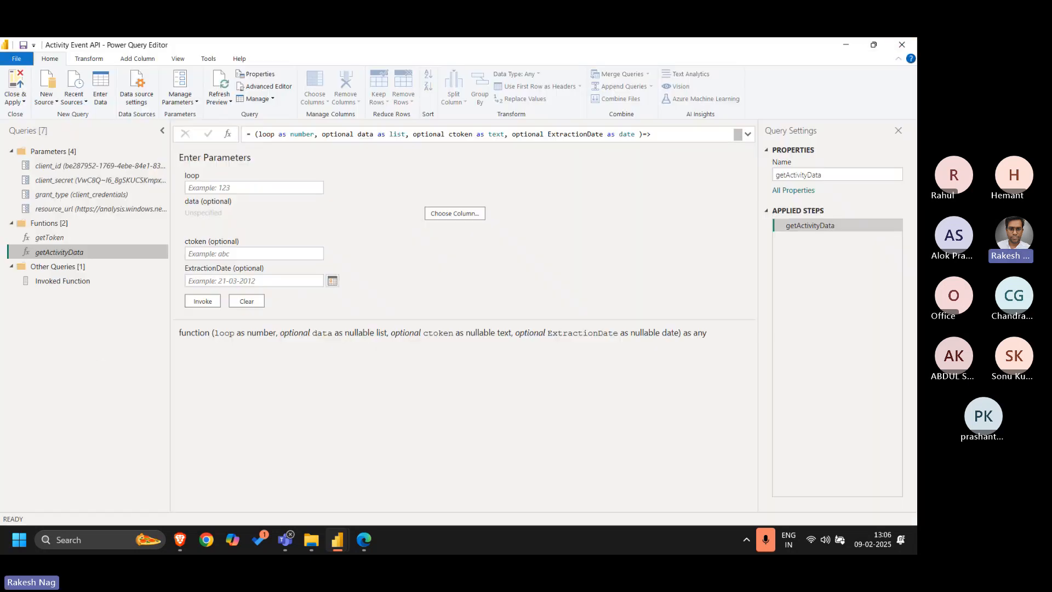
# Convert the Invoked Function query's list of records to a table with the default conversion options
pyautogui.click(89, 281)
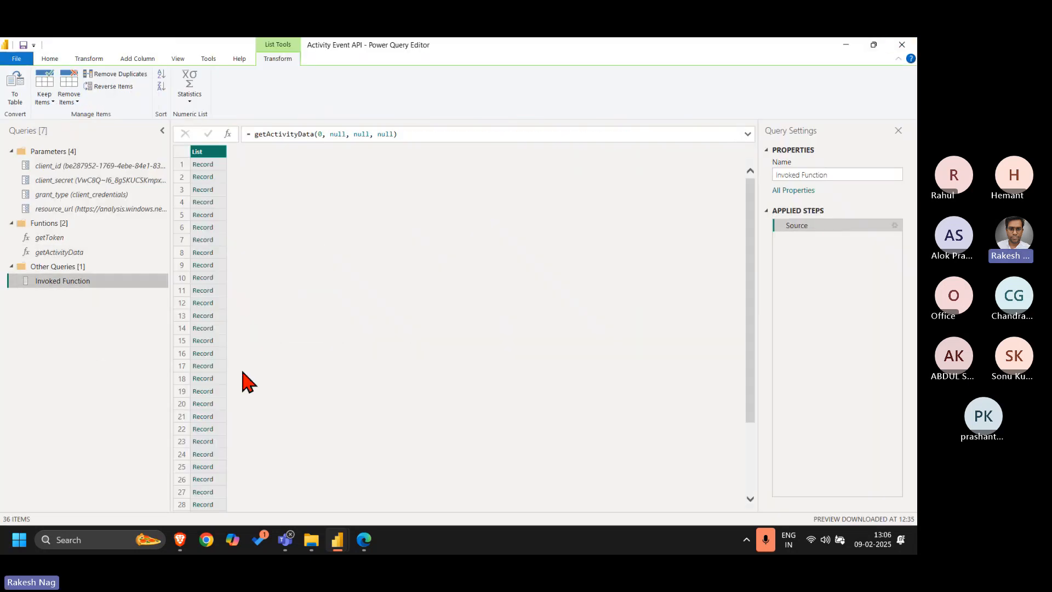
pyautogui.click(16, 102)
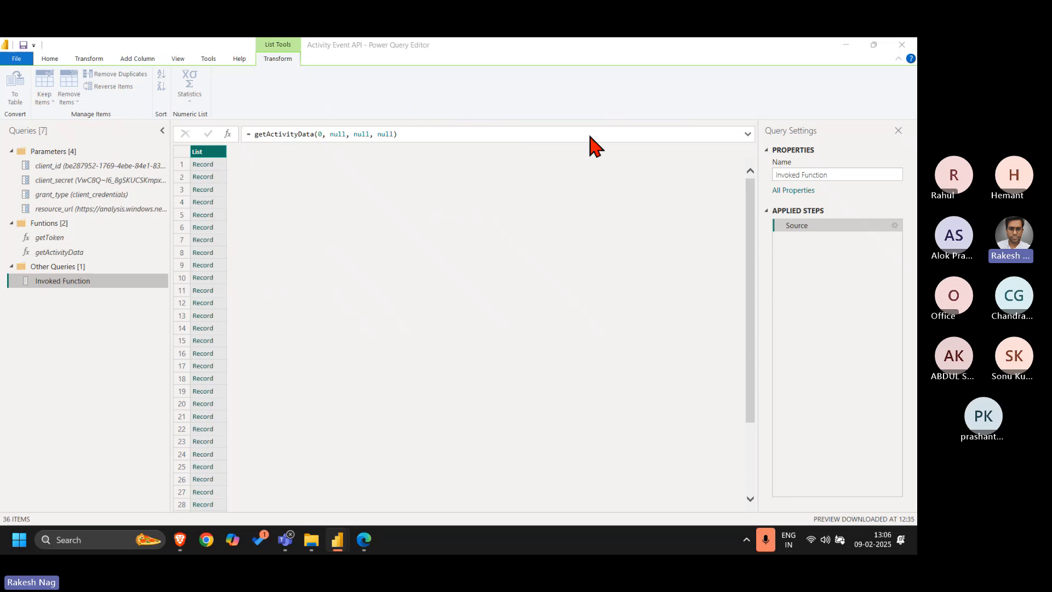
pyautogui.click(580, 339)
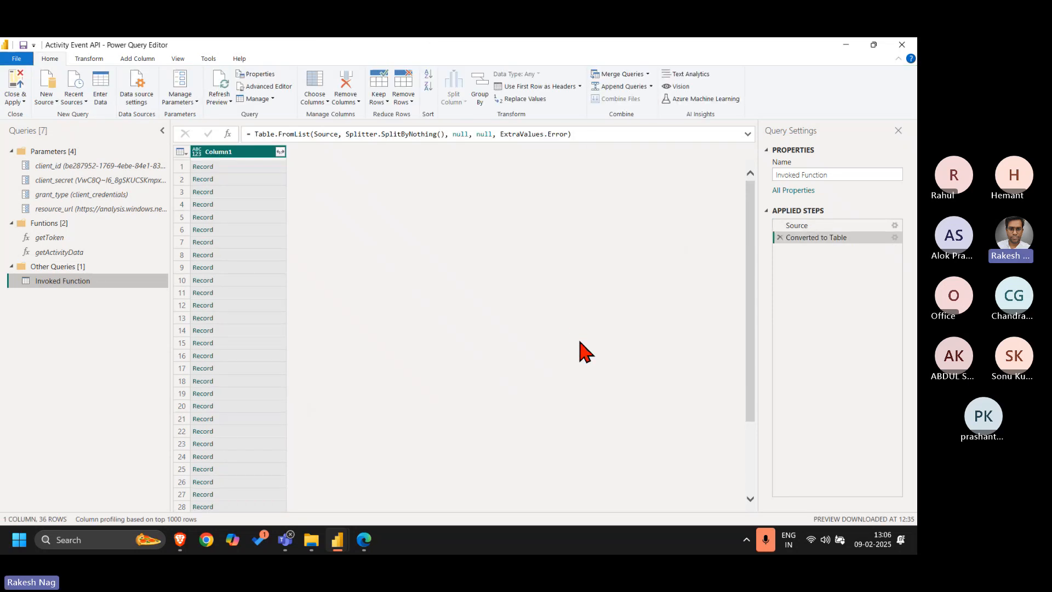
# Expand Column1 into all of its record fields and detect the data types of the resulting columns
pyautogui.click(280, 152)
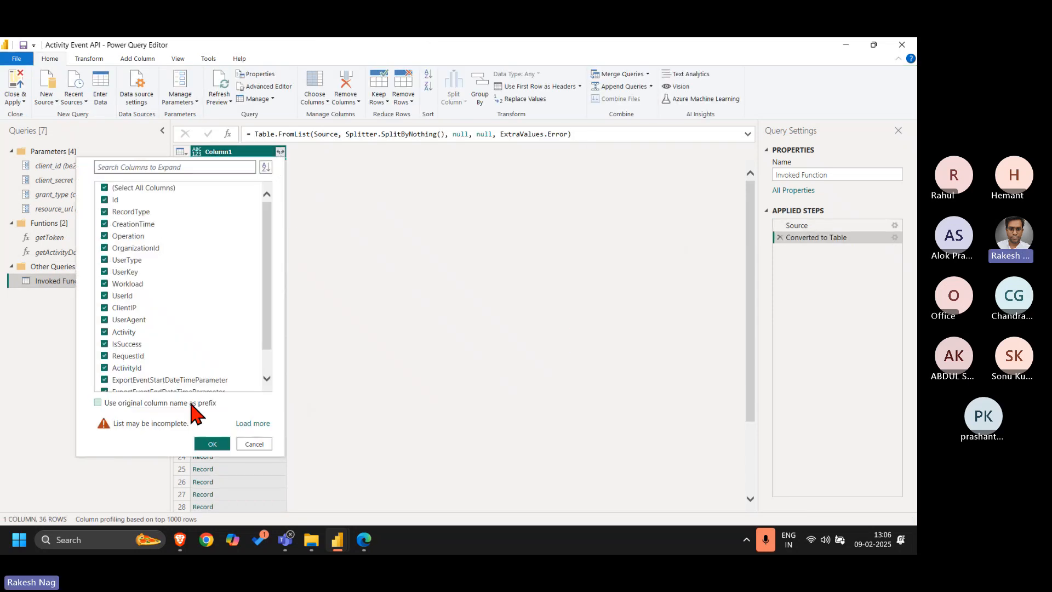
pyautogui.click(219, 445)
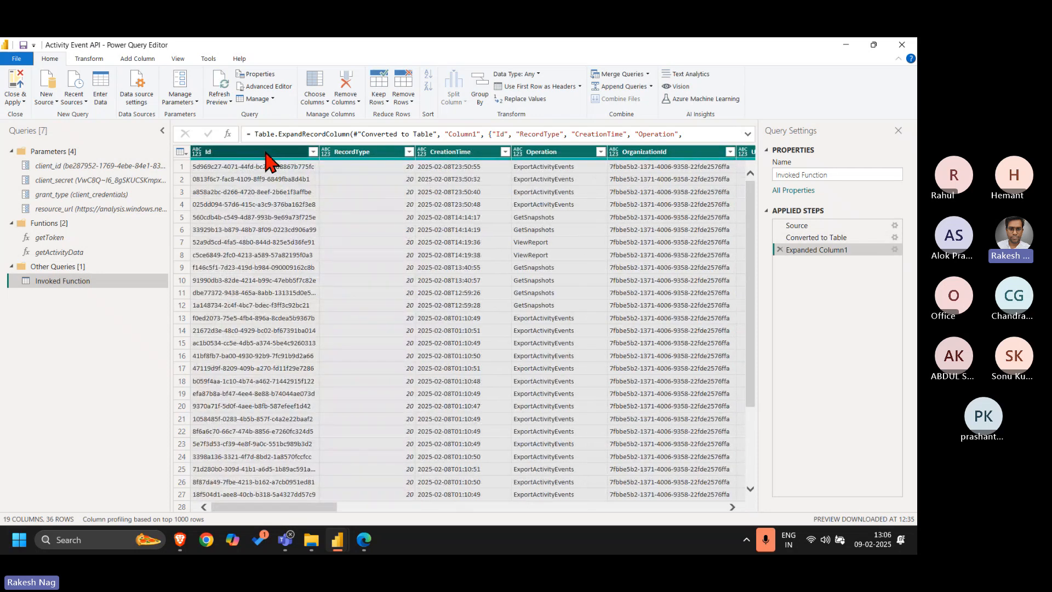
pyautogui.click(94, 58)
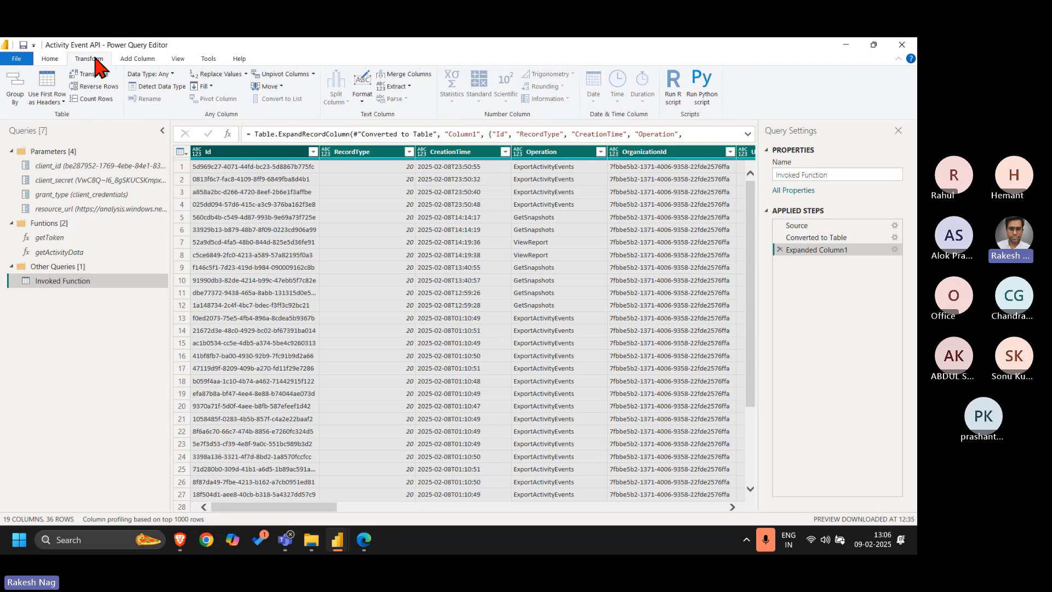
pyautogui.click(159, 87)
# Look through the activity table's columns from CreationTime across to BillingType
pyautogui.click(475, 151)
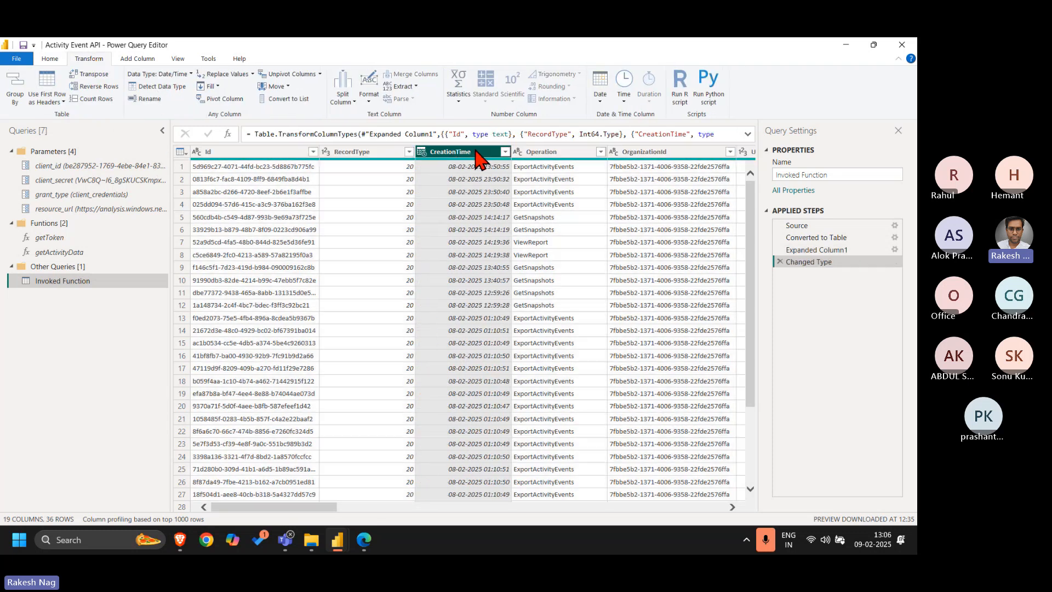
pyautogui.press('Right')
pyautogui.press('Right')
pyautogui.press('Right')
pyautogui.press('Right')
pyautogui.press('Right')
pyautogui.press('Right')
pyautogui.press('Right')
pyautogui.press('Right')
pyautogui.press('Right')
pyautogui.press('Right')
pyautogui.press('Right')
pyautogui.press('Right')
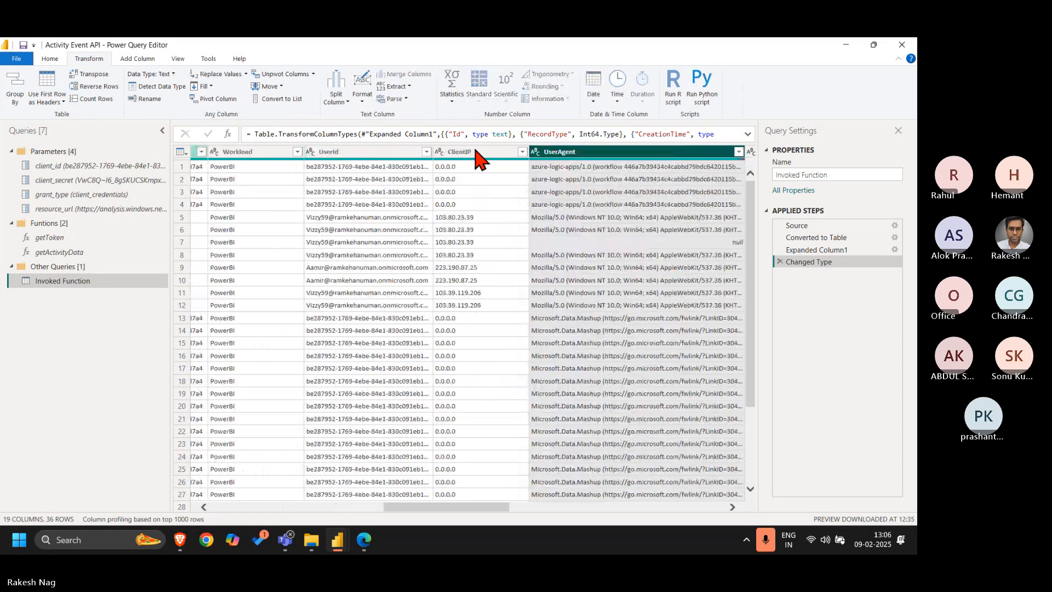
pyautogui.press('Right')
pyautogui.press('Right')
pyautogui.press('Right')
pyautogui.press('Right')
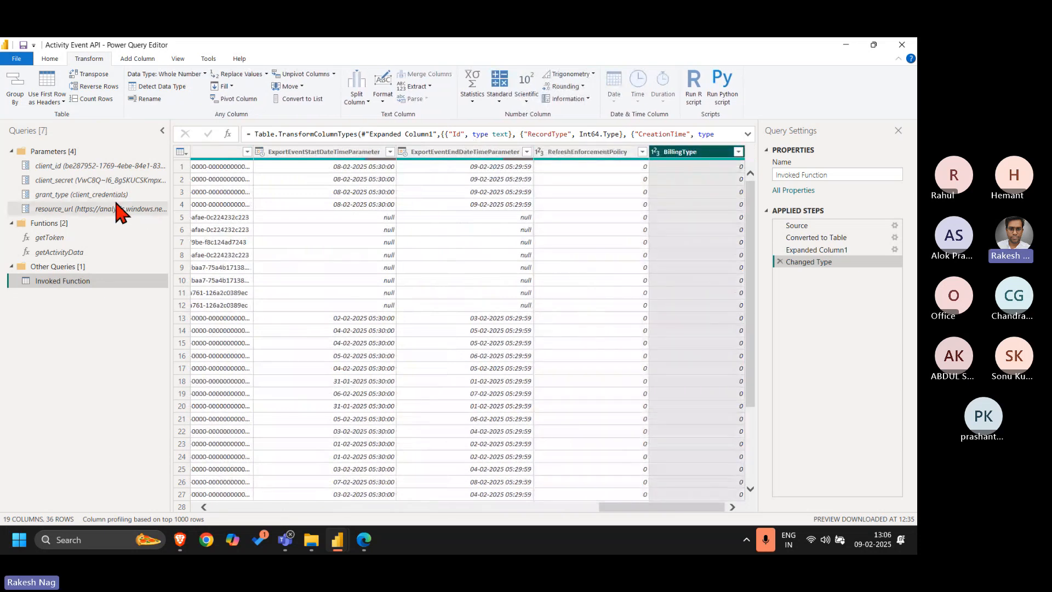
# Rename the Invoked Function query as Audit Log
pyautogui.click(849, 175)
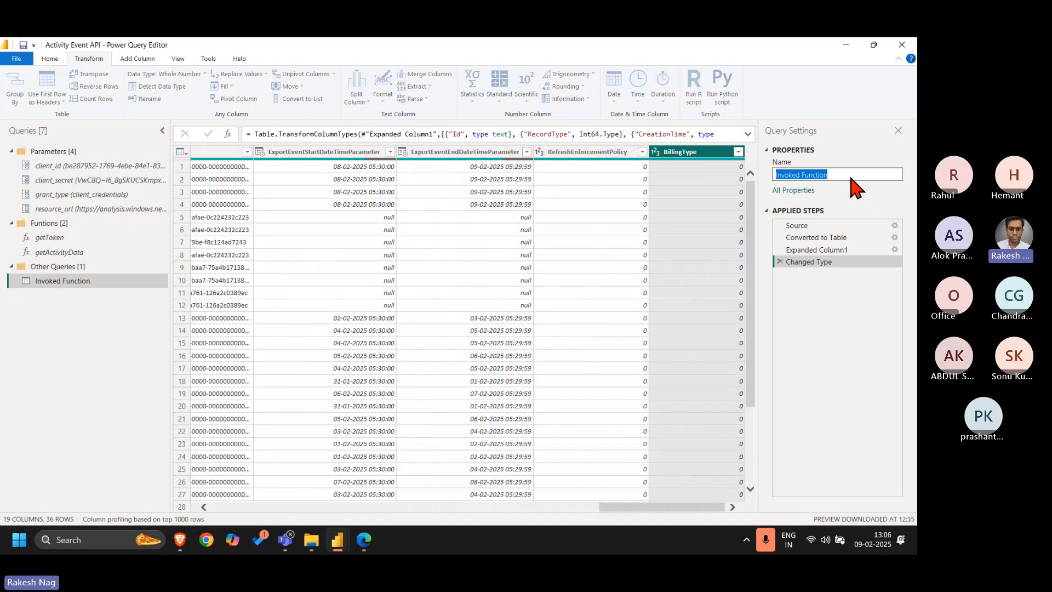
pyautogui.write('Audit Log')
pyautogui.press('Return')
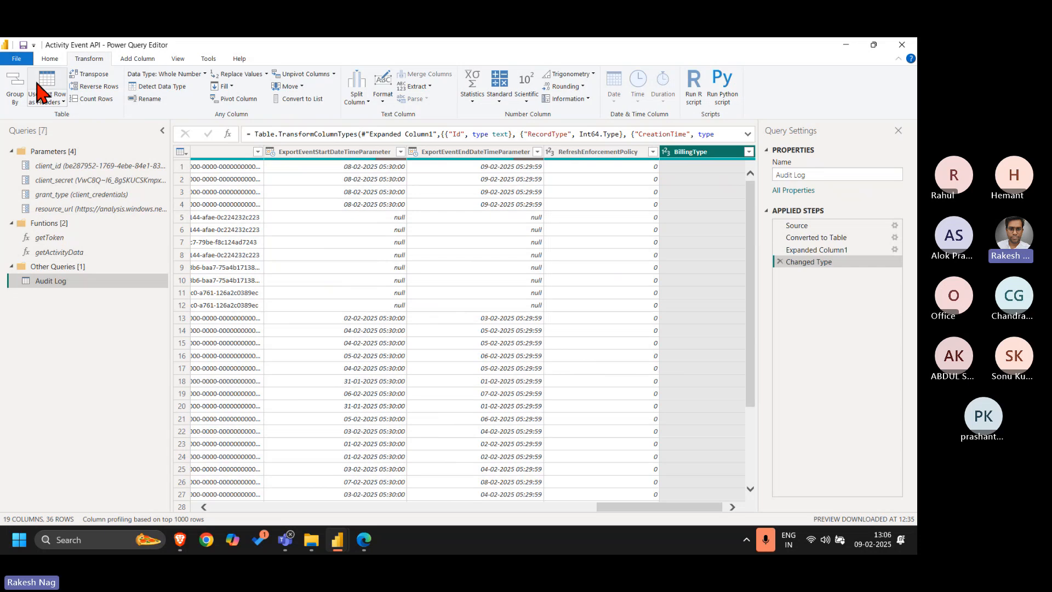
# Apply the query changes to load the Audit Log table into the model and look through its columns in table view
pyautogui.click(44, 59)
pyautogui.click(13, 84)
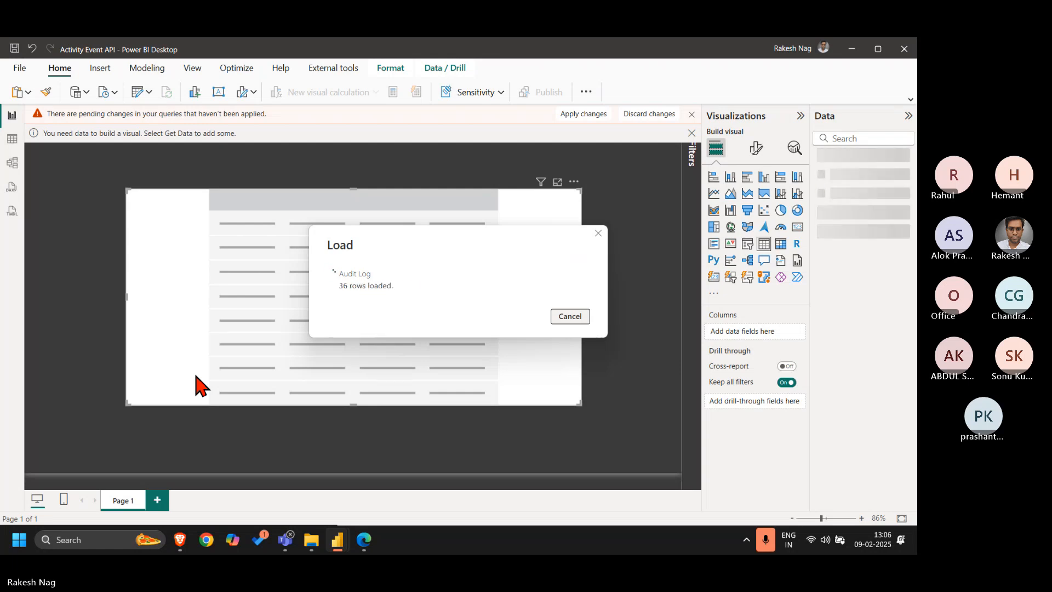
pyautogui.click(13, 139)
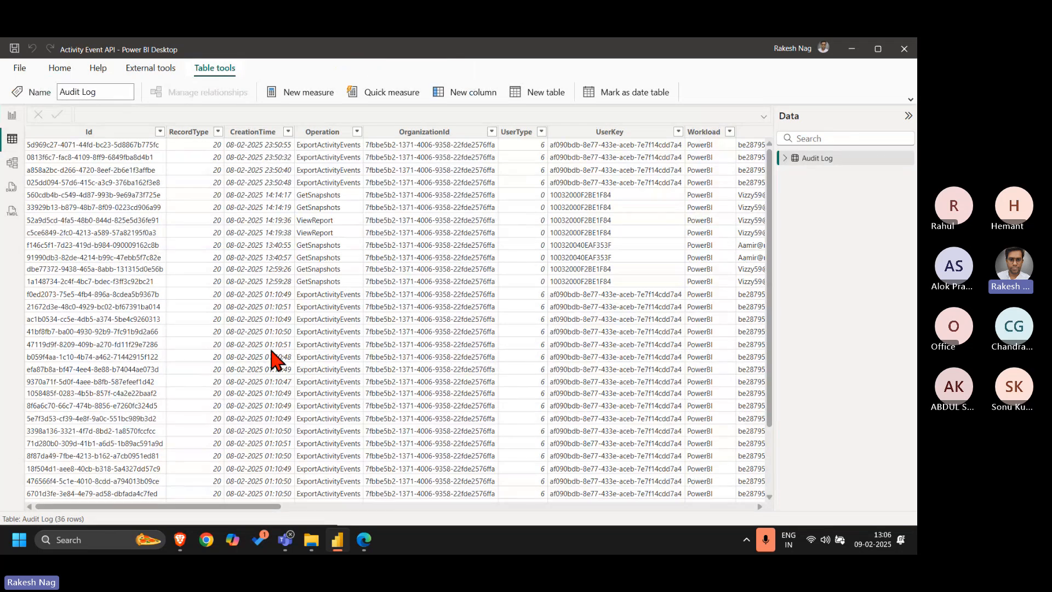
pyautogui.hscroll(15, 274, 358)
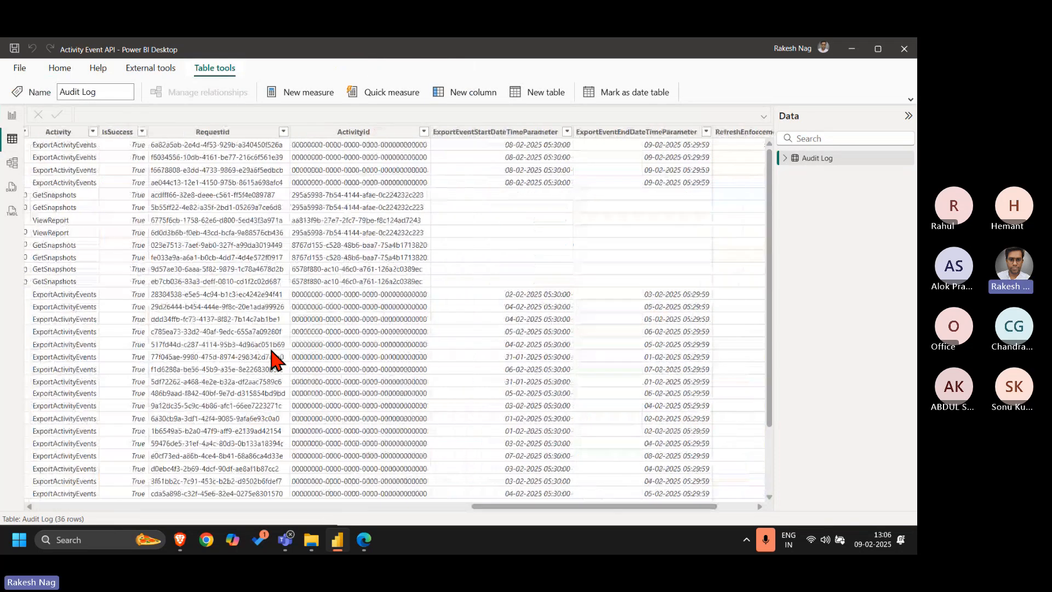
pyautogui.hscroll(-2, 274, 359)
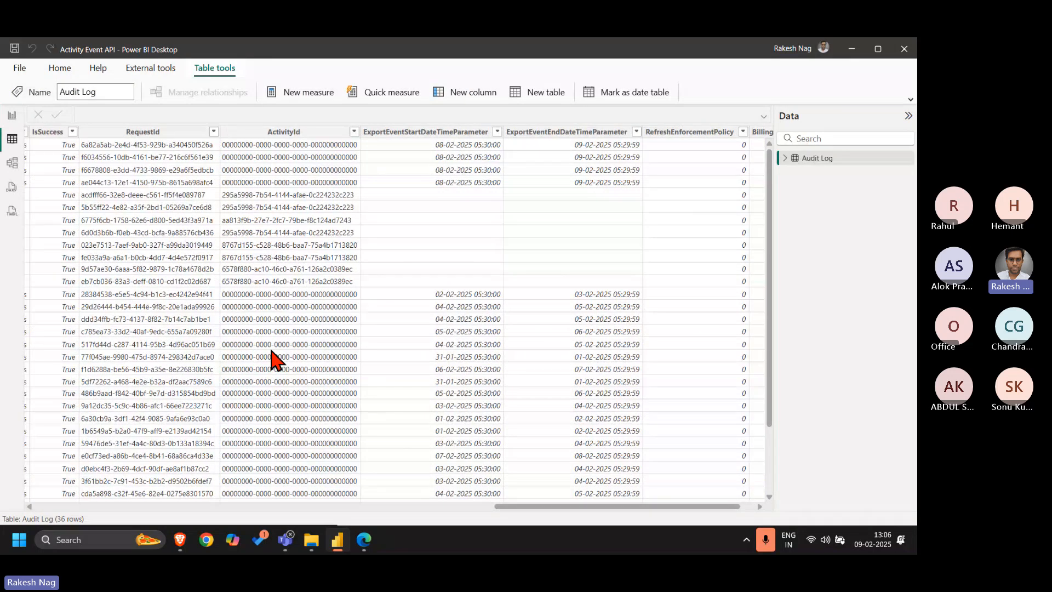
pyautogui.hscroll(-13, 274, 358)
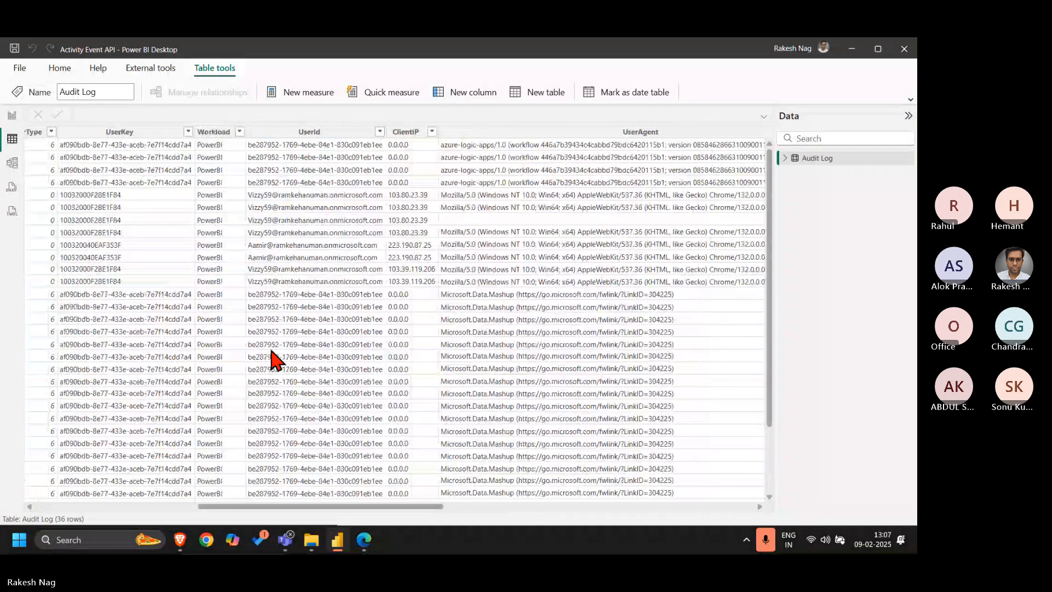
# Return to the report view and reopen the Power Query Editor on the Audit Log query
pyautogui.click(11, 116)
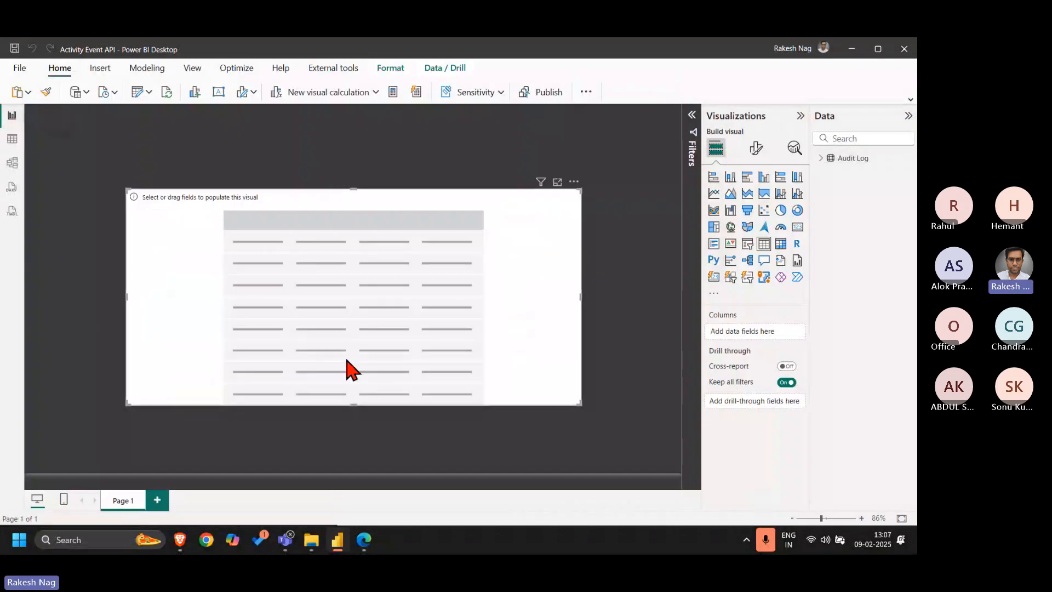
pyautogui.click(137, 91)
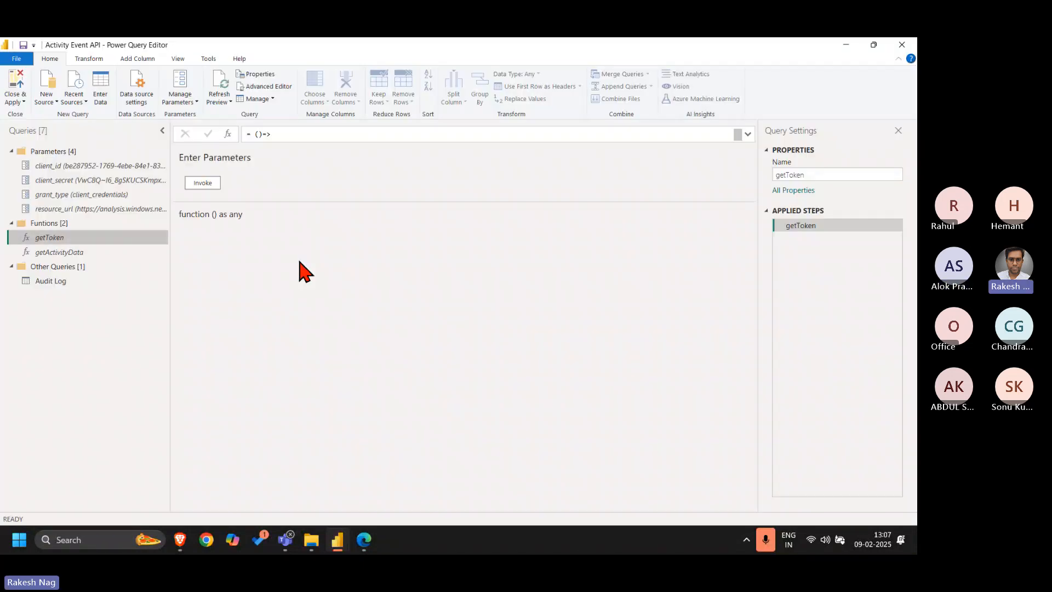
pyautogui.click(56, 284)
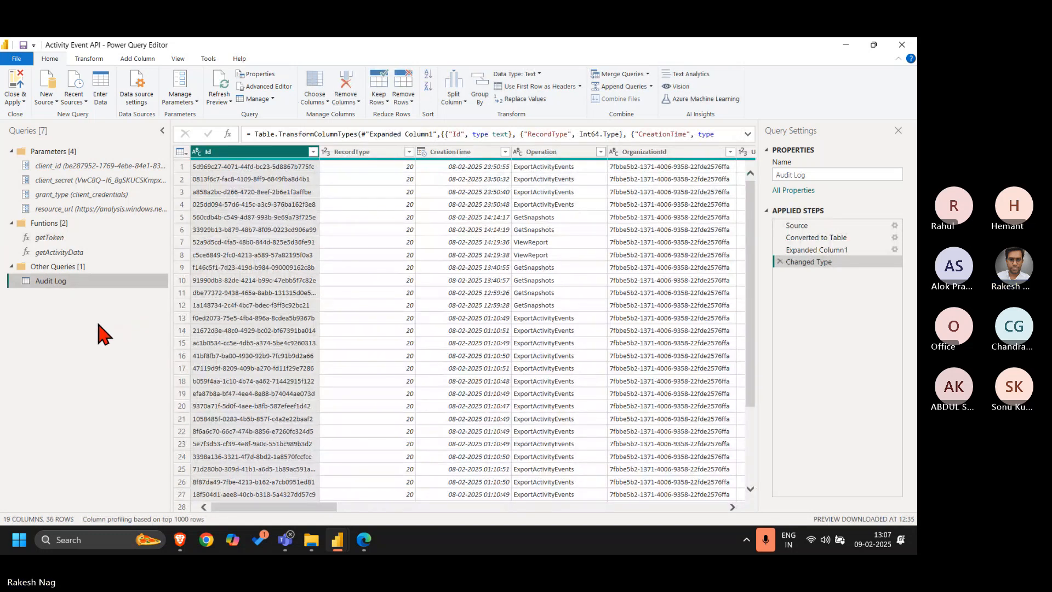
pyautogui.rightClick(62, 311)
pyautogui.moveTo(136, 328)
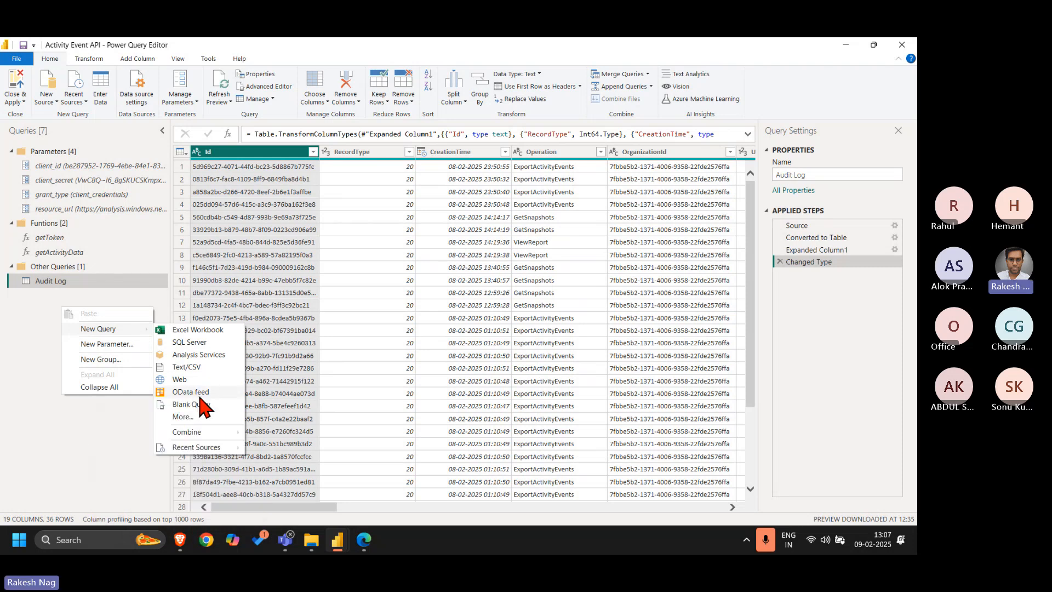
pyautogui.click(57, 433)
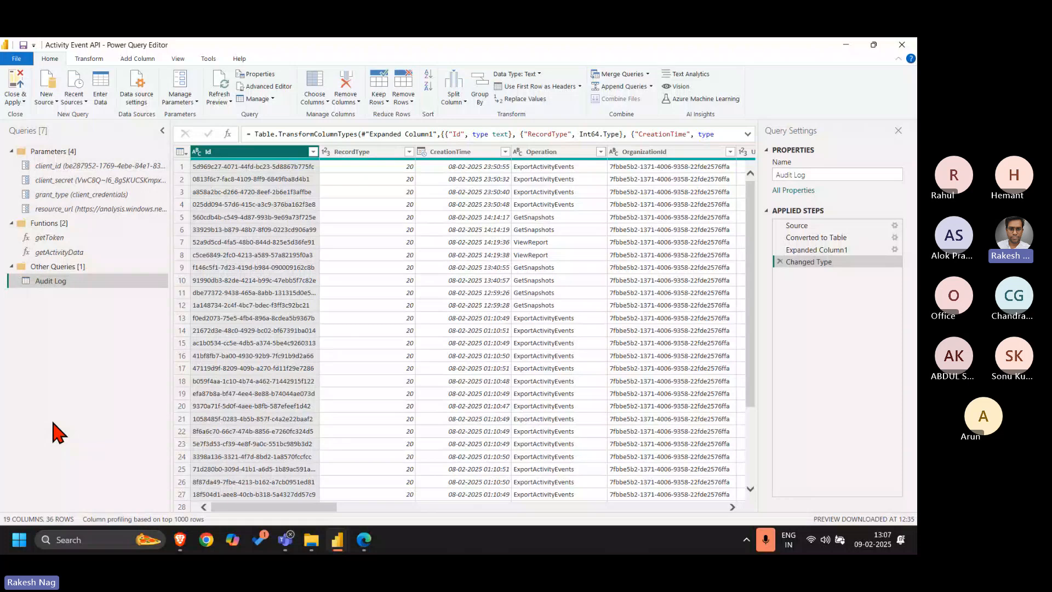
# Create a new parameter named RangeStart in the Parameters group with the type Date/Time
pyautogui.rightClick(79, 151)
pyautogui.click(152, 203)
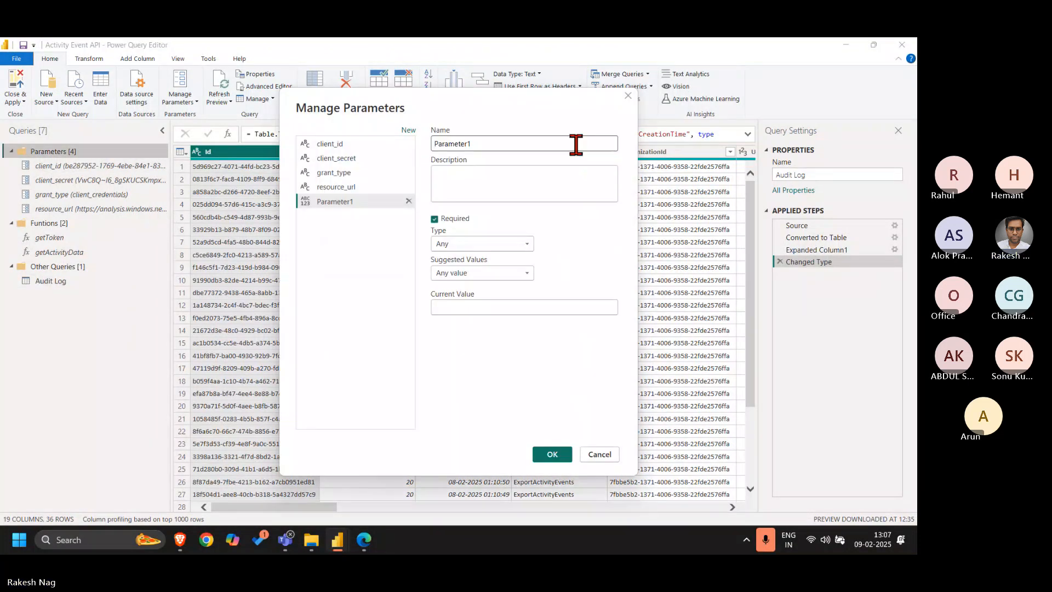
pyautogui.doubleClick(524, 141)
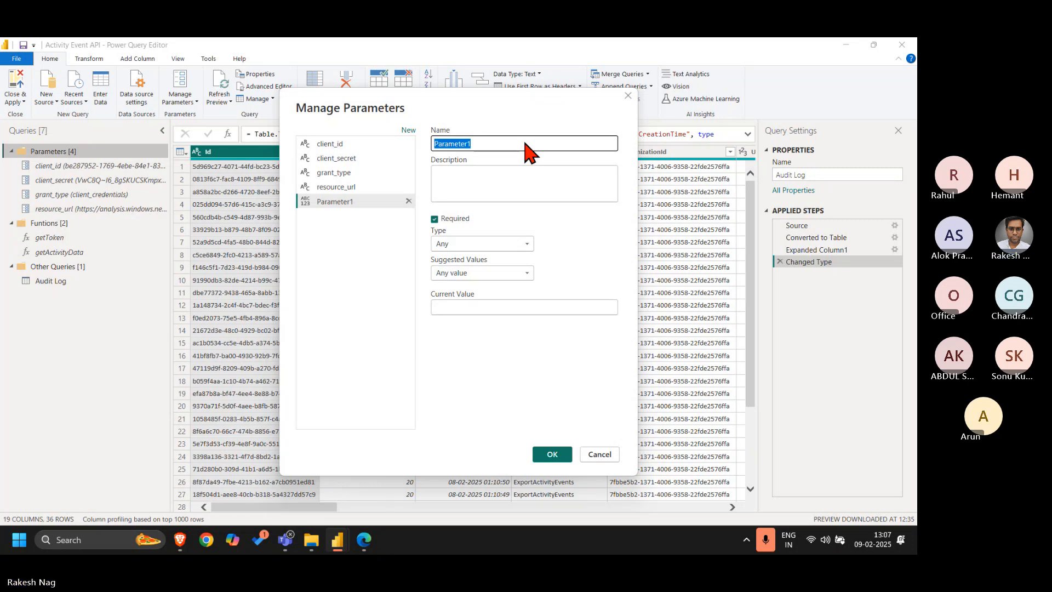
pyautogui.write('RangeSa')
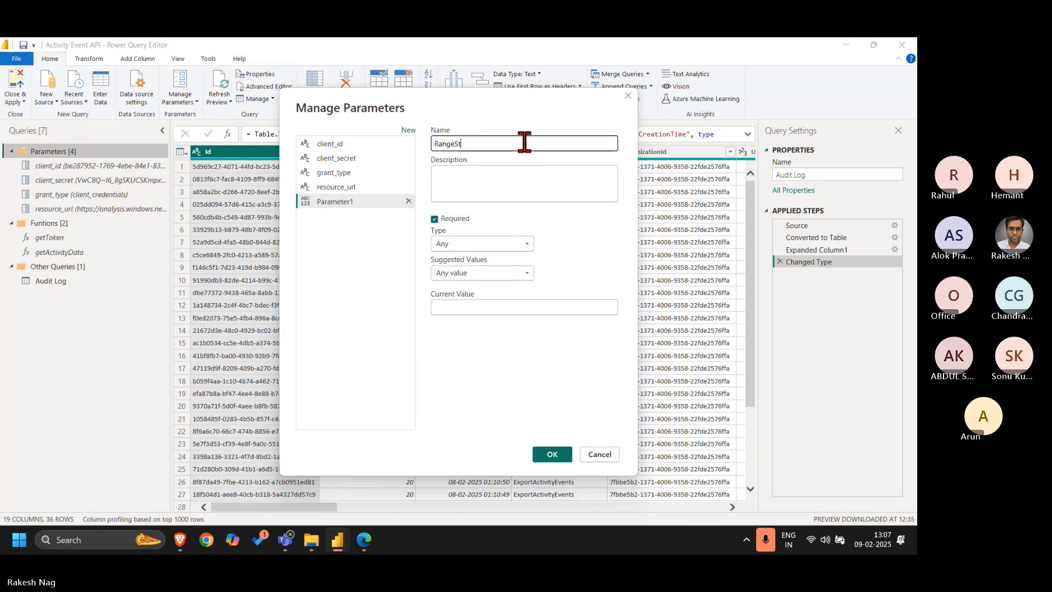
pyautogui.write('art')
pyautogui.click(461, 243)
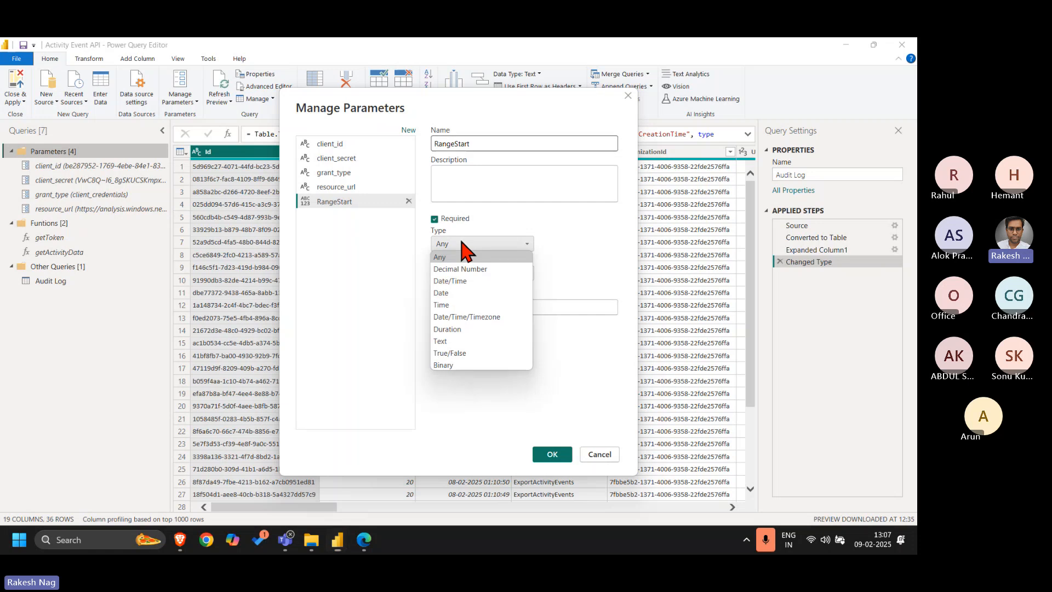
pyautogui.click(477, 280)
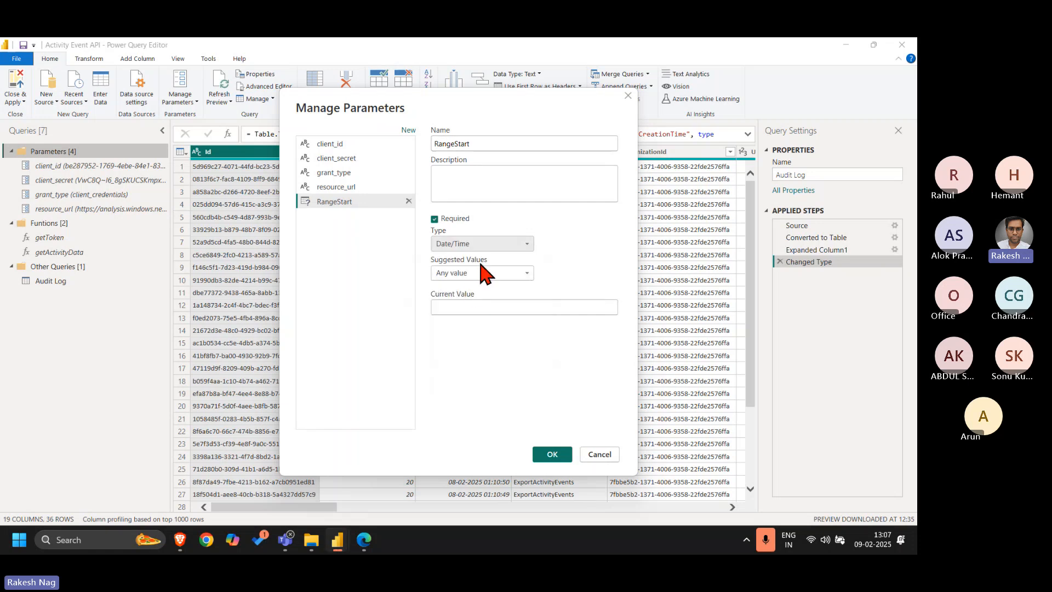
# Set the RangeStart parameter's current value to 02-feb-2025
pyautogui.click(475, 306)
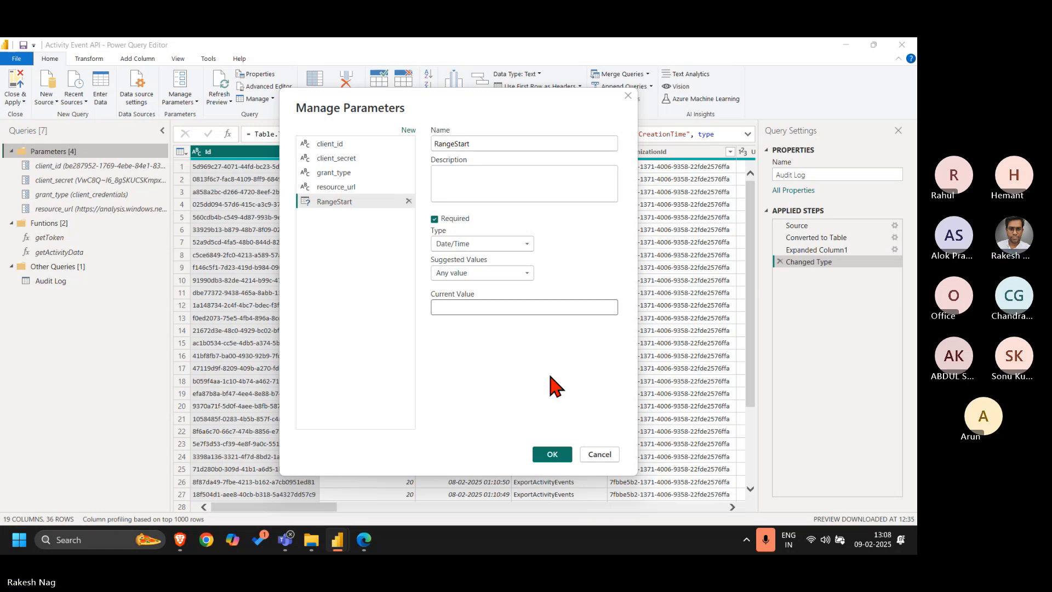
pyautogui.write('02')
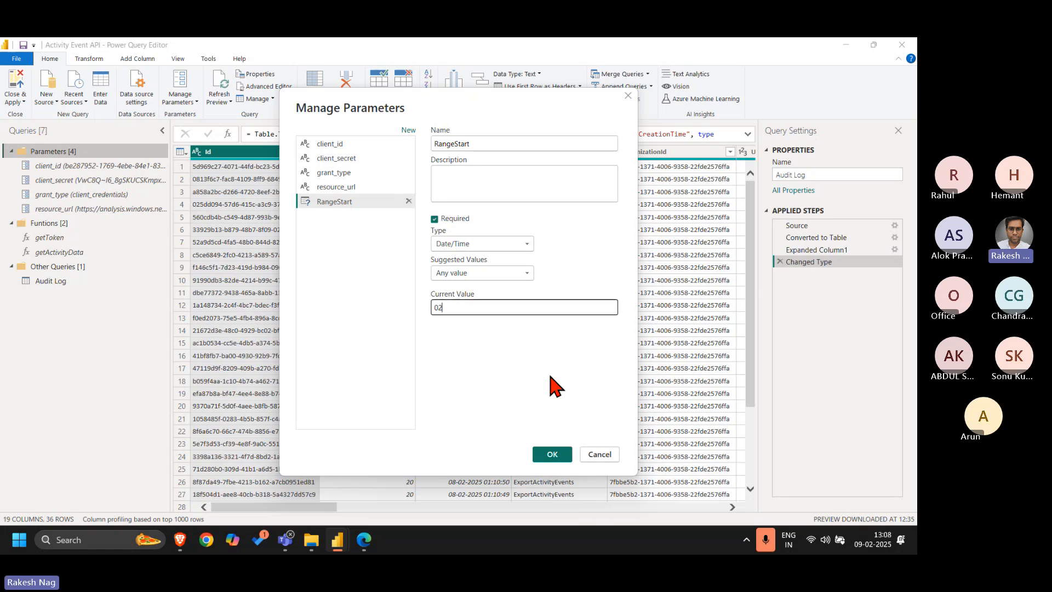
pyautogui.write('-feb')
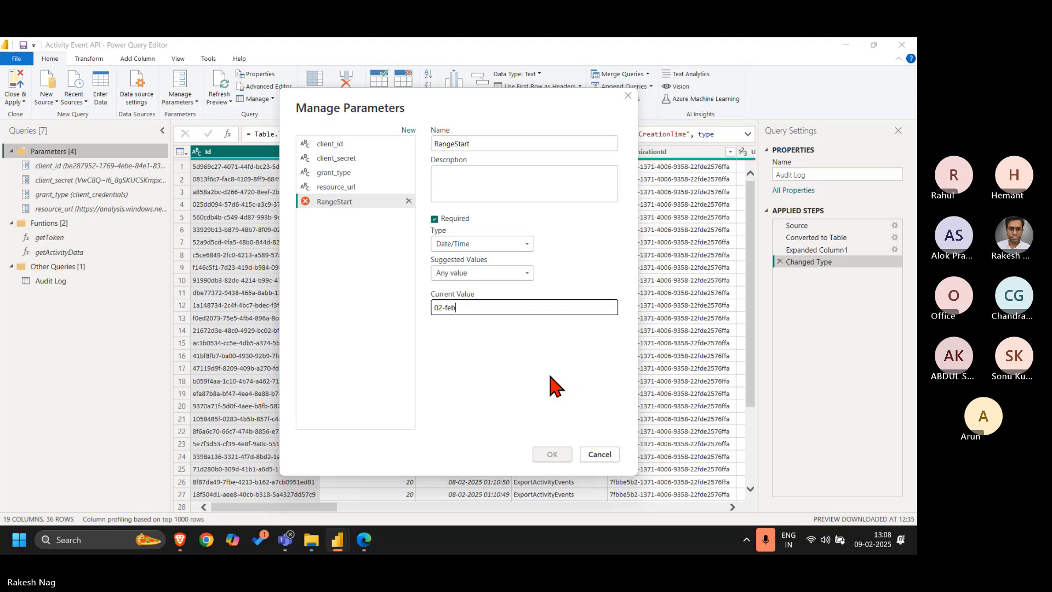
pyautogui.write('2025')
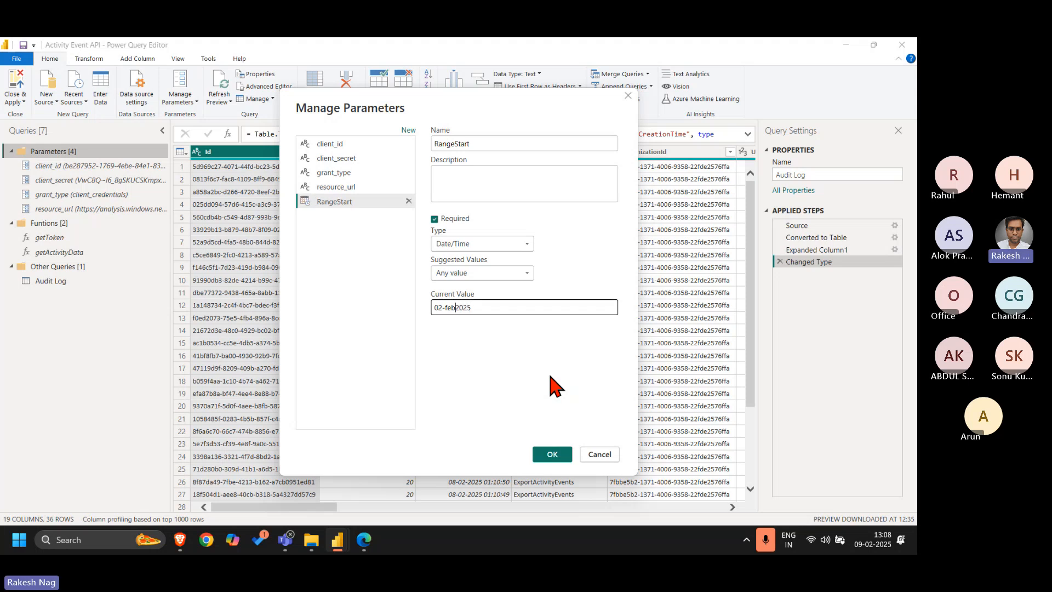
pyautogui.write('-')
pyautogui.hotkey('ctrl', 'a')
pyautogui.click(550, 376)
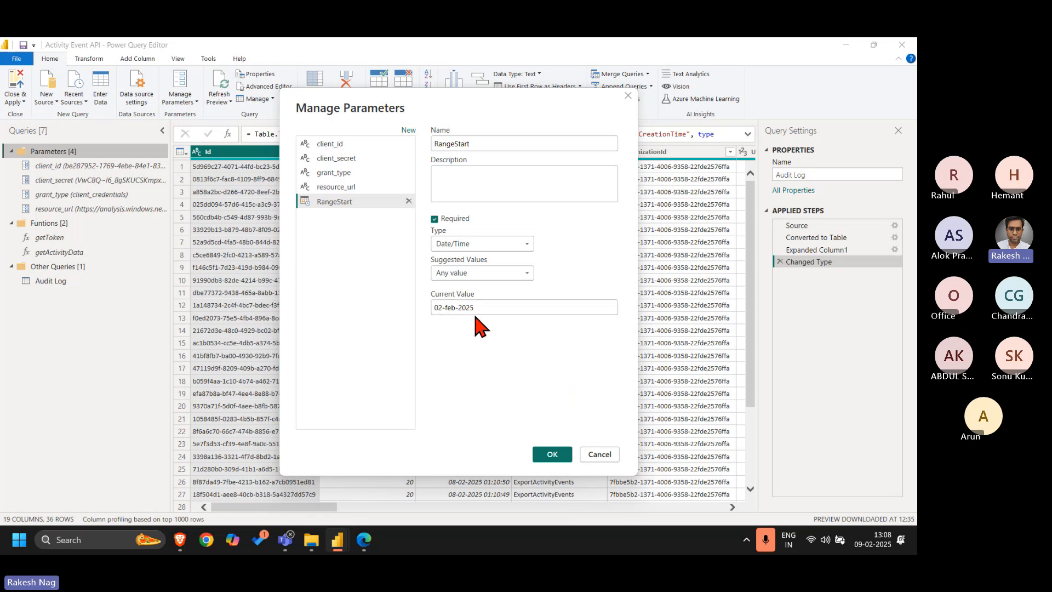
# Add a second Date/Time parameter named RangeEnd with the current value 02-feb-2025 and save both parameters
pyautogui.click(409, 130)
pyautogui.doubleClick(499, 144)
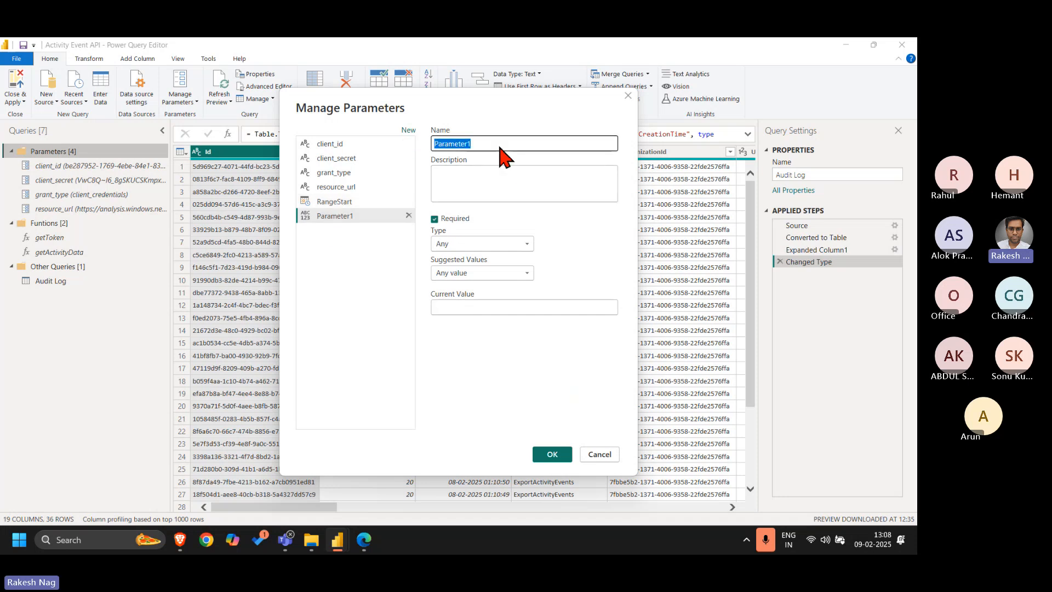
pyautogui.write('RangeEnd')
pyautogui.click(488, 245)
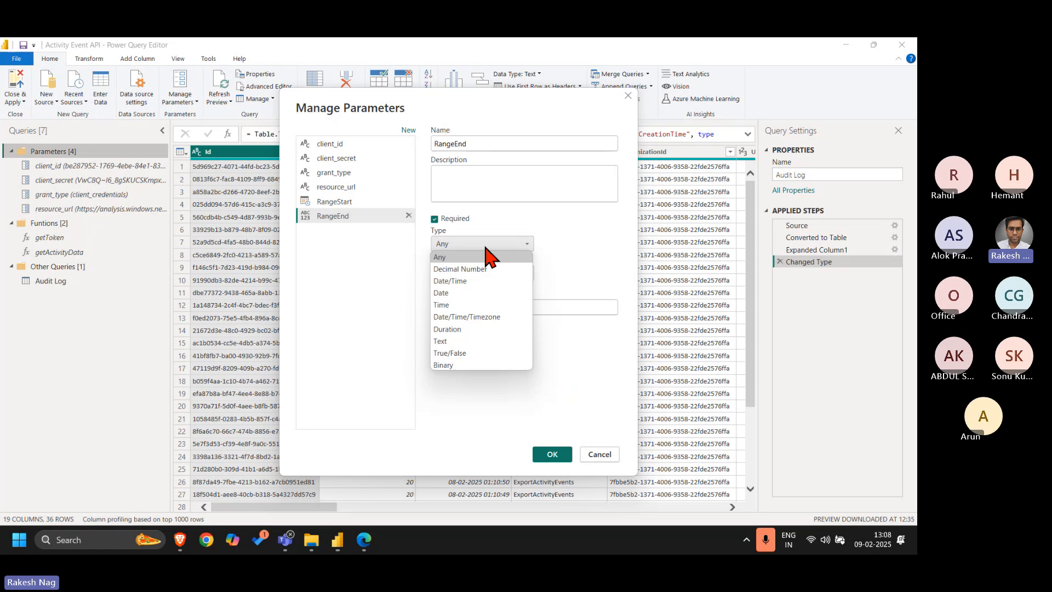
pyautogui.click(482, 293)
pyautogui.click(492, 302)
pyautogui.write('02-feb-2025')
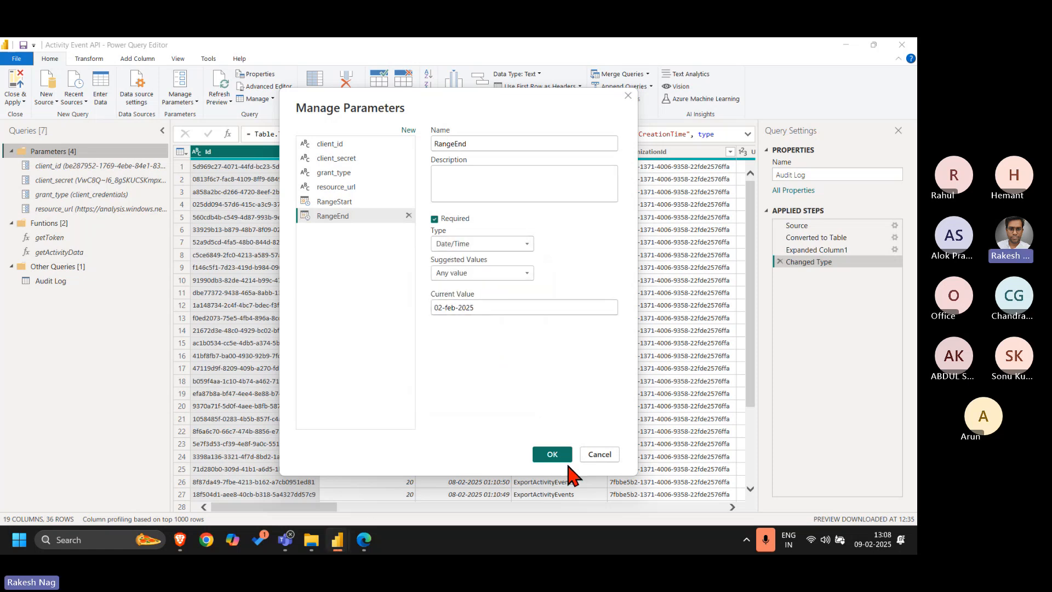
pyautogui.click(553, 455)
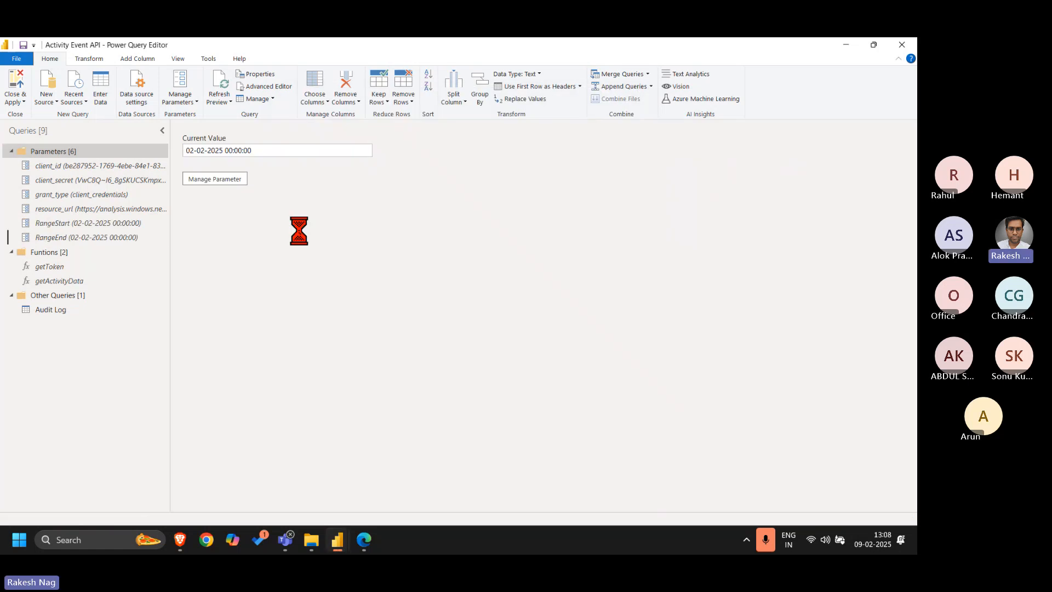
pyautogui.click(134, 208)
pyautogui.click(135, 223)
pyautogui.click(138, 240)
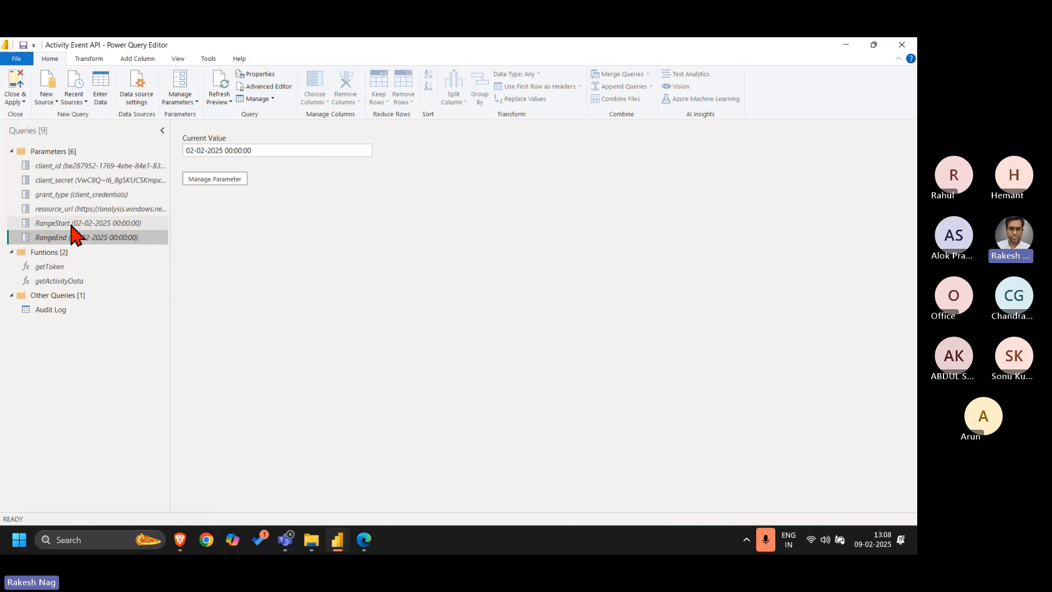
# Create a blank query and move it from the Parameters group into the Other Queries group
pyautogui.rightClick(45, 332)
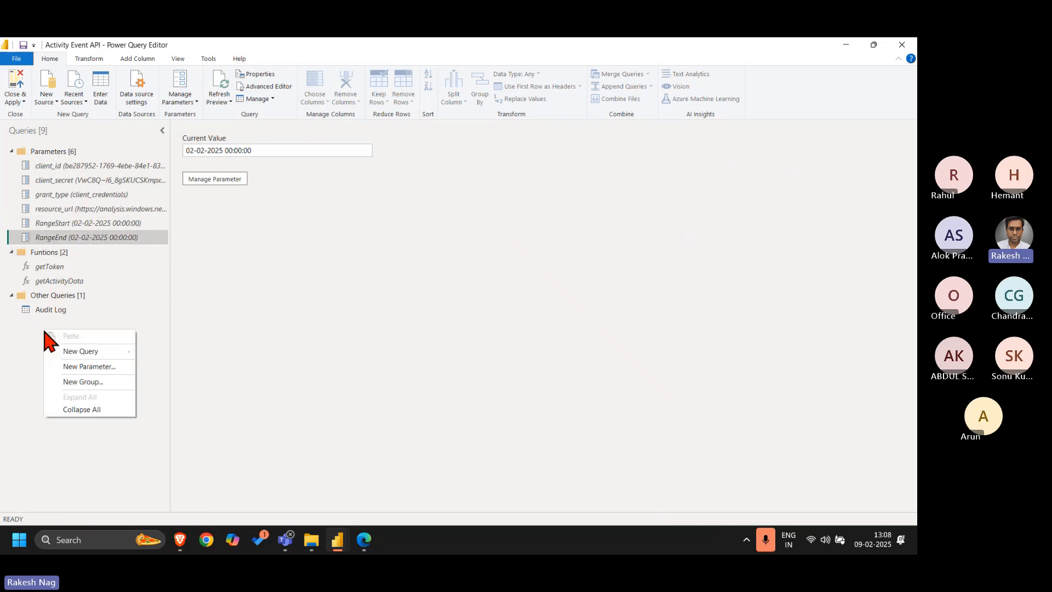
pyautogui.moveTo(99, 353)
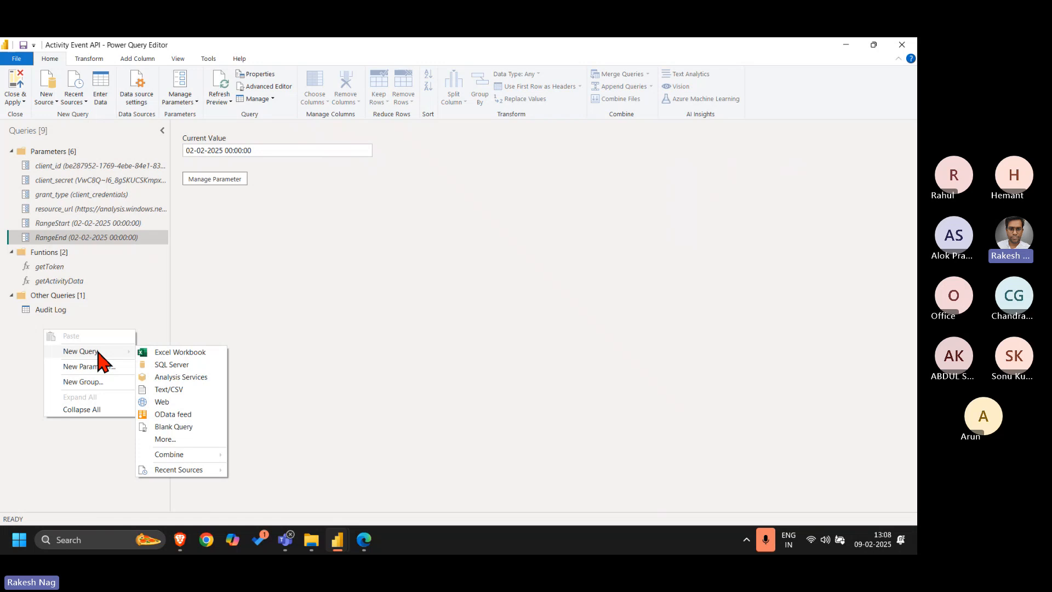
pyautogui.click(181, 427)
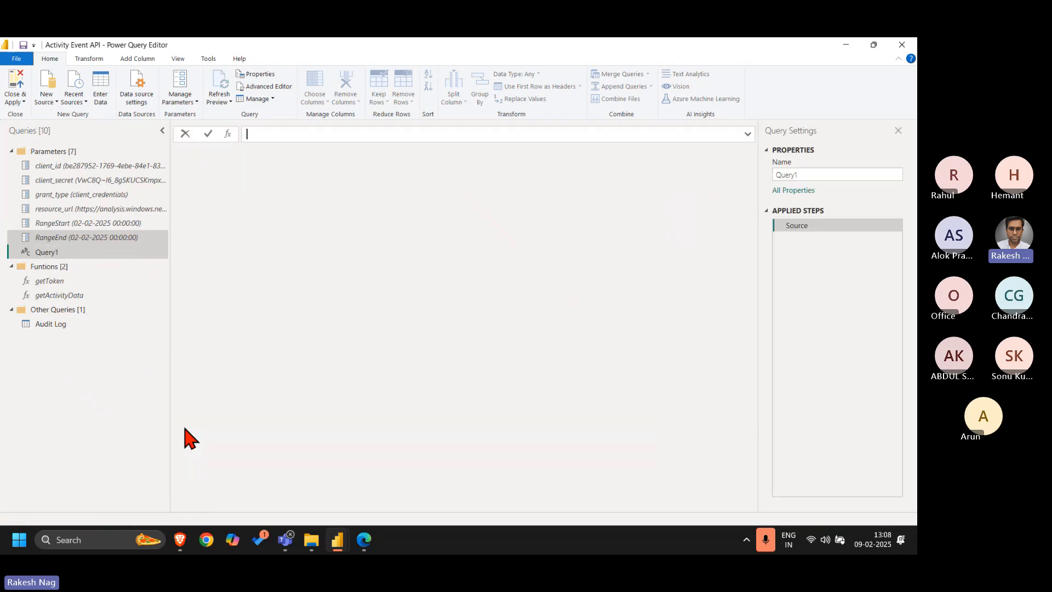
pyautogui.click(50, 252)
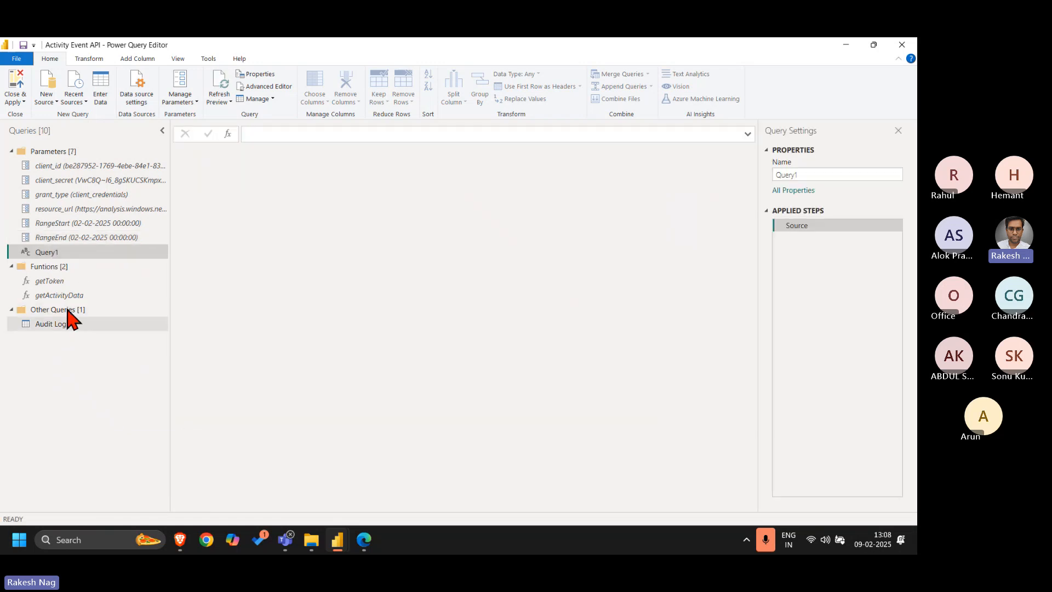
pyautogui.moveTo(57, 252); pyautogui.dragTo(72, 340)
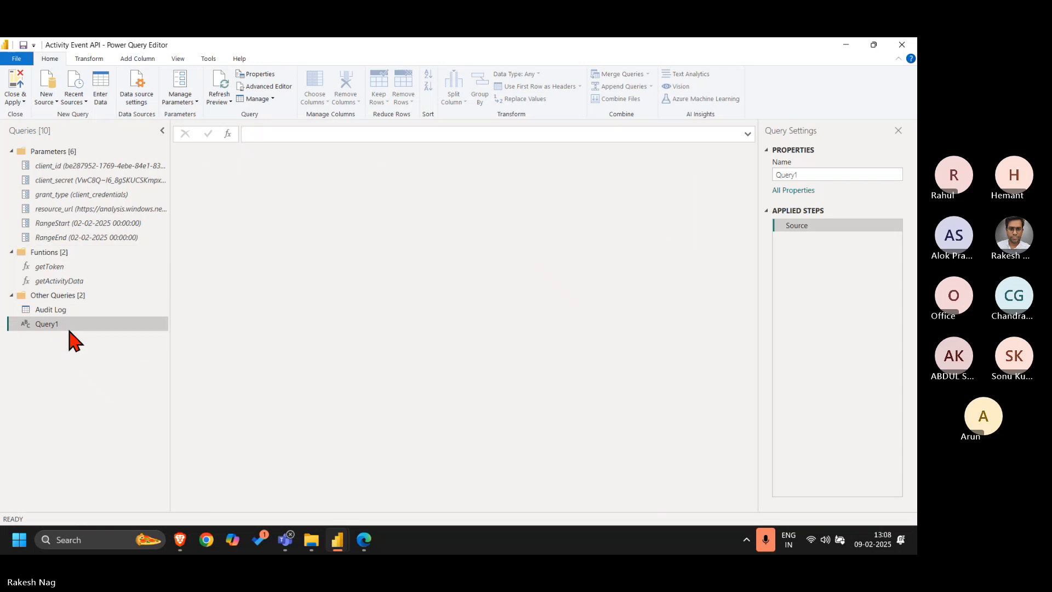
# Set the blank query's source formula to = RangeStart so that it returns the parameter value
pyautogui.click(279, 134)
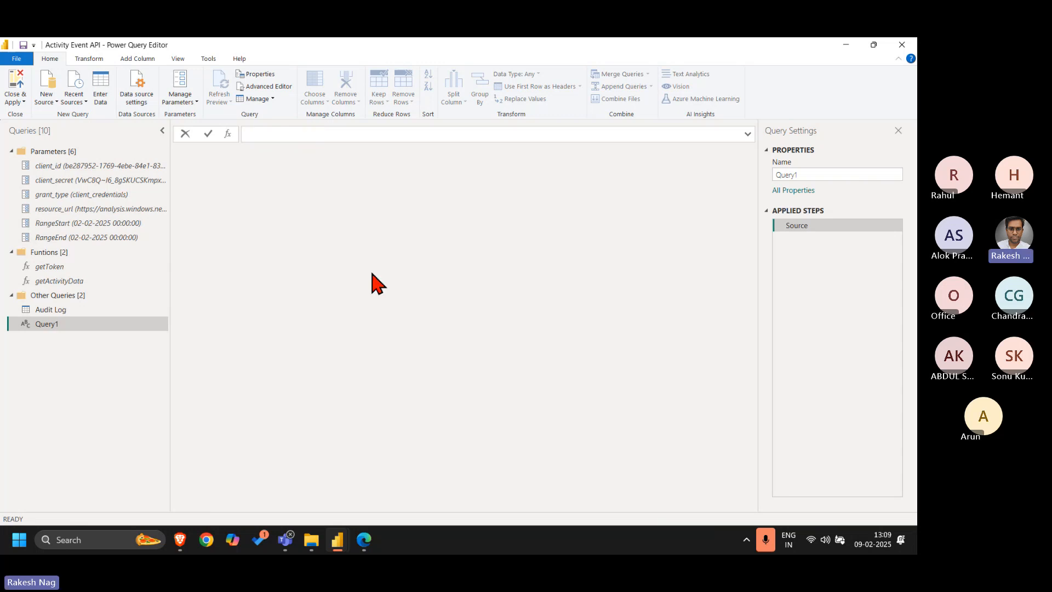
pyautogui.write('= Ran')
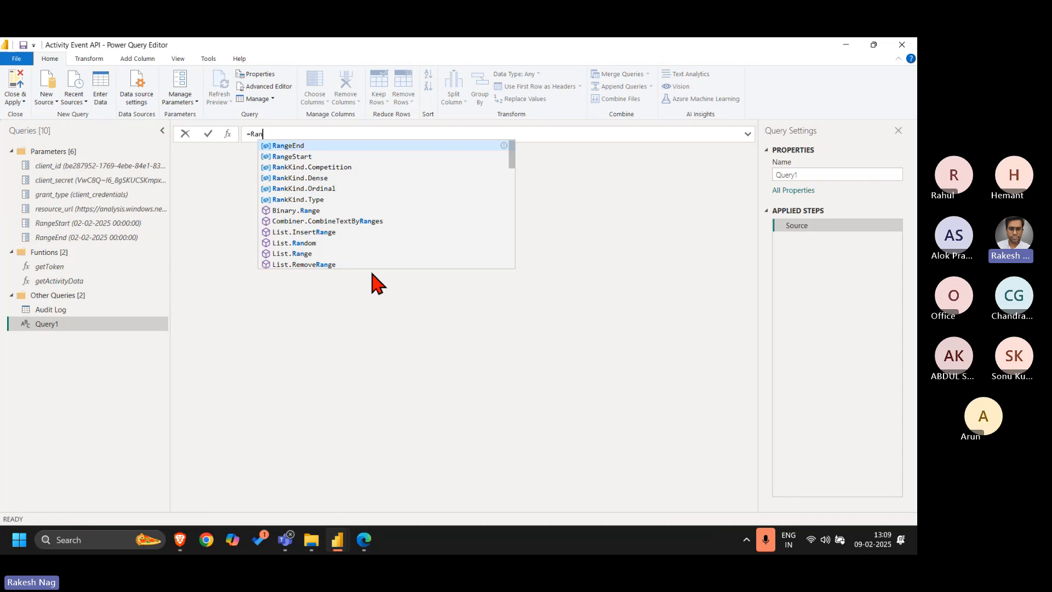
pyautogui.write('ge')
pyautogui.press('Down')
pyautogui.press('Return')
pyautogui.press('Return')
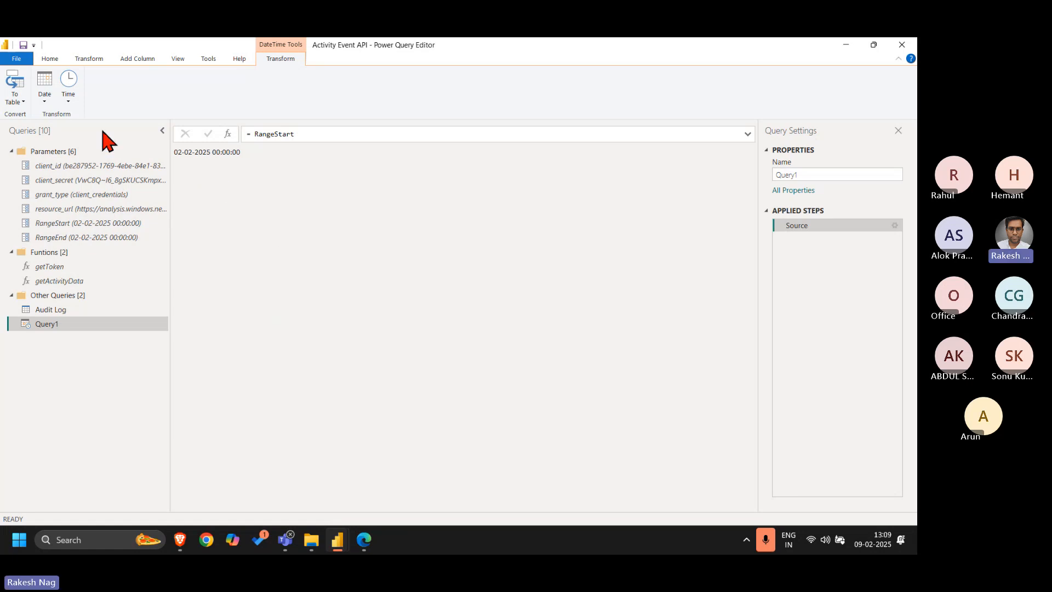
# Convert the RangeStart date value of Query1 to a table and rename its column to ExtrationDate
pyautogui.click(16, 101)
pyautogui.click(40, 115)
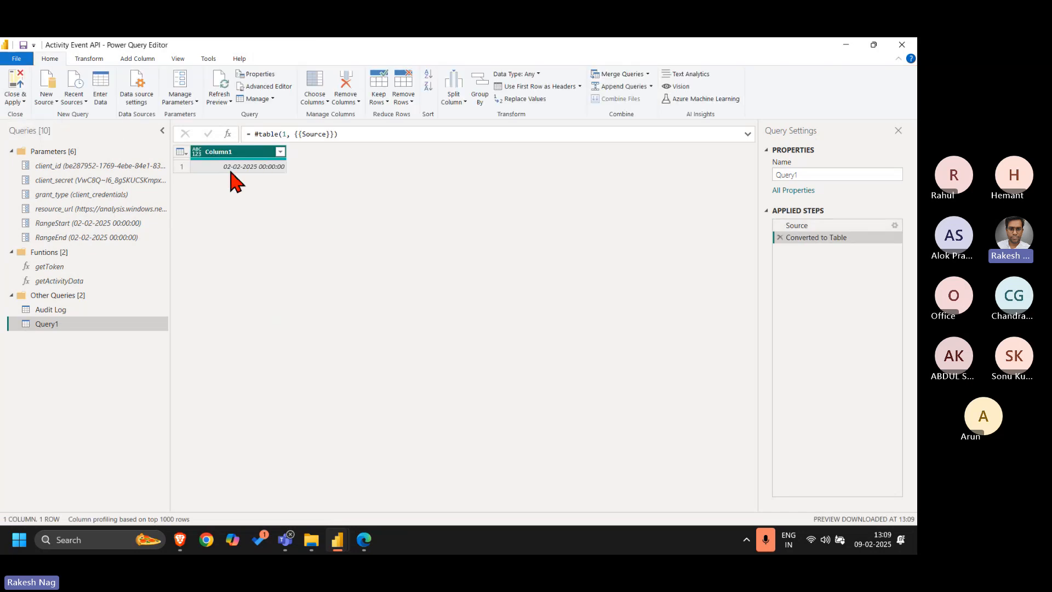
pyautogui.doubleClick(222, 151)
pyautogui.write('Ex')
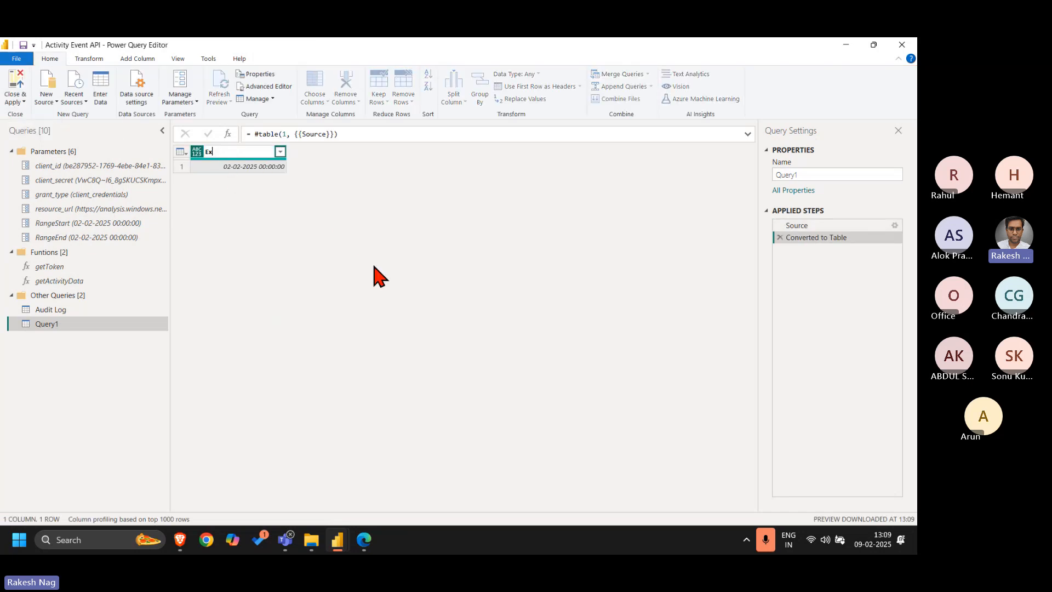
pyautogui.write('tratio')
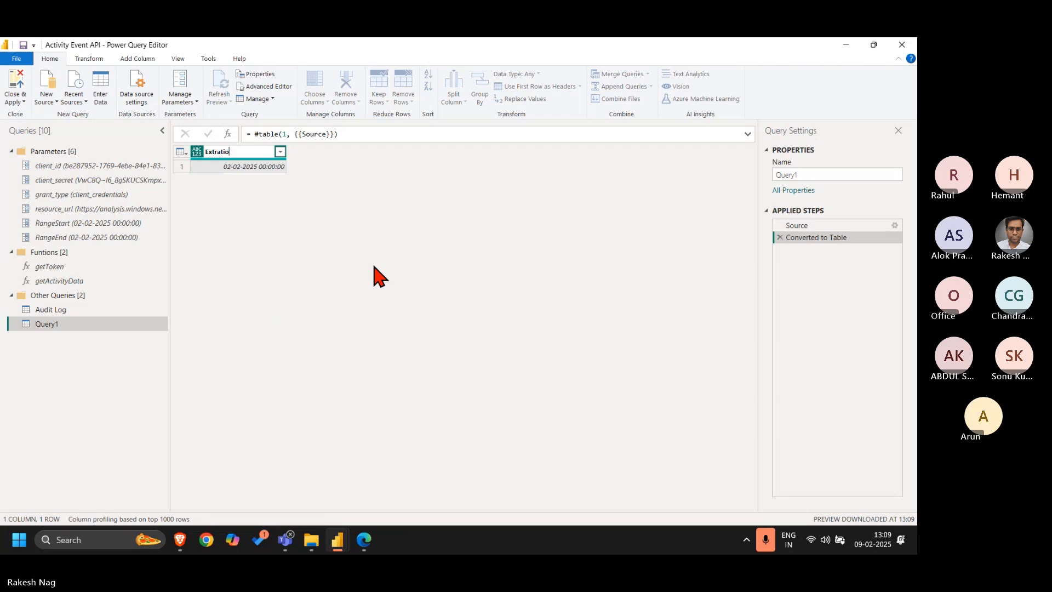
pyautogui.write('nDate')
pyautogui.press('Return')
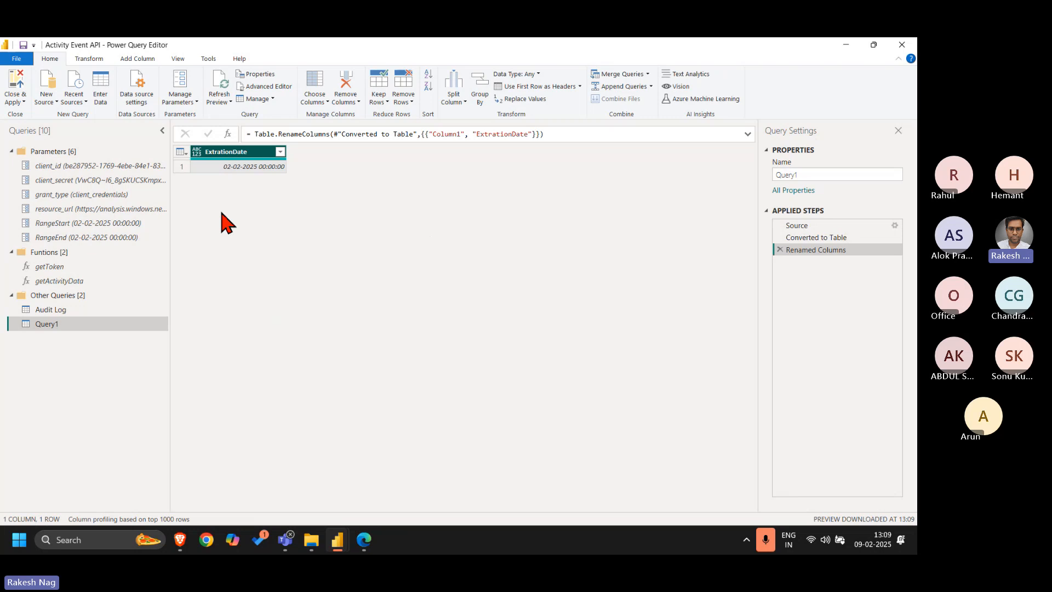
# Review Query1's applied steps from the Source formula through Converted to Table to Renamed Columns
pyautogui.click(821, 227)
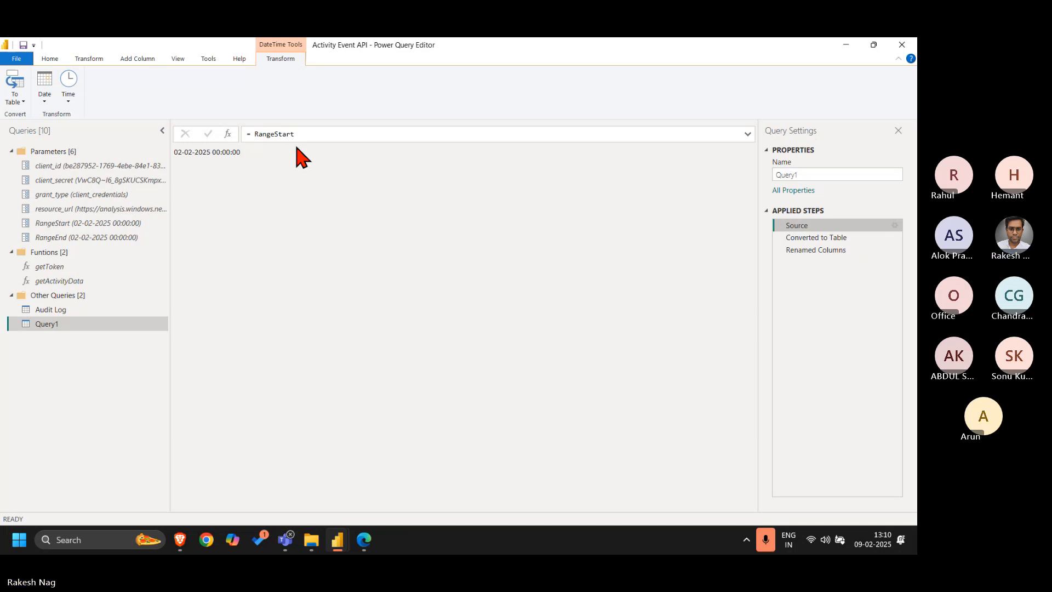
pyautogui.doubleClick(275, 134)
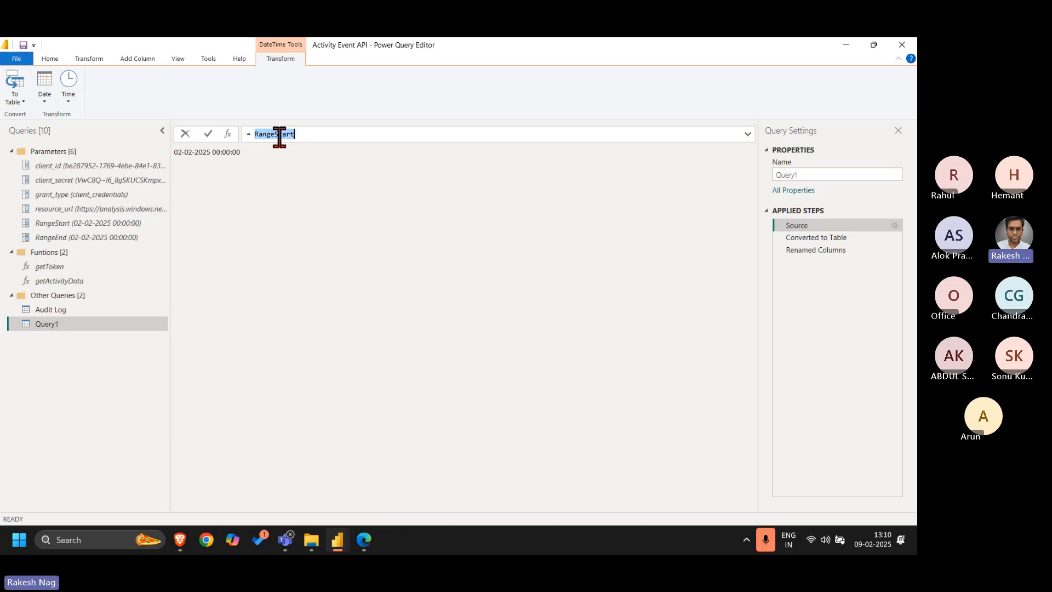
pyautogui.click(390, 218)
pyautogui.click(844, 237)
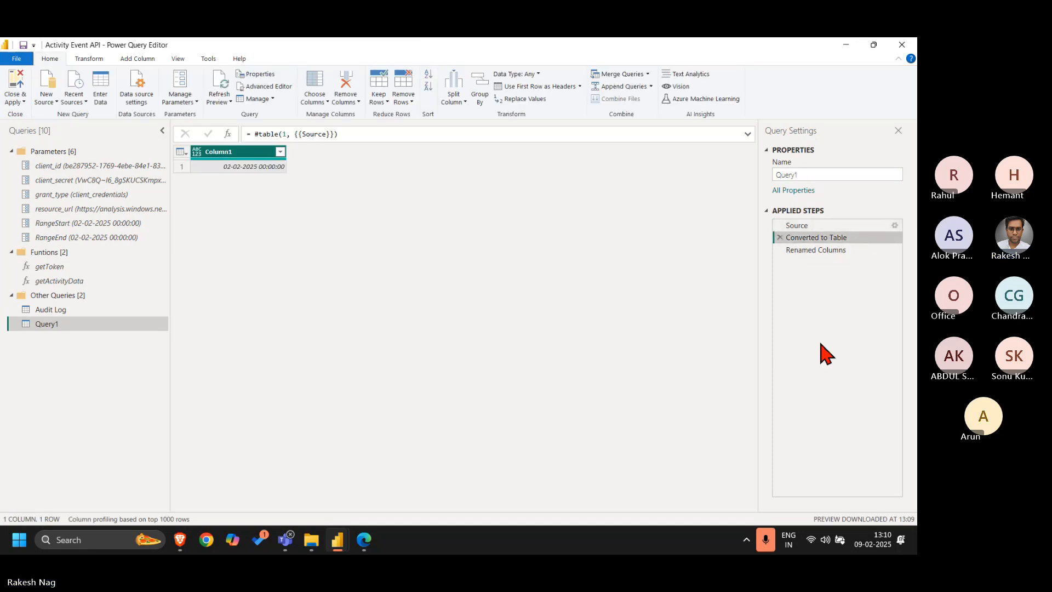
pyautogui.click(818, 251)
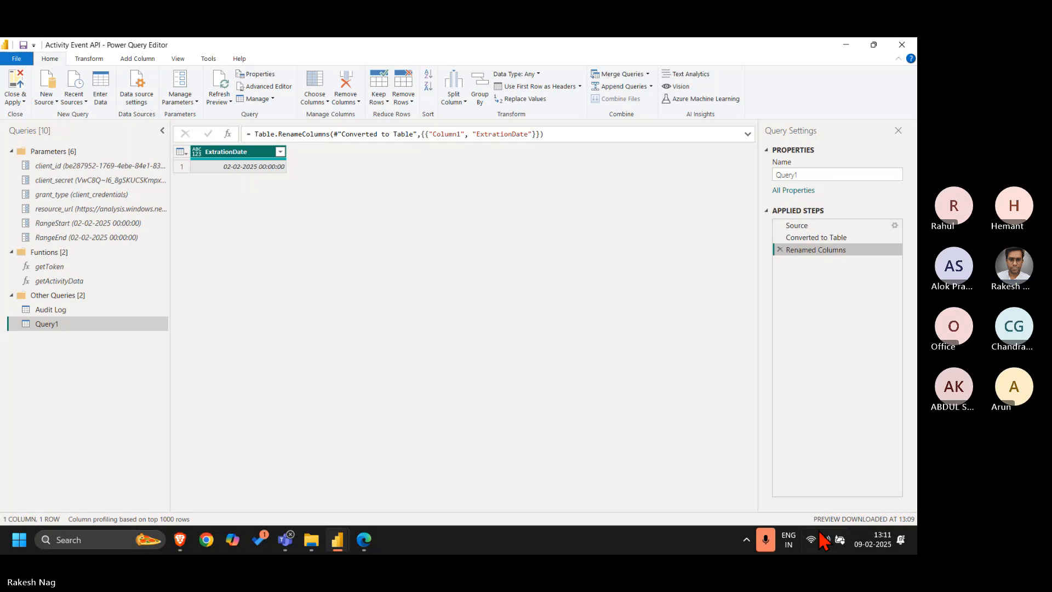
pyautogui.click(766, 545)
pyautogui.click(766, 543)
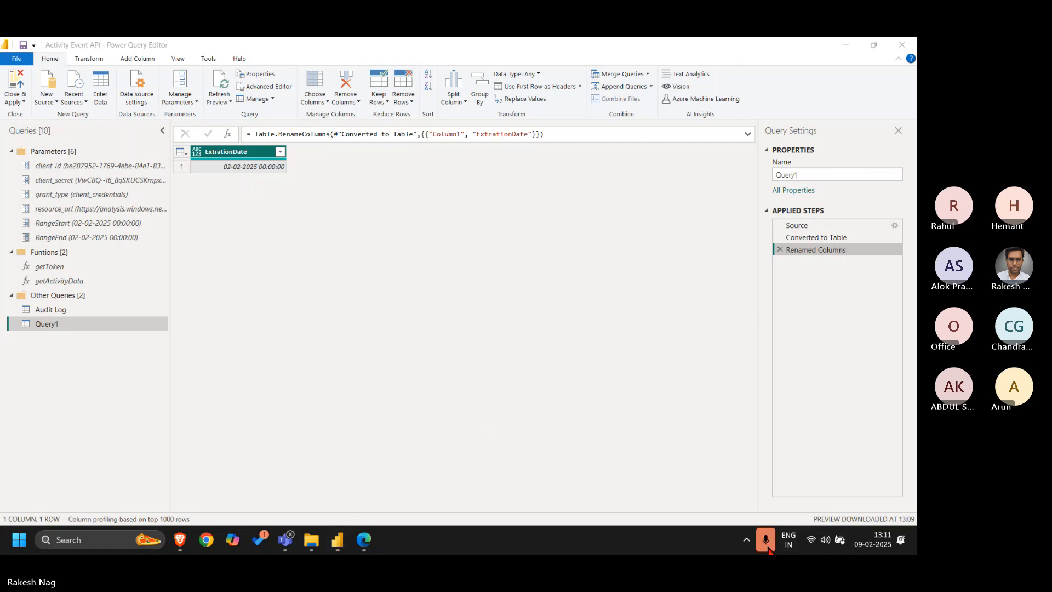
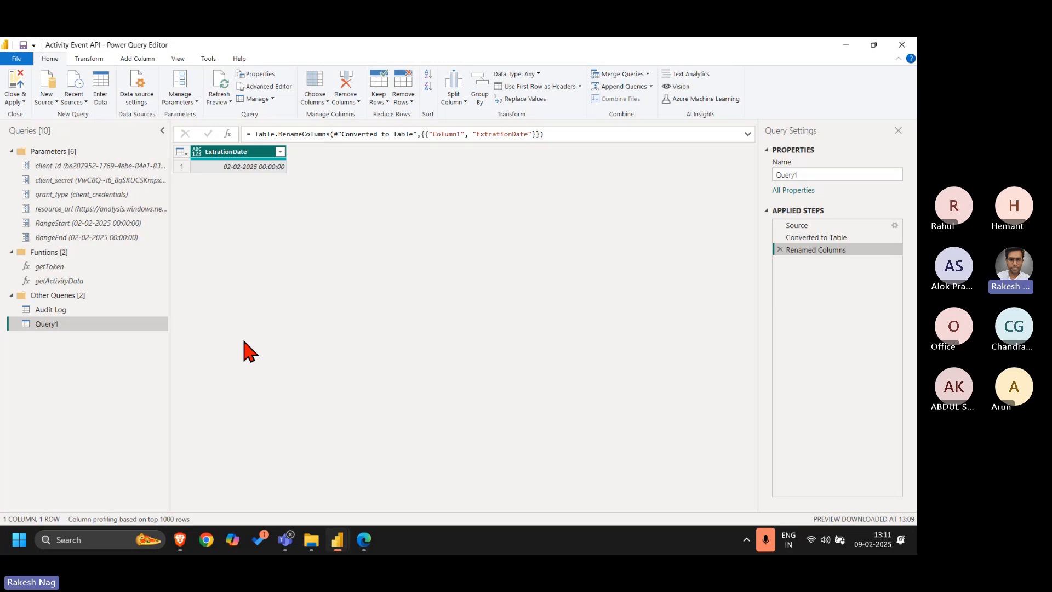
# Examine the getActivityData function code, especially its start and end date values and the optional ExtractionDate parameter
pyautogui.click(82, 281)
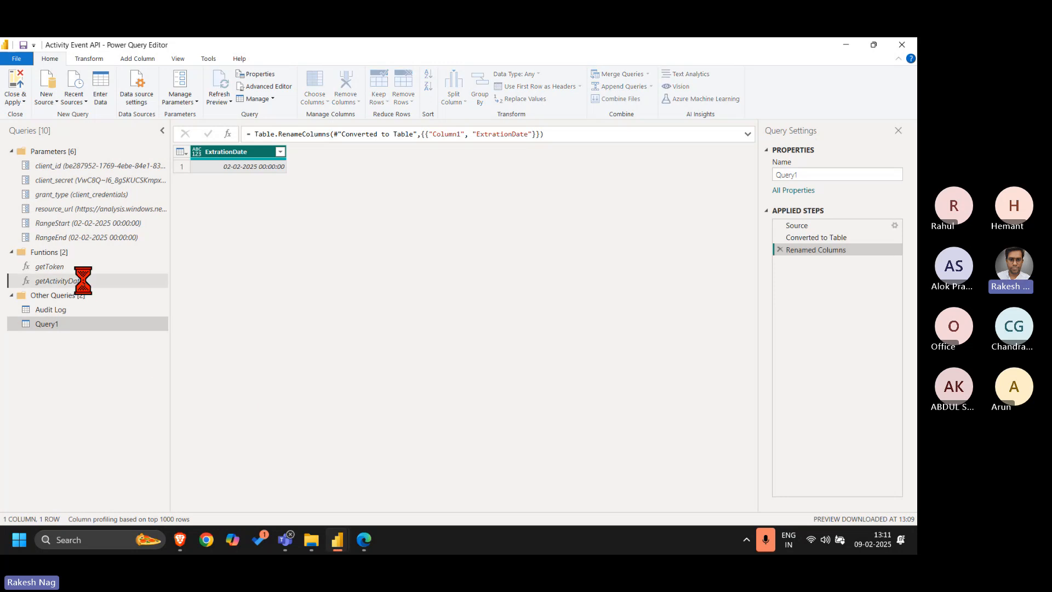
pyautogui.click(273, 88)
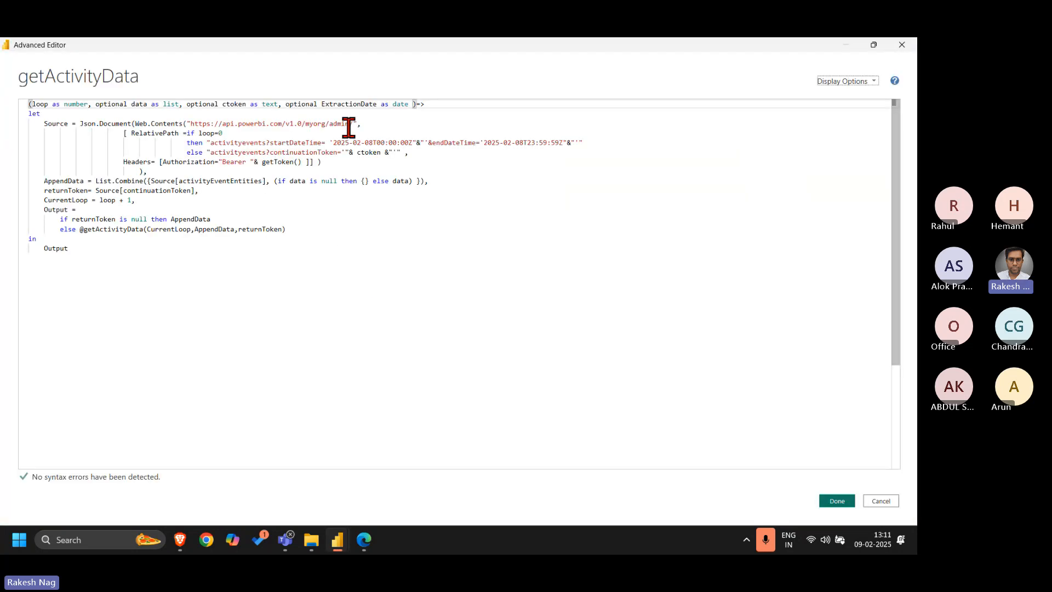
pyautogui.moveTo(333, 142); pyautogui.dragTo(411, 142)
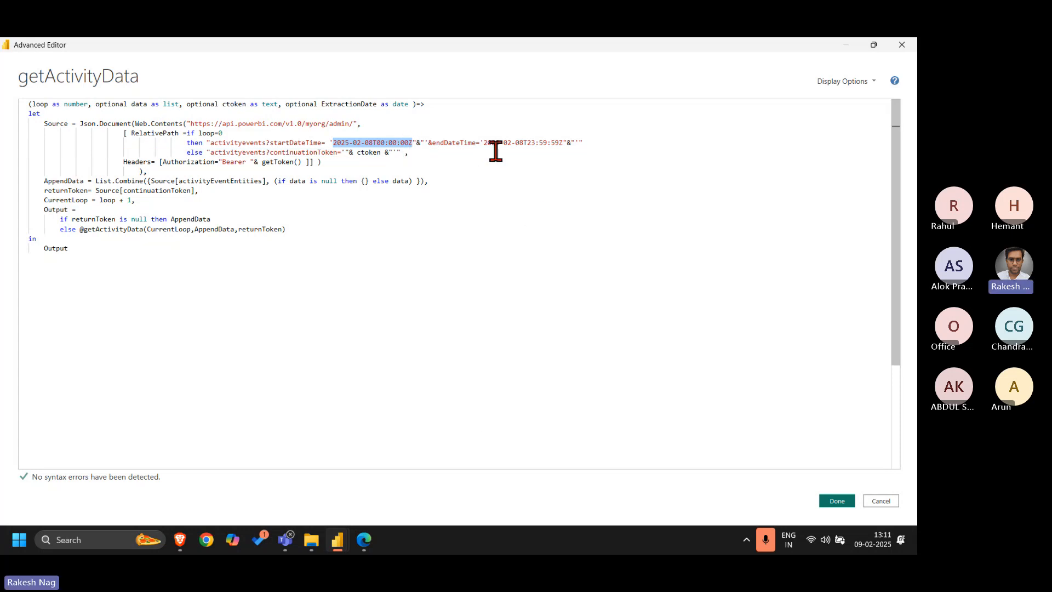
pyautogui.moveTo(486, 143); pyautogui.dragTo(563, 150)
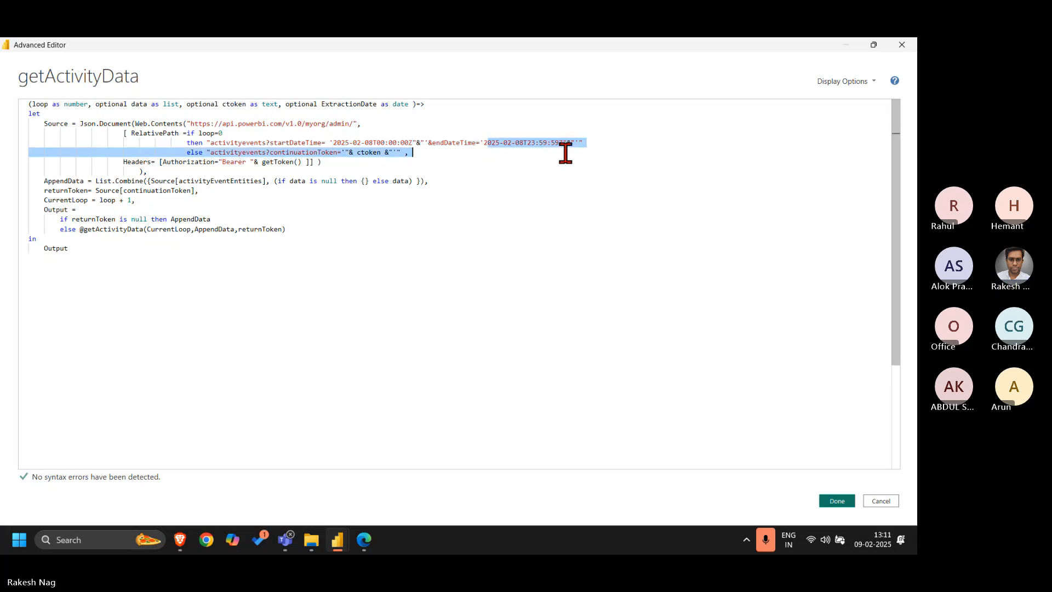
pyautogui.click(564, 258)
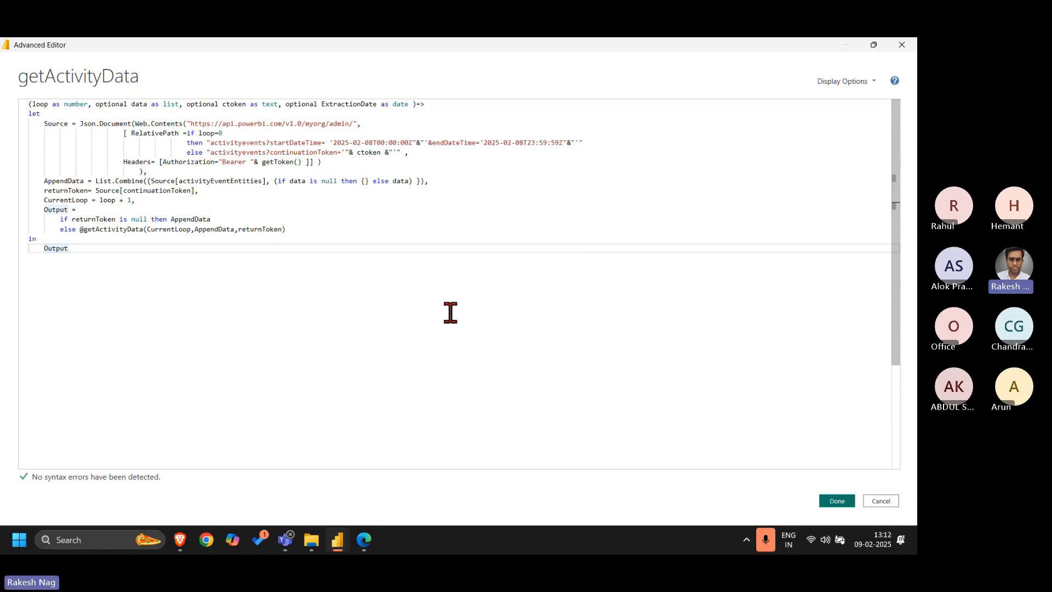
pyautogui.doubleClick(351, 103)
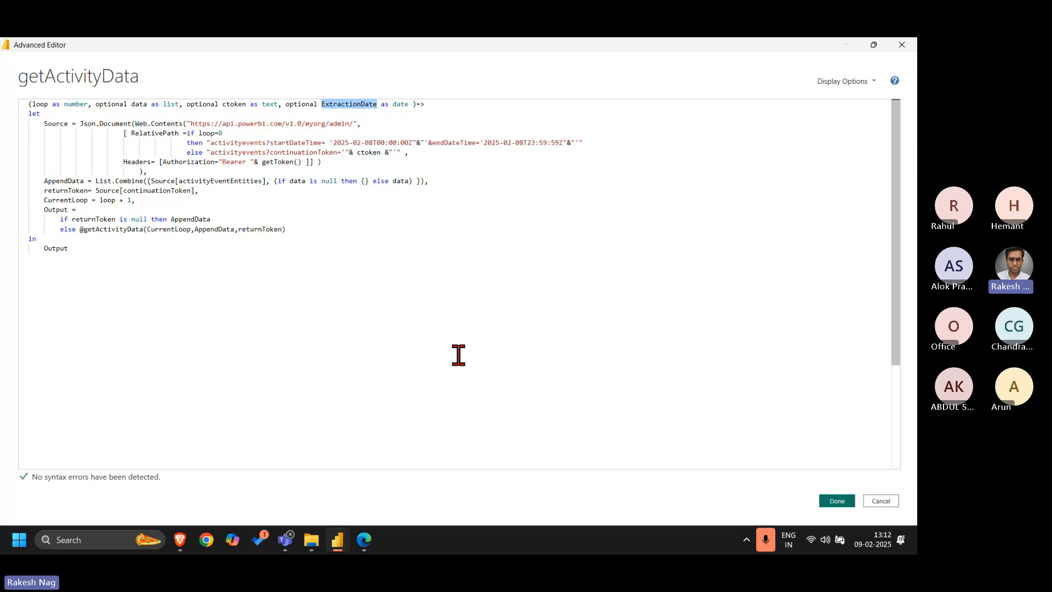
pyautogui.doubleClick(754, 48)
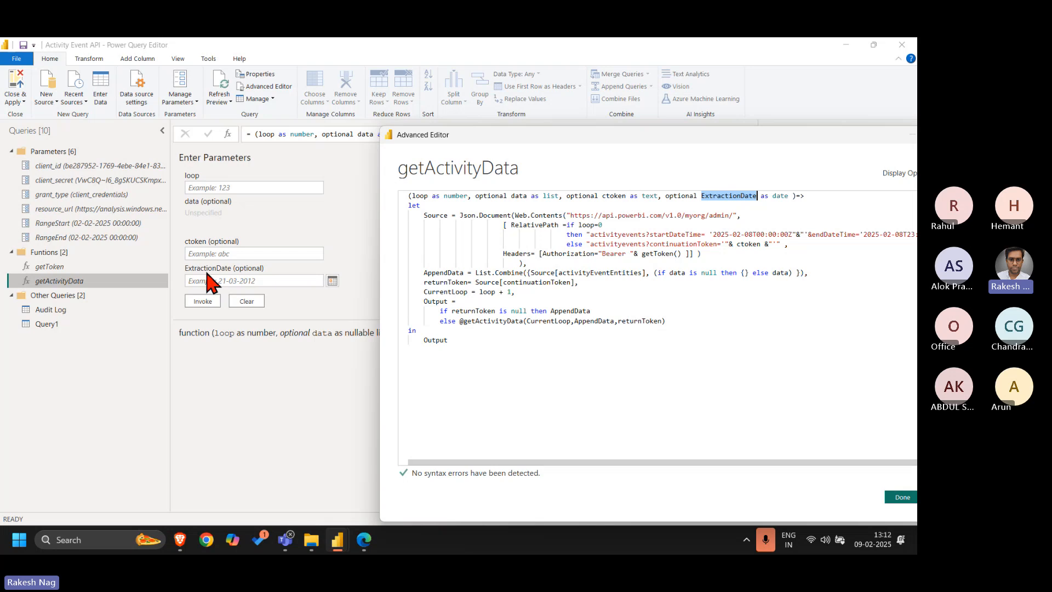
pyautogui.moveTo(800, 138); pyautogui.dragTo(706, 157)
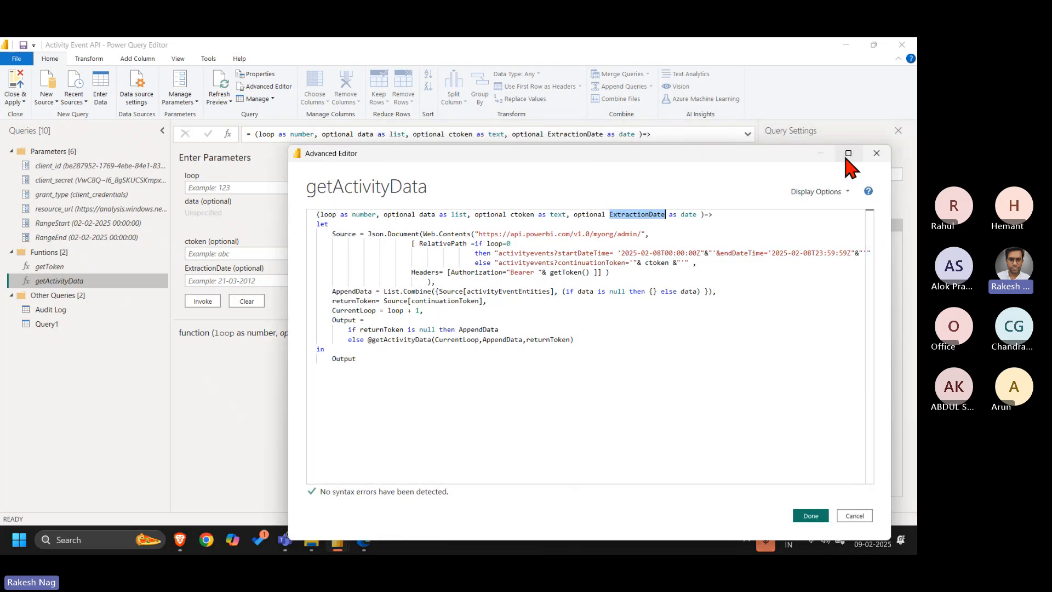
pyautogui.click(876, 153)
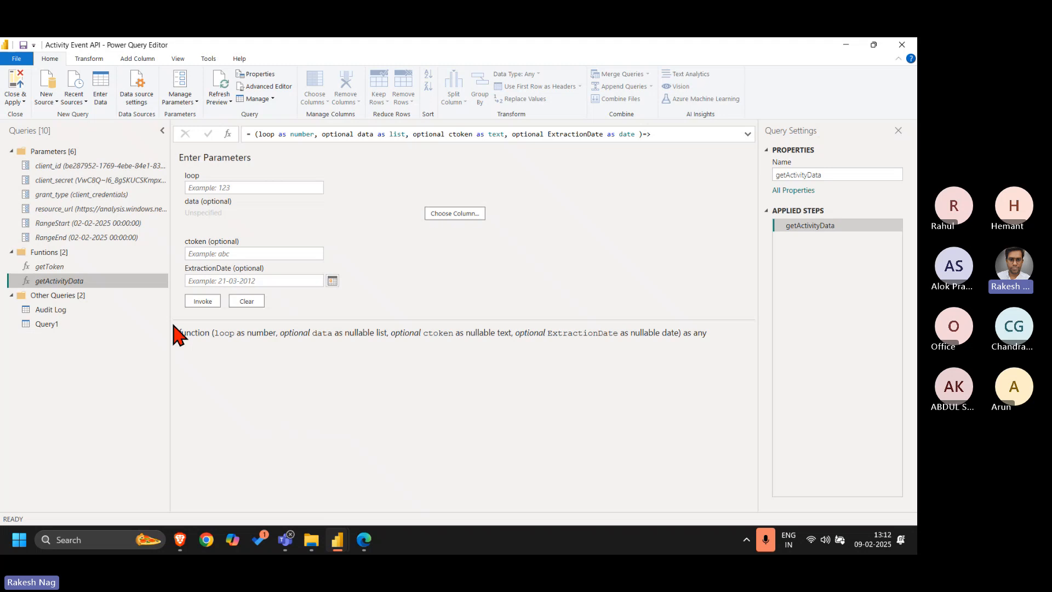
# Compare Query1's date column with the hard-coded startDateTime date in the getActivityData function code
pyautogui.click(77, 325)
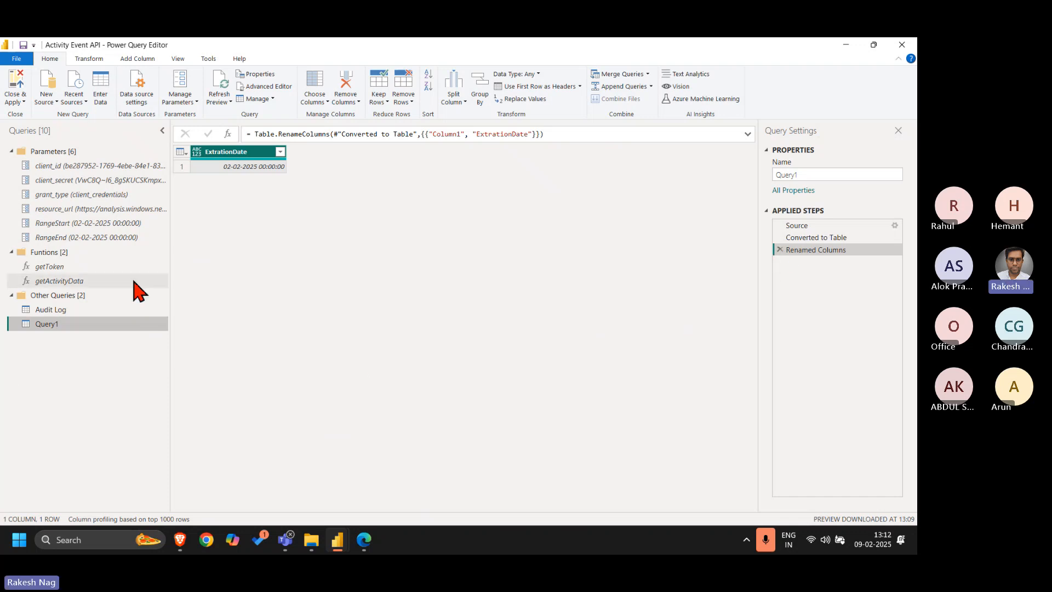
pyautogui.click(110, 280)
pyautogui.click(271, 88)
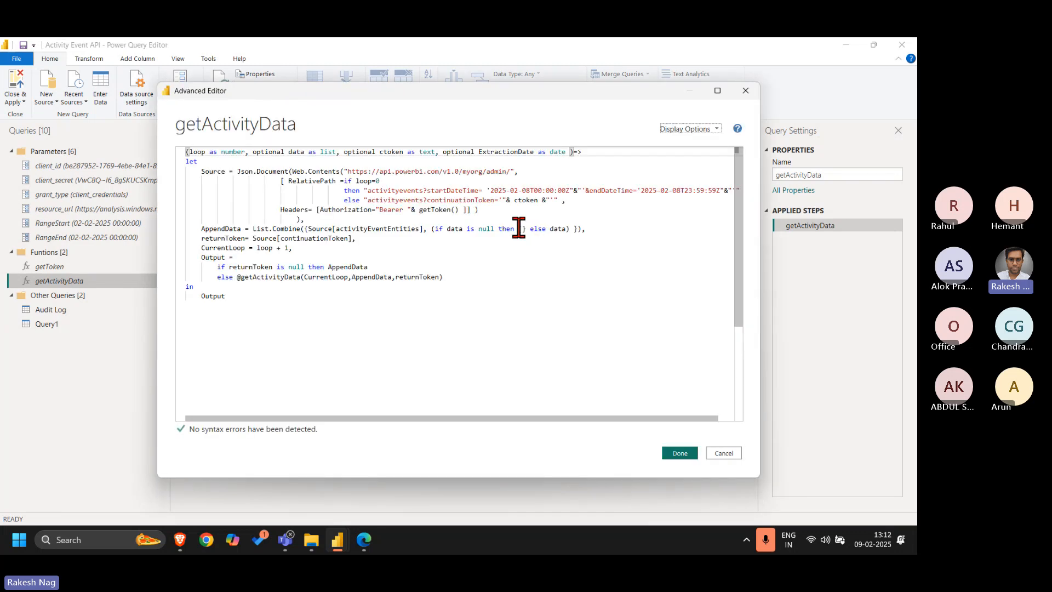
pyautogui.moveTo(490, 190); pyautogui.dragTo(530, 190)
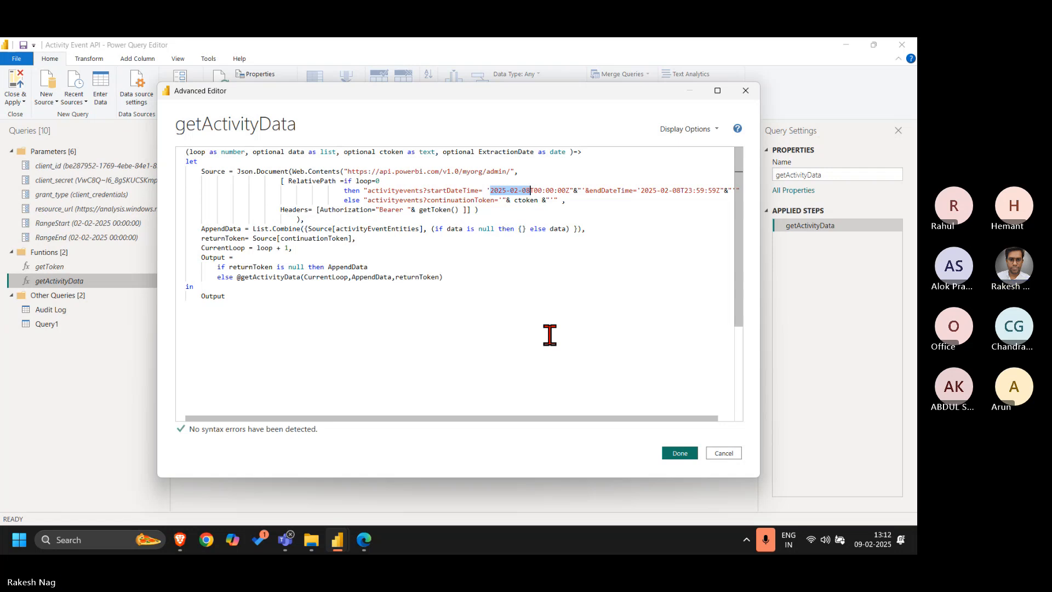
pyautogui.click(723, 454)
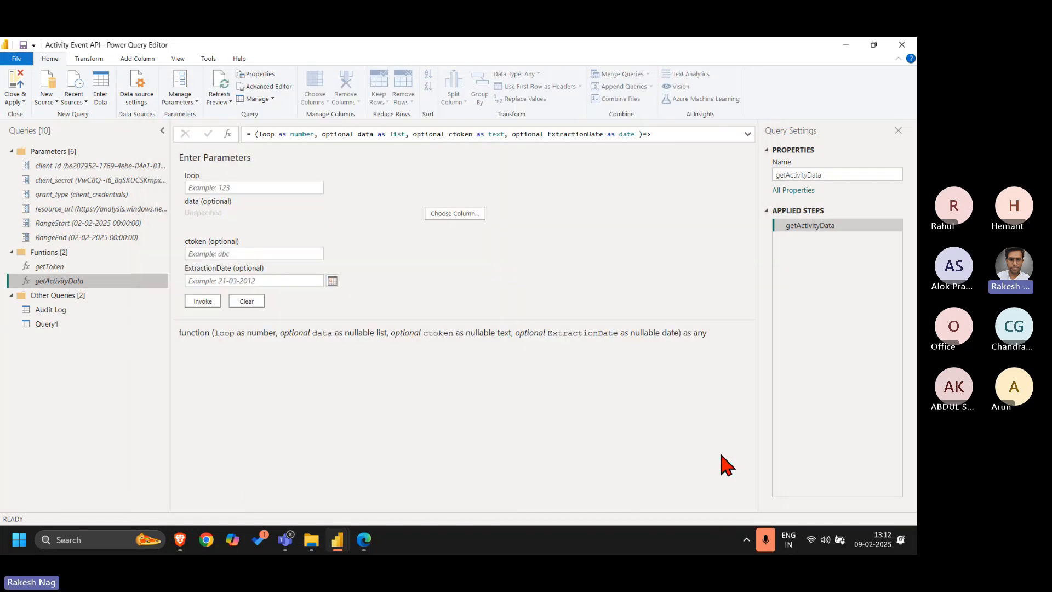
# Delete the Renamed Columns and Converted to Table steps from Query1, leaving only Source
pyautogui.click(77, 327)
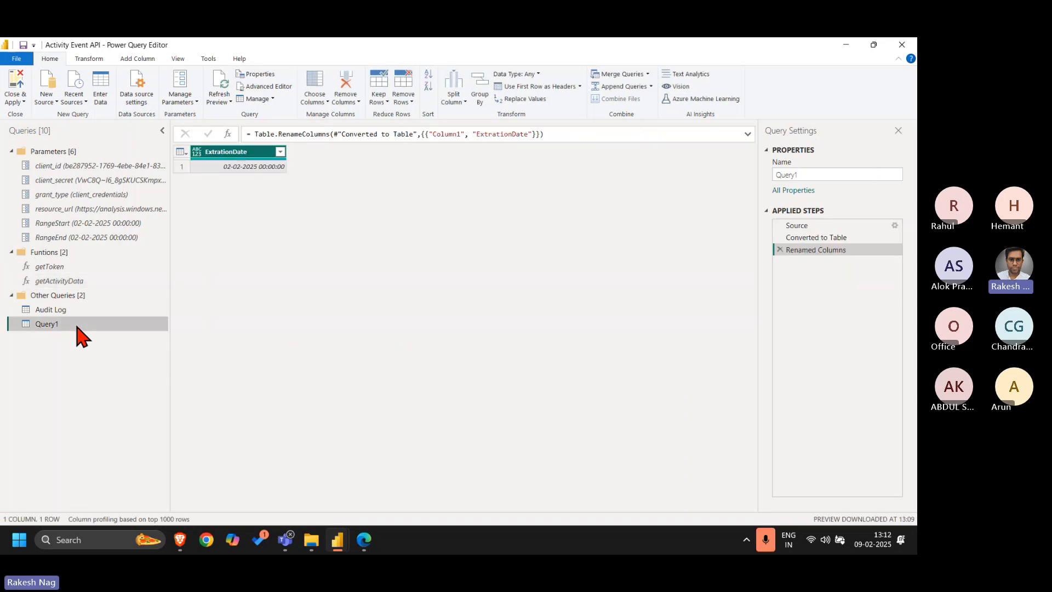
pyautogui.click(780, 249)
pyautogui.click(779, 238)
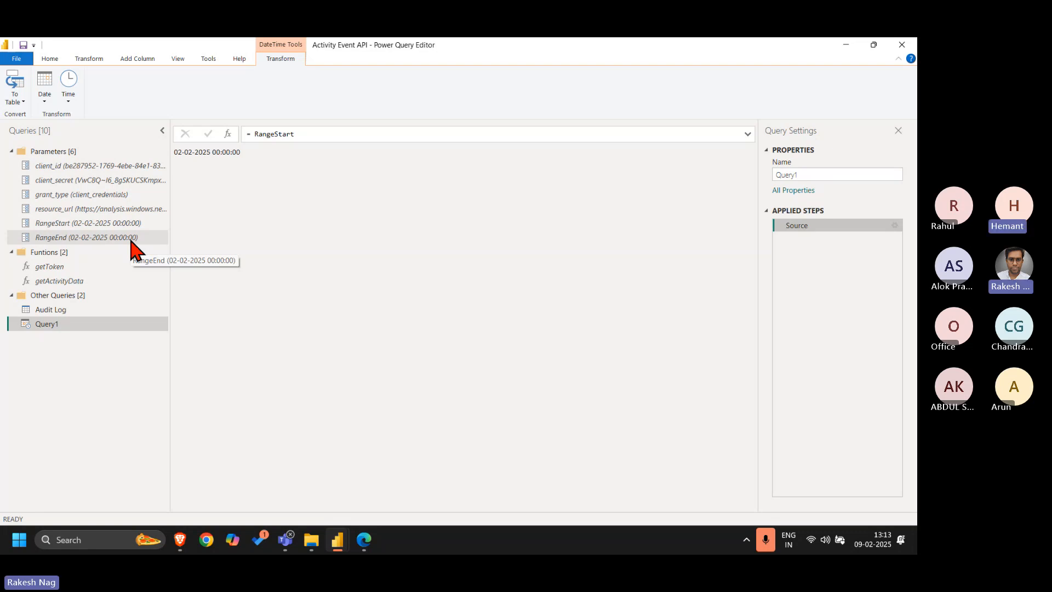
# Change Query1's Source formula to the list = {RangeStart,RangeEnd}
pyautogui.doubleClick(276, 134)
pyautogui.press('Home')
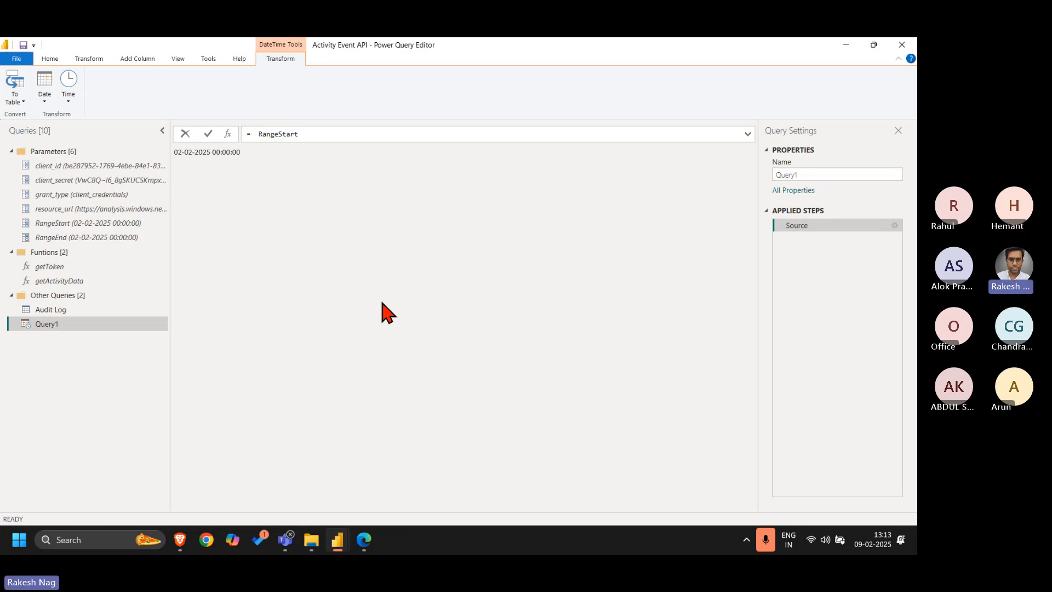
pyautogui.write('{}')
pyautogui.hotkey('shift', 'End')
pyautogui.press('Left')
pyautogui.press('Left')
pyautogui.press('Left')
pyautogui.press('Left')
pyautogui.press('Left')
pyautogui.press('Left')
pyautogui.press('Left')
pyautogui.press('Left')
pyautogui.press('Left')
pyautogui.press('Left')
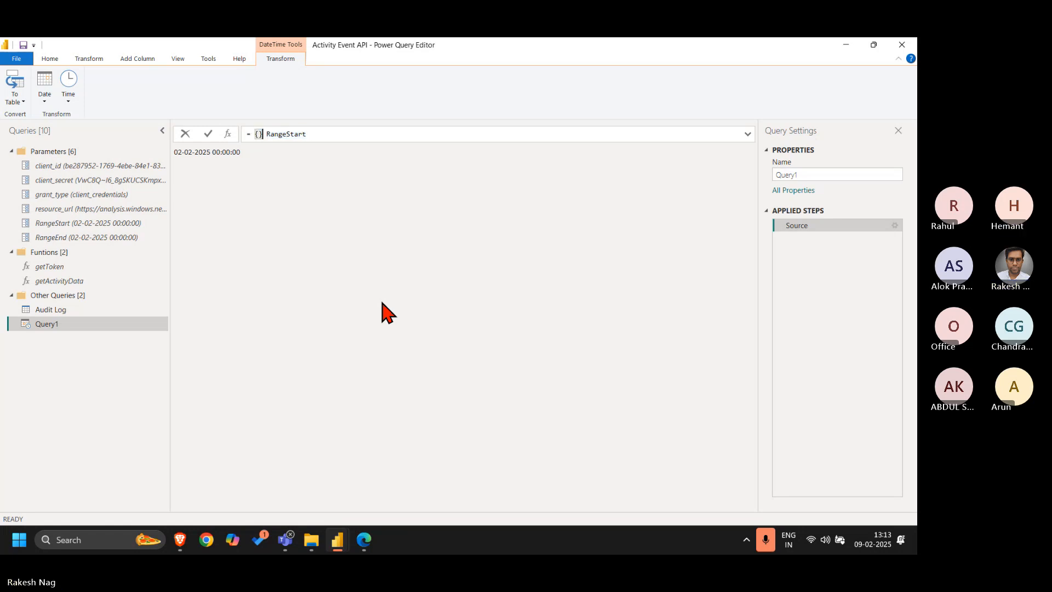
pyautogui.press('BackSpace')
pyautogui.press('Delete')
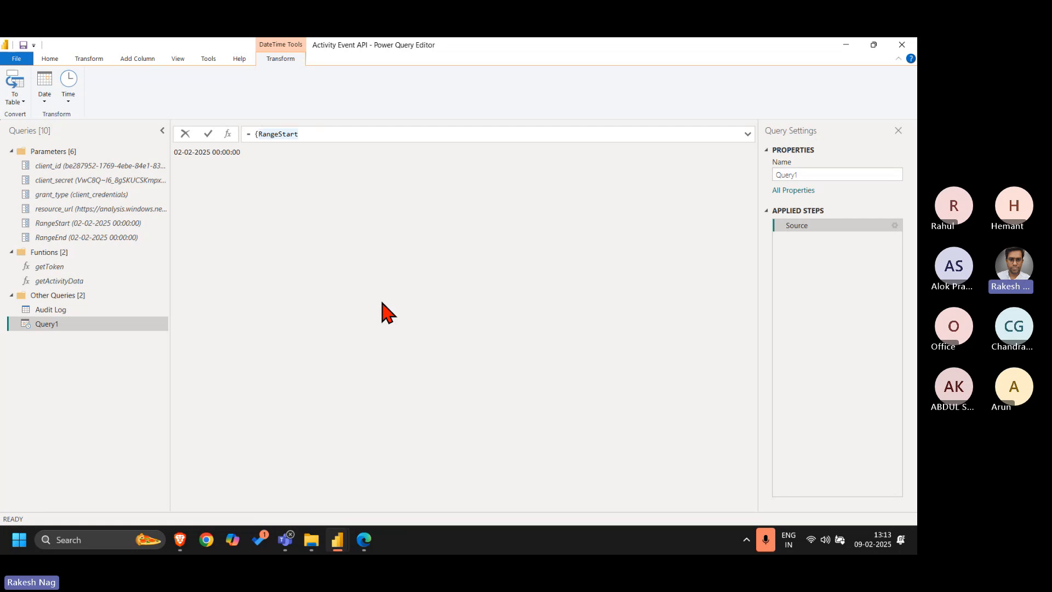
pyautogui.write(',Range')
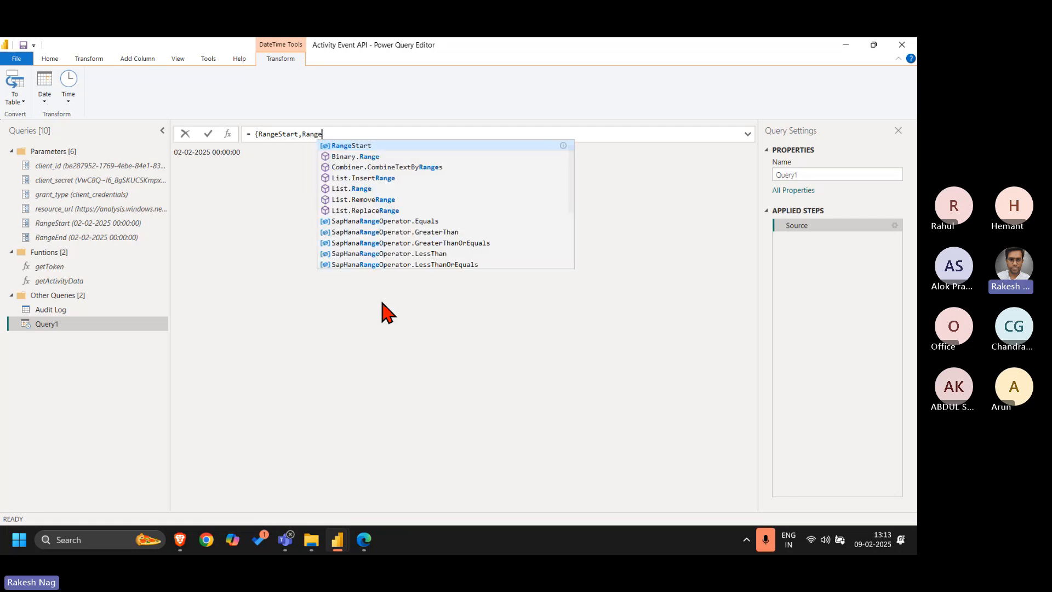
pyautogui.write('End}')
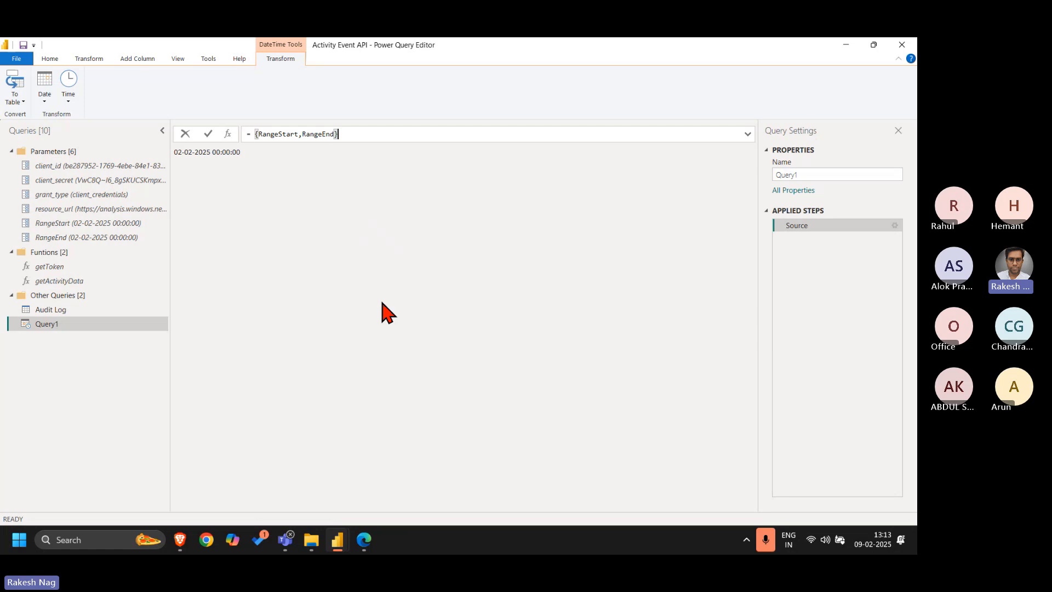
pyautogui.press('Return')
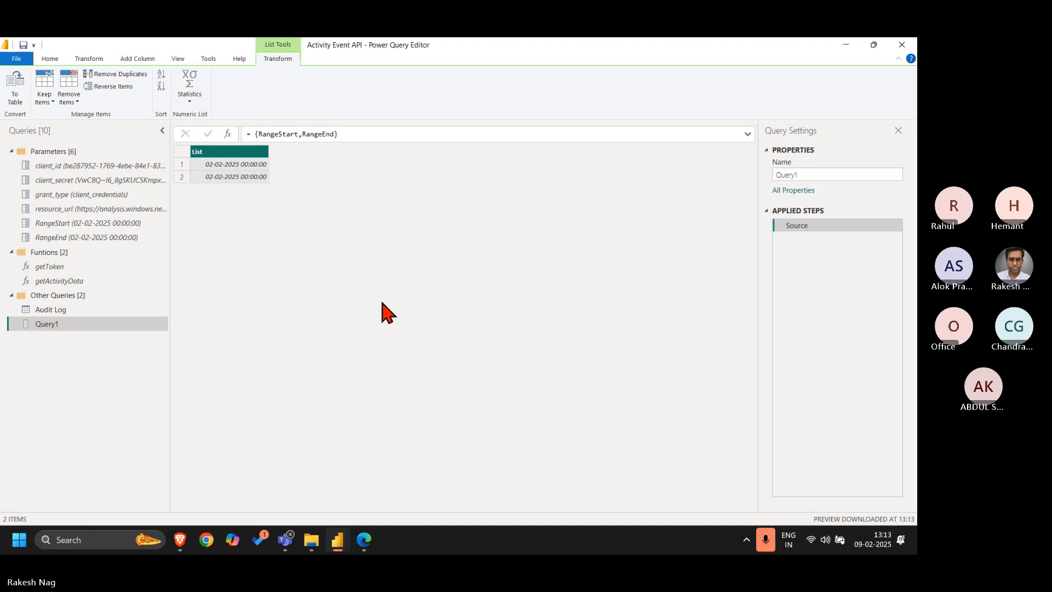
# Wrap the list in Query1's Source formula with List.Max so it reads = List.Max({RangeStart,RangeEnd})
pyautogui.click(254, 134)
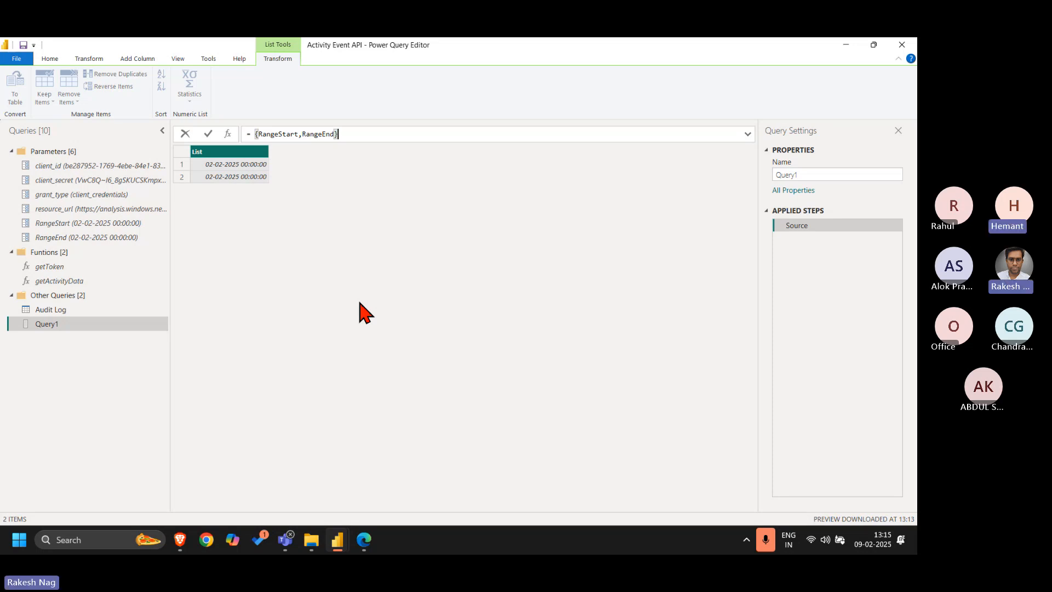
pyautogui.moveTo(270, 134); pyautogui.dragTo(347, 352)
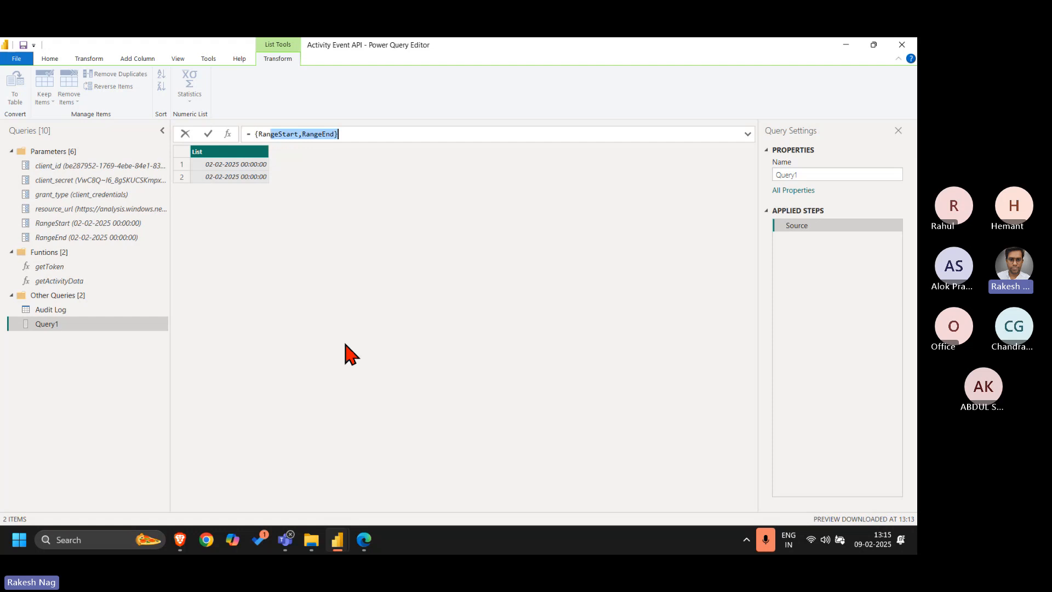
pyautogui.press('Left')
pyautogui.press('Left')
pyautogui.press('Left')
pyautogui.press('Left')
pyautogui.press('Left')
pyautogui.press('Left')
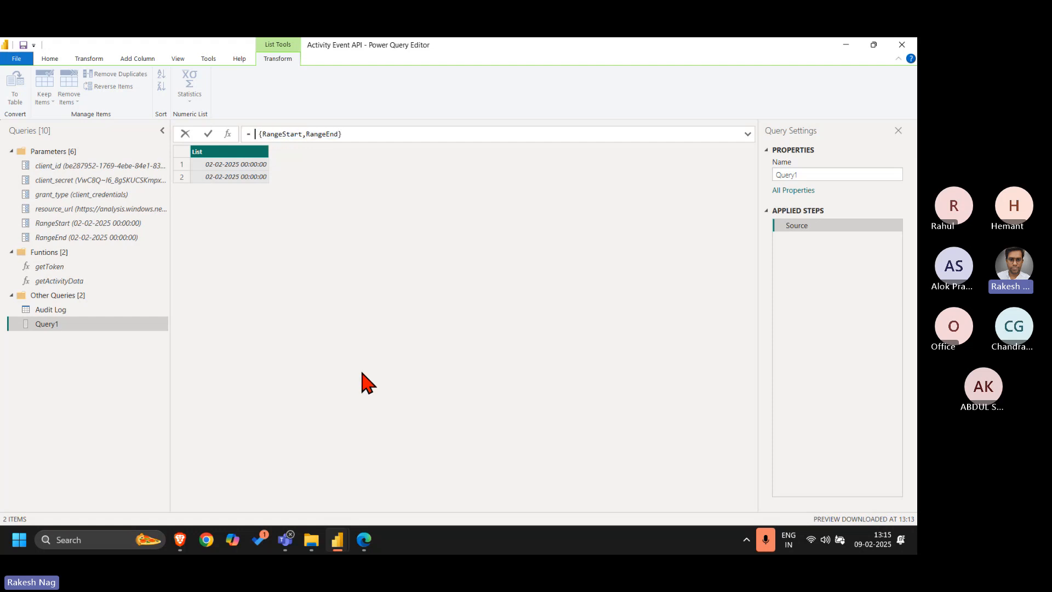
pyautogui.write('List.')
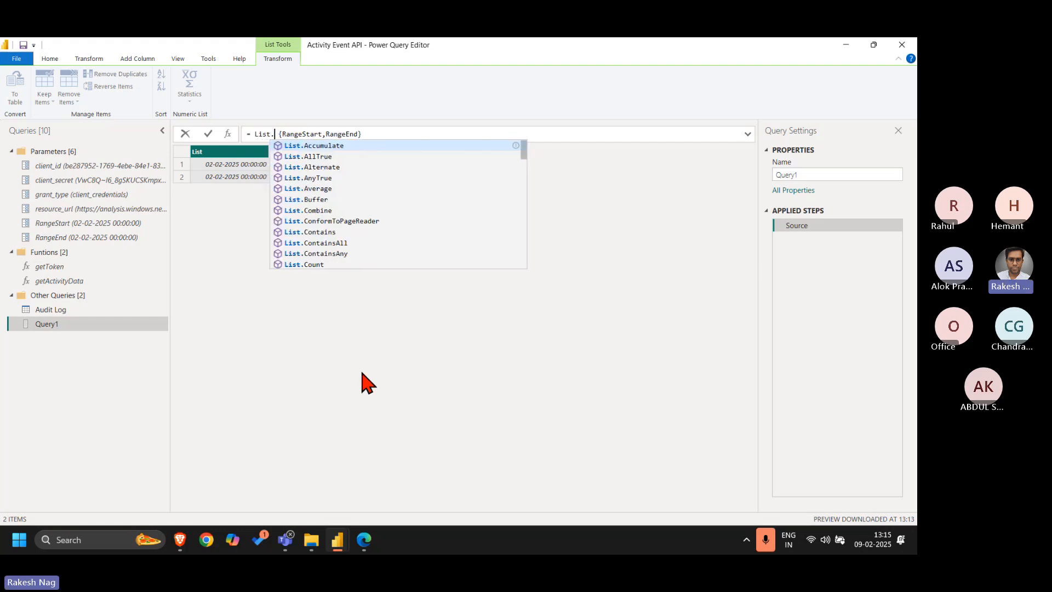
pyautogui.write('Max')
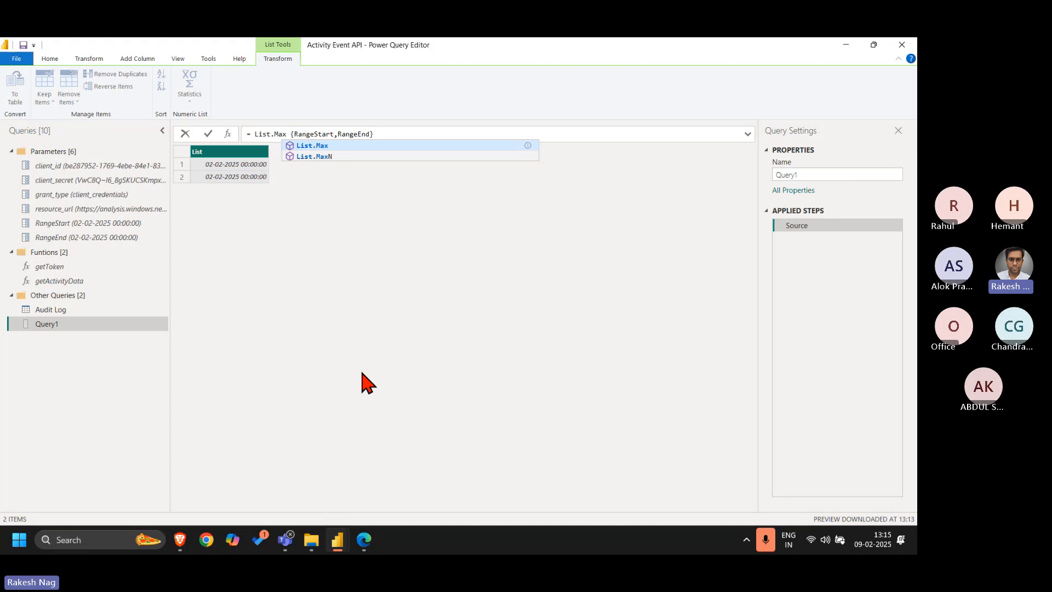
pyautogui.write('(')
pyautogui.press('Delete')
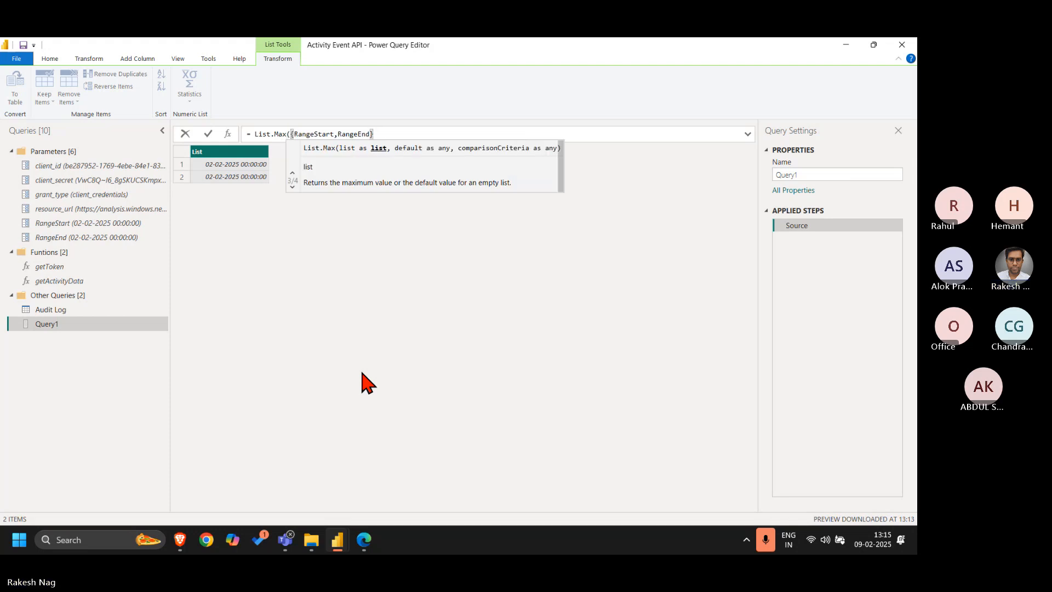
pyautogui.press('BackSpace')
pyautogui.press('Right')
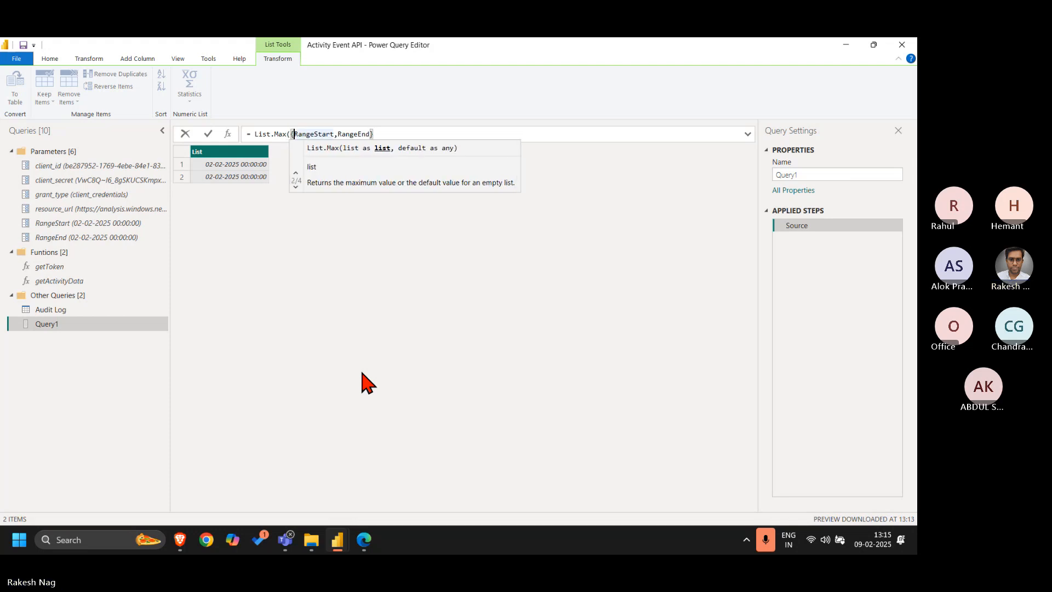
pyautogui.press('End')
pyautogui.write(')')
pyautogui.press('Return')
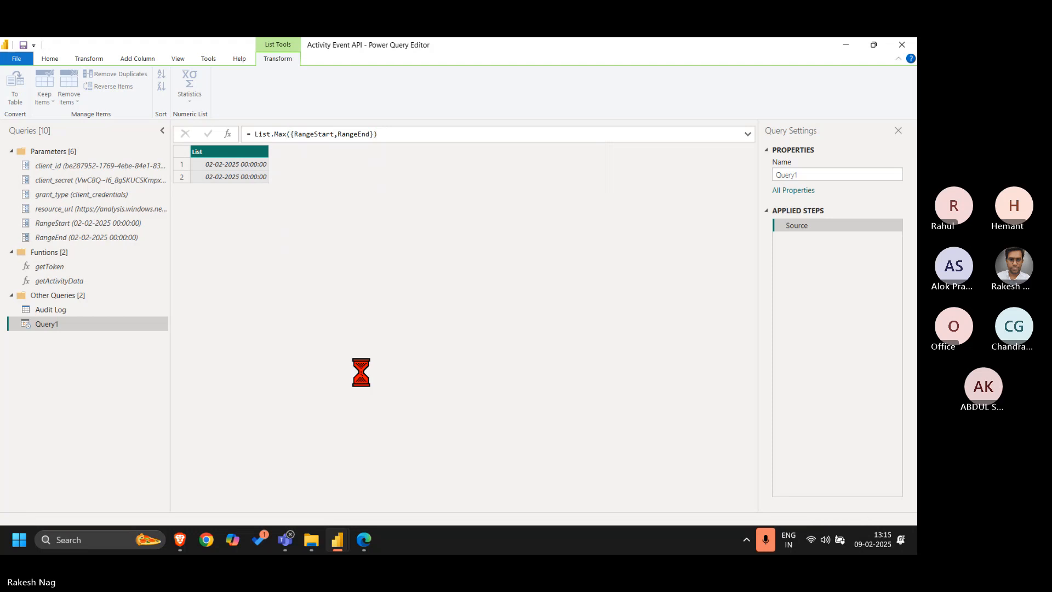
# Wrap Query1's Source formula in Date.From so it reads = Date.From(List.Max({RangeStart,RangeEnd}))
pyautogui.click(252, 136)
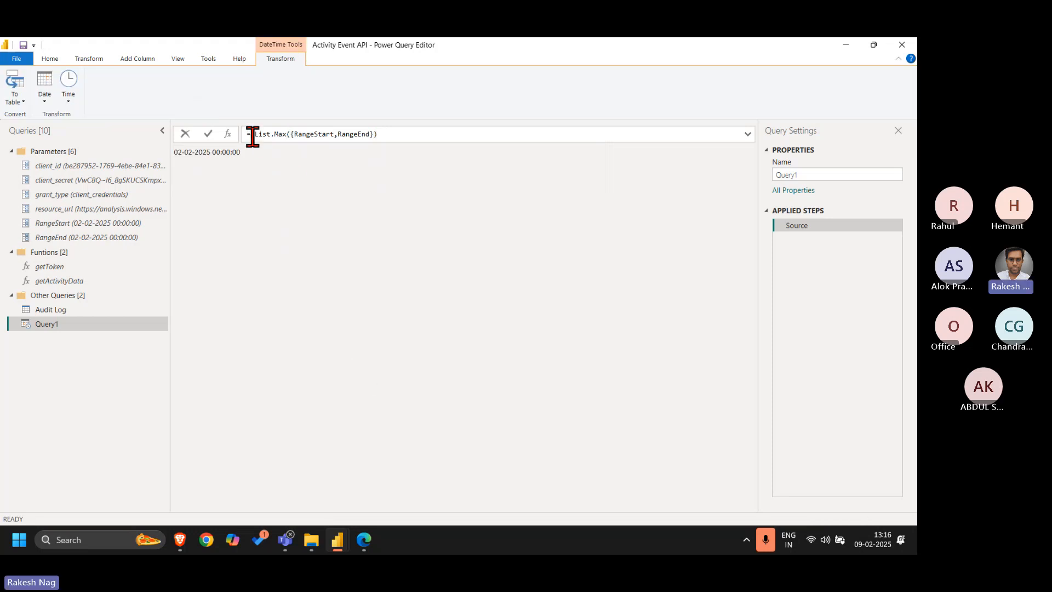
pyautogui.moveTo(252, 136); pyautogui.dragTo(333, 280)
pyautogui.press('Left')
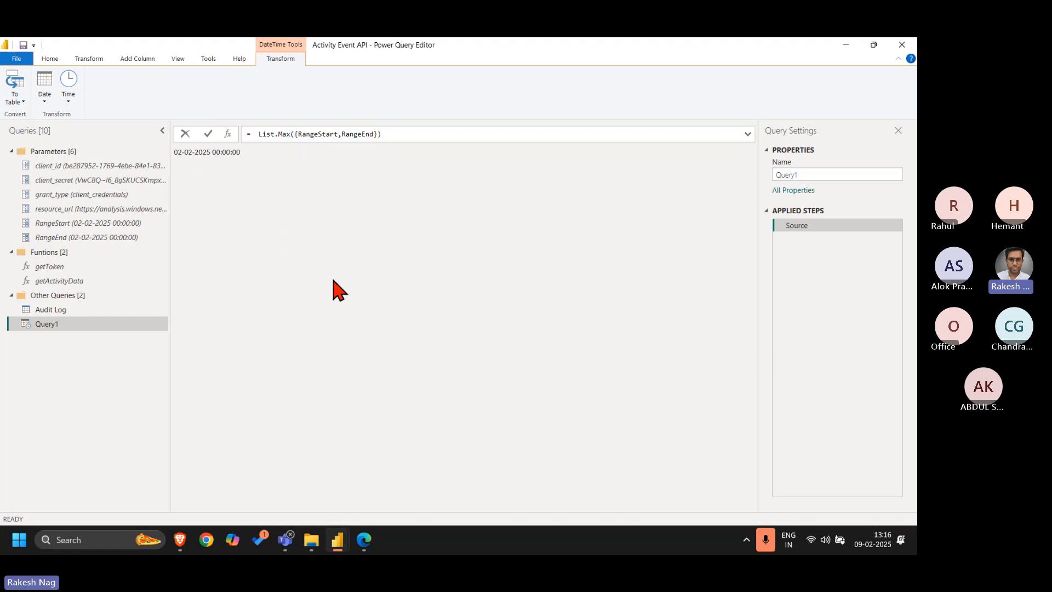
pyautogui.write('DateTim')
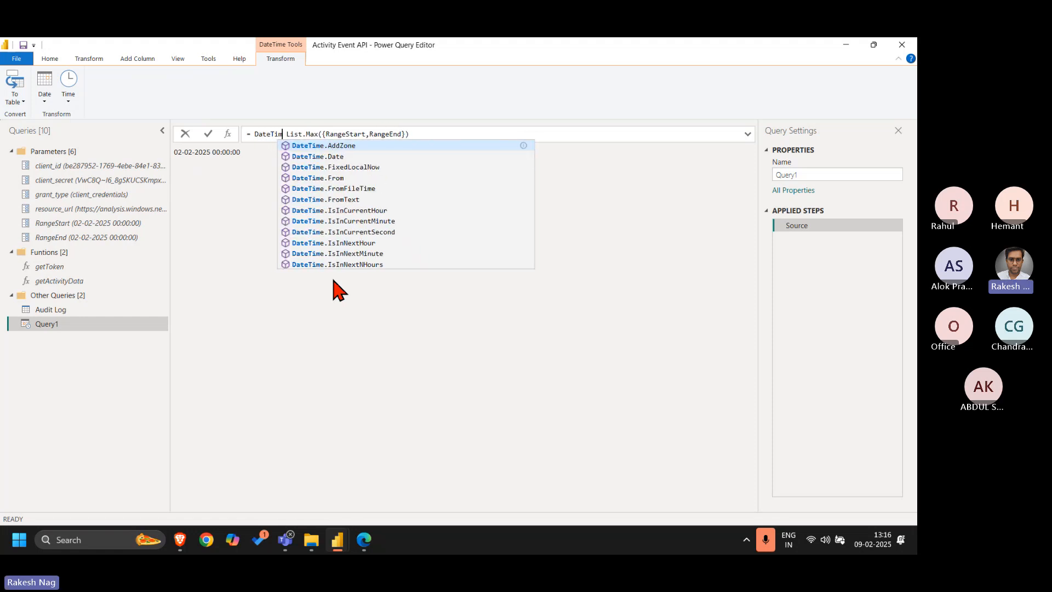
pyautogui.write('e')
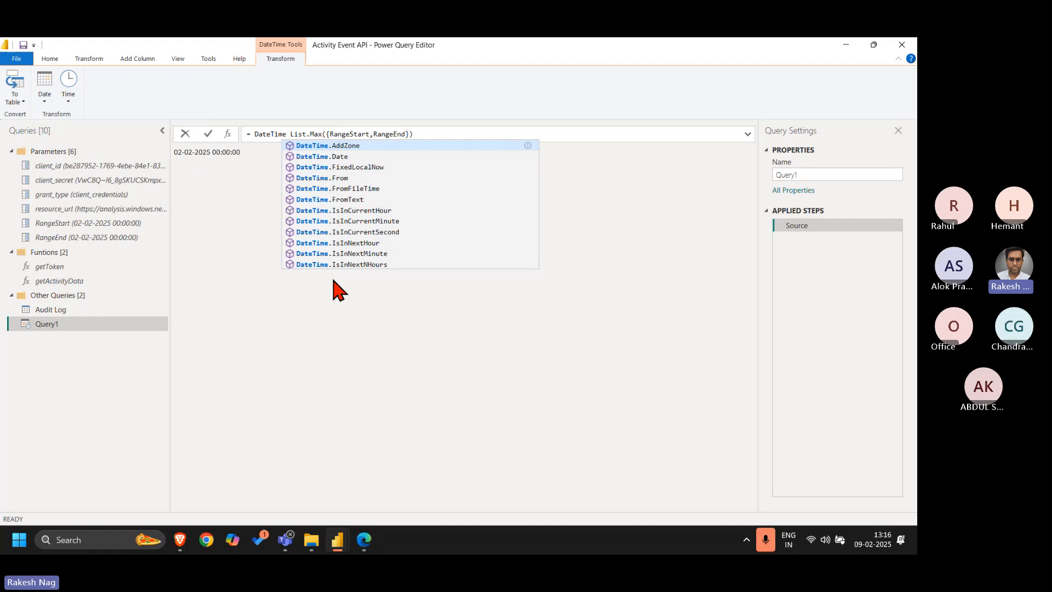
pyautogui.write('.')
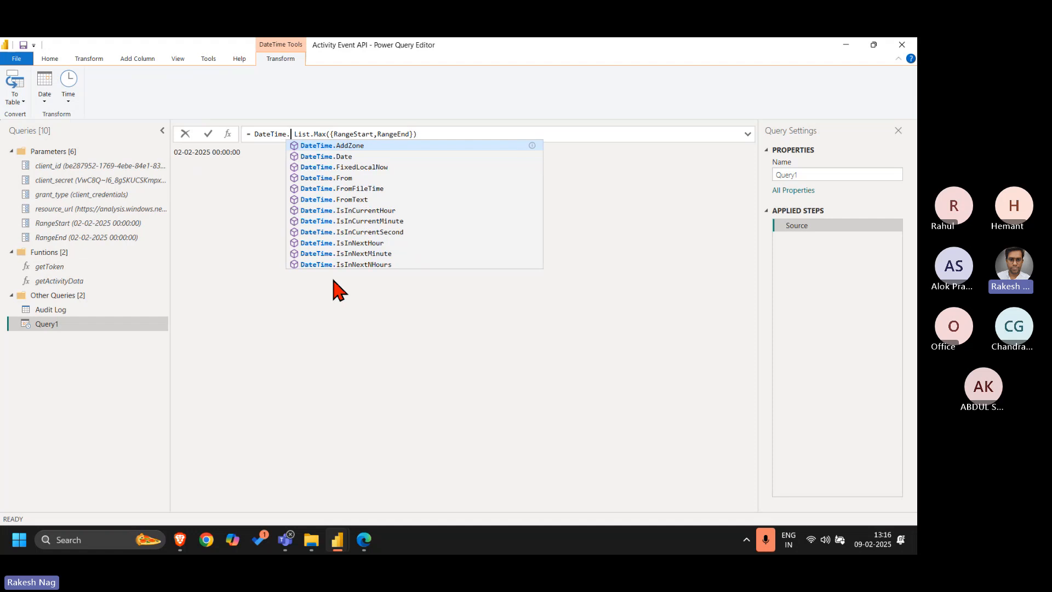
pyautogui.press('Left')
pyautogui.press('BackSpace')
pyautogui.press('BackSpace')
pyautogui.press('BackSpace')
pyautogui.press('BackSpace')
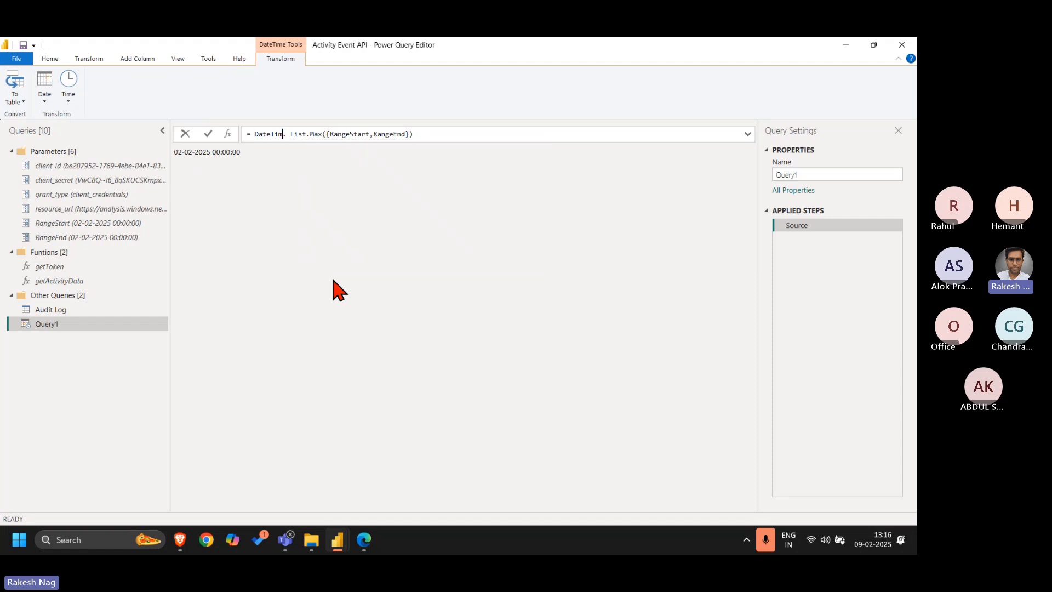
pyautogui.press('Right')
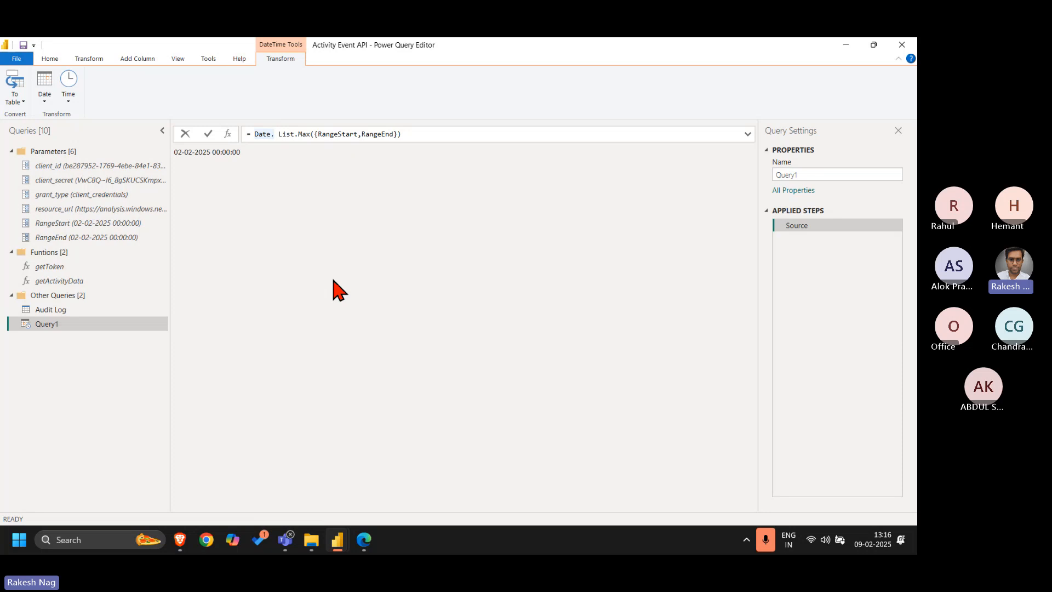
pyautogui.write('From(')
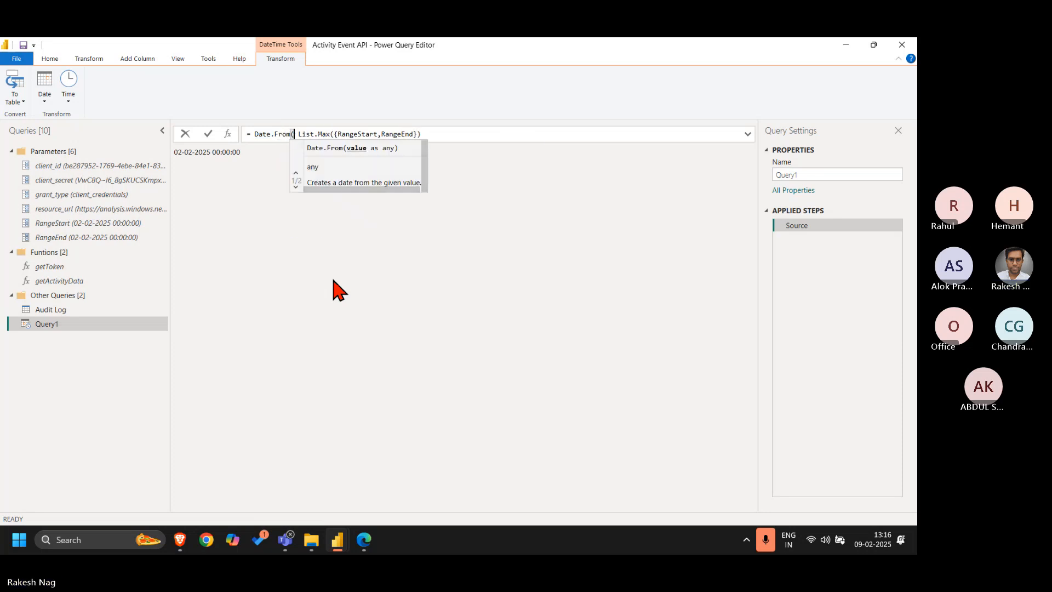
pyautogui.press('End')
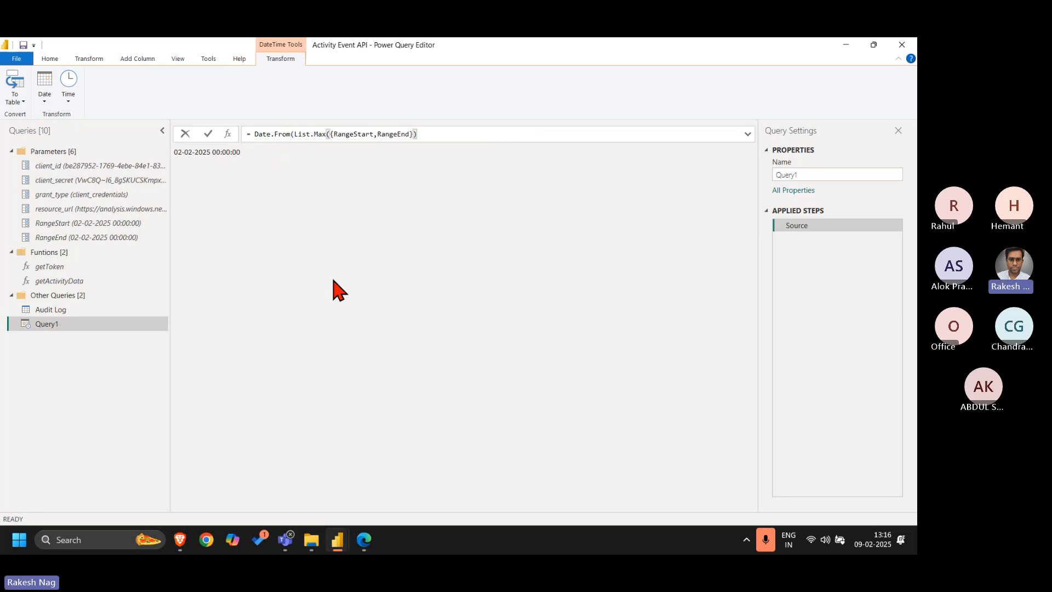
pyautogui.write(')')
pyautogui.press('Return')
pyautogui.click(253, 136)
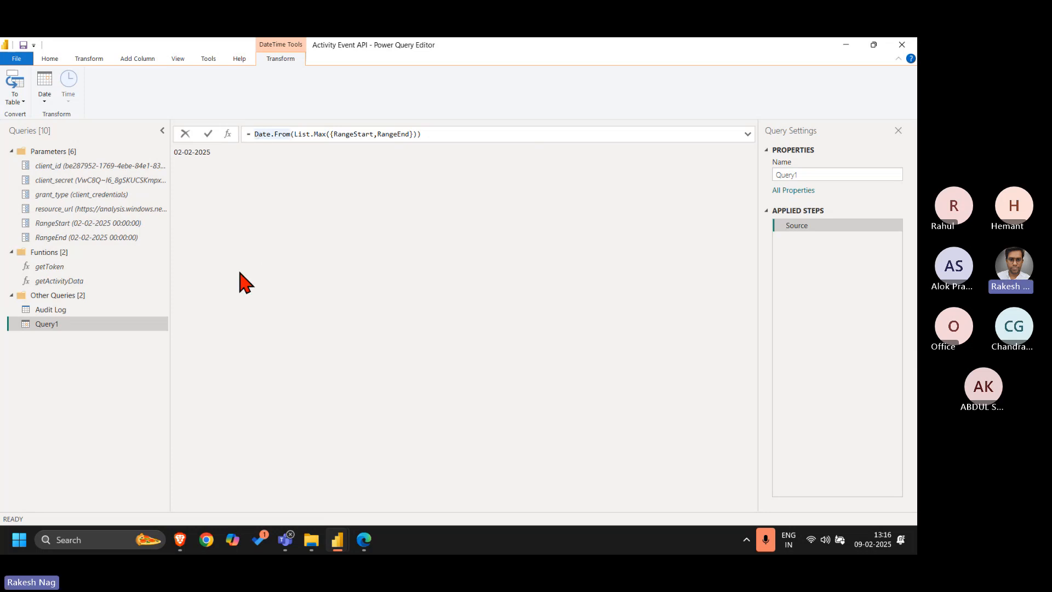
pyautogui.click(240, 272)
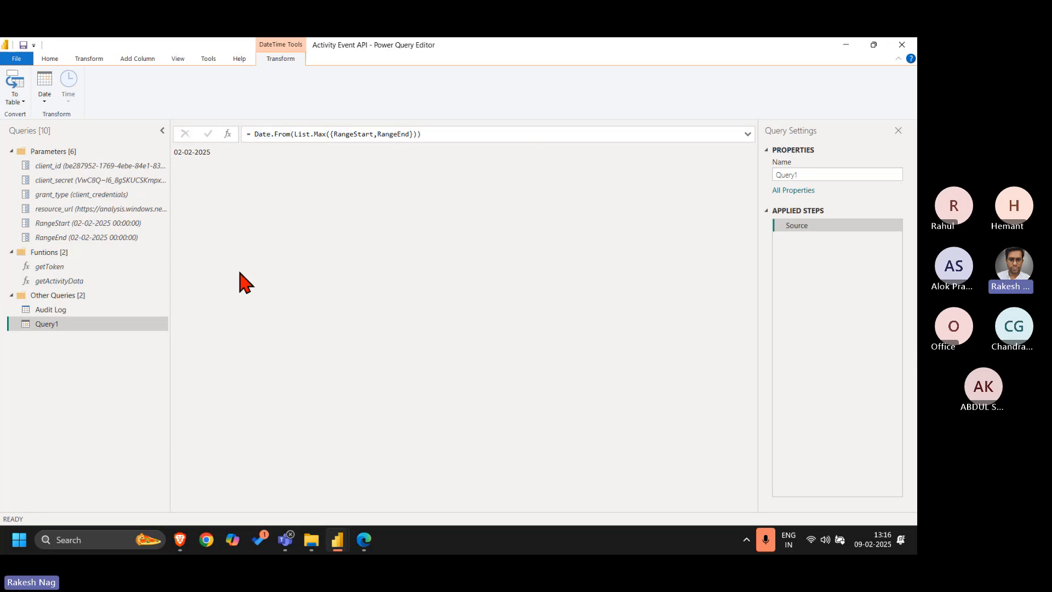
# Check the ExtractionDate parameter and its declared data type in the getActivityData function code, and close the code unchanged
pyautogui.click(76, 282)
pyautogui.click(265, 88)
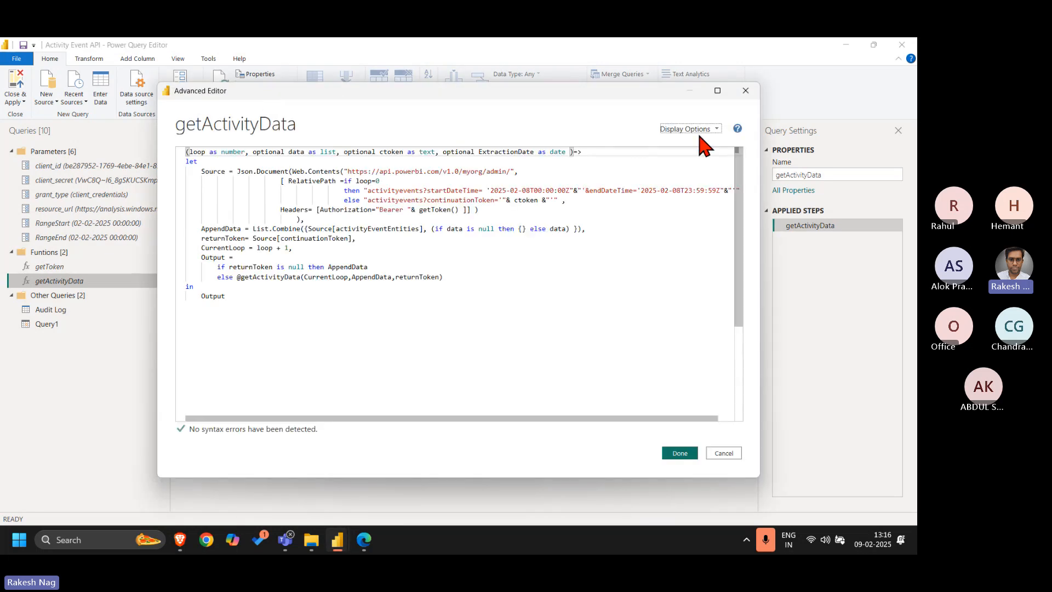
pyautogui.doubleClick(499, 152)
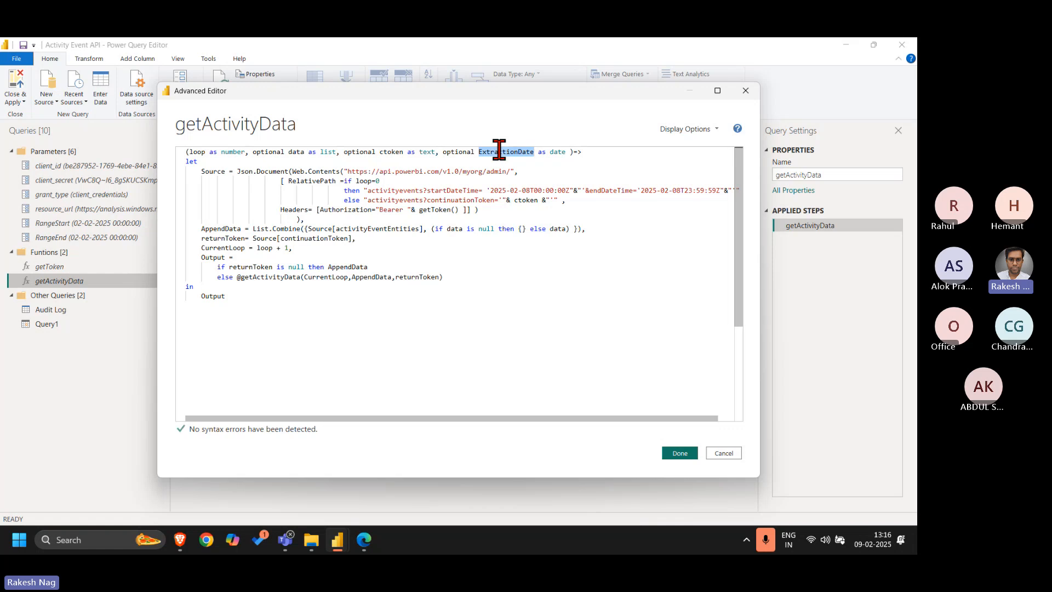
pyautogui.doubleClick(558, 152)
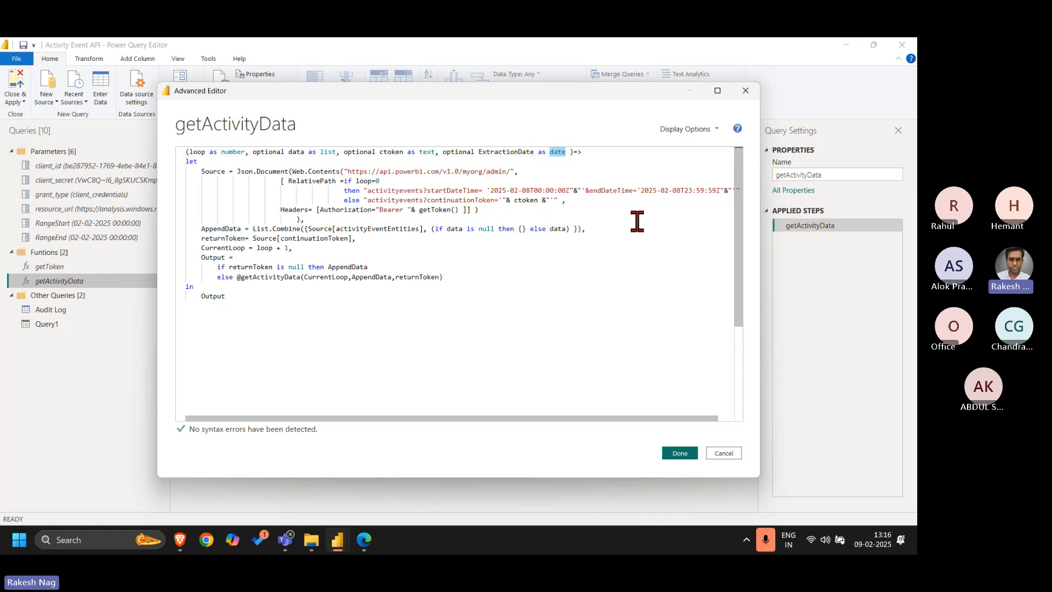
pyautogui.click(746, 93)
# Convert Query1's single date value to a table
pyautogui.click(142, 319)
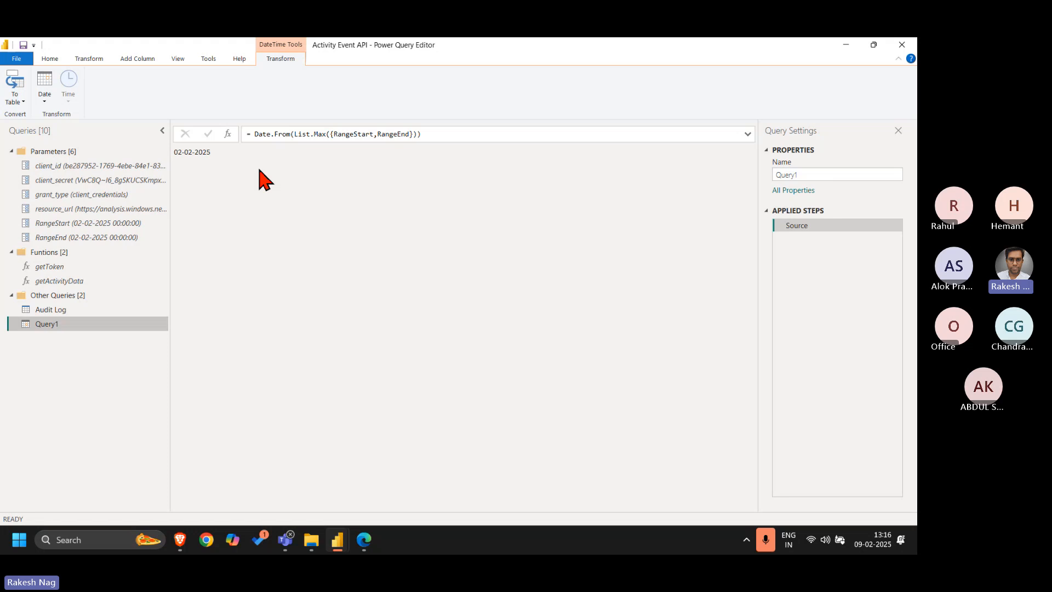
pyautogui.click(15, 102)
pyautogui.click(27, 115)
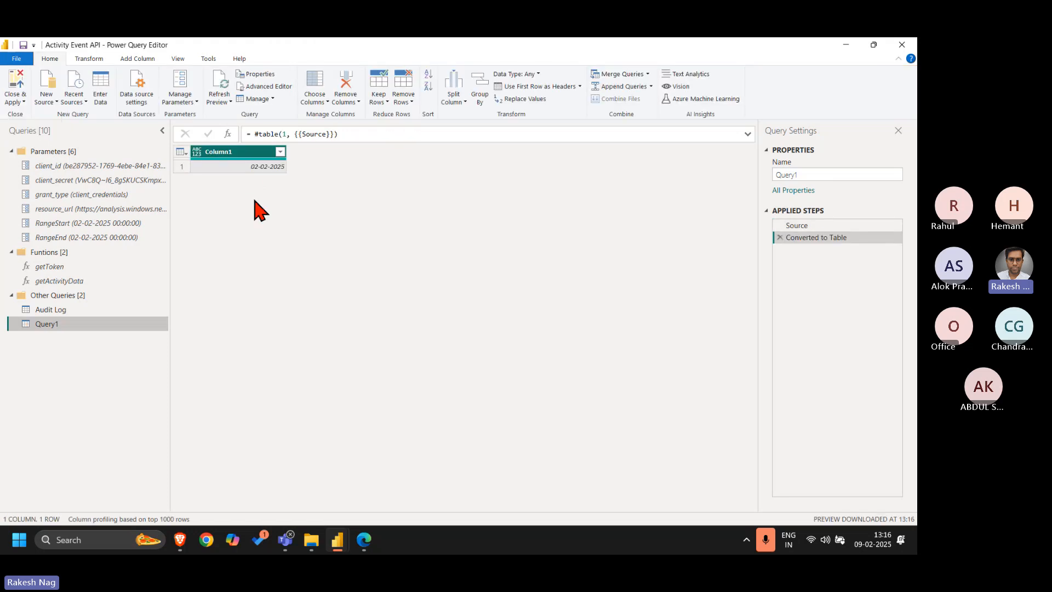
# Rename Query1's column to ExtractionDate and set its data type to Date
pyautogui.doubleClick(235, 151)
pyautogui.write('Ex')
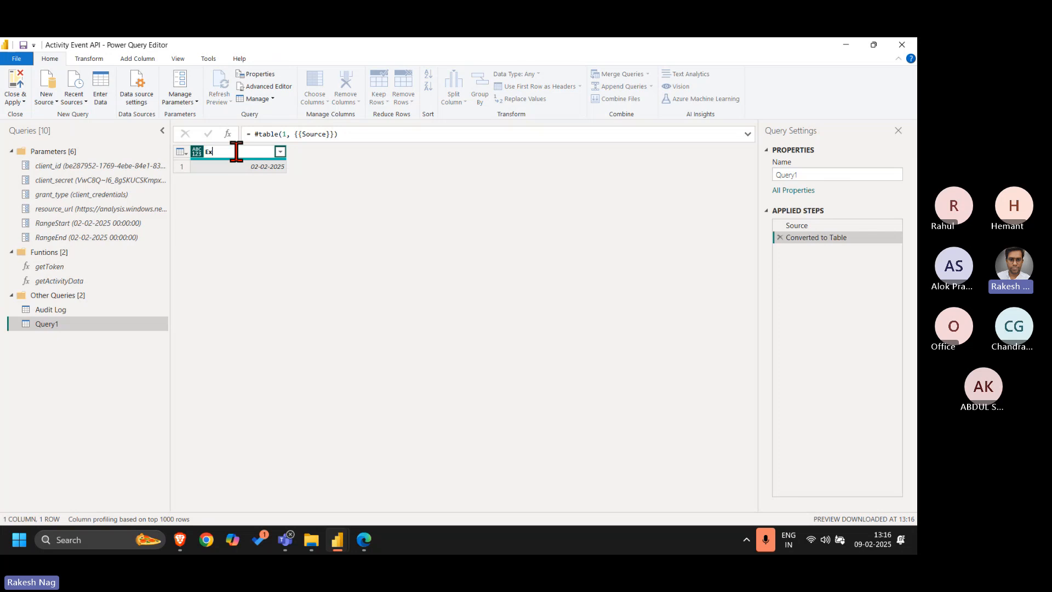
pyautogui.write('tractionDate')
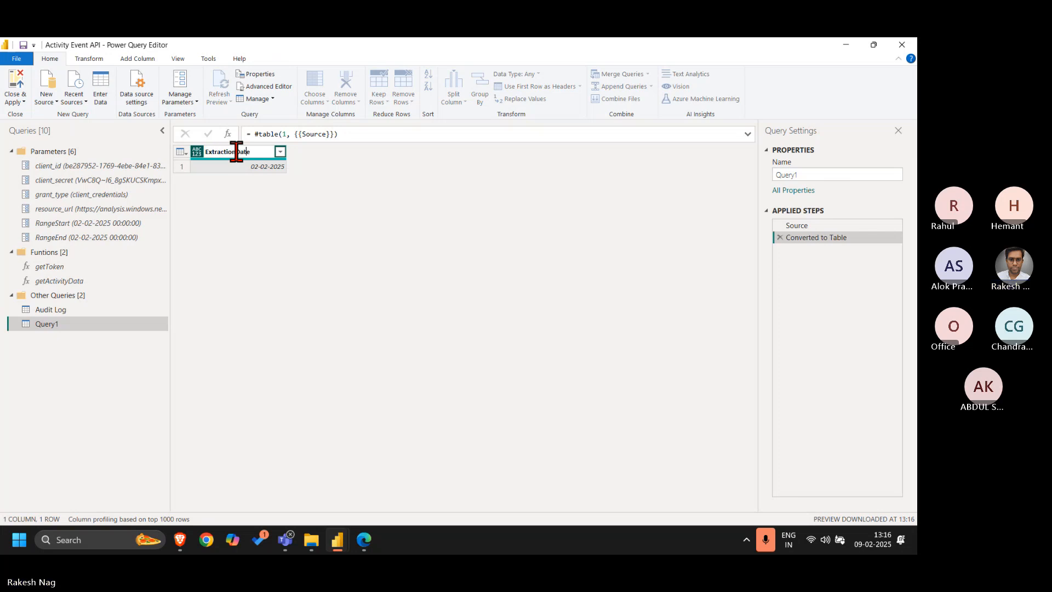
pyautogui.press('Return')
pyautogui.click(199, 153)
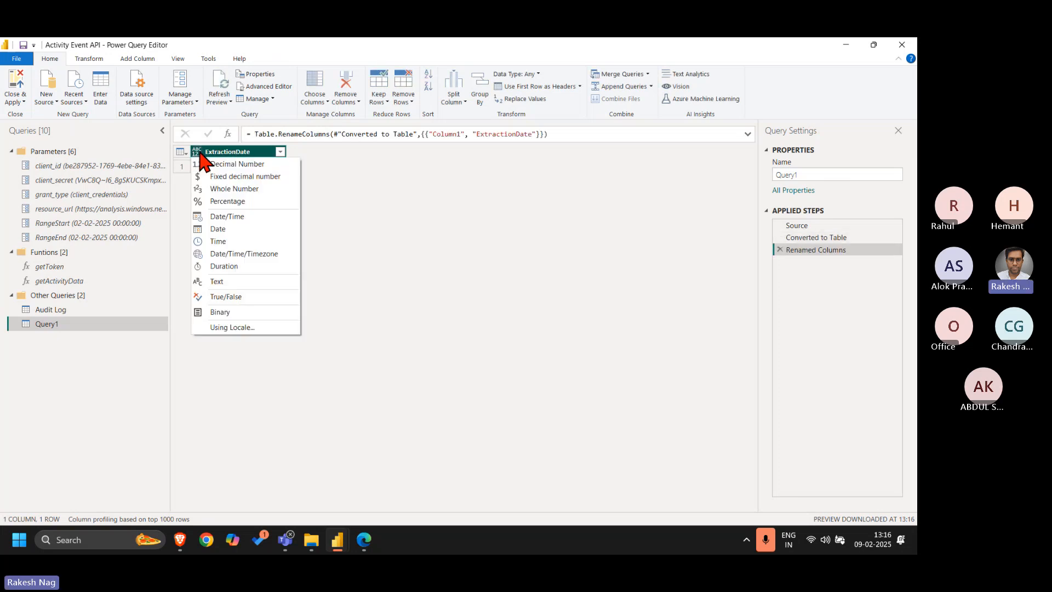
pyautogui.click(225, 230)
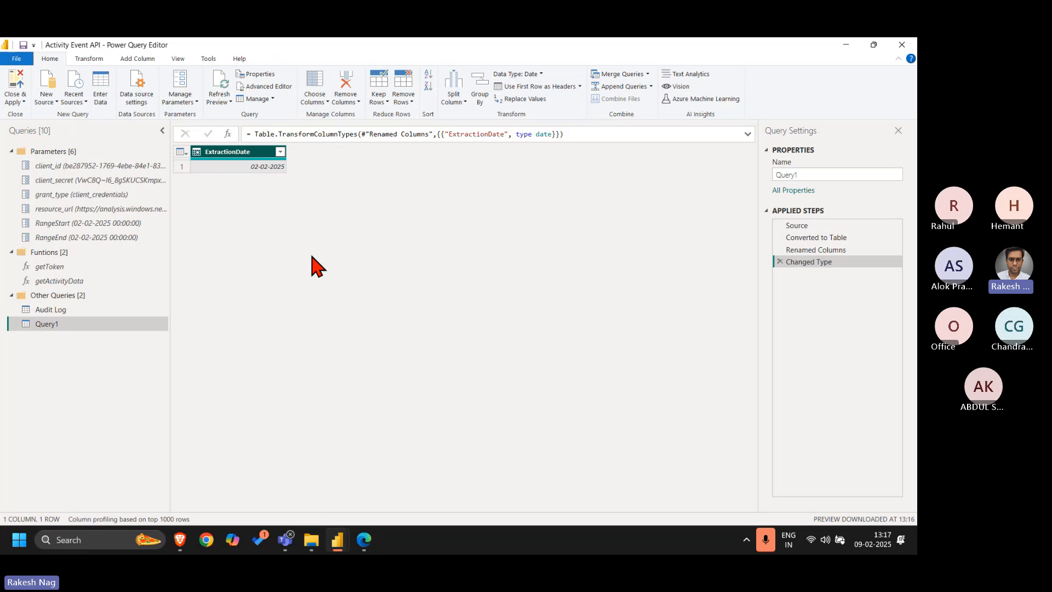
# Review the formula of Query1's Source step and return to the Changed Type step
pyautogui.click(806, 227)
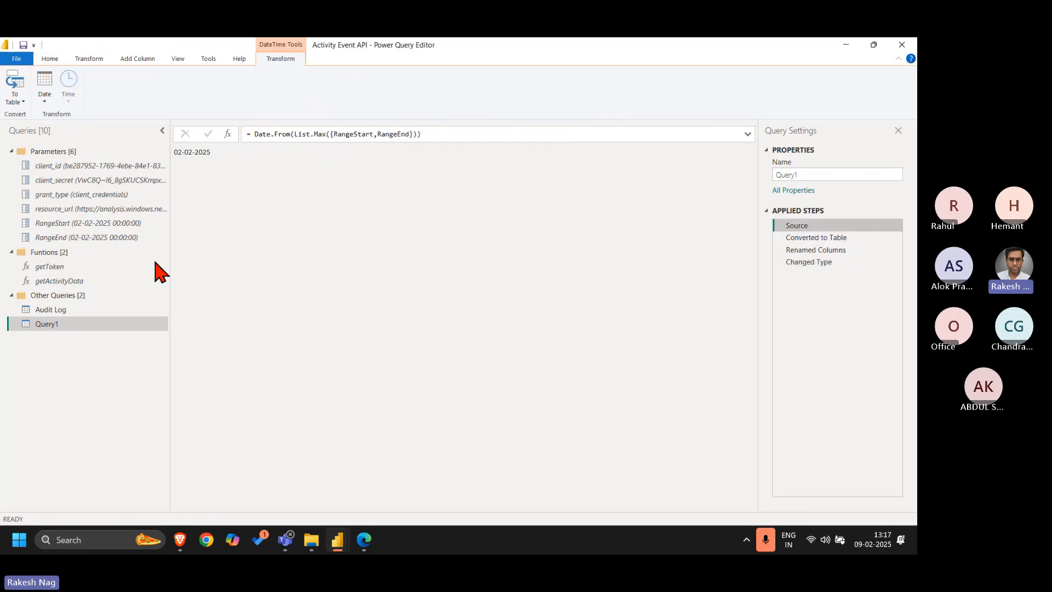
pyautogui.click(850, 262)
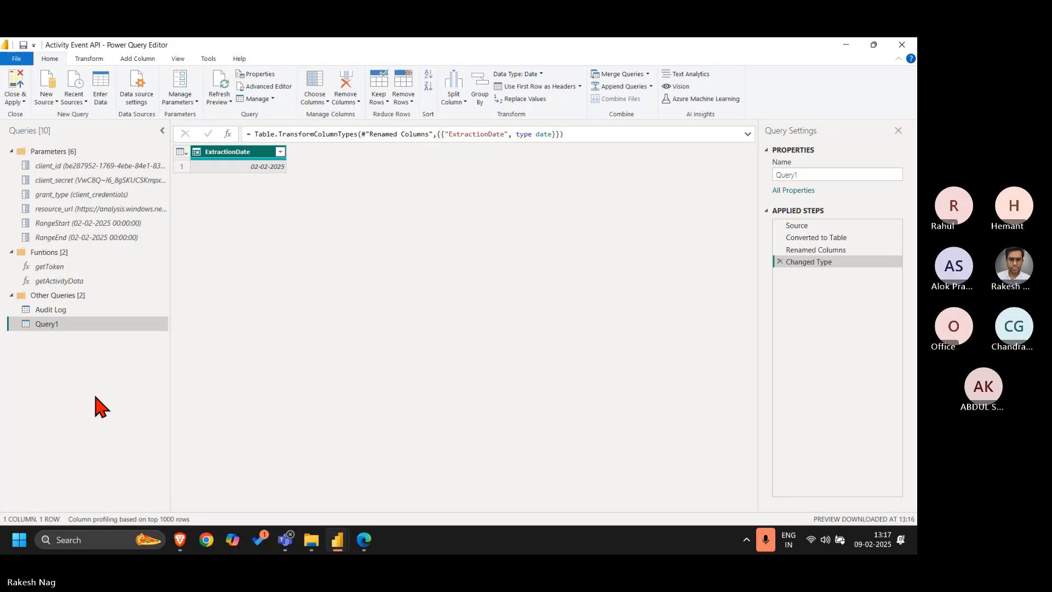
# Open the getActivityData code in a maximized Advanced Editor and locate the ExtractionDate parameter and the hard-coded startDateTime date
pyautogui.click(86, 282)
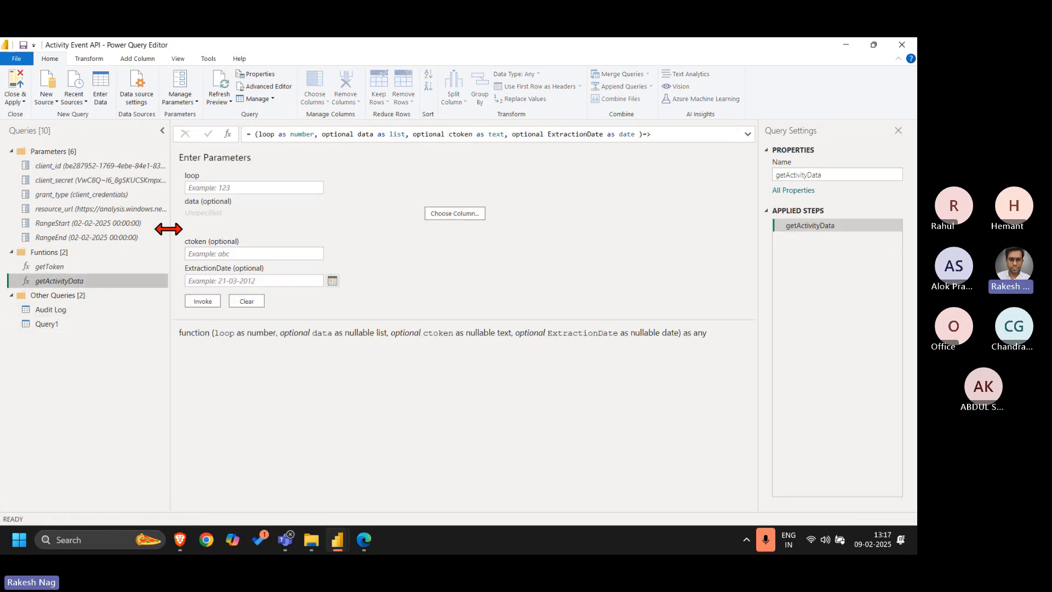
pyautogui.click(267, 86)
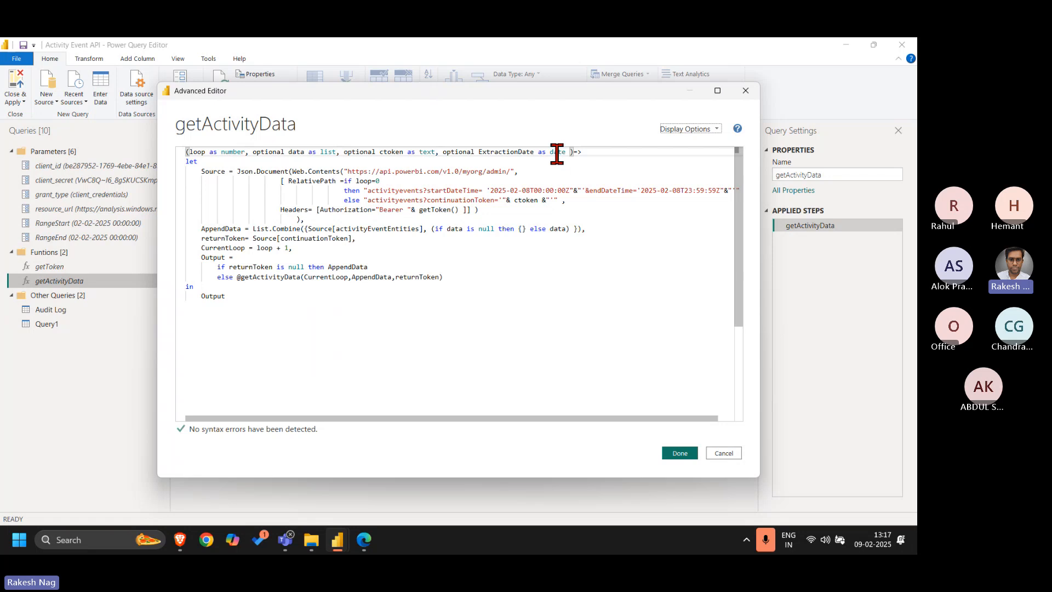
pyautogui.doubleClick(557, 152)
pyautogui.click(717, 90)
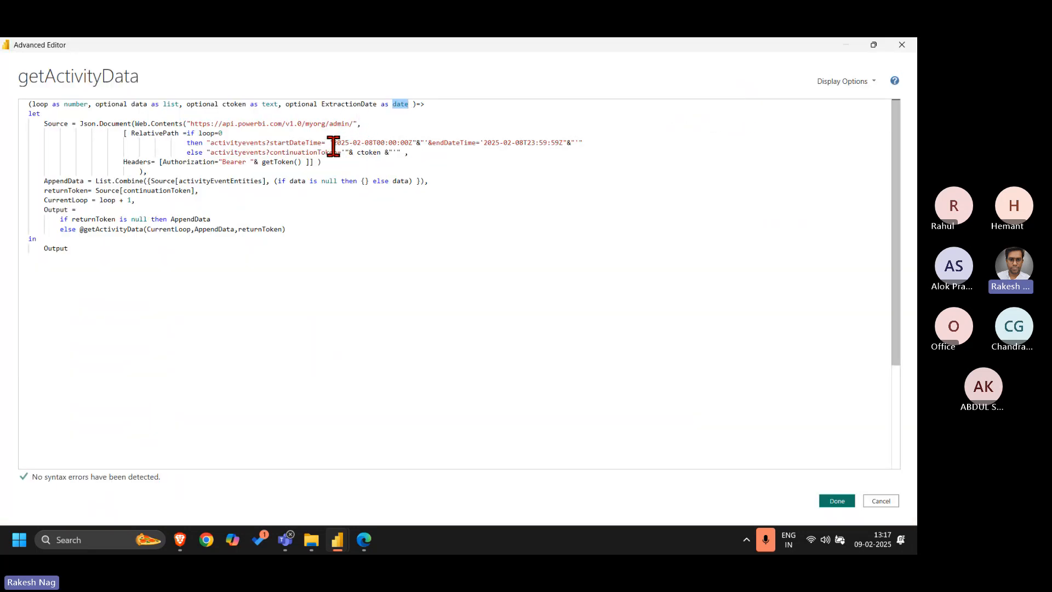
pyautogui.moveTo(332, 142); pyautogui.dragTo(371, 143)
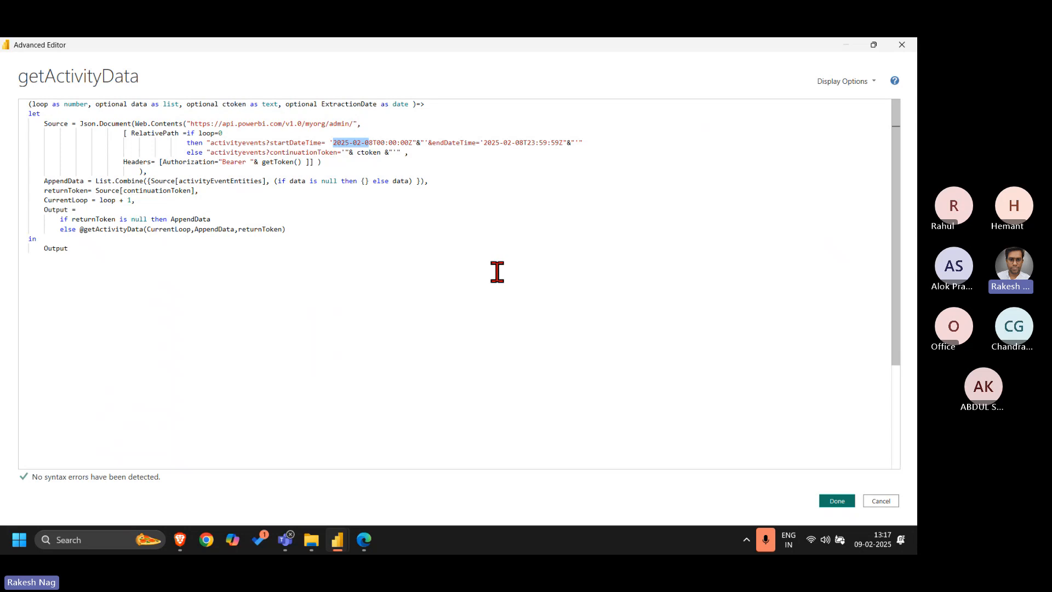
pyautogui.click(354, 105)
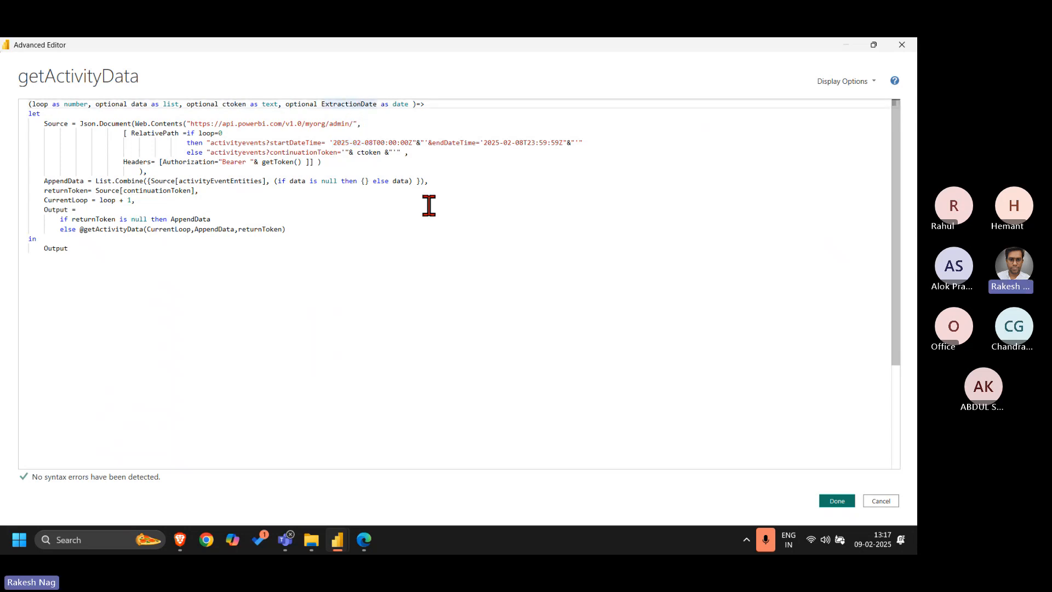
pyautogui.doubleClick(335, 104)
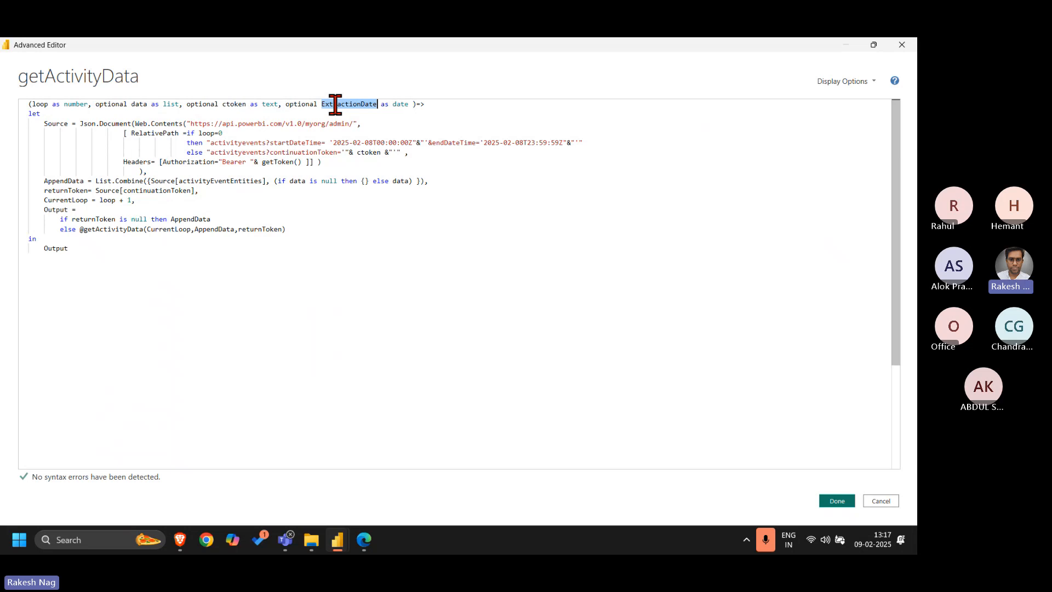
# Replace the hard-coded 2025-02-08 in the startDateTime value with "&ExtractionDate&", keeping the T00:00:00Z suffix
pyautogui.click(332, 142)
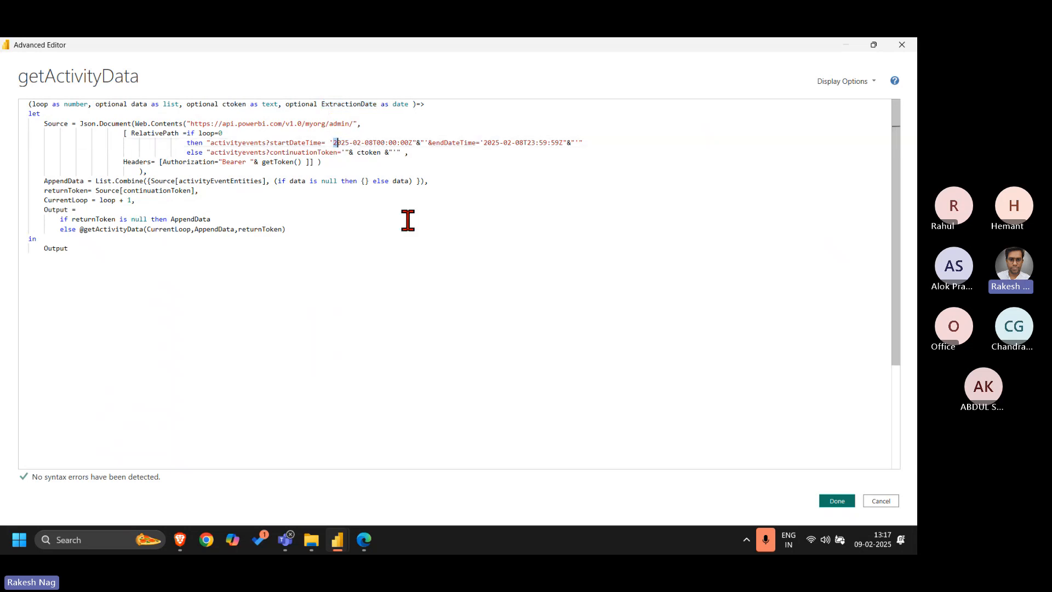
pyautogui.hotkey('shift', 'Right')
pyautogui.hotkey('shift', 'Right')
pyautogui.hotkey('shift', 'Right')
pyautogui.hotkey('shift', 'Right')
pyautogui.hotkey('shift', 'Right')
pyautogui.hotkey('shift', 'Right')
pyautogui.hotkey('shift', 'Right')
pyautogui.hotkey('shift', 'Right')
pyautogui.hotkey('shift', 'Right')
pyautogui.hotkey('shift', 'Right')
pyautogui.hotkey('shift', 'Right')
pyautogui.hotkey('shift', 'Left')
pyautogui.press('Delete')
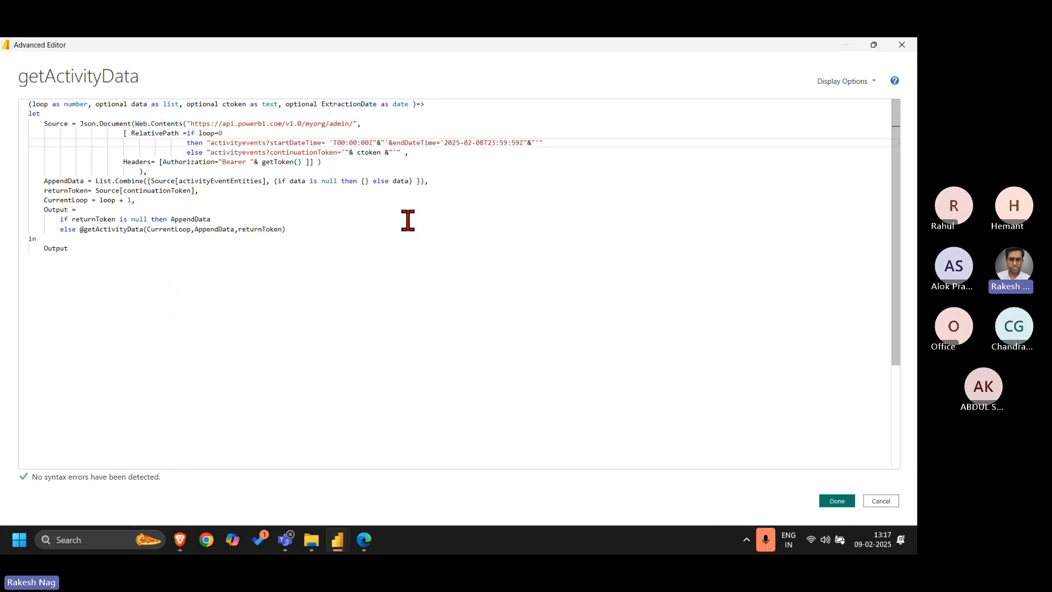
pyautogui.write('""')
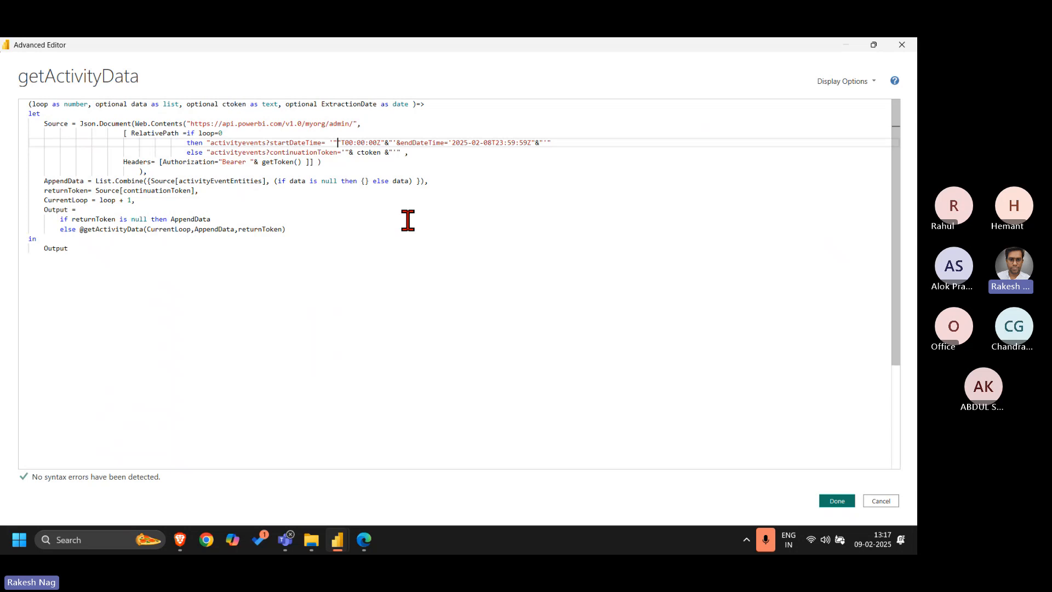
pyautogui.write('&ExtractionDate &')
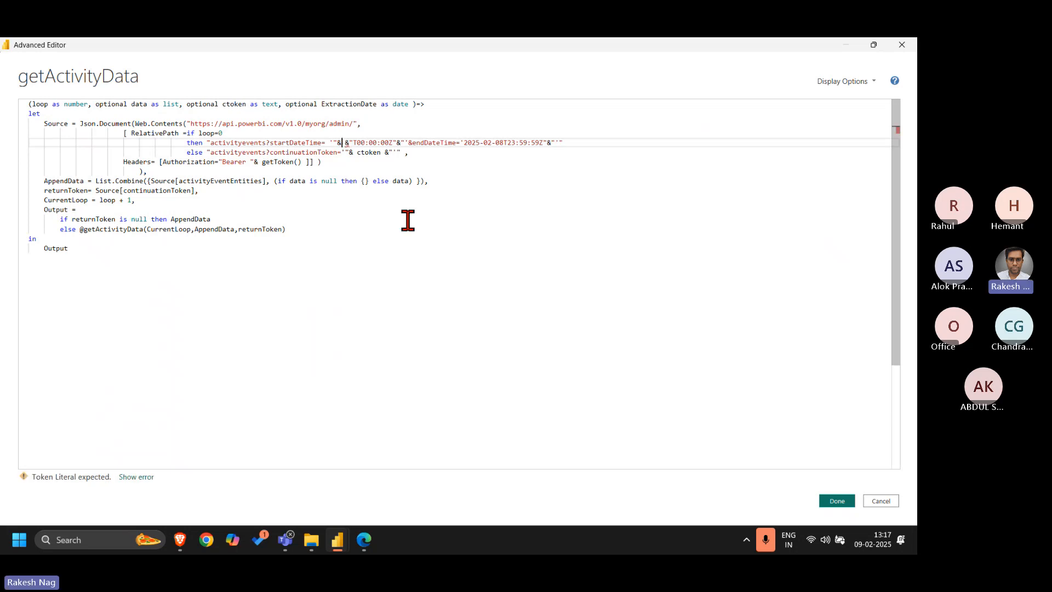
pyautogui.press('Delete')
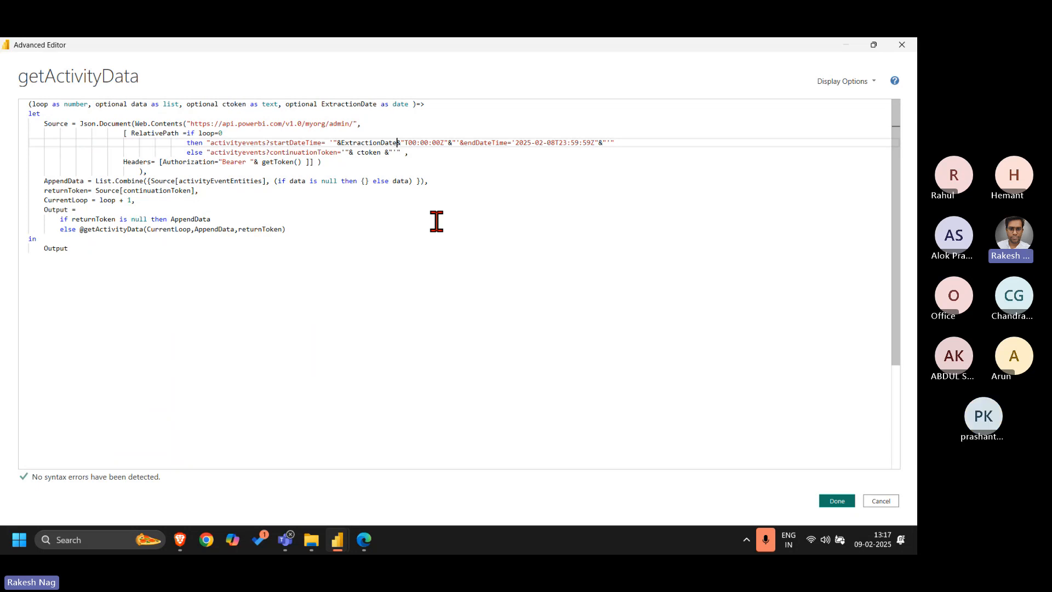
# Wrap ExtractionDate in the startDateTime value with Date.ToText, using the format "yyyy-MM-dd"
pyautogui.press('Left')
pyautogui.press('Left')
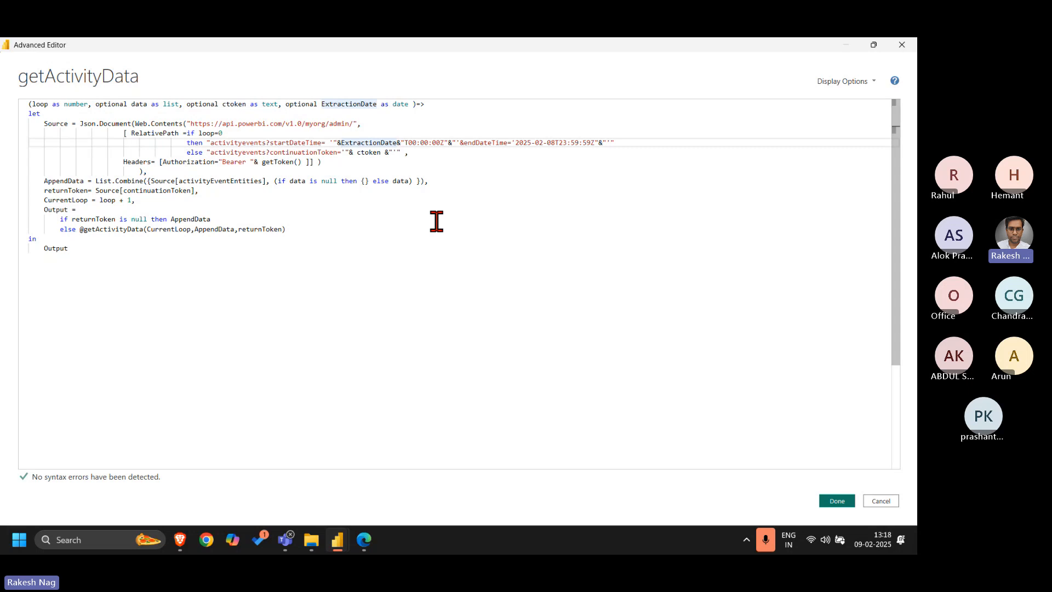
pyautogui.write('Date.ToText')
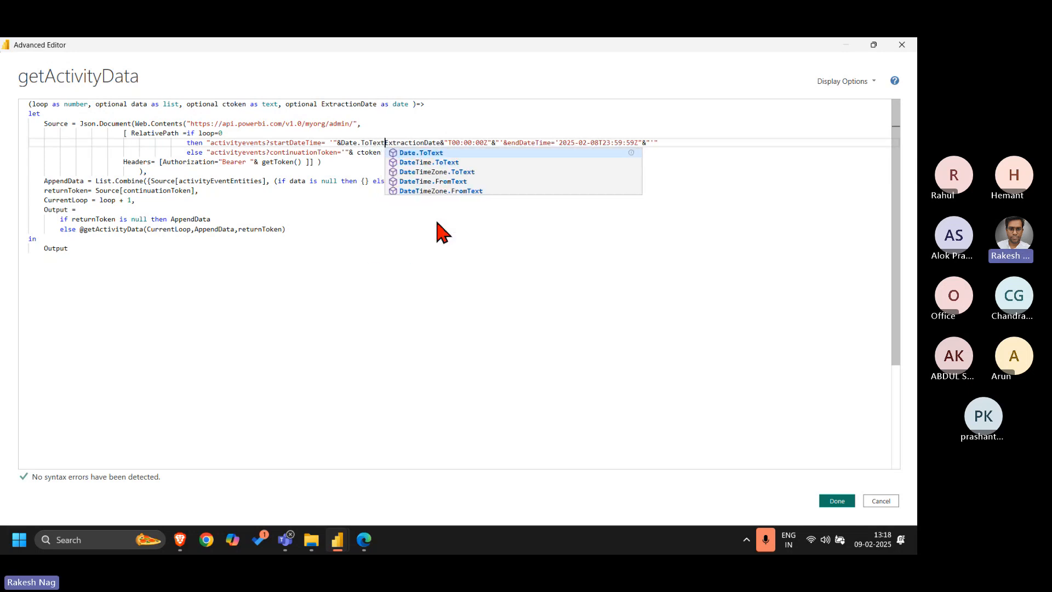
pyautogui.write('(')
pyautogui.hotkey('ctrl', 'Right')
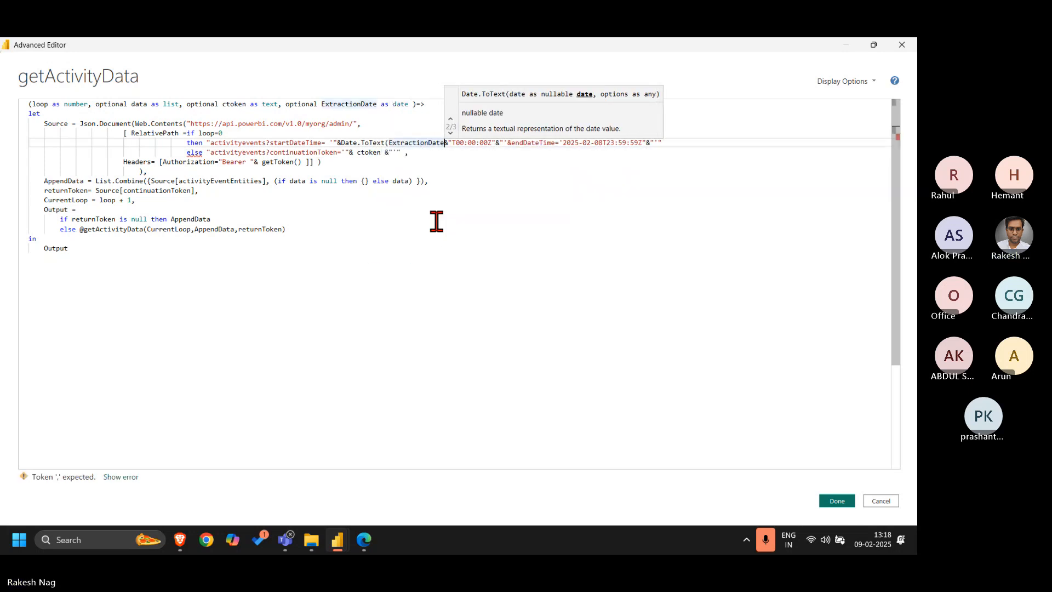
pyautogui.write(',')
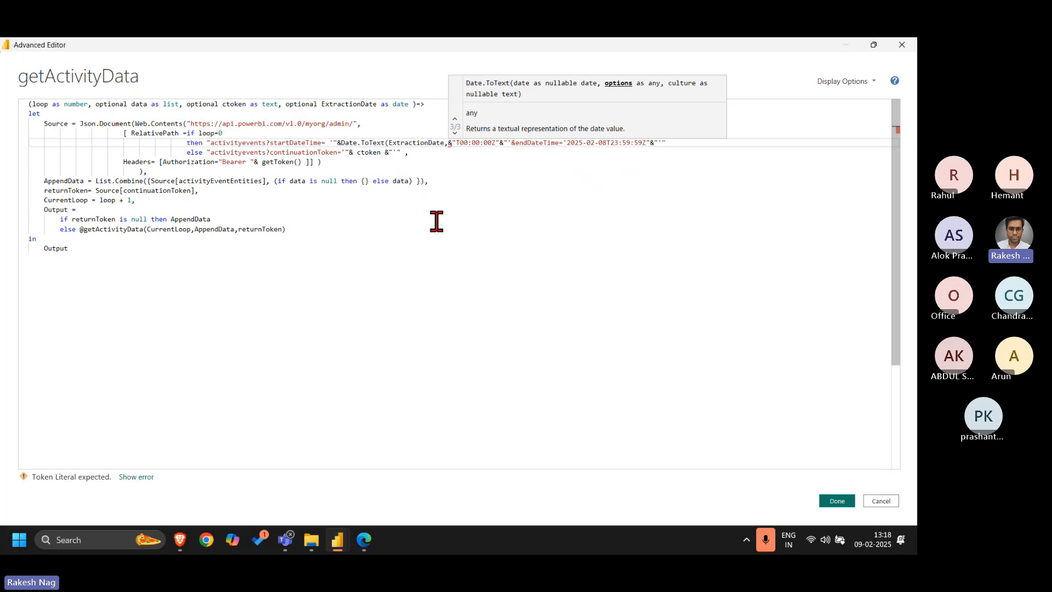
pyautogui.write('""')
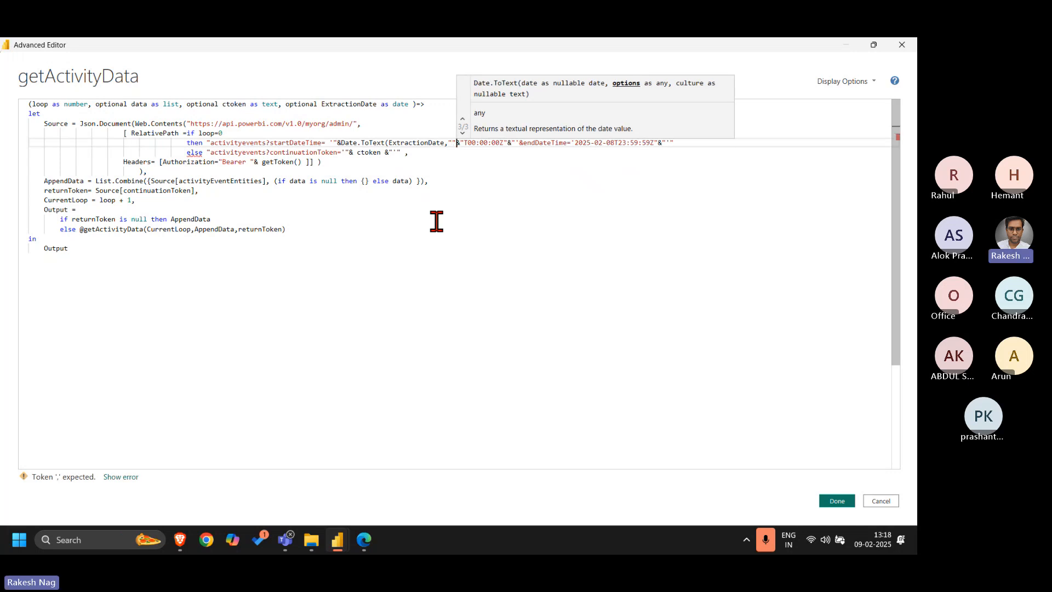
pyautogui.write(')')
pyautogui.press('Left')
pyautogui.press('Left')
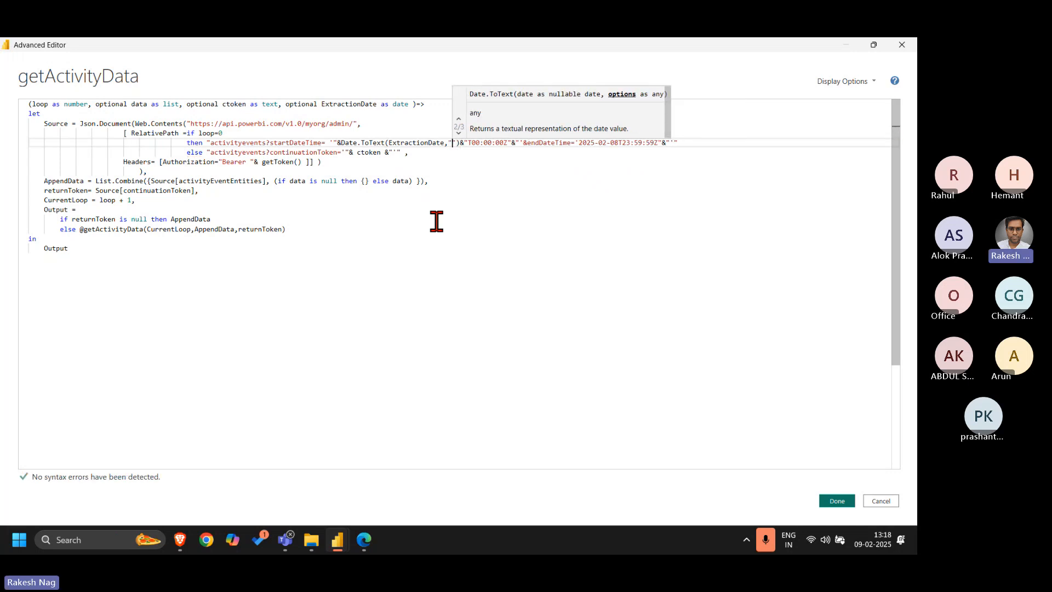
pyautogui.write('yyy')
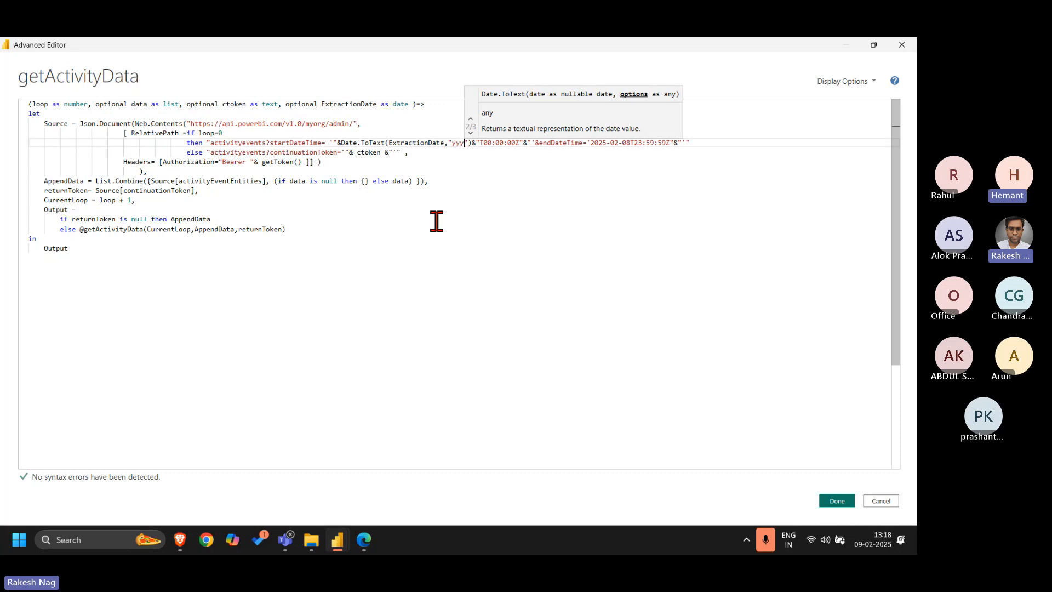
pyautogui.write('y-')
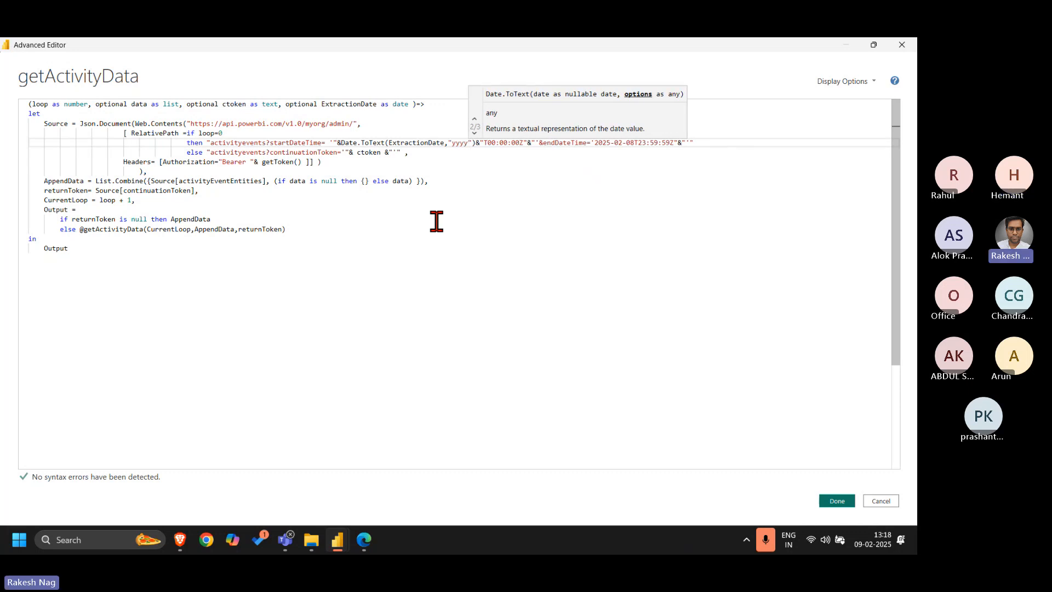
pyautogui.write('MM-')
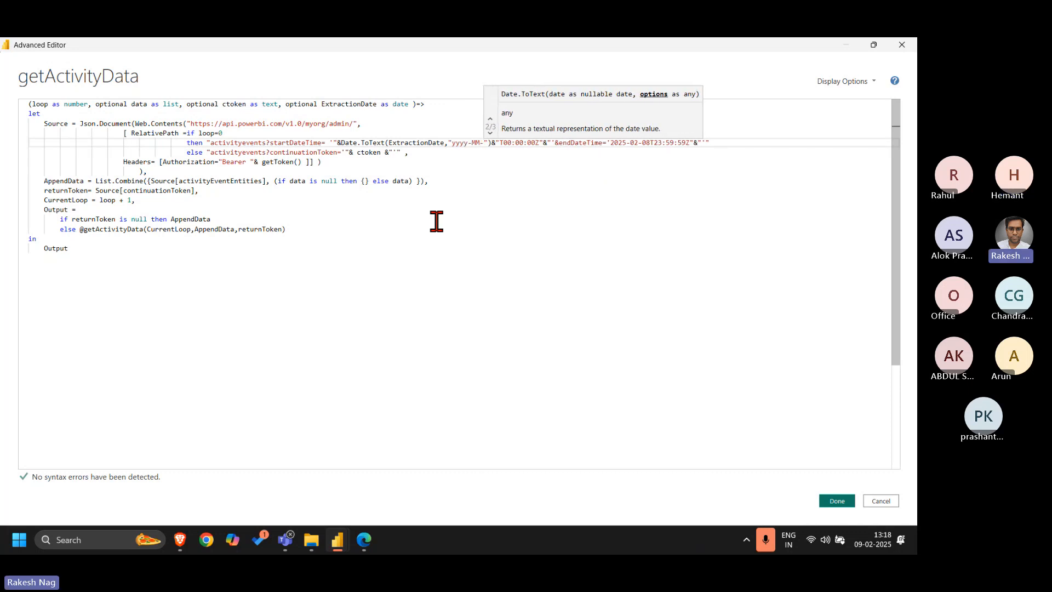
pyautogui.write('dd')
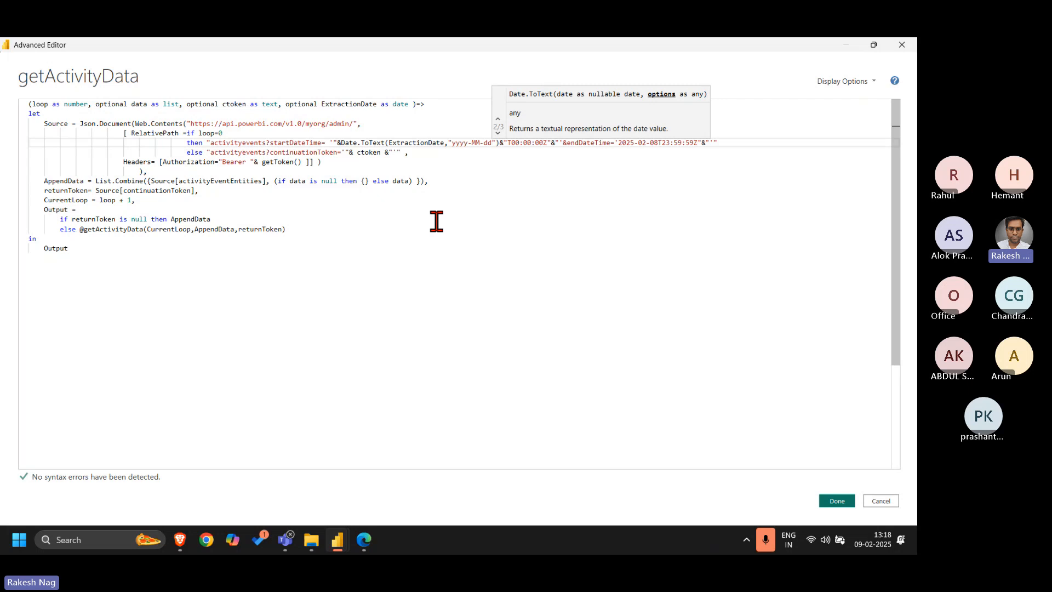
# Replace the hard-coded endDateTime date with a copy of the Date.ToText(ExtractionDate,"yyyy-MM-dd") expression, keeping T23:59:59Z, and apply the getActivityData code
pyautogui.press('Right')
pyautogui.press('Right')
pyautogui.press('Left')
pyautogui.press('Left')
pyautogui.press('Right')
pyautogui.press('Right')
pyautogui.press('Right')
pyautogui.press('Right')
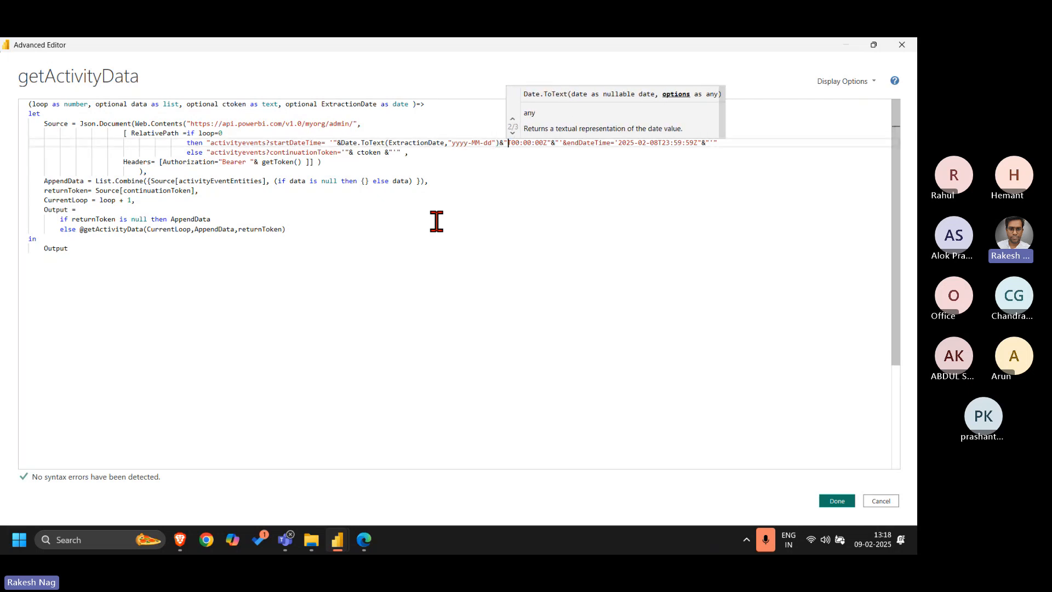
pyautogui.hotkey('shift', 'Left')
pyautogui.hotkey('shift', 'Left')
pyautogui.hotkey('shift', 'Left')
pyautogui.hotkey('shift', 'Left')
pyautogui.hotkey('shift', 'Left')
pyautogui.hotkey('shift', 'Left')
pyautogui.hotkey('shift', 'Left')
pyautogui.hotkey('shift', 'Left')
pyautogui.hotkey('shift', 'Left')
pyautogui.hotkey('shift', 'Left')
pyautogui.hotkey('shift', 'Left')
pyautogui.hotkey('shift', 'Left')
pyautogui.hotkey('shift', 'Left')
pyautogui.hotkey('shift', 'Left')
pyautogui.hotkey('shift', 'Left')
pyautogui.hotkey('shift', 'Left')
pyautogui.hotkey('shift', 'Left')
pyautogui.hotkey('shift', 'Left')
pyautogui.hotkey('shift', 'Left')
pyautogui.hotkey('shift', 'Left')
pyautogui.hotkey('shift', 'Left')
pyautogui.hotkey('shift', 'Left')
pyautogui.hotkey('shift', 'Left')
pyautogui.hotkey('shift', 'Left')
pyautogui.hotkey('shift', 'Left')
pyautogui.hotkey('shift', 'Left')
pyautogui.hotkey('shift', 'Left')
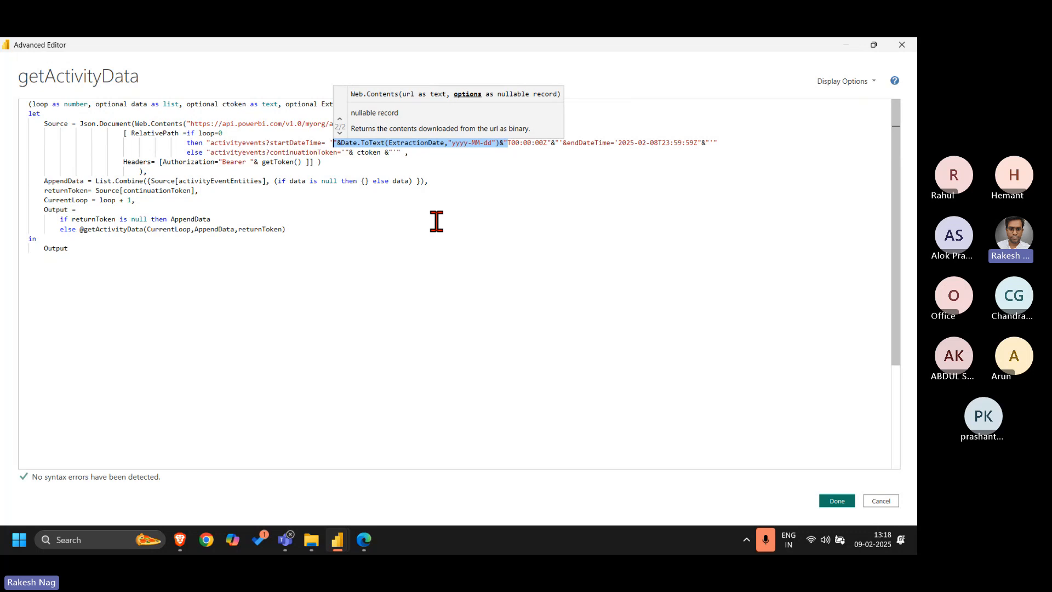
pyautogui.press('Right')
pyautogui.press('Right')
pyautogui.press('Right')
pyautogui.press('Right')
pyautogui.press('Right')
pyautogui.press('Right')
pyautogui.press('Right')
pyautogui.press('Right')
pyautogui.press('Right')
pyautogui.press('Right')
pyautogui.press('Right')
pyautogui.press('Right')
pyautogui.press('Right')
pyautogui.press('Right')
pyautogui.press('Right')
pyautogui.press('Right')
pyautogui.press('Right')
pyautogui.press('Right')
pyautogui.press('Right')
pyautogui.press('Right')
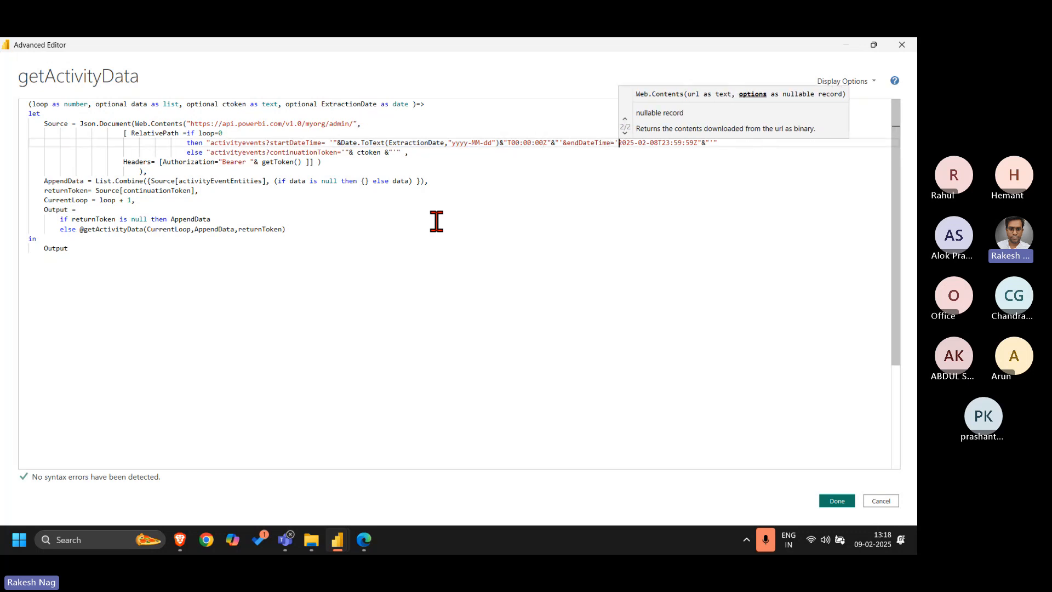
pyautogui.hotkey('shift', 'Right')
pyautogui.hotkey('shift', 'Right')
pyautogui.hotkey('shift', 'Right')
pyautogui.hotkey('shift', 'Right')
pyautogui.hotkey('shift', 'Right')
pyautogui.hotkey('shift', 'Right')
pyautogui.hotkey('shift', 'Right')
pyautogui.hotkey('shift', 'Right')
pyautogui.hotkey('shift', 'Right')
pyautogui.hotkey('shift', 'Right')
pyautogui.hotkey('shift', 'Right')
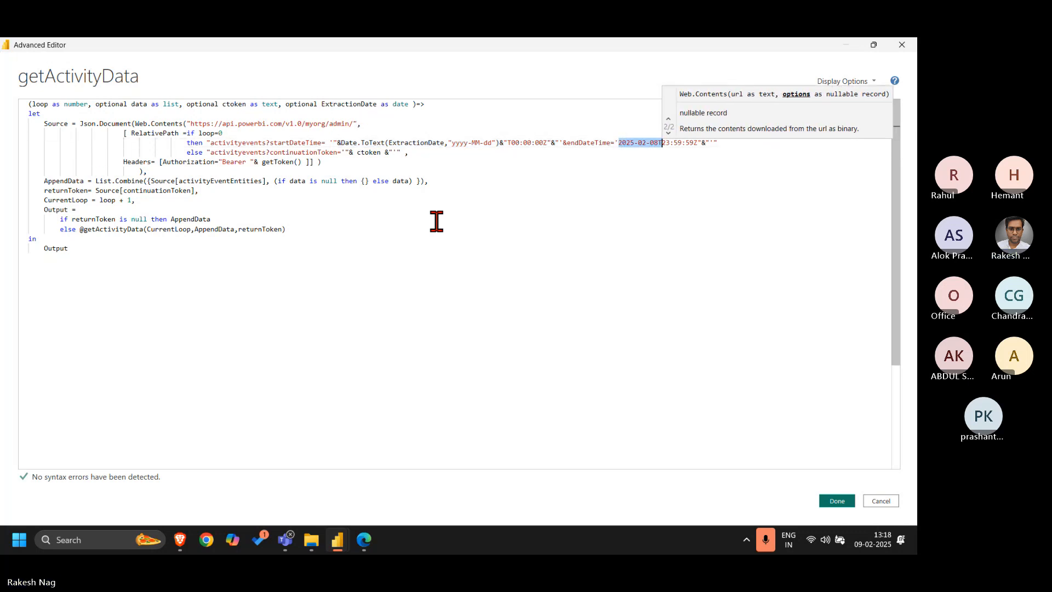
pyautogui.write('"&Date.ToText(ExtractionDate,"yyyy-MM-dd")&"T')
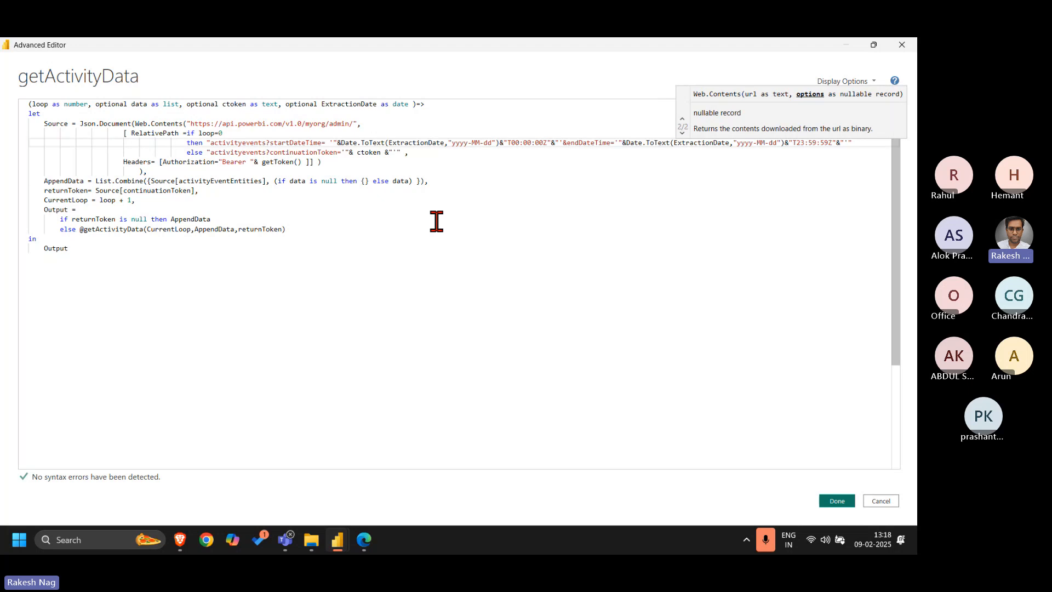
pyautogui.click(836, 500)
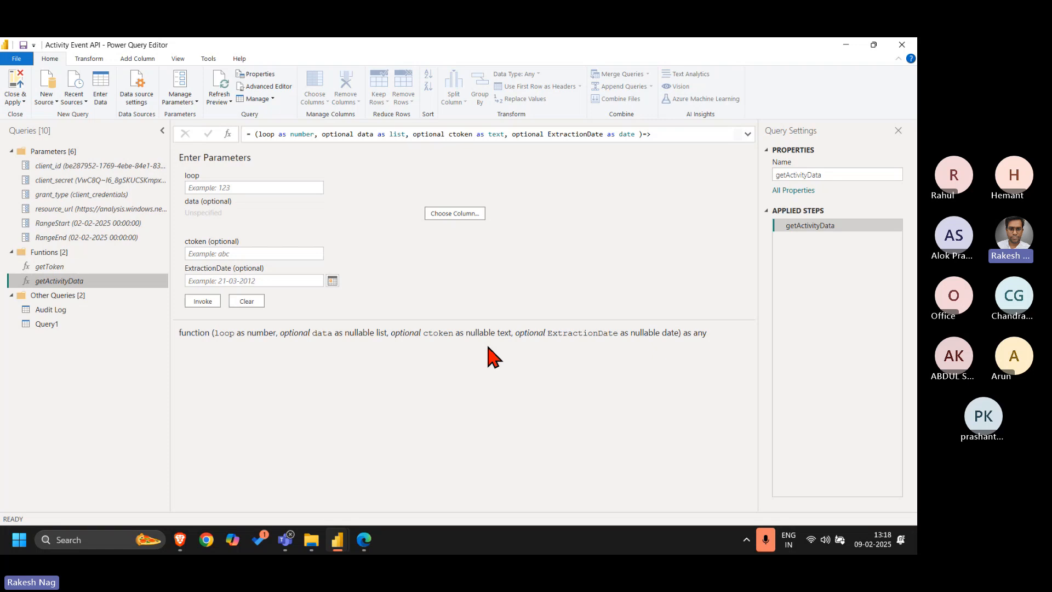
# Invoke the getActivityData custom function as a new column in Query1, with loop 0 and the ExtractionDate column as ExtractionDate
pyautogui.click(48, 324)
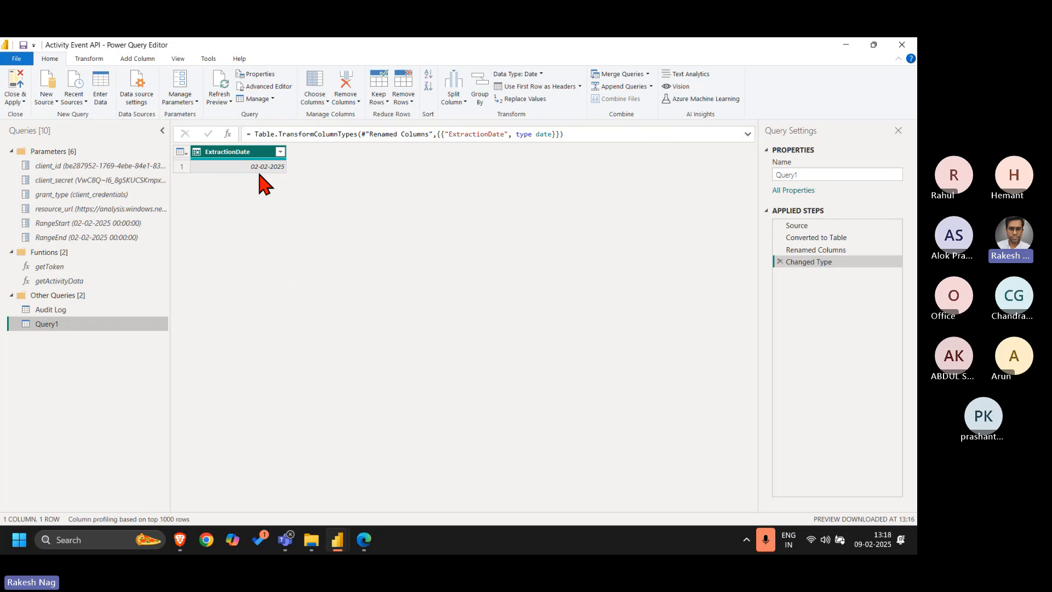
pyautogui.click(132, 60)
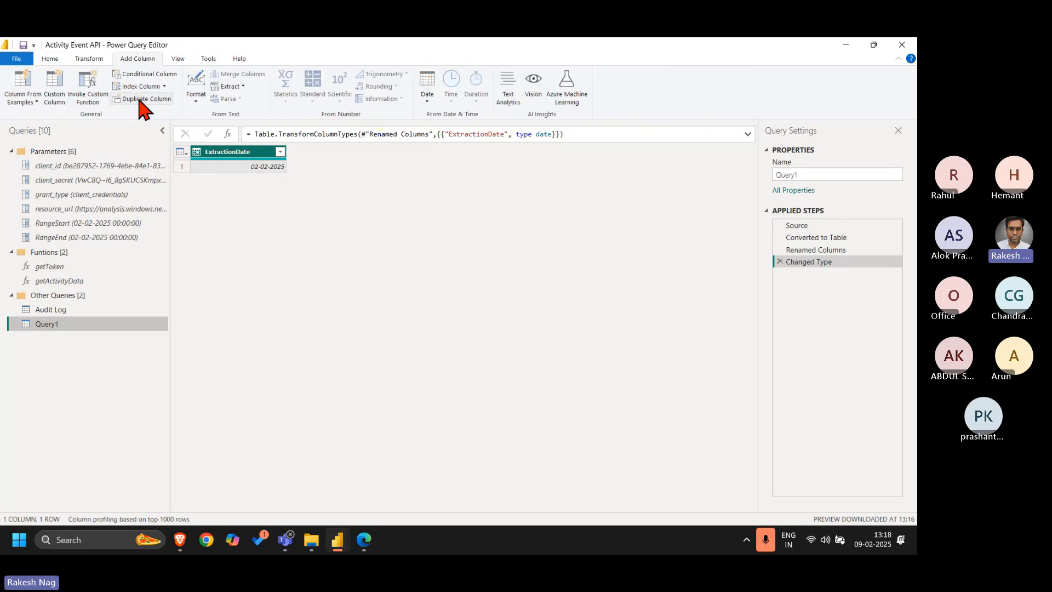
pyautogui.click(89, 98)
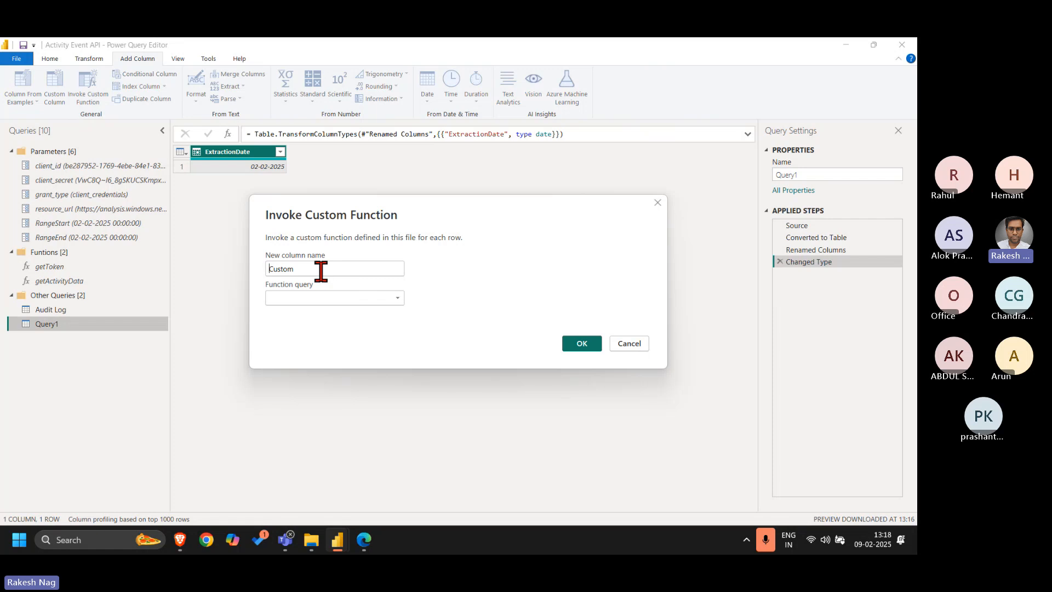
pyautogui.doubleClick(321, 268)
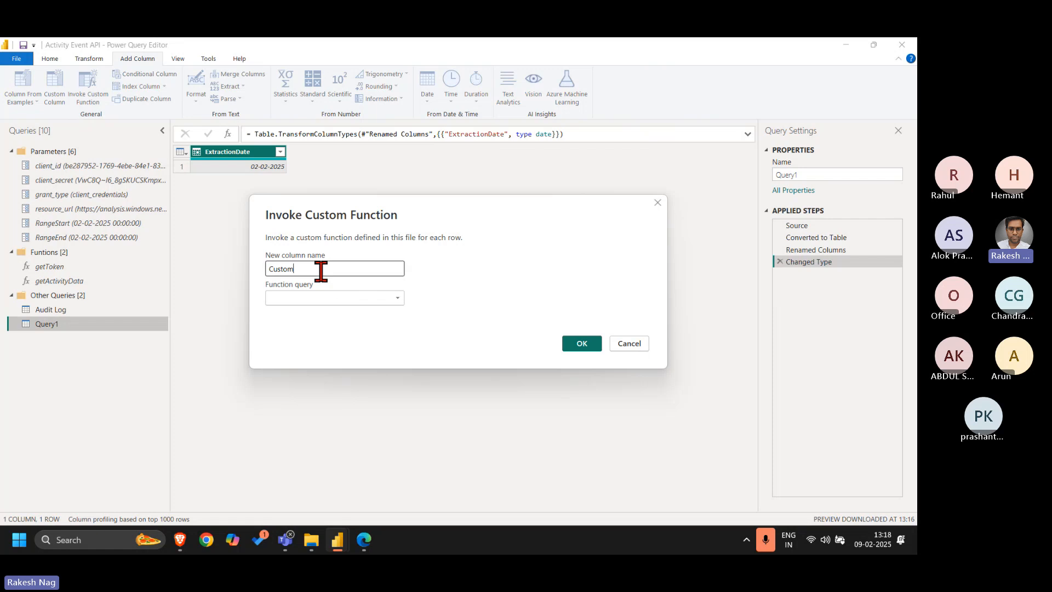
pyautogui.click(360, 301)
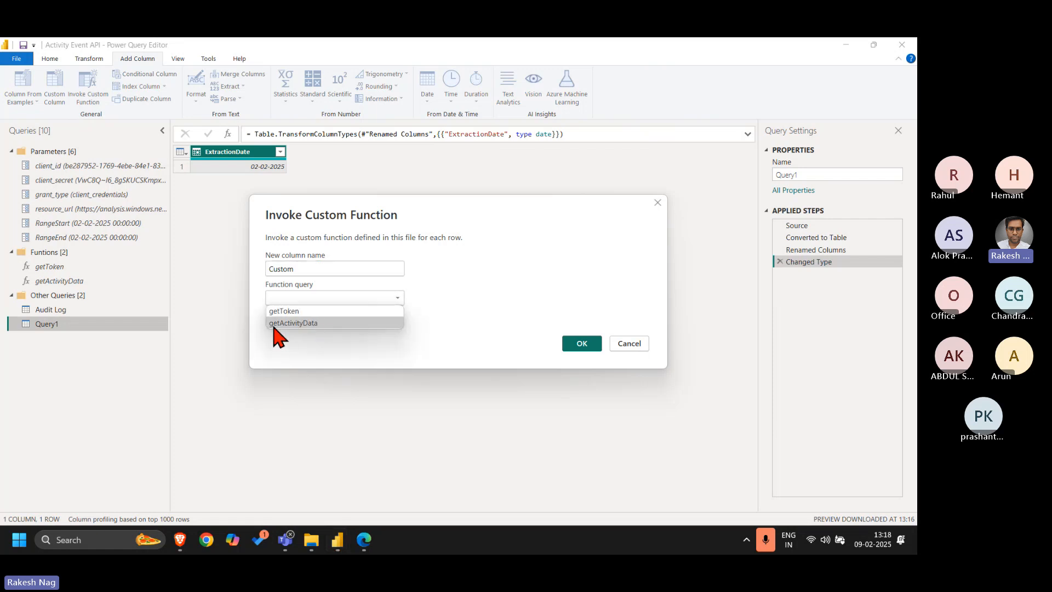
pyautogui.click(294, 324)
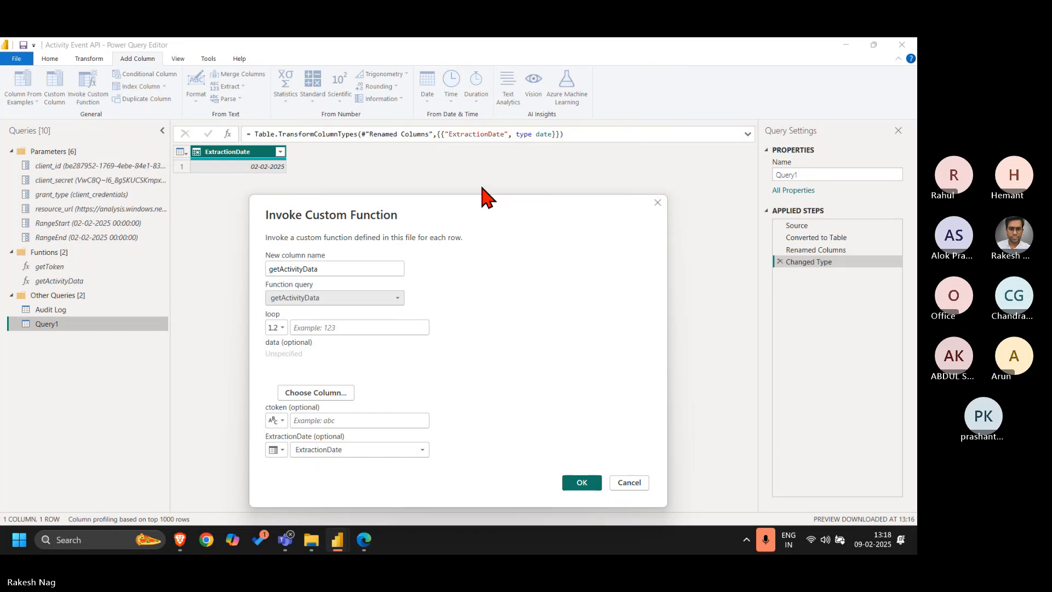
pyautogui.moveTo(484, 212); pyautogui.dragTo(631, 145)
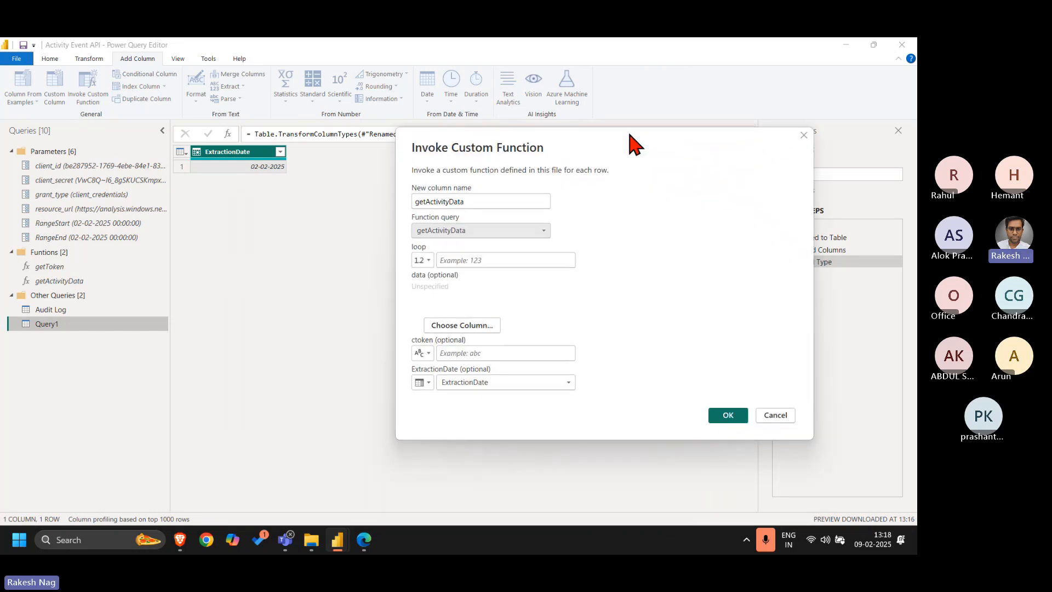
pyautogui.click(514, 257)
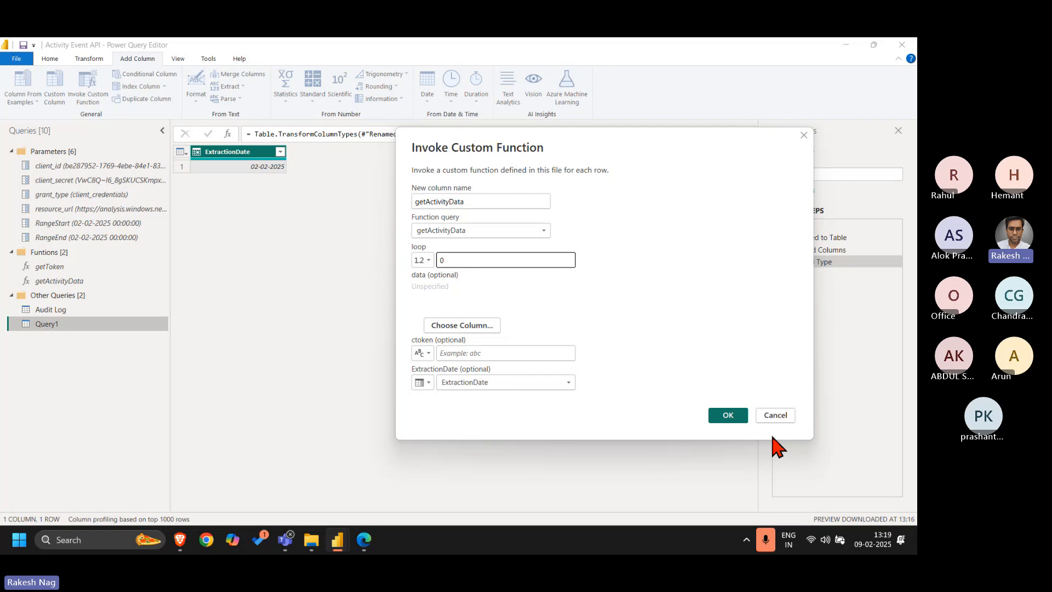
pyautogui.click(727, 414)
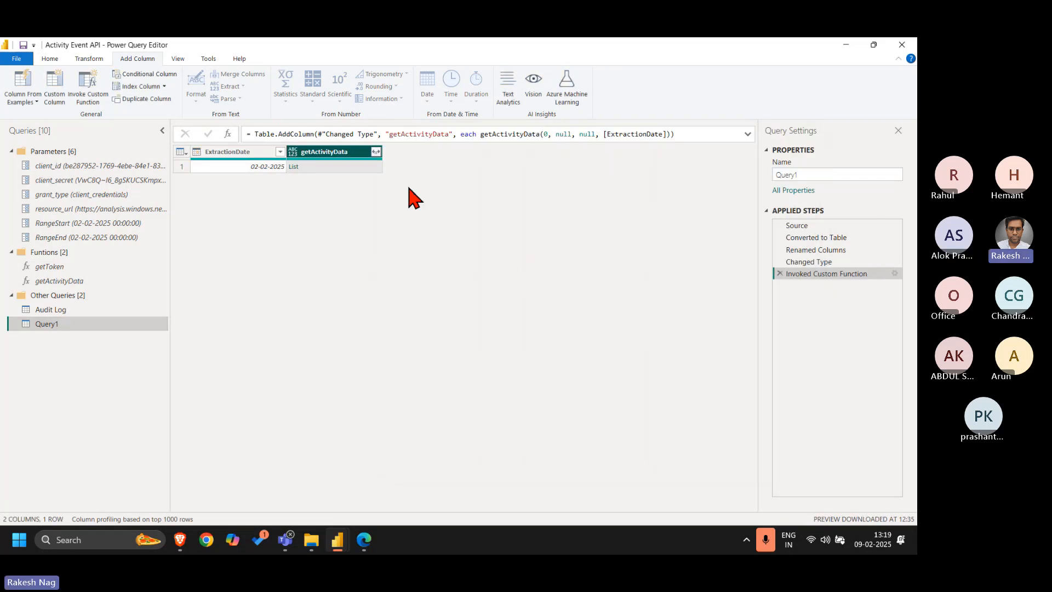
# Expand the getActivityData lists to new rows and their records into all columns without the original column name prefix
pyautogui.click(375, 151)
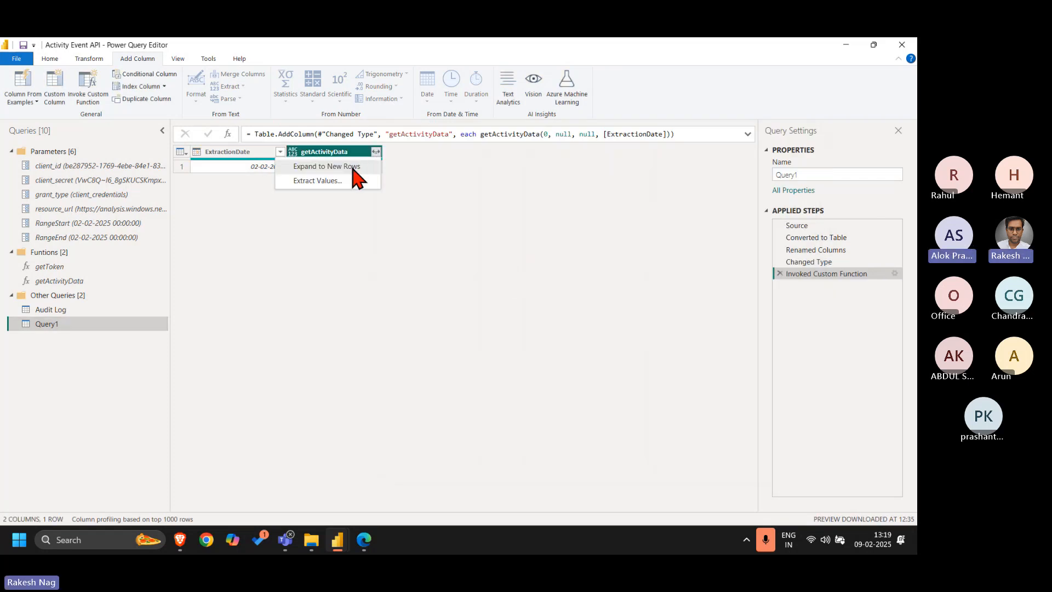
pyautogui.click(355, 167)
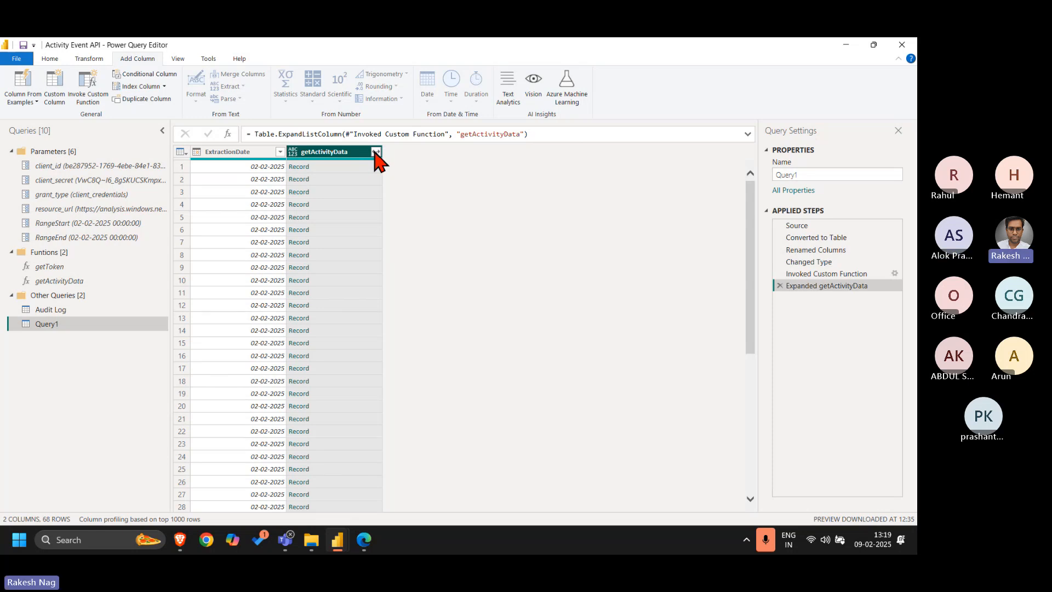
pyautogui.click(376, 152)
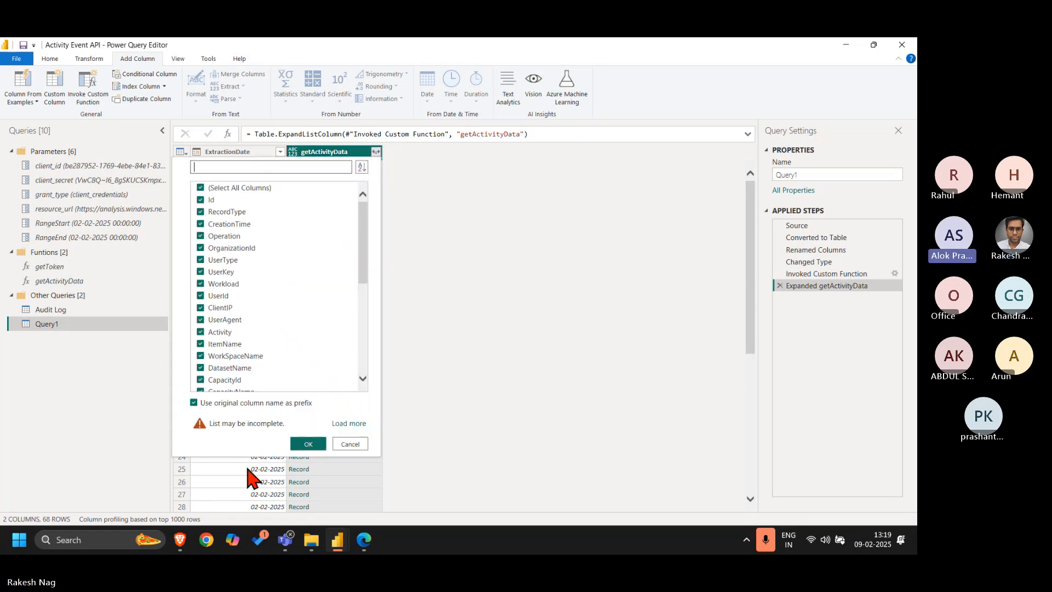
pyautogui.click(279, 404)
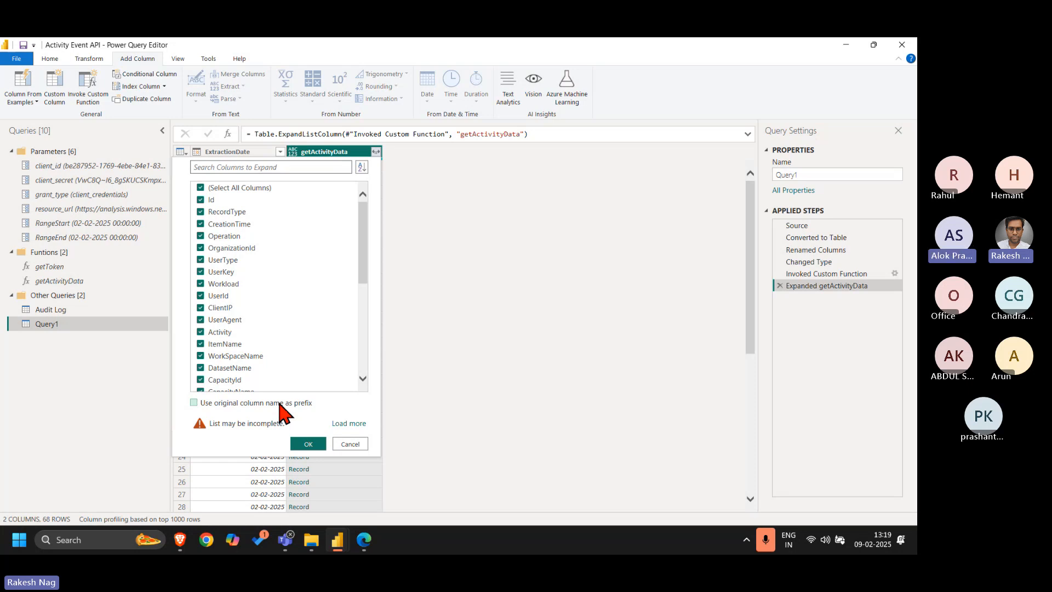
pyautogui.scroll(-6, 301, 241)
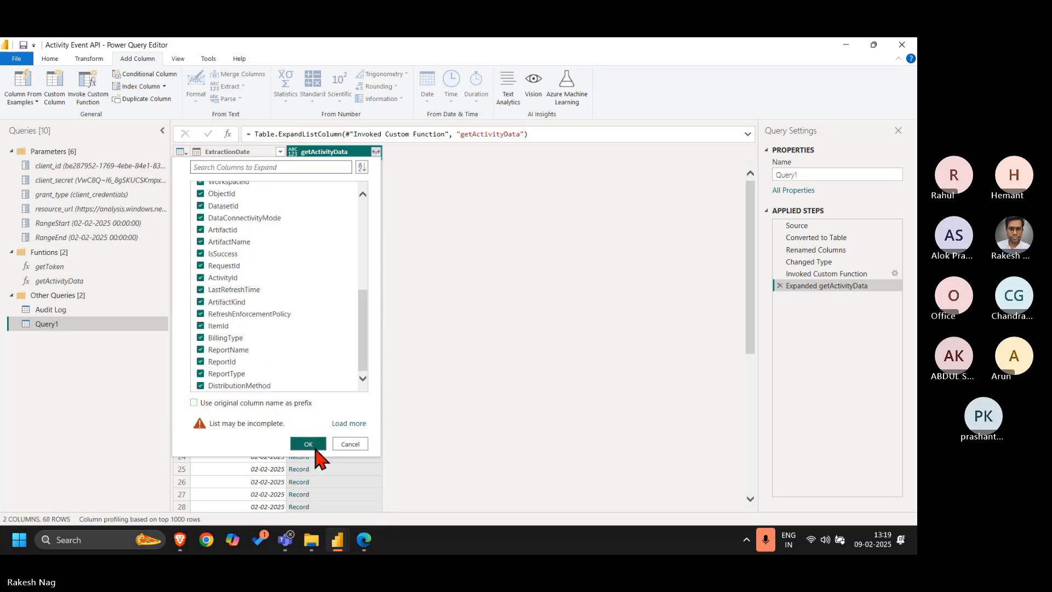
pyautogui.click(312, 445)
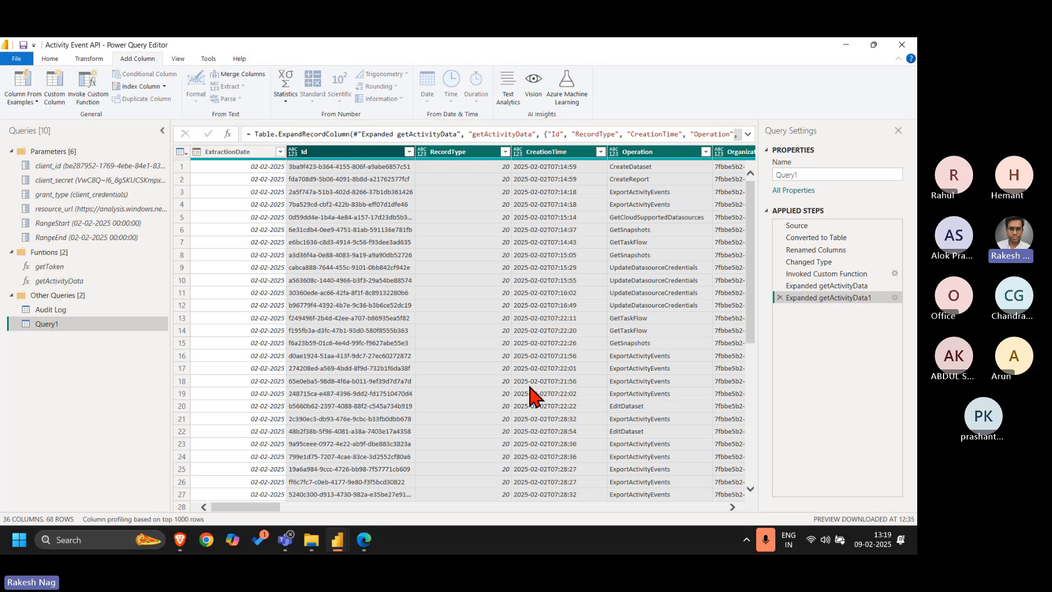
# Select all columns of the expanded Query1 table and detect their data types automatically
pyautogui.hscroll(10, 534, 395)
pyautogui.hscroll(-10, 534, 394)
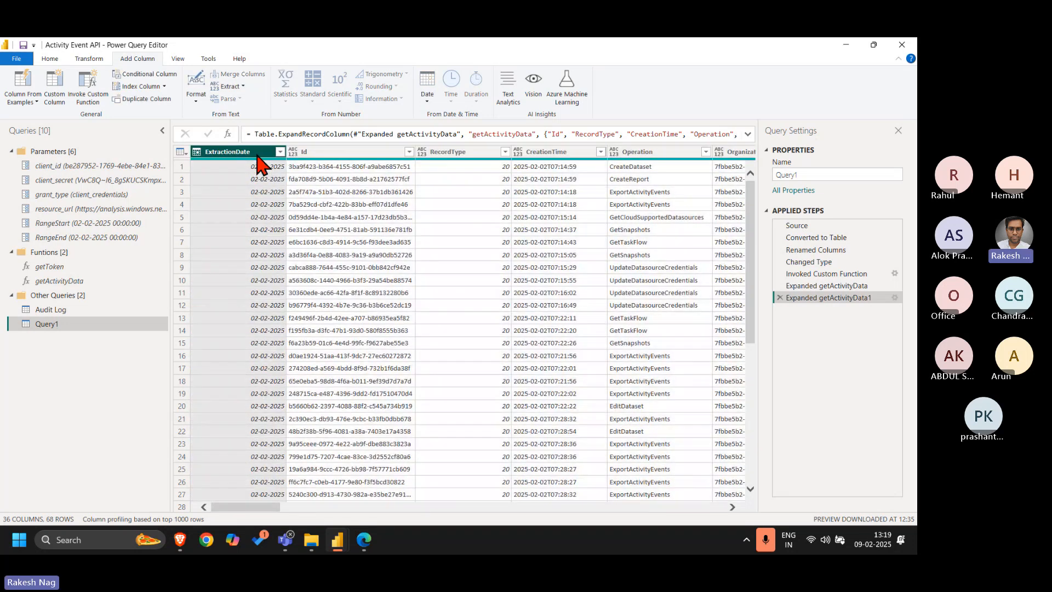
pyautogui.click(97, 60)
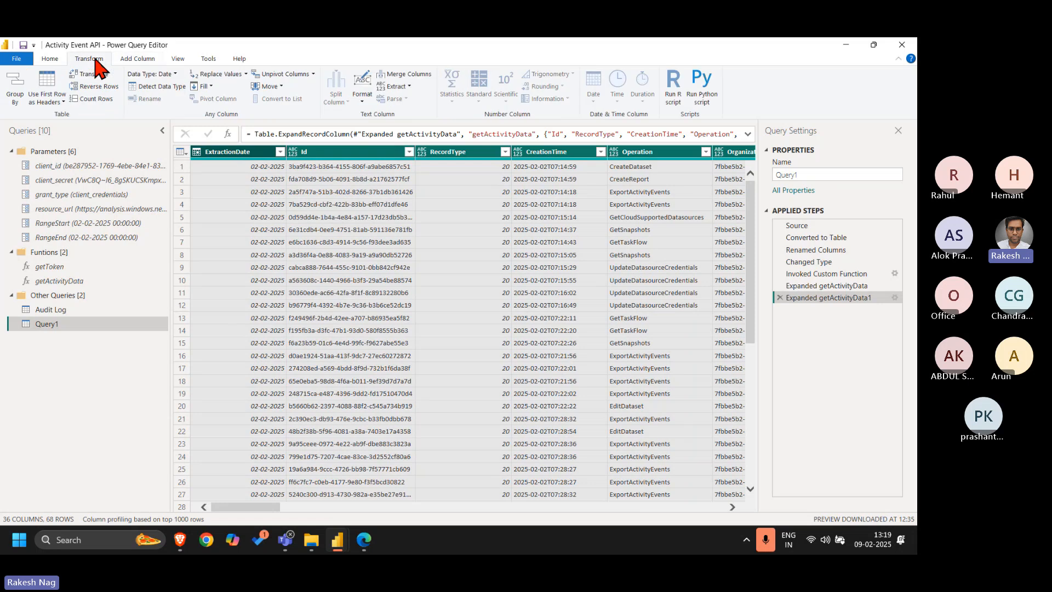
pyautogui.click(169, 86)
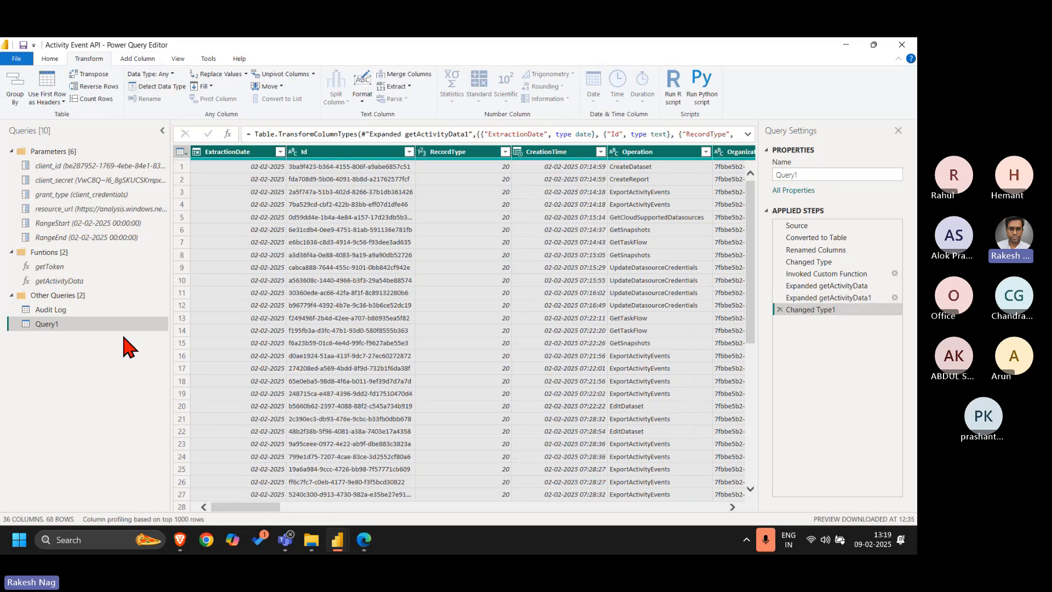
# Delete the old Audit Log query, keeping its name copied for reuse
pyautogui.doubleClick(94, 310)
pyautogui.hotkey('ctrl', 'c')
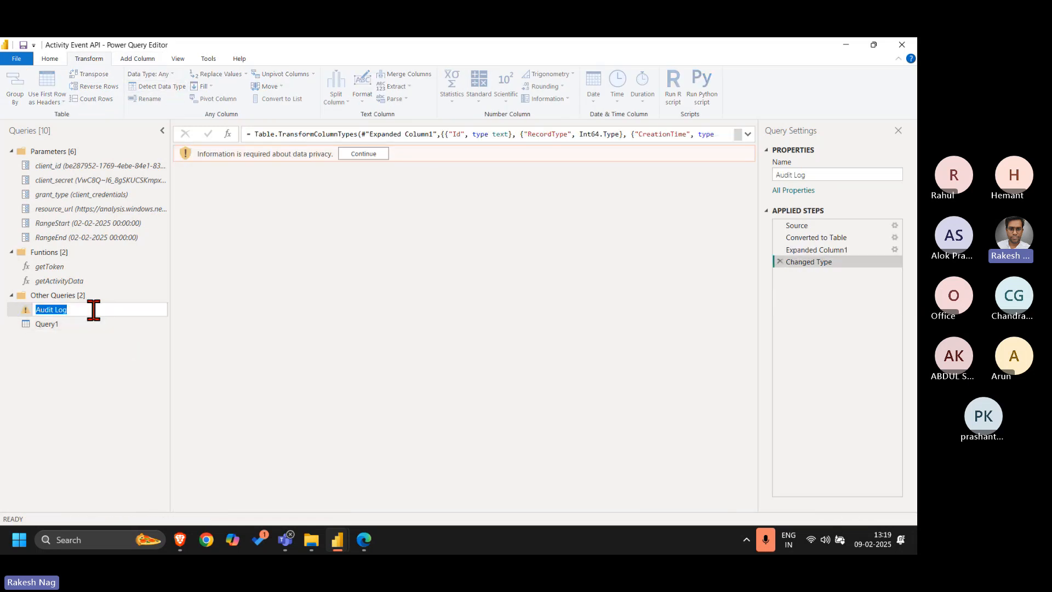
pyautogui.press('Escape')
pyautogui.rightClick(93, 310)
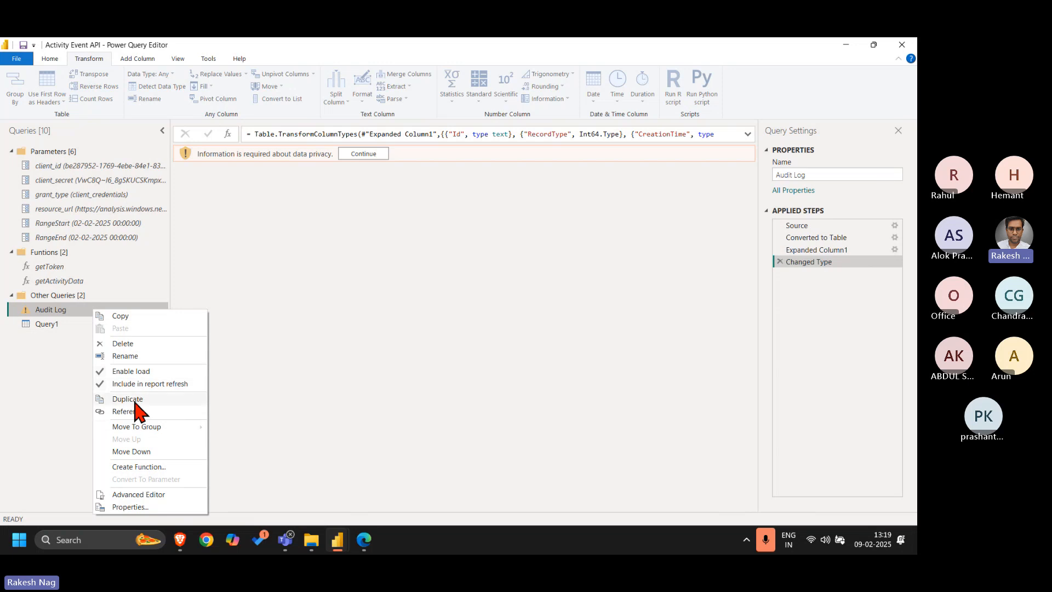
pyautogui.click(137, 343)
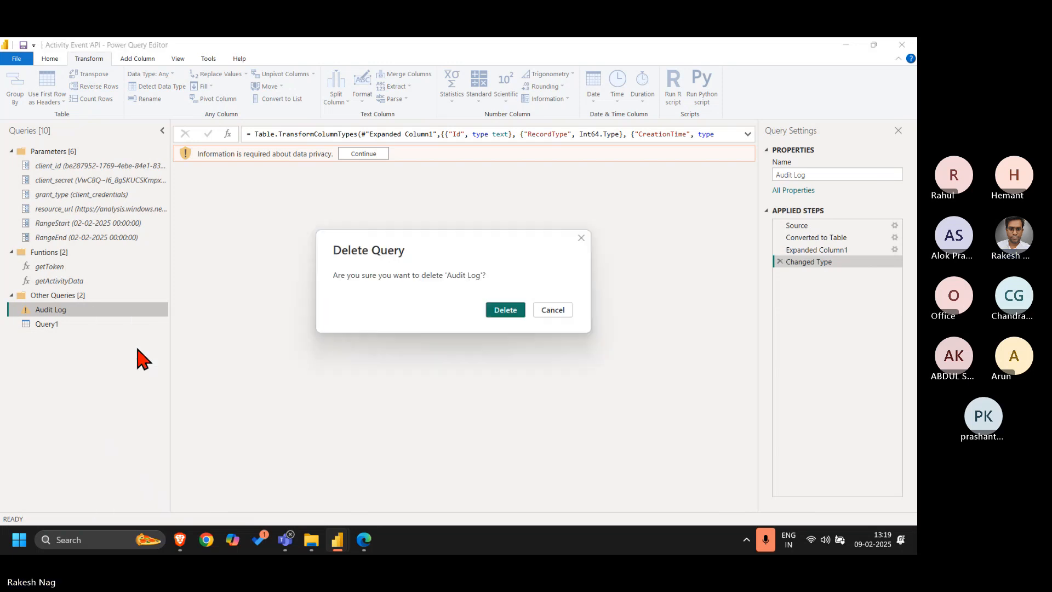
pyautogui.click(519, 315)
# Rename Query1 as Audit Log
pyautogui.click(91, 310)
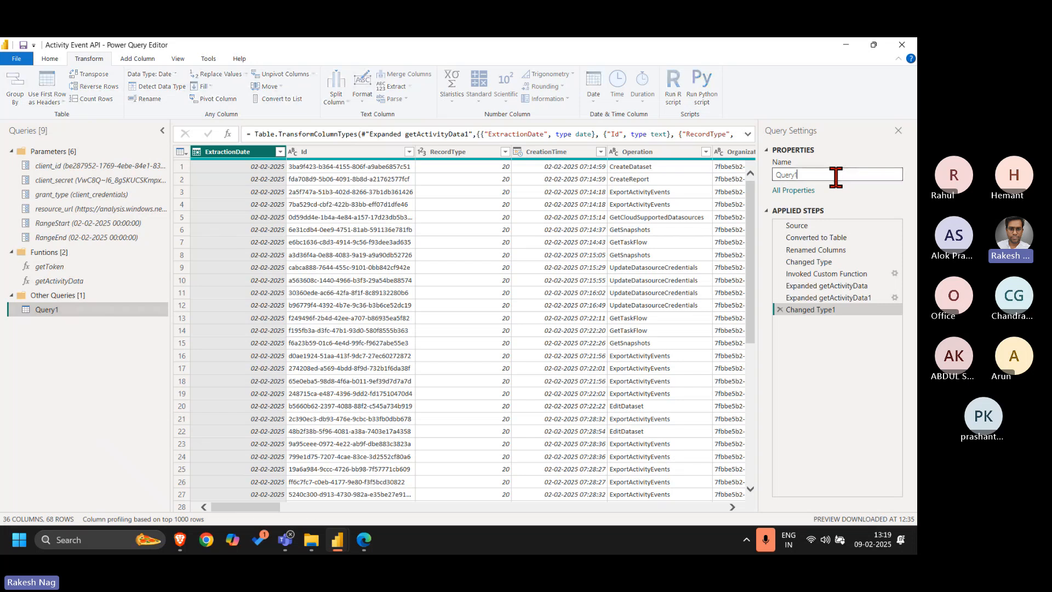
pyautogui.doubleClick(836, 174)
pyautogui.hotkey('ctrl', 'v')
pyautogui.press('Return')
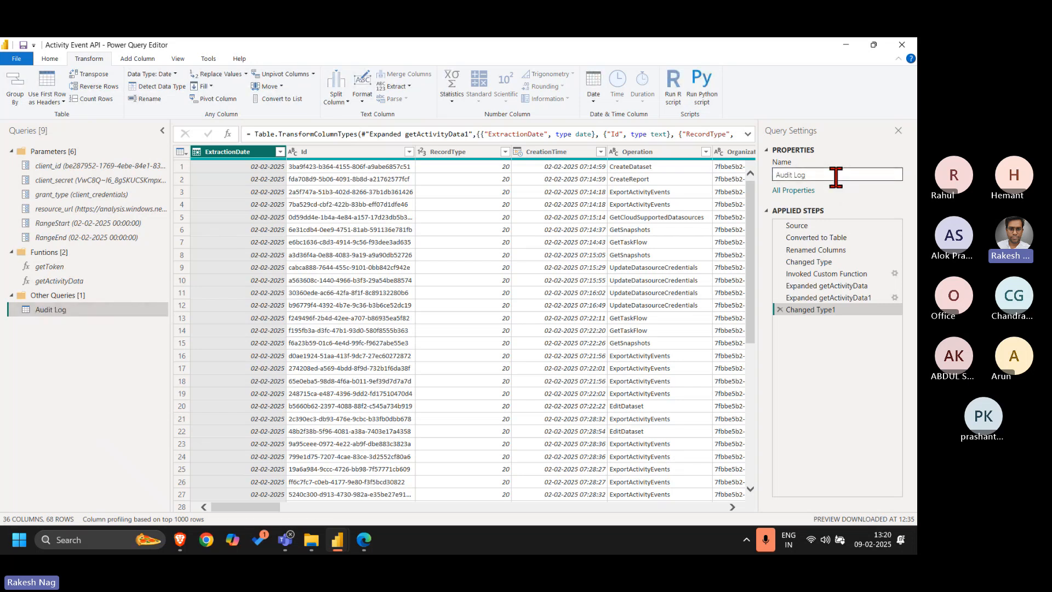
# Examine the Audit Log columns, its Invoked Custom Function step, and how the getActivityData code uses ExtractionDate, leaving the code unedited
pyautogui.hscroll(10, 501, 362)
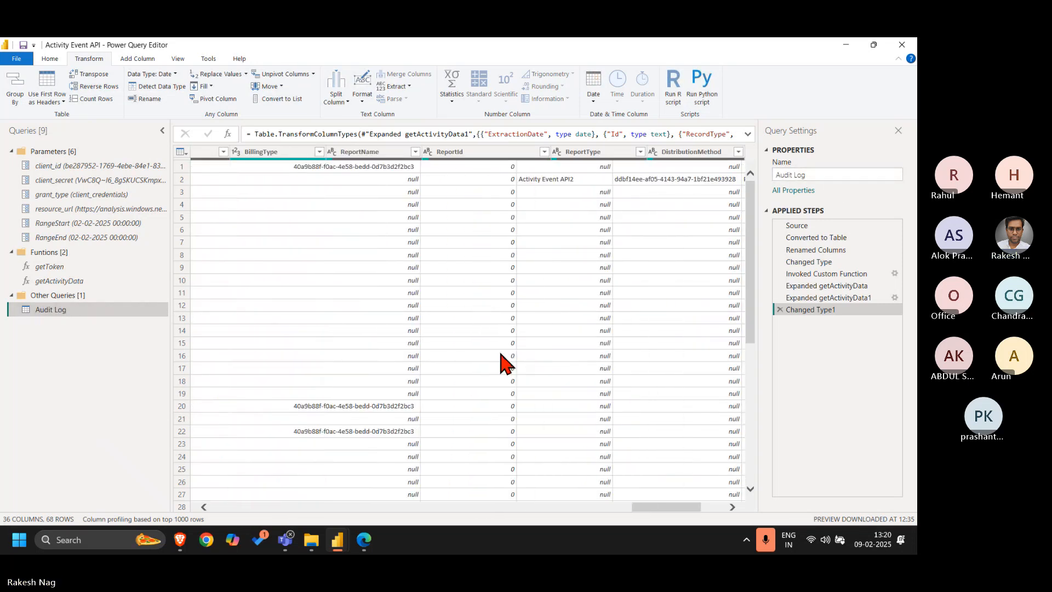
pyautogui.hscroll(-10, 501, 361)
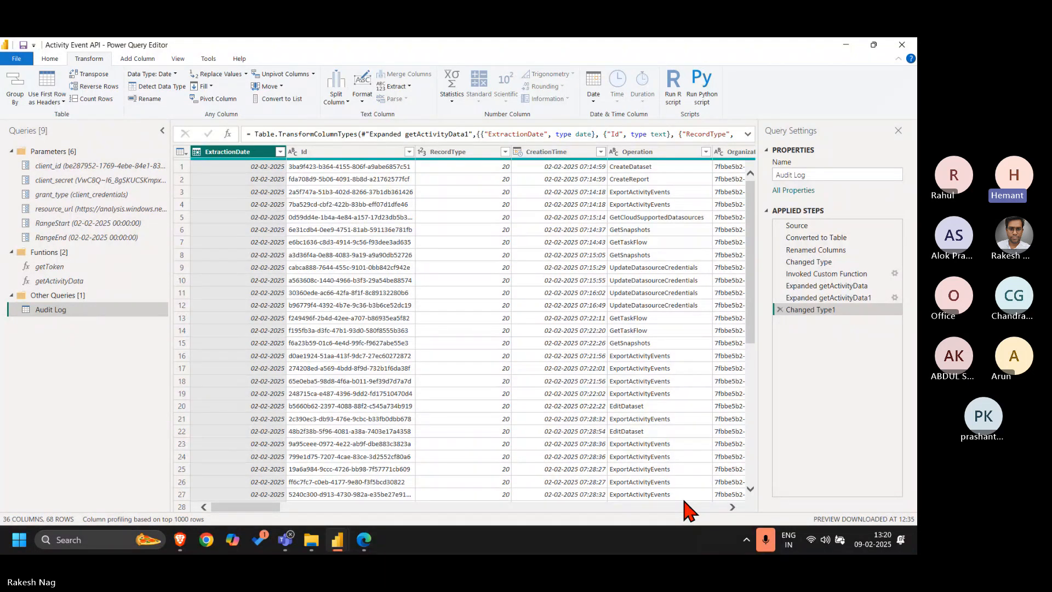
pyautogui.click(840, 275)
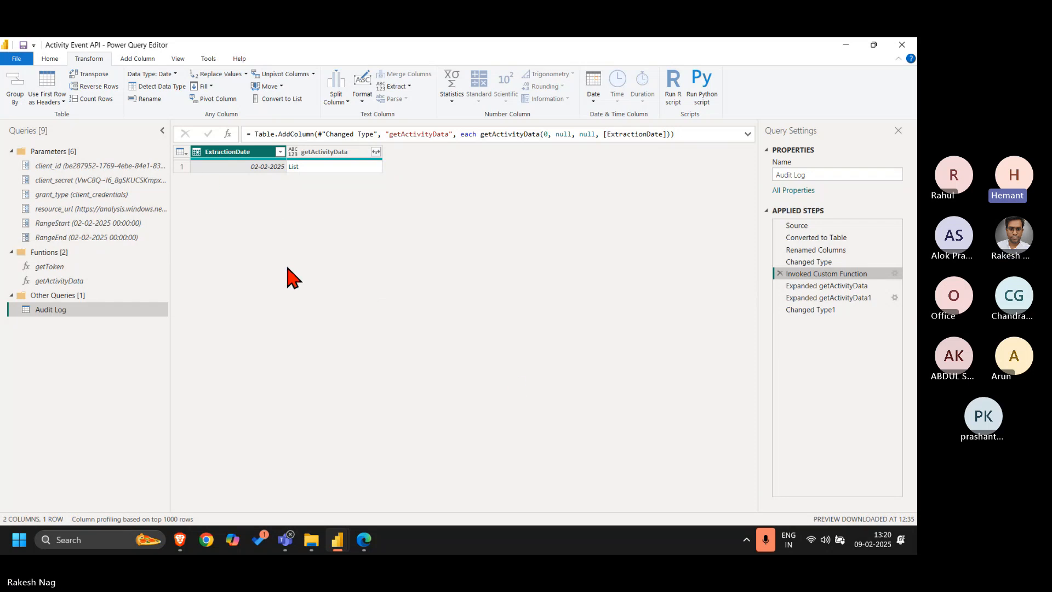
pyautogui.click(93, 282)
pyautogui.click(178, 59)
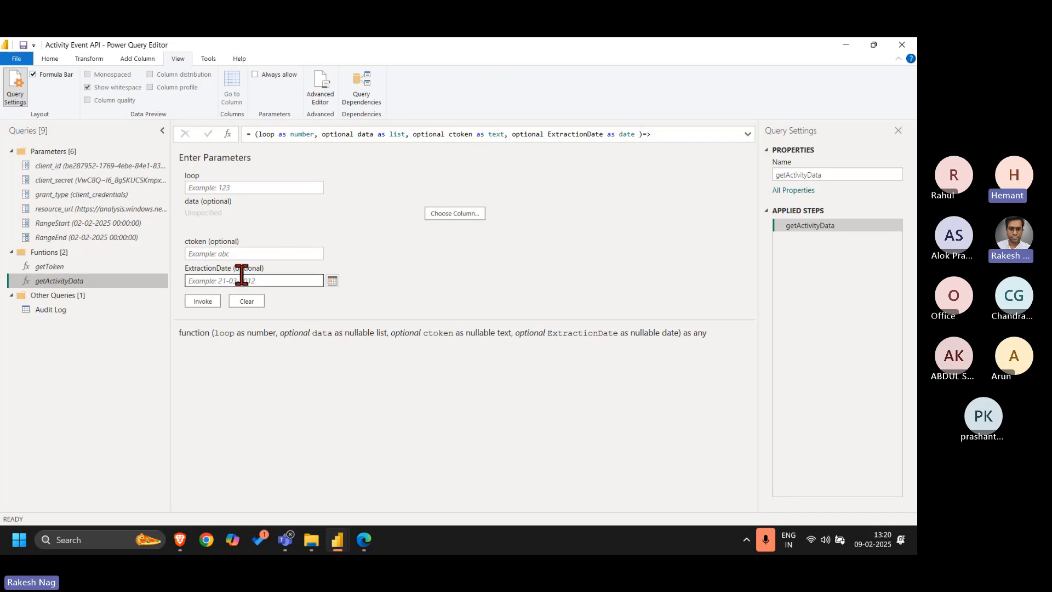
pyautogui.click(321, 92)
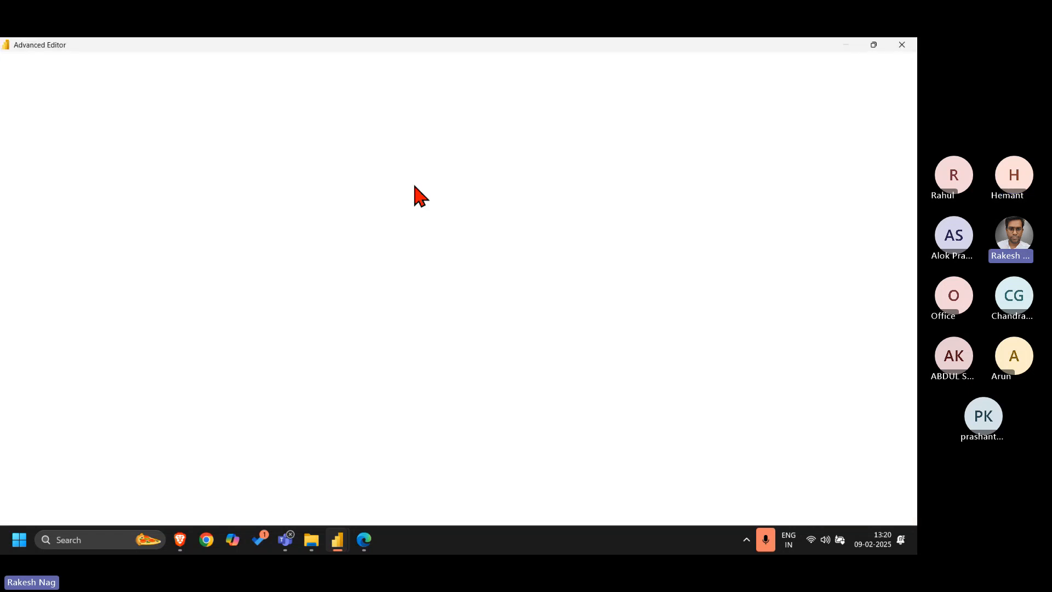
pyautogui.doubleClick(352, 104)
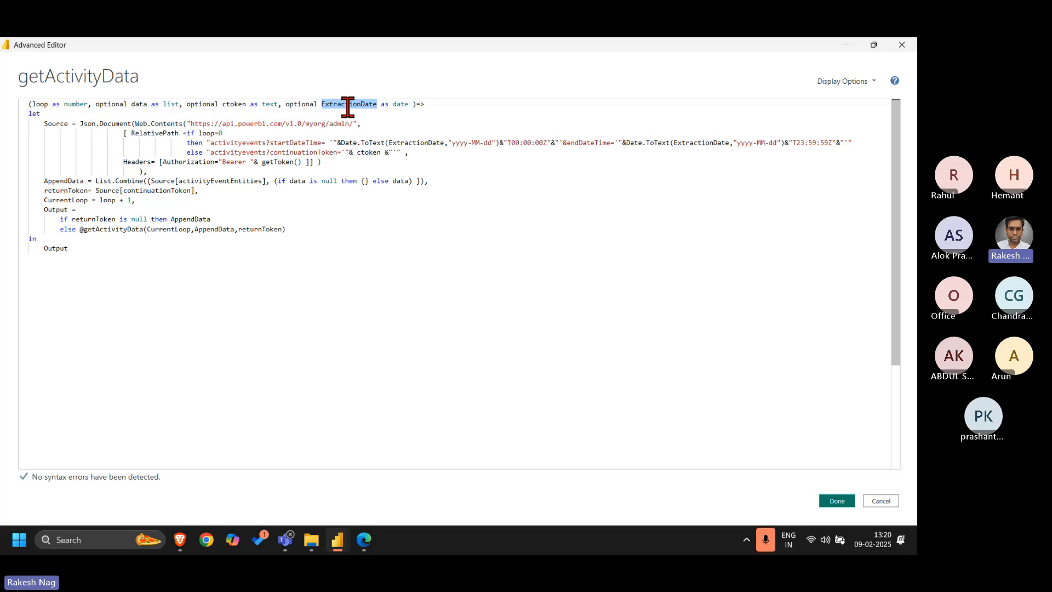
pyautogui.doubleClick(403, 143)
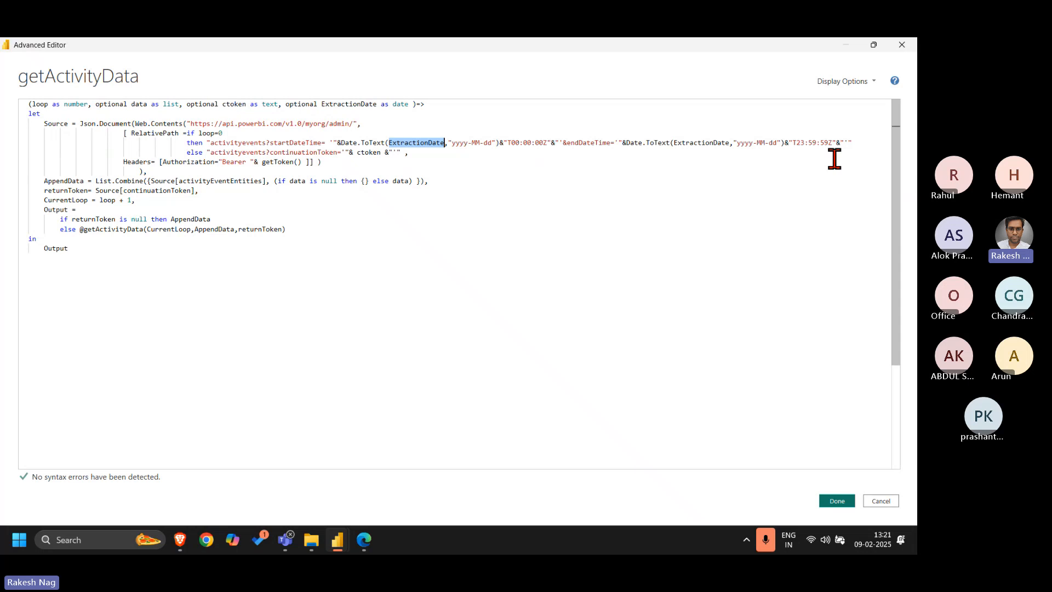
pyautogui.click(643, 226)
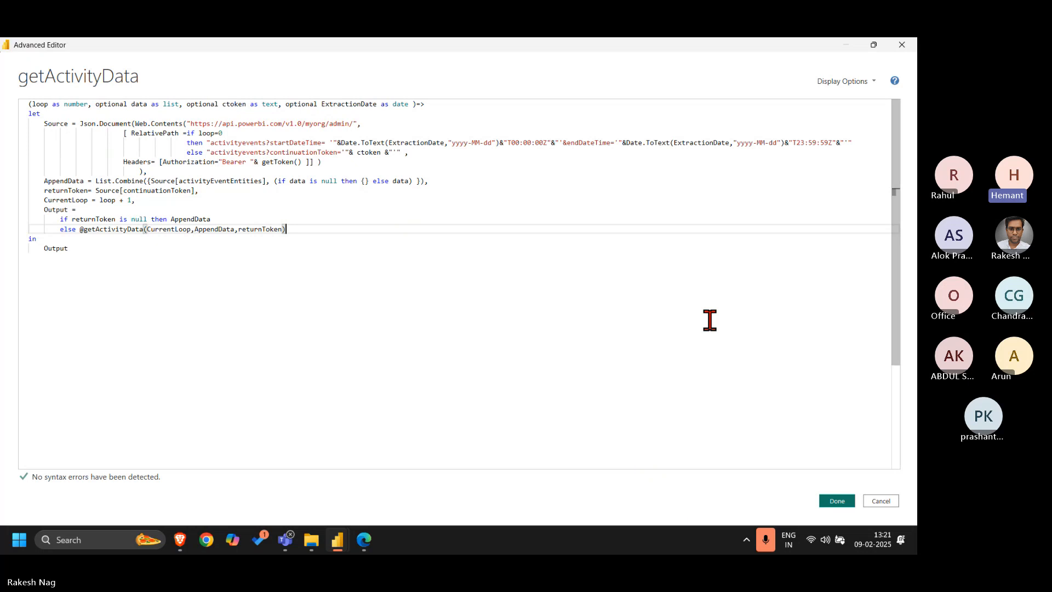
pyautogui.click(883, 502)
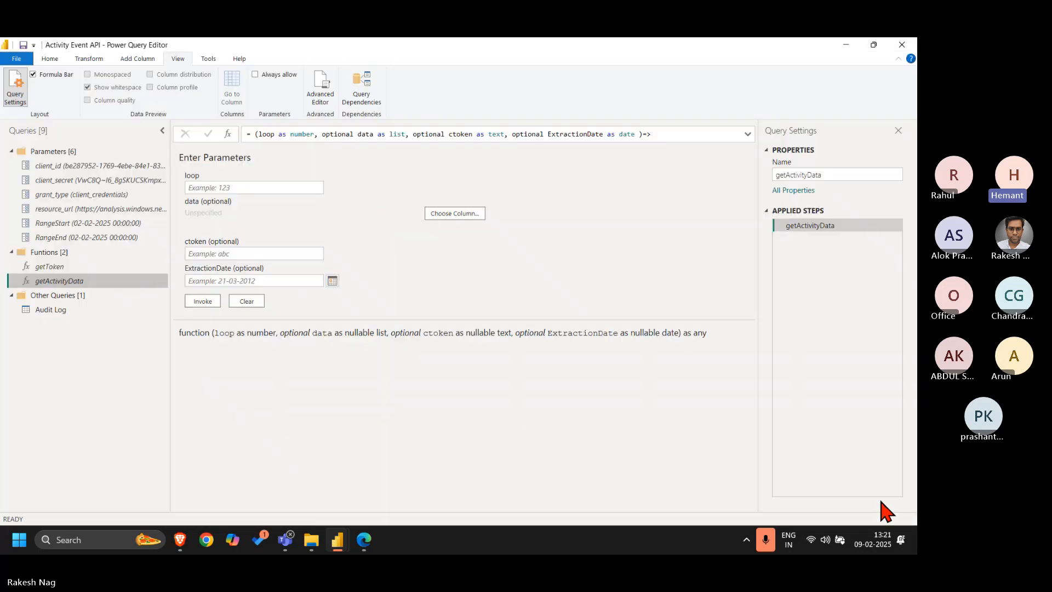
# Review the Audit Log query's applied steps from Source through Expanded getActivityData, including the renamed column, changed type and invoked function
pyautogui.click(68, 311)
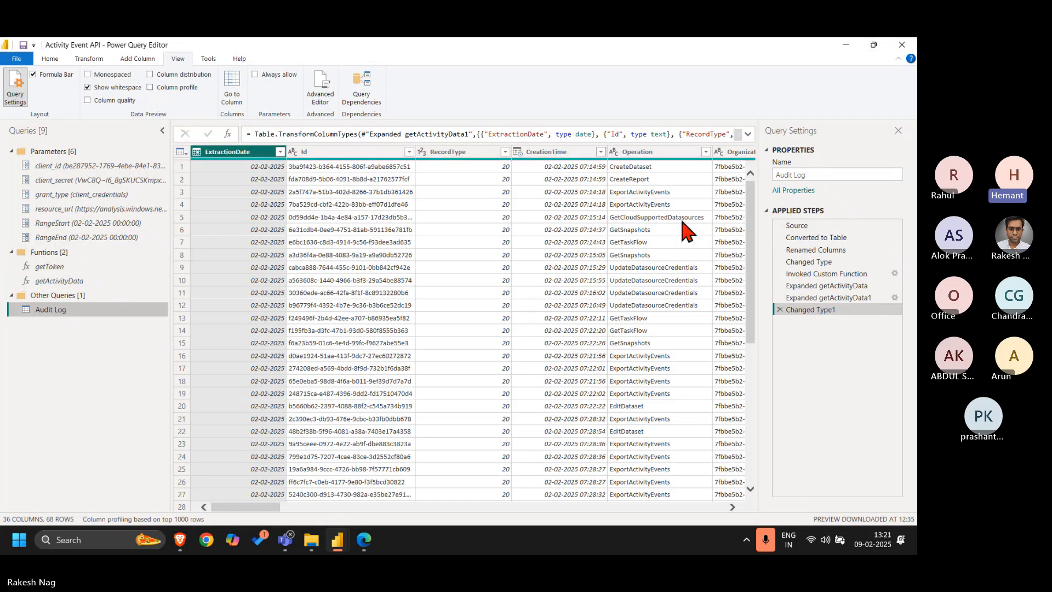
pyautogui.click(815, 250)
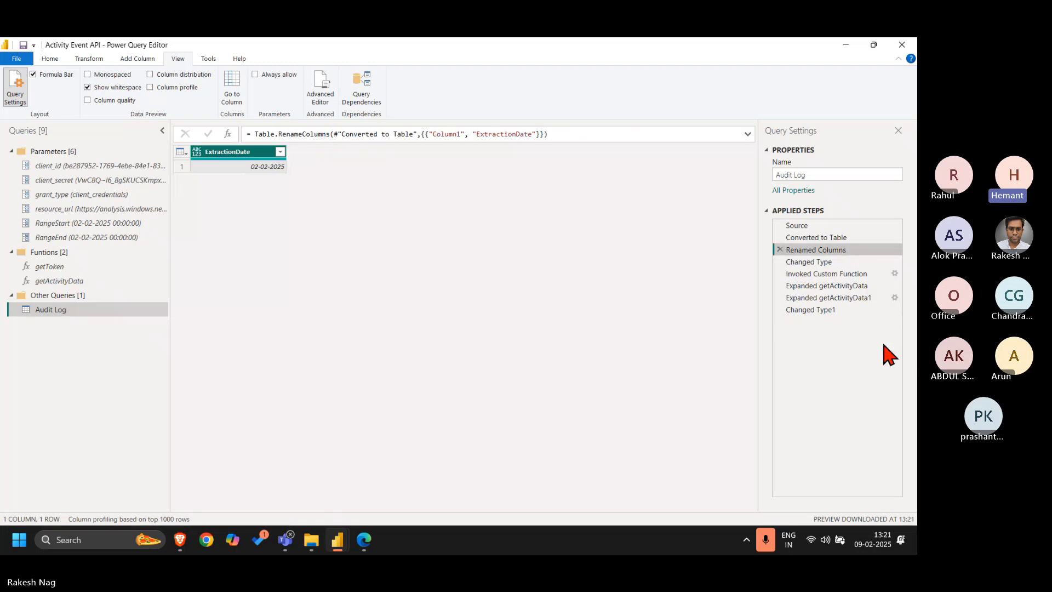
pyautogui.click(824, 225)
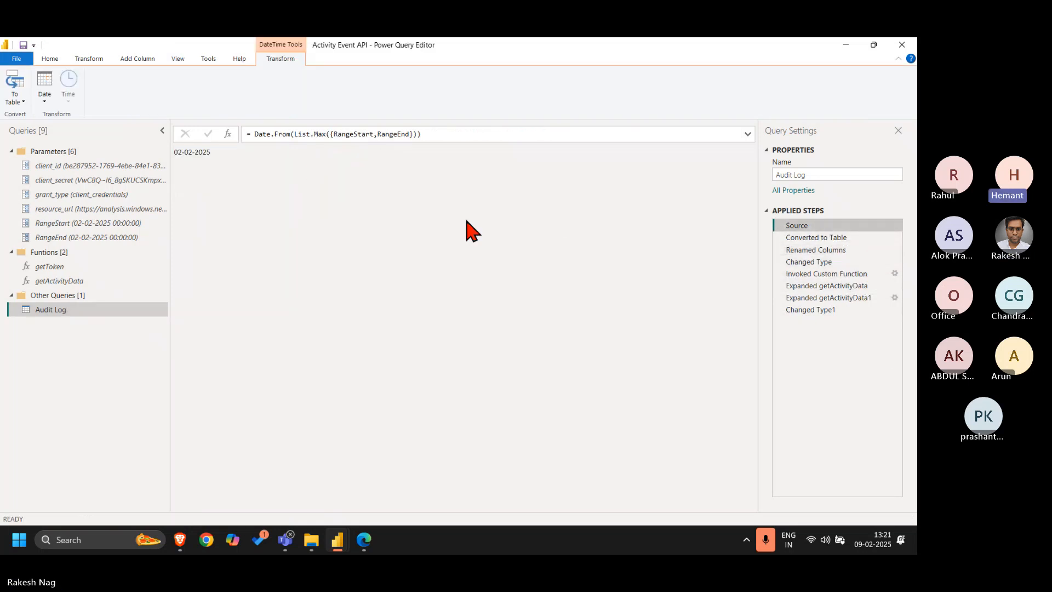
pyautogui.click(838, 238)
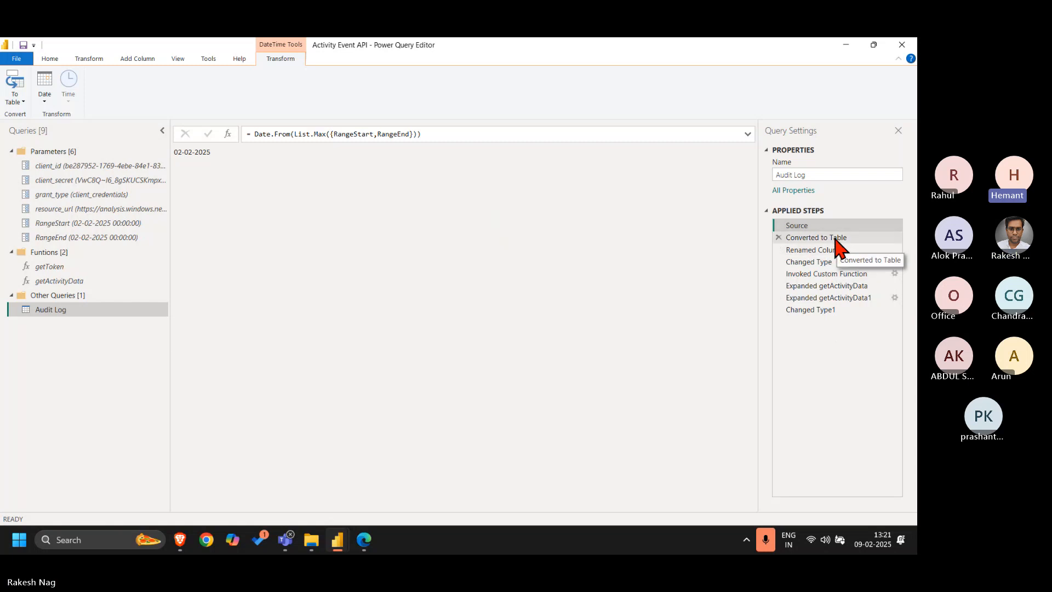
pyautogui.click(828, 261)
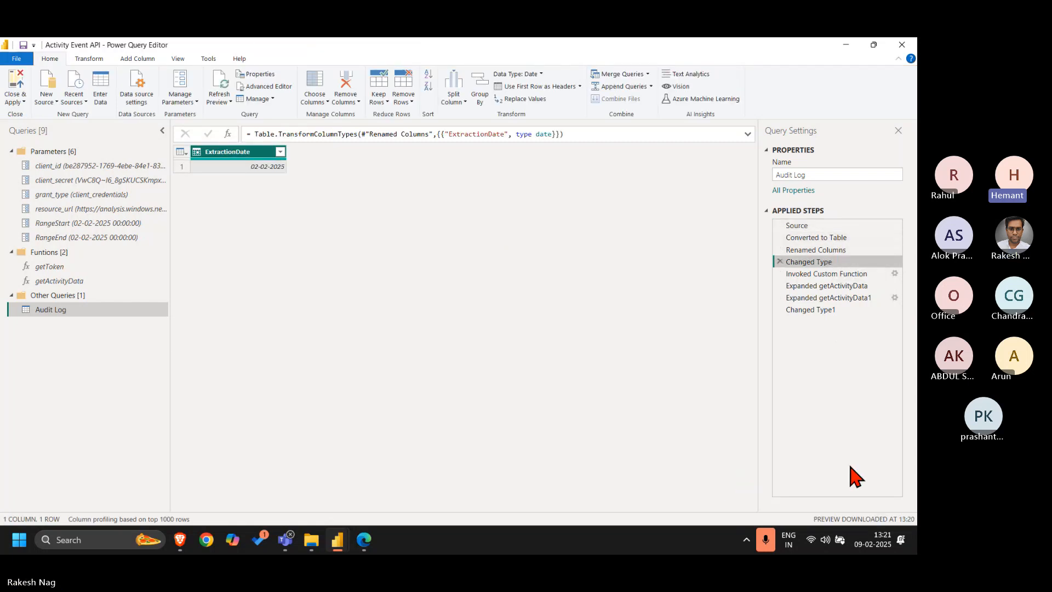
pyautogui.click(827, 285)
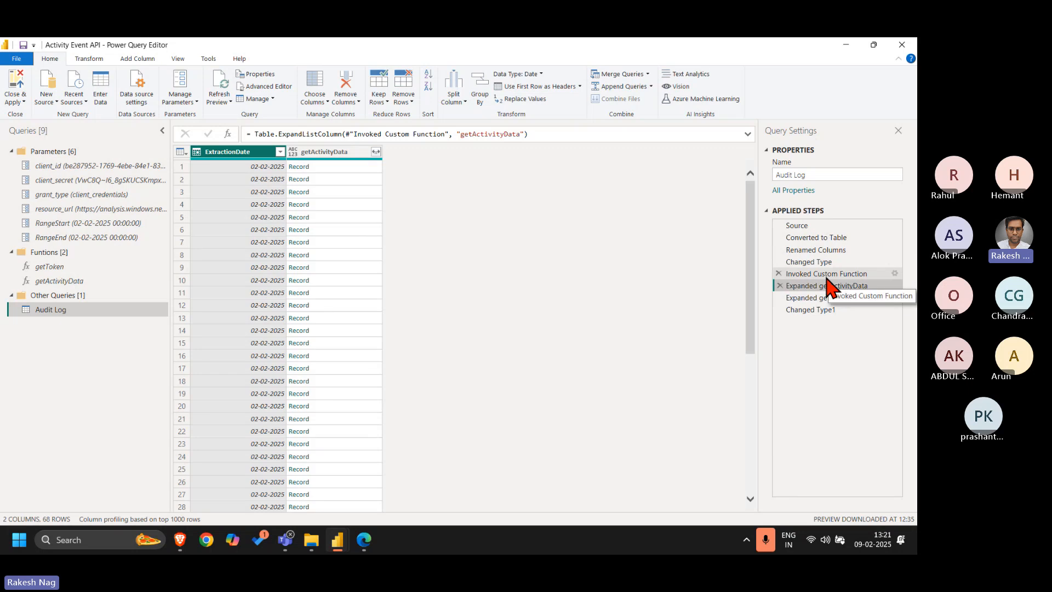
pyautogui.click(827, 275)
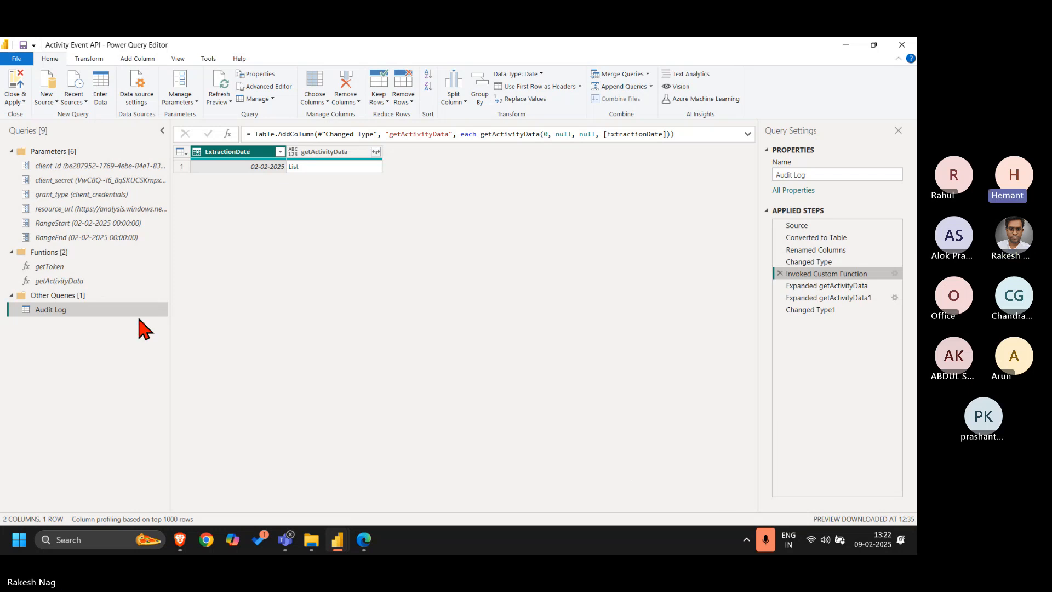
# Examine the loop, data, ctoken and ExtractionDate parameters and the loop=0 branch in the getActivityData code, and close it unedited
pyautogui.click(88, 281)
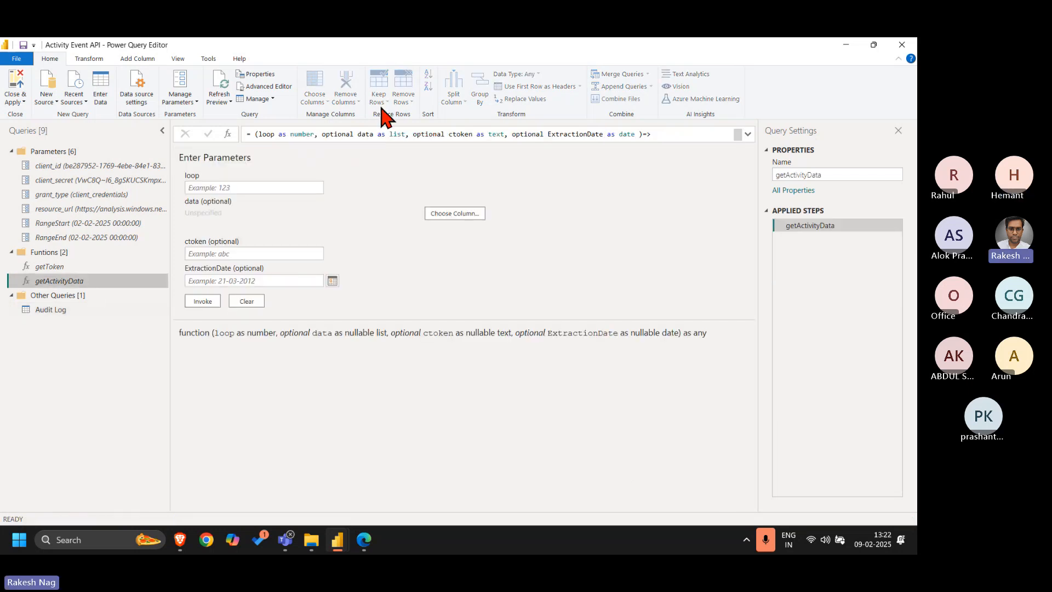
pyautogui.click(280, 86)
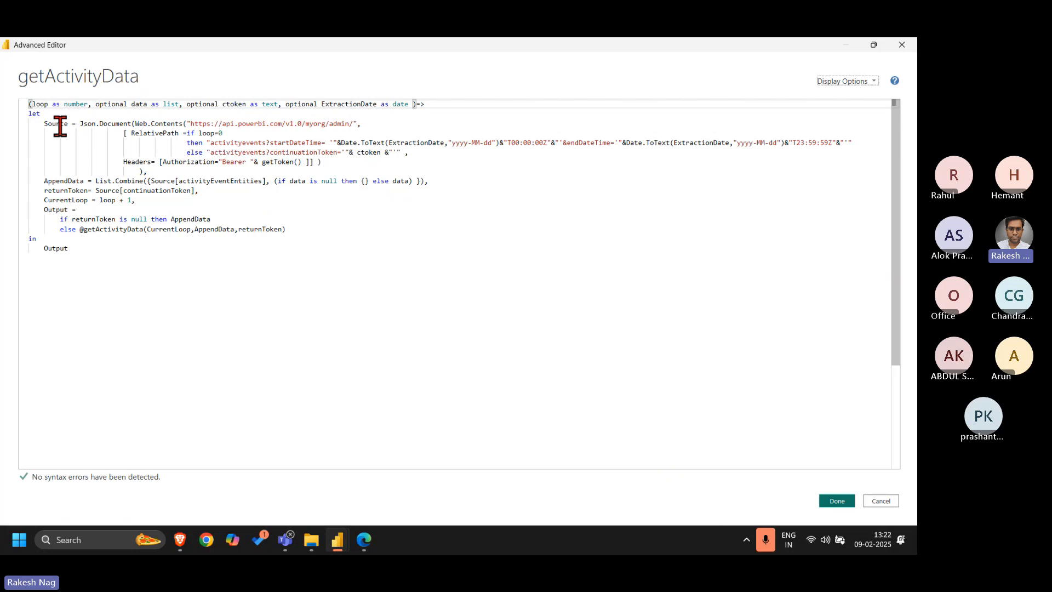
pyautogui.doubleClick(41, 104)
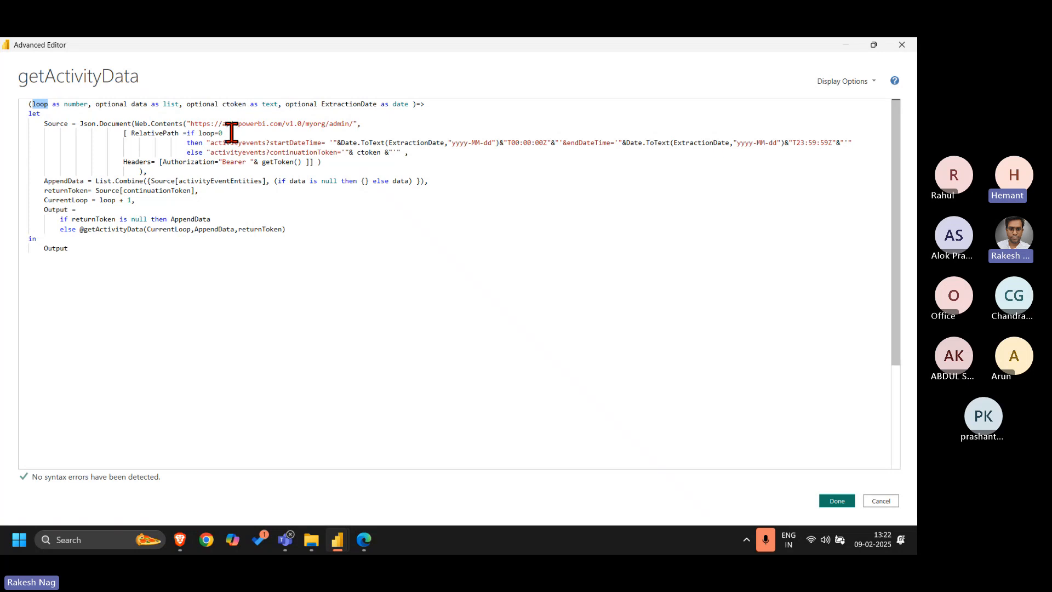
pyautogui.moveTo(224, 133); pyautogui.dragTo(374, 143)
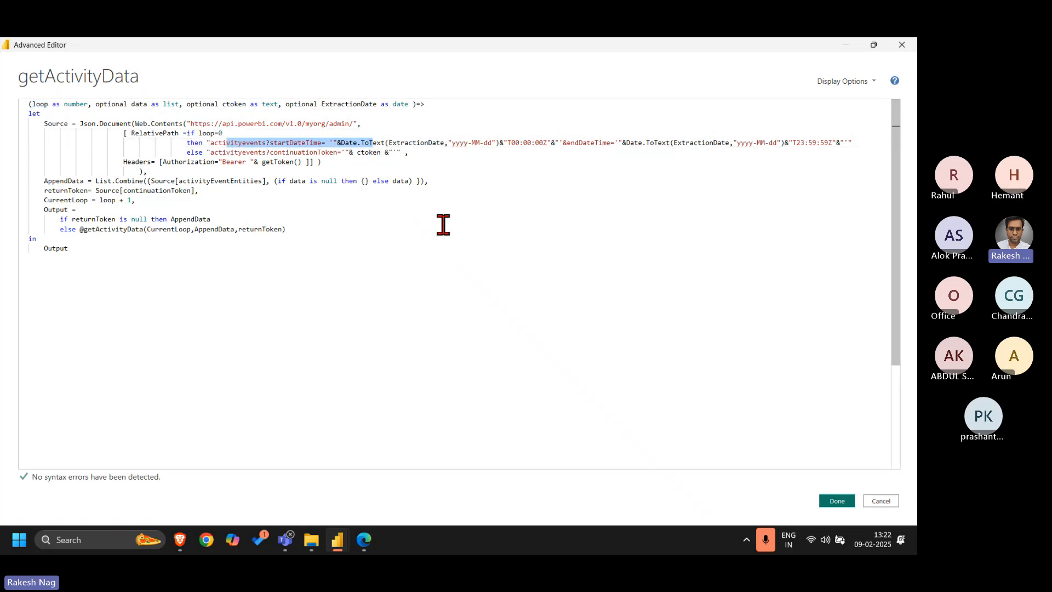
pyautogui.click(441, 228)
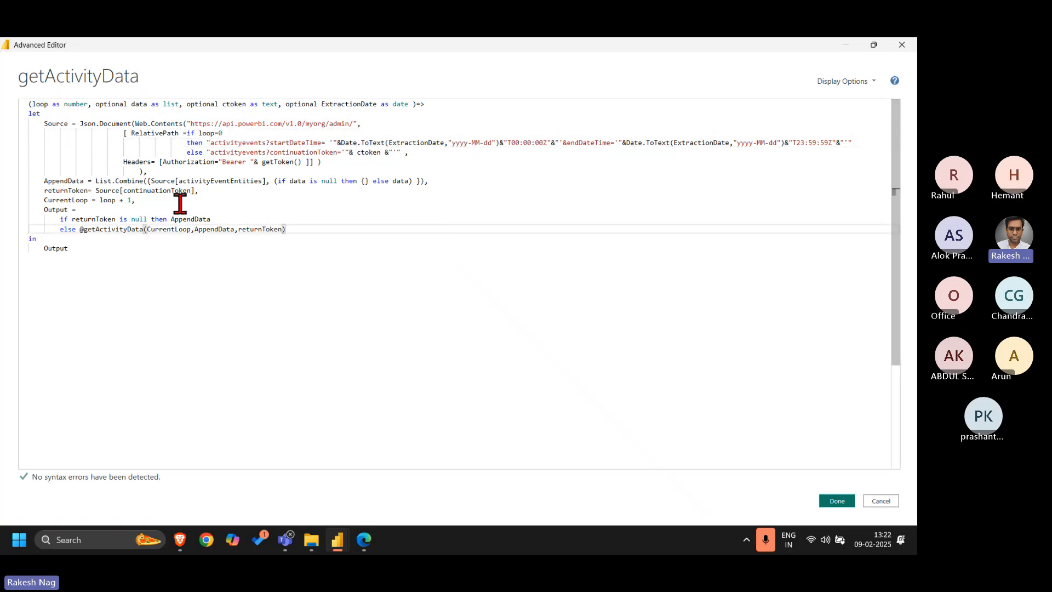
pyautogui.click(96, 104)
pyautogui.moveTo(96, 104); pyautogui.dragTo(183, 104)
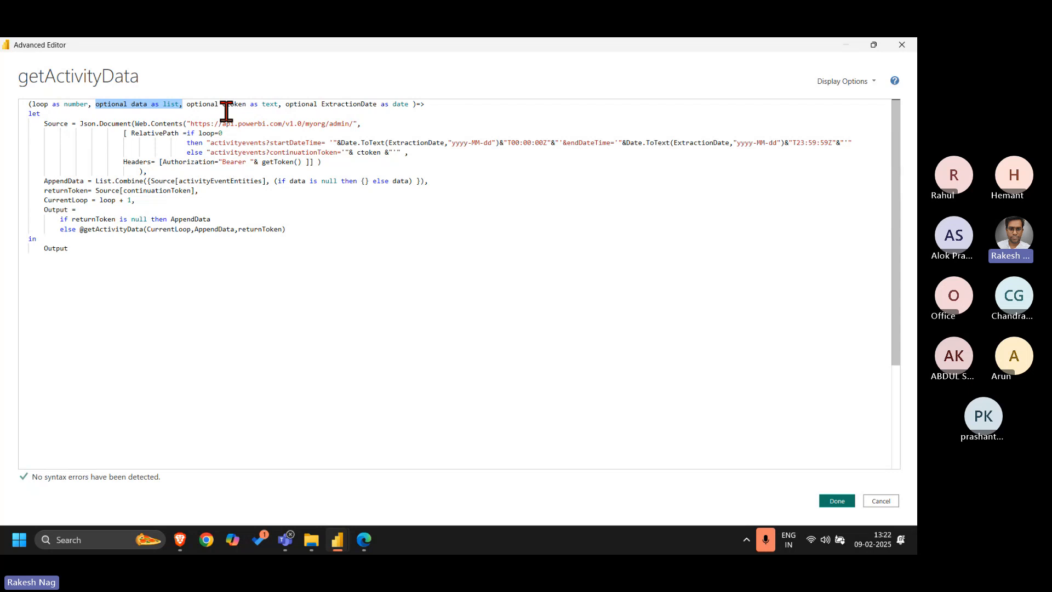
pyautogui.moveTo(222, 104); pyautogui.dragTo(246, 104)
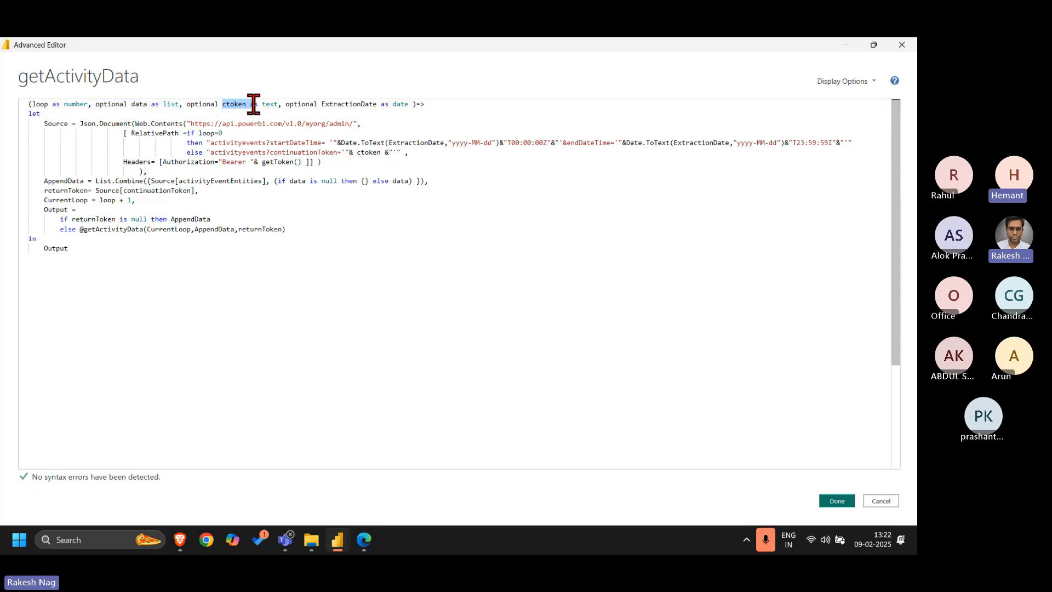
pyautogui.doubleClick(359, 104)
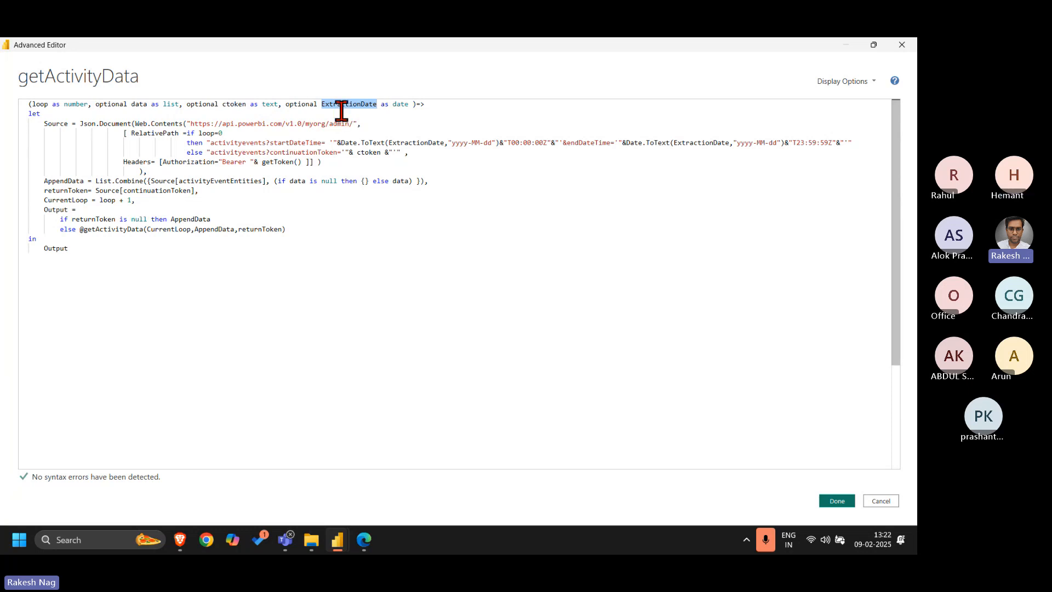
pyautogui.click(587, 308)
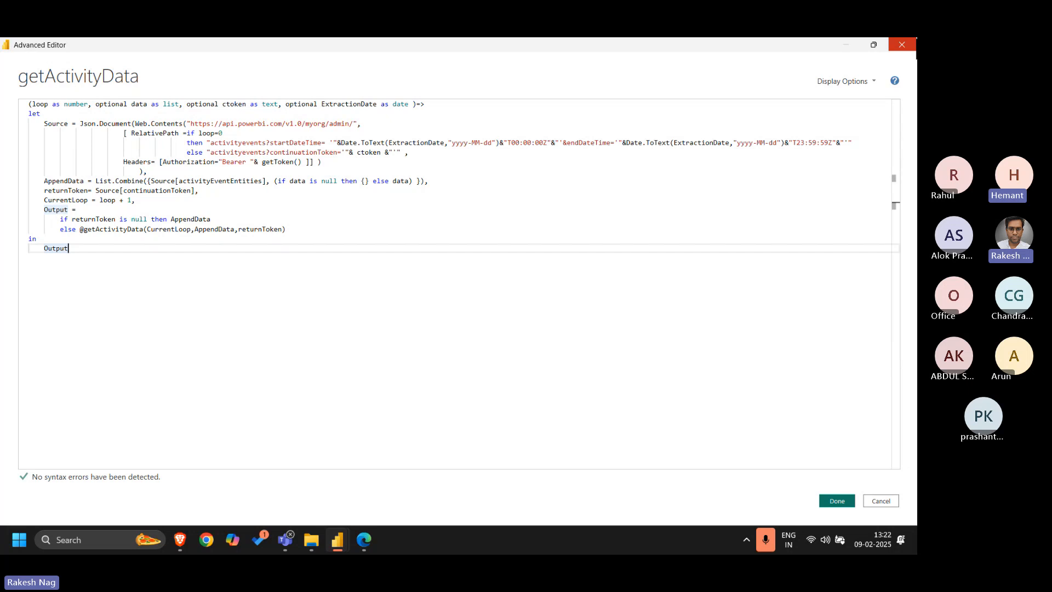
pyautogui.click(902, 44)
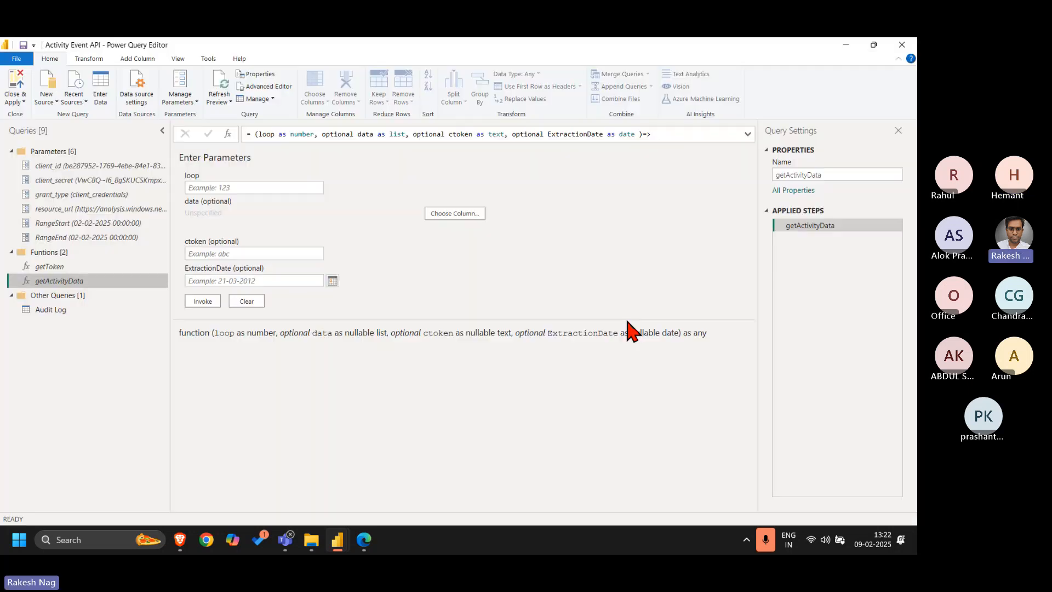
# Compare the Audit Log query's Source date formula with its final Changed Type1 table
pyautogui.click(84, 310)
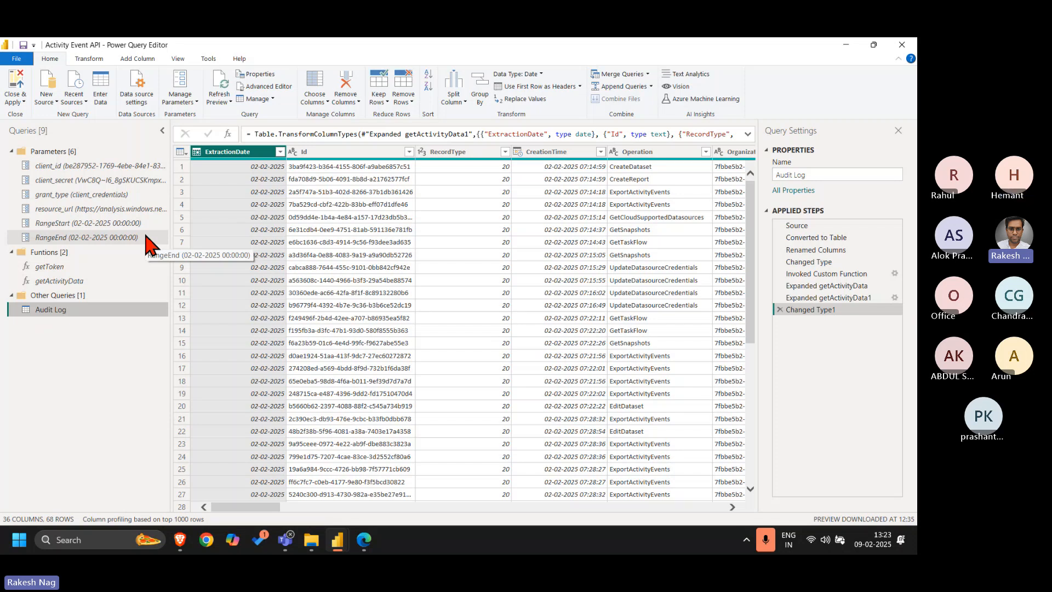
pyautogui.click(824, 227)
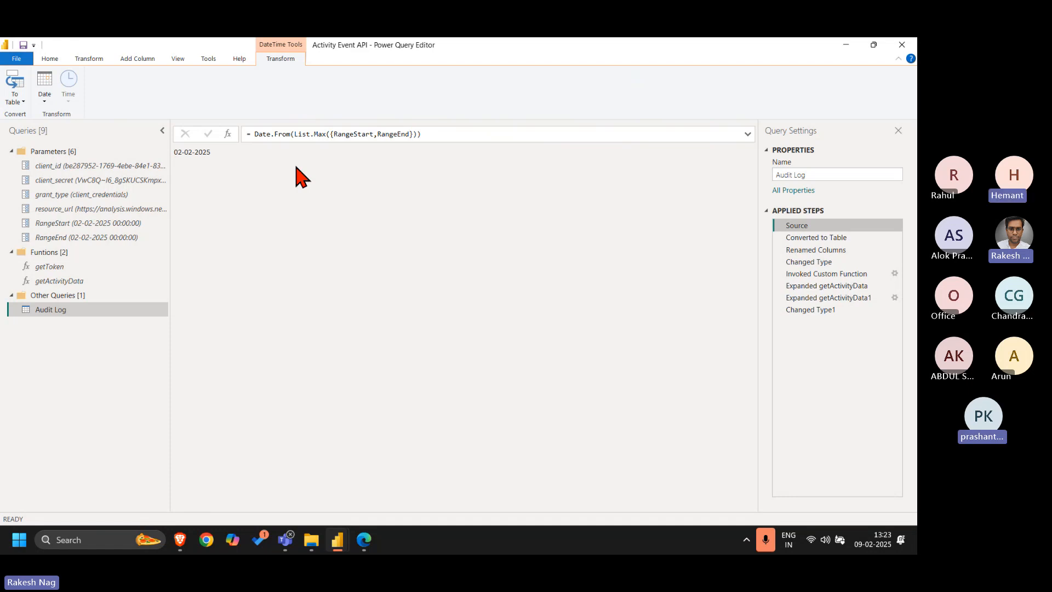
pyautogui.click(820, 310)
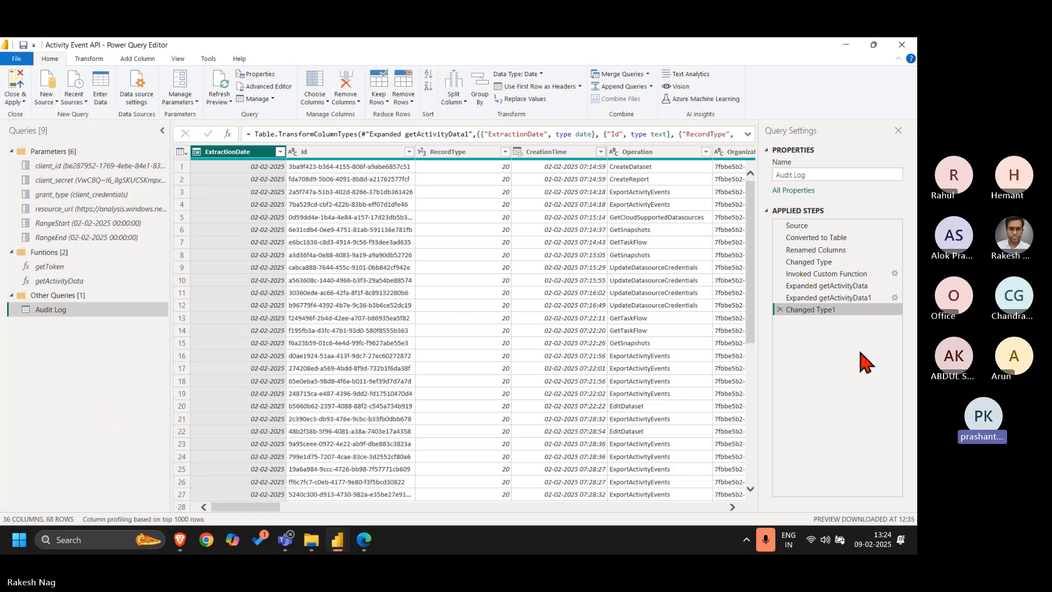
pyautogui.click(768, 540)
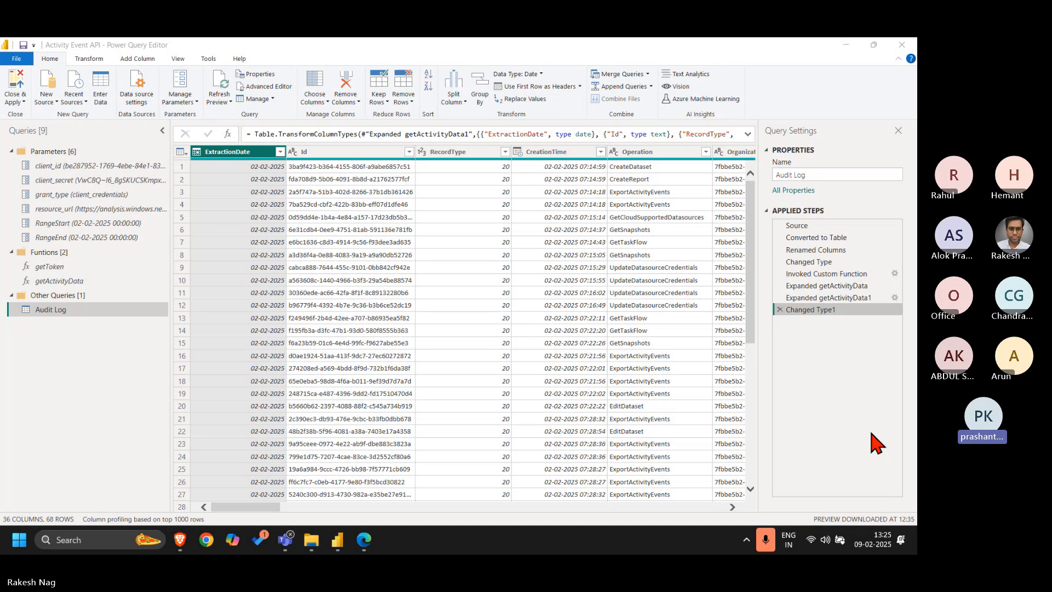
# Check the Get Activity Events reference and the Audit Log video playlist in the Brave browser, and return to Power Query Editor
pyautogui.moveTo(188, 544)
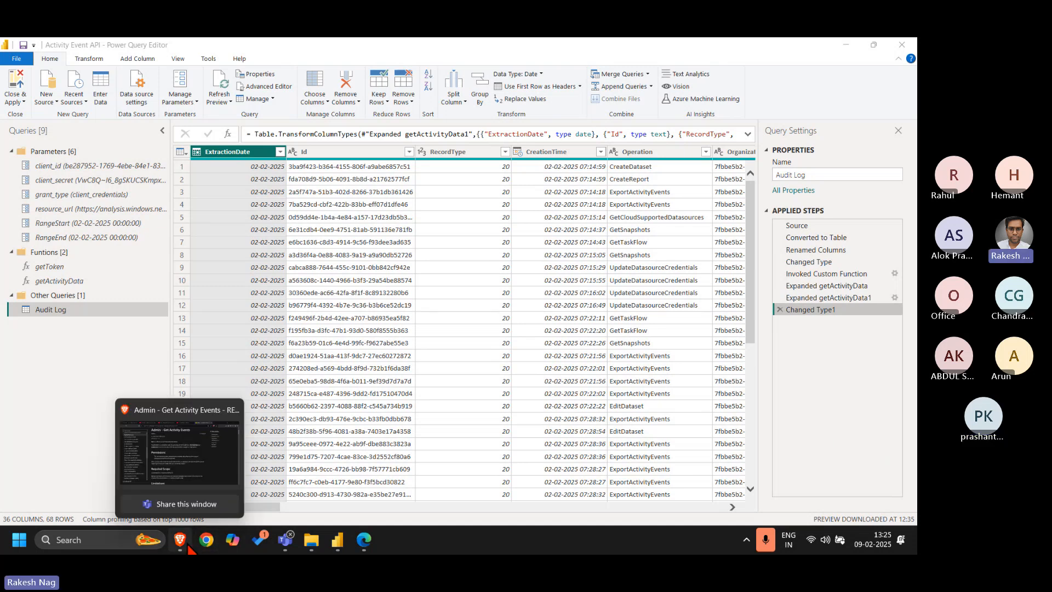
pyautogui.click(181, 462)
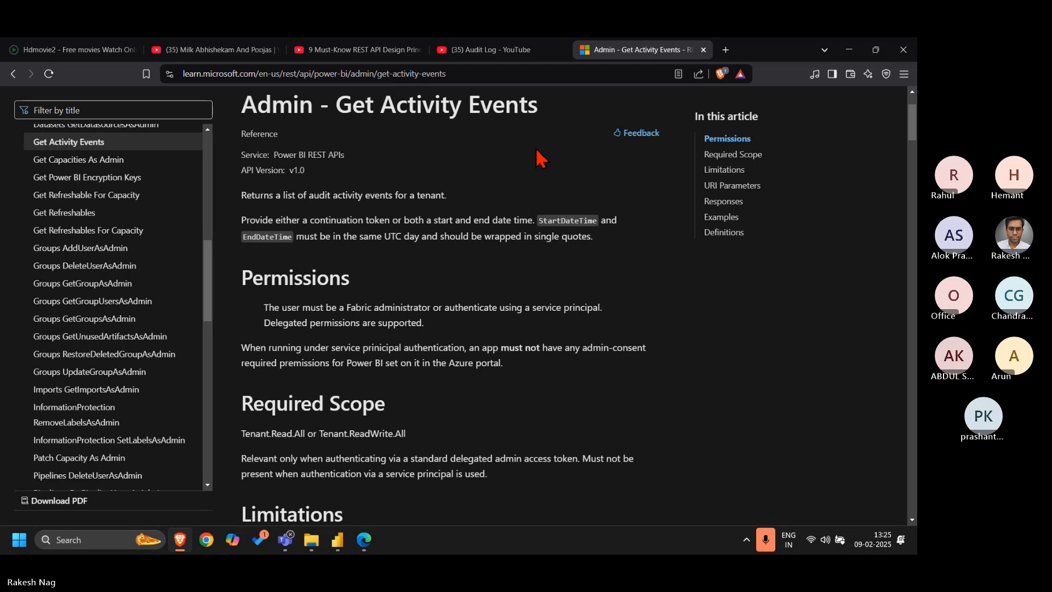
pyautogui.hotkey('ctrl', 'shift', 'Tab')
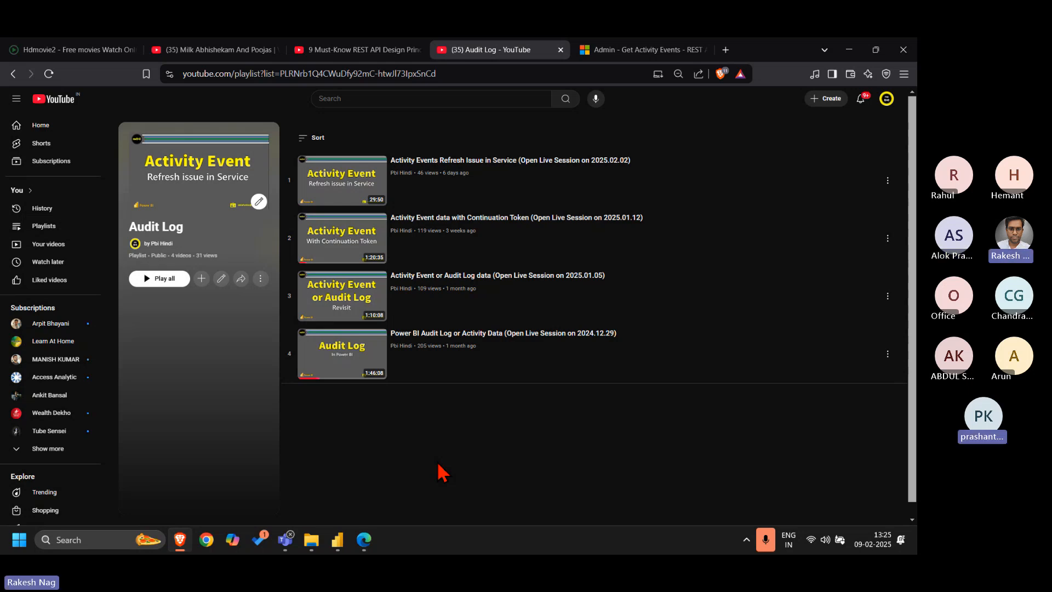
pyautogui.moveTo(367, 545)
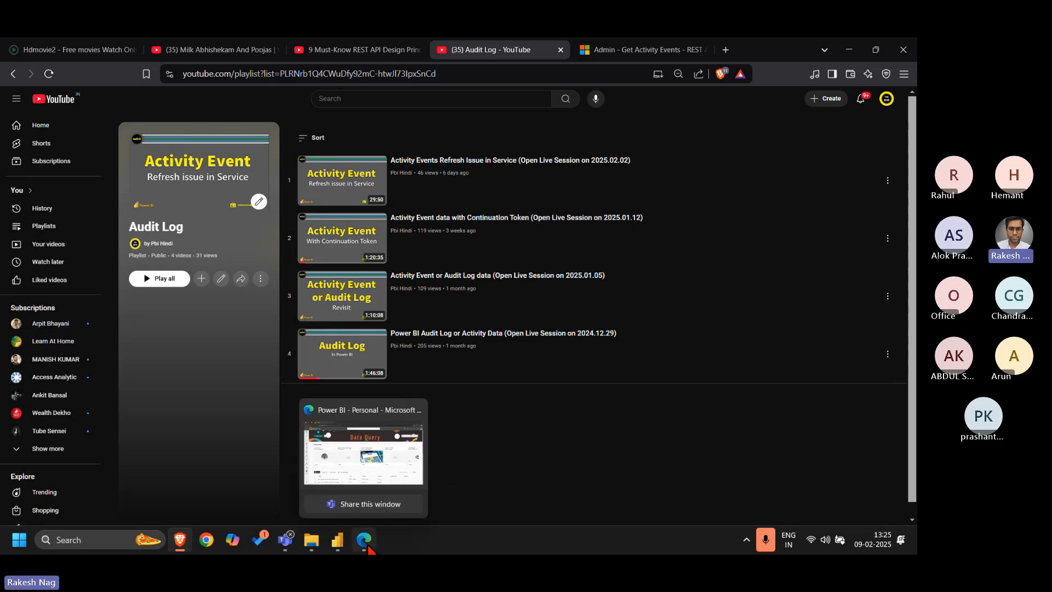
pyautogui.moveTo(337, 540)
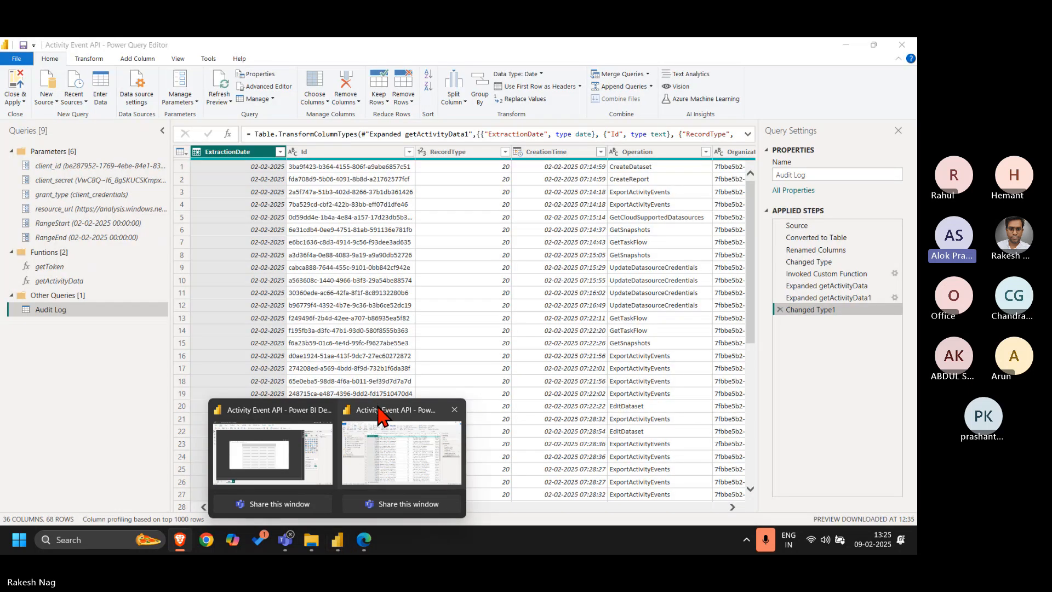
pyautogui.click(382, 415)
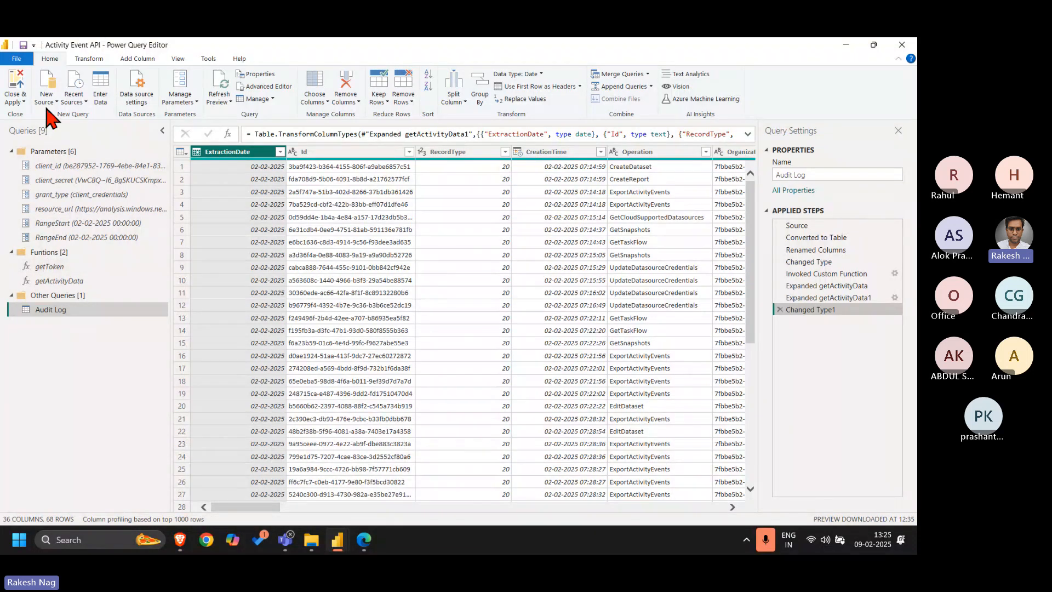
# Close and apply the query changes, and show the Audit Log table's fields in a wider Data pane with Visualizations collapsed
pyautogui.click(18, 87)
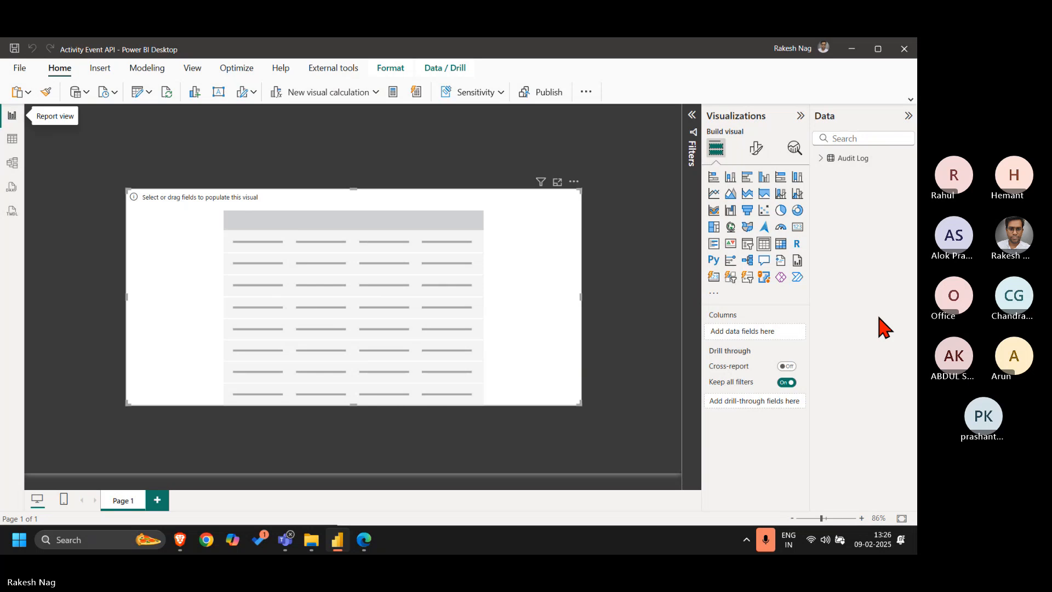
pyautogui.click(820, 158)
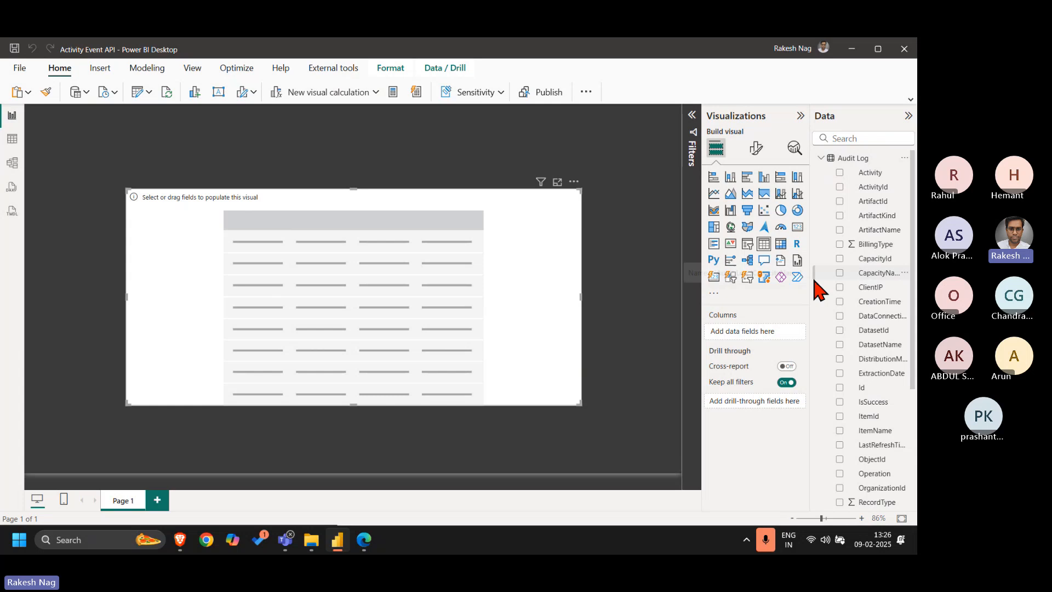
pyautogui.moveTo(810, 294); pyautogui.dragTo(751, 298)
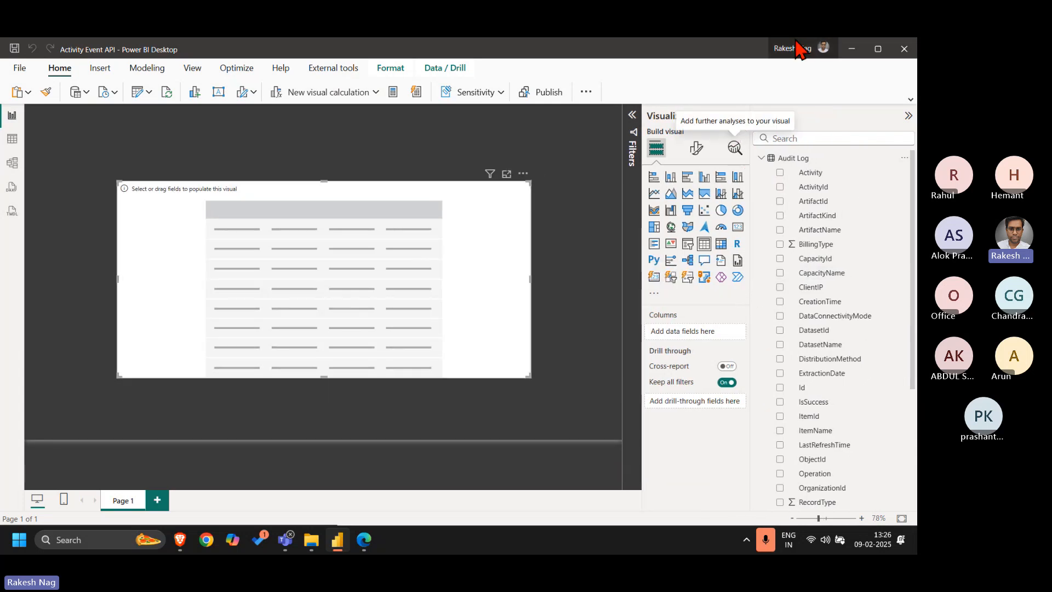
pyautogui.click(740, 116)
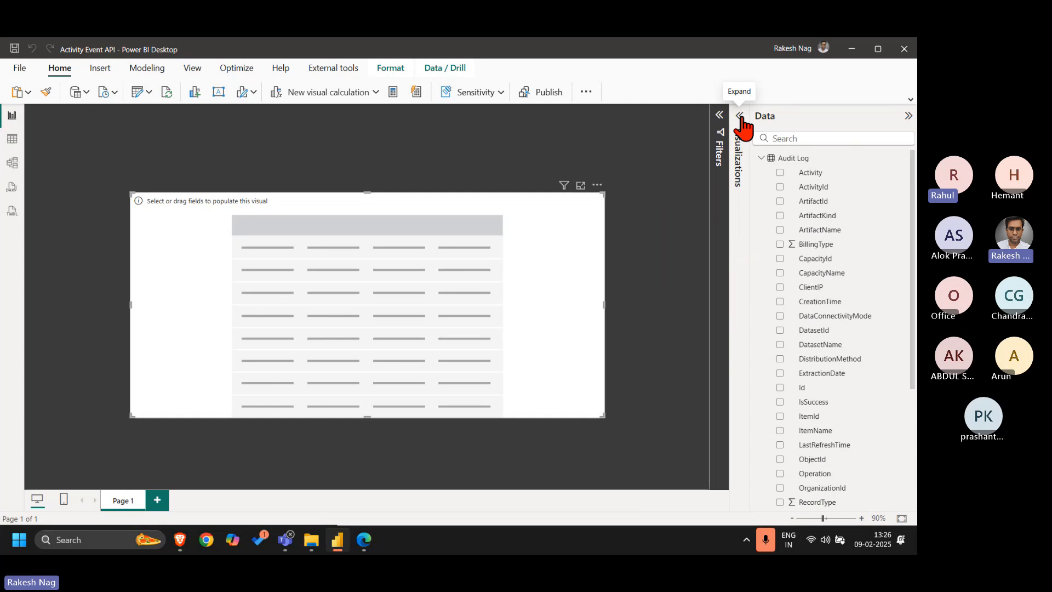
# Open the incremental refresh settings for the Audit Log table and enable incremental refresh
pyautogui.rightClick(811, 159)
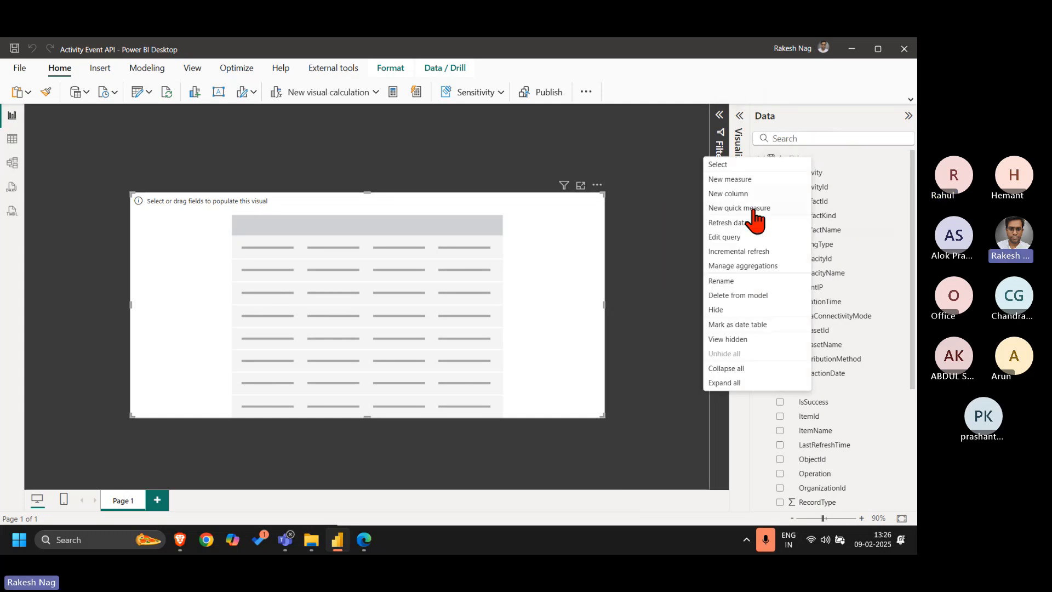
pyautogui.click(745, 252)
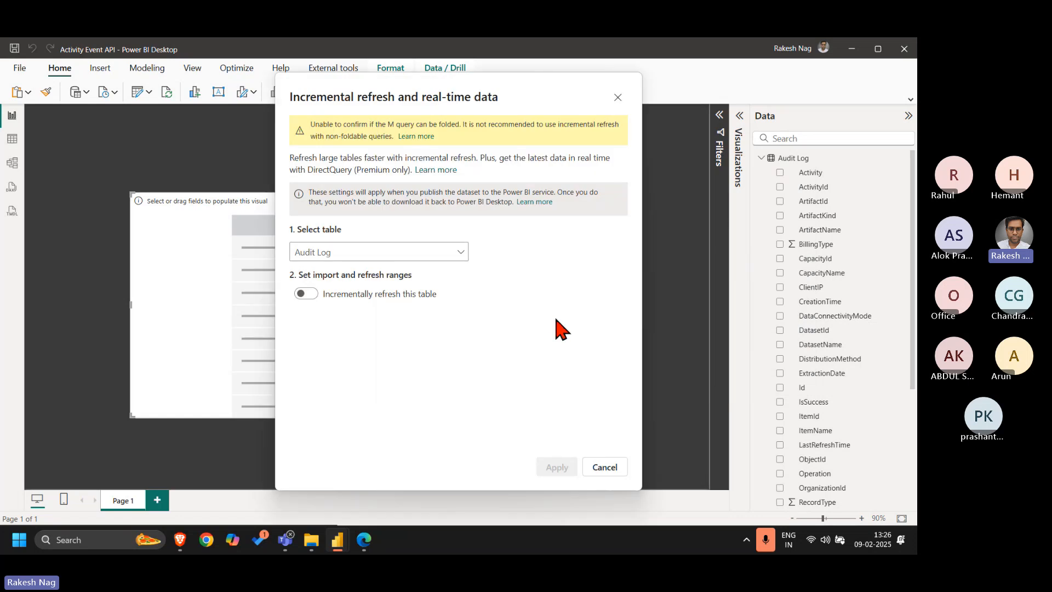
pyautogui.click(307, 296)
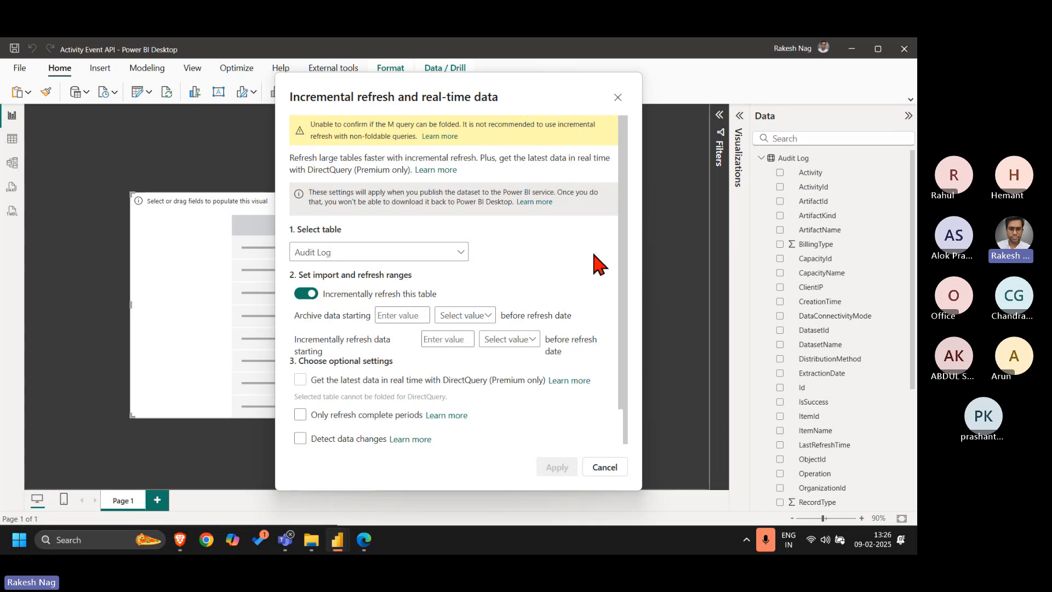
# Set the Audit Log archive period to start 12 months before the refresh date
pyautogui.scroll(-1, 599, 262)
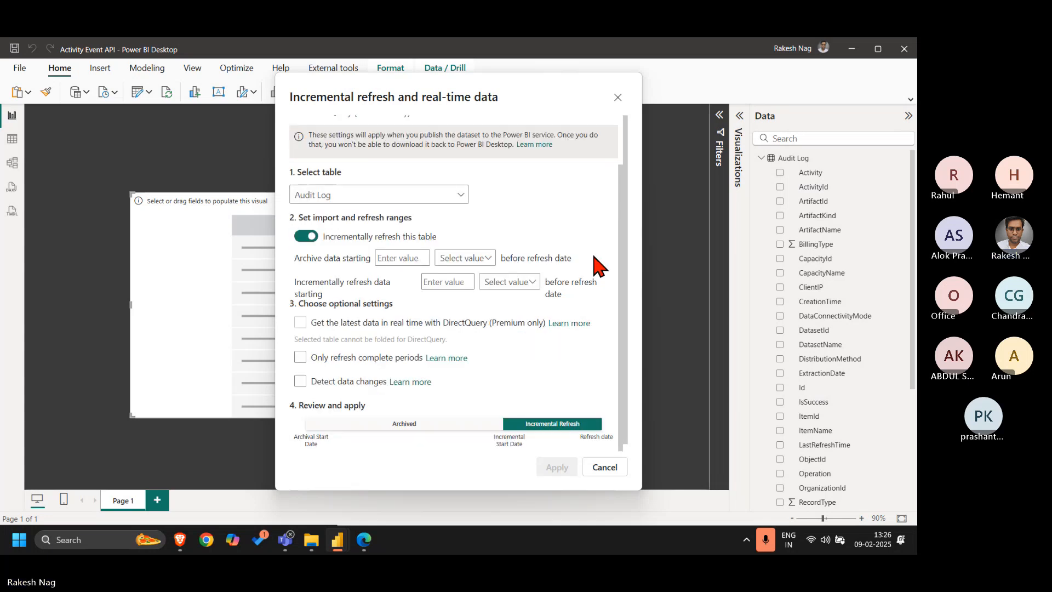
pyautogui.click(394, 260)
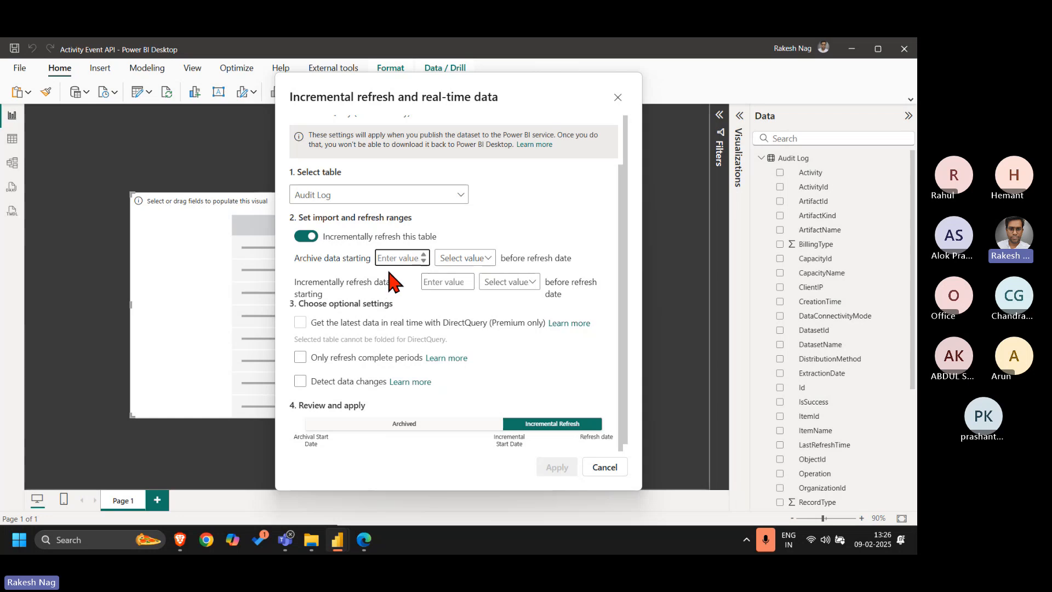
pyautogui.click(473, 259)
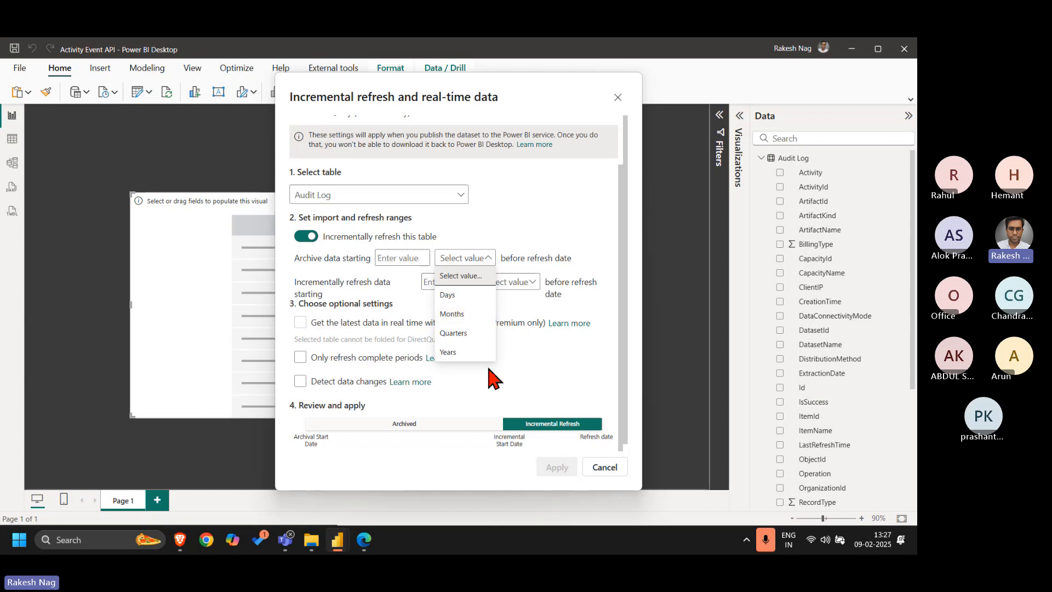
pyautogui.click(467, 316)
pyautogui.click(411, 261)
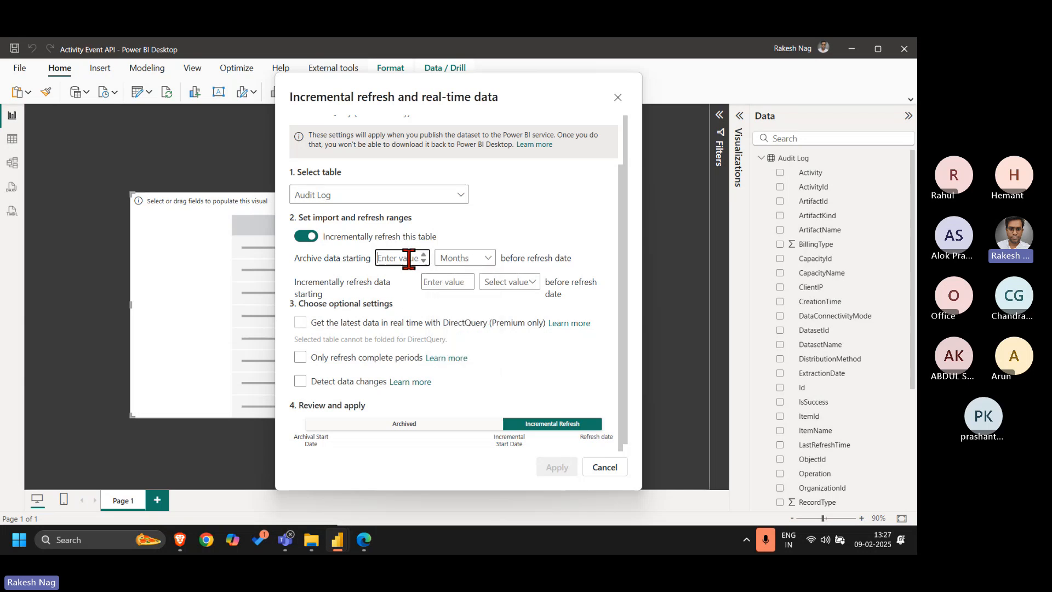
pyautogui.write('12')
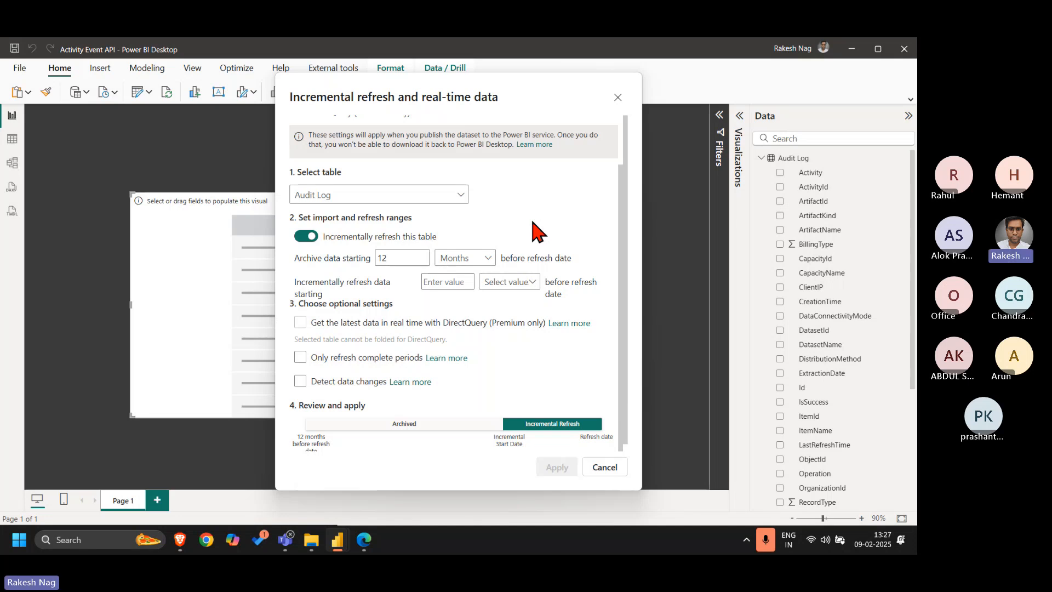
# Set the incremental refresh period to start 20 days before the refresh date
pyautogui.click(518, 282)
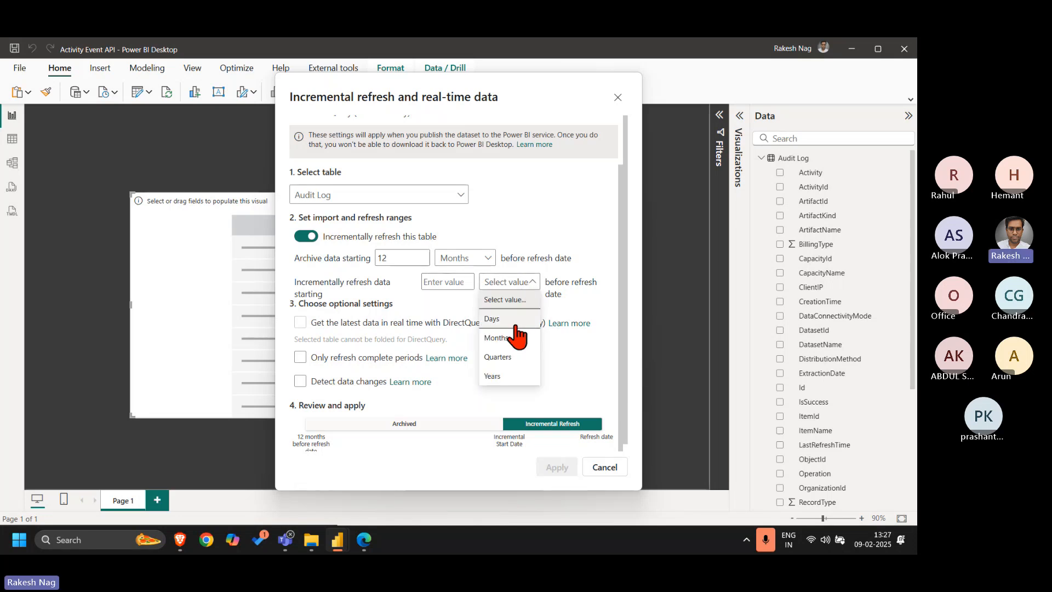
pyautogui.click(515, 327)
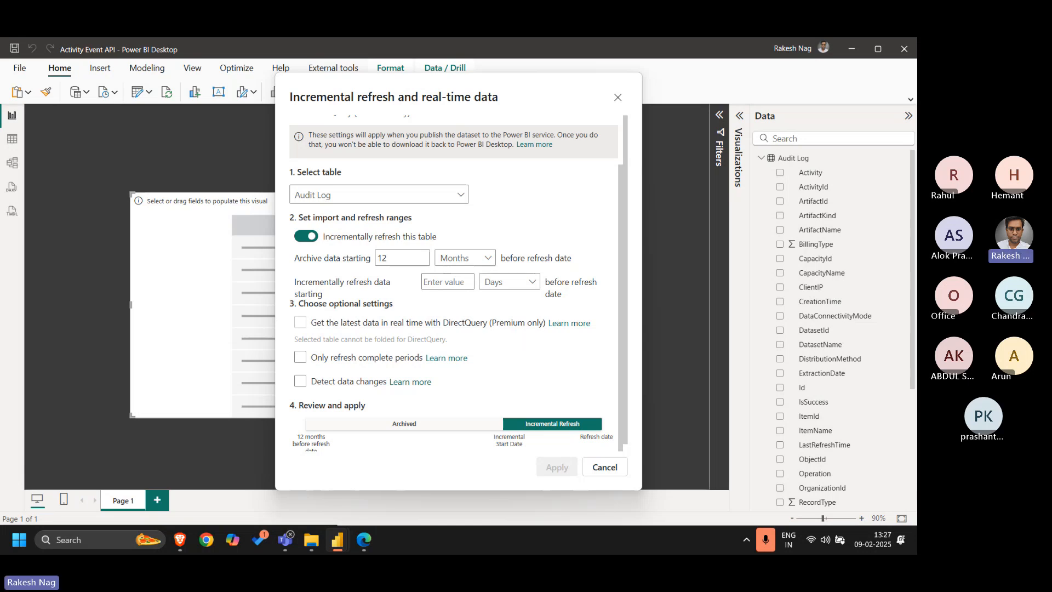
pyautogui.click(870, 540)
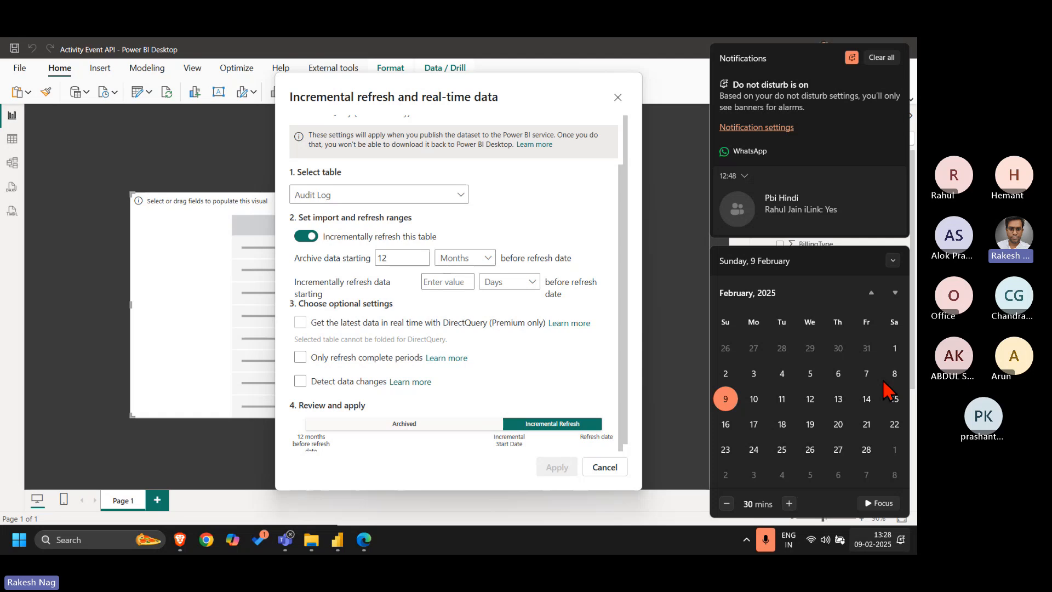
pyautogui.click(535, 372)
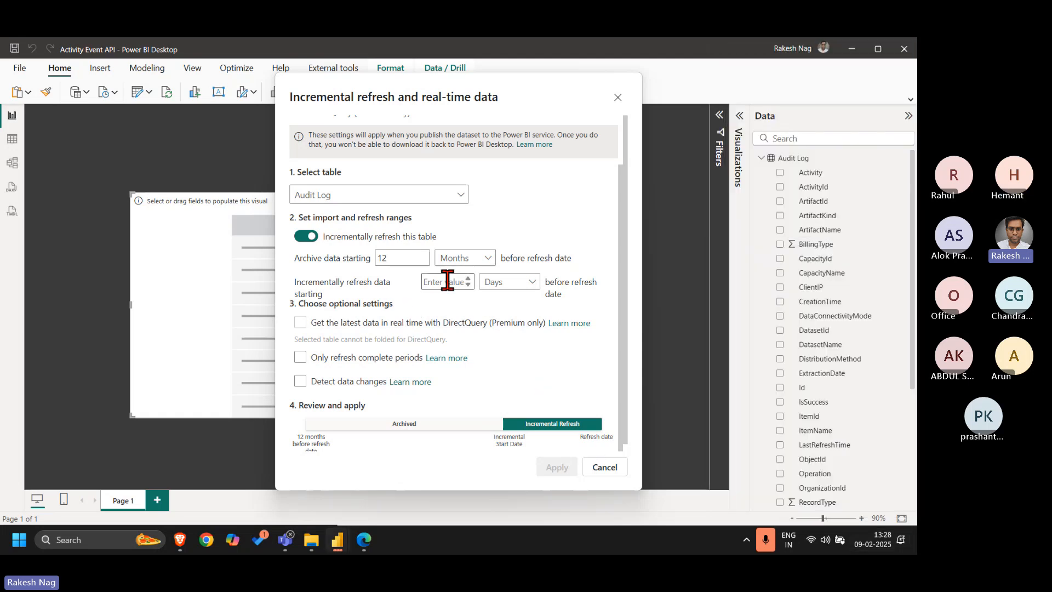
pyautogui.click(447, 281)
pyautogui.write('1')
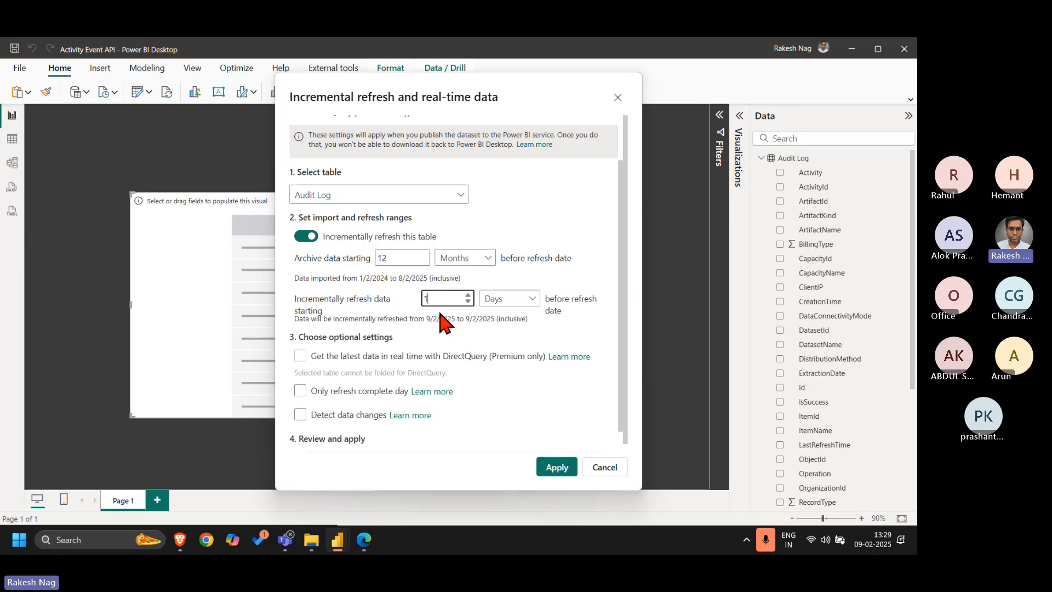
pyautogui.press('BackSpace')
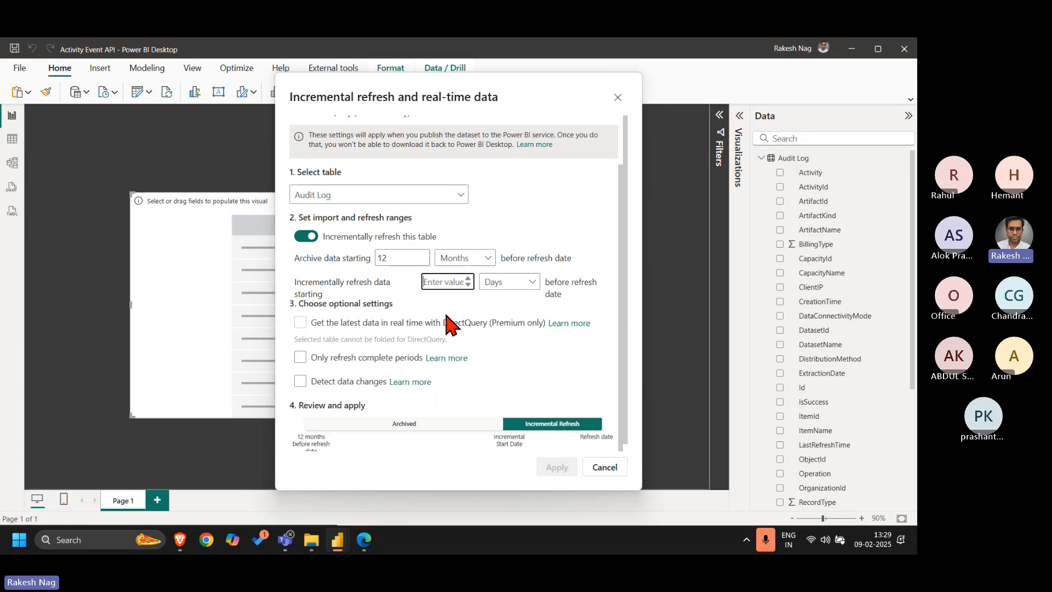
pyautogui.write('20')
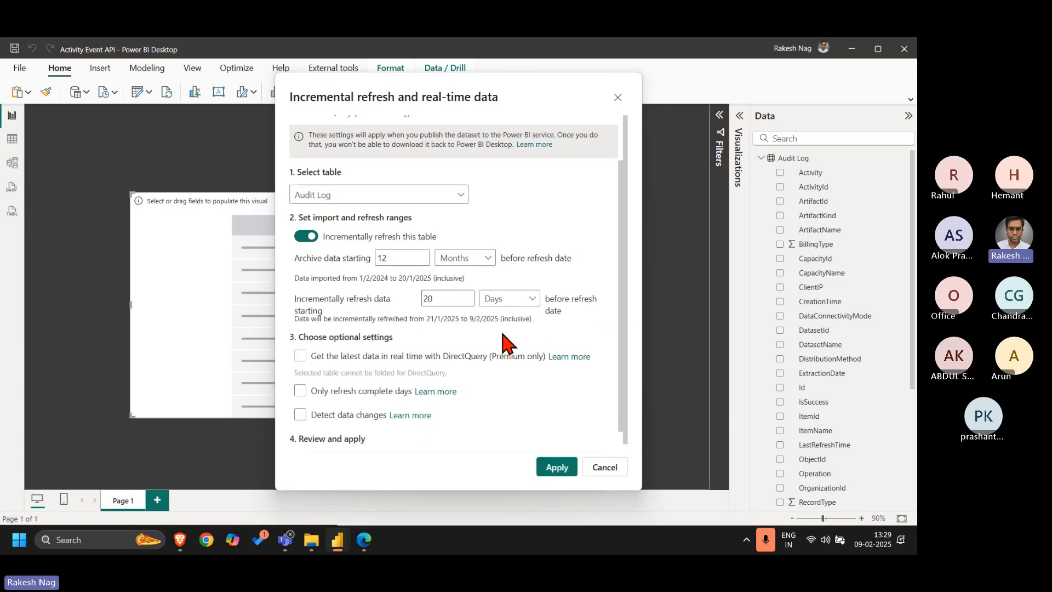
# Restrict refreshes to complete days only and apply the Audit Log incremental refresh policy
pyautogui.scroll(-1, 534, 398)
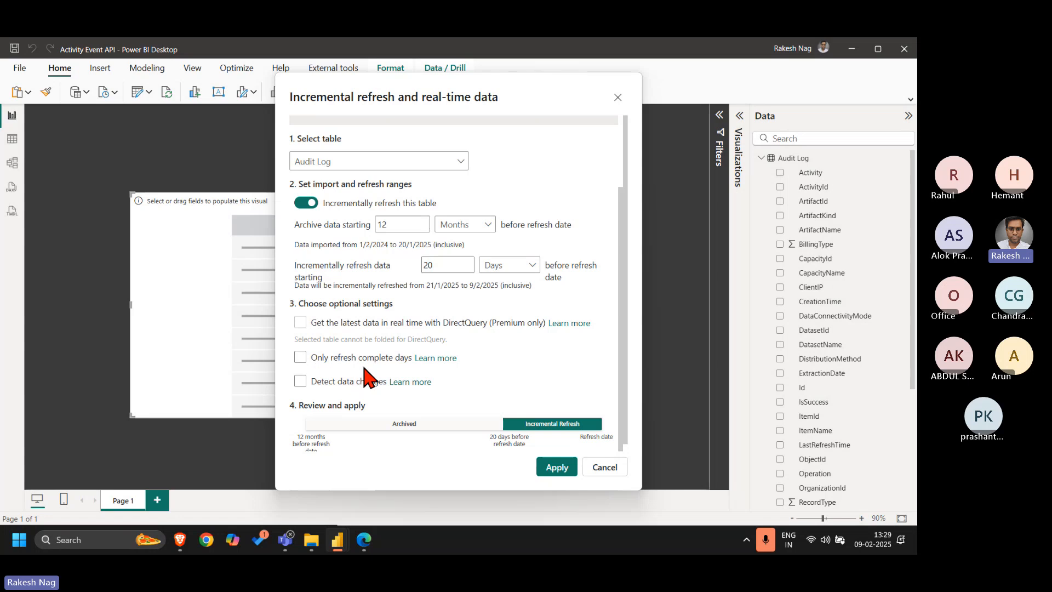
pyautogui.click(388, 361)
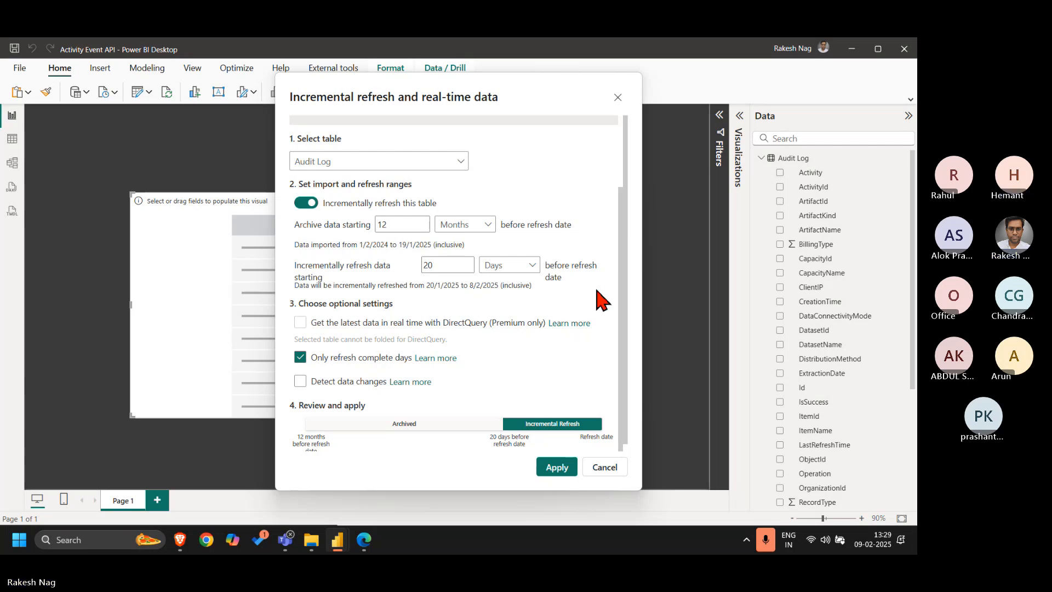
pyautogui.scroll(3, 601, 297)
pyautogui.scroll(-3, 601, 297)
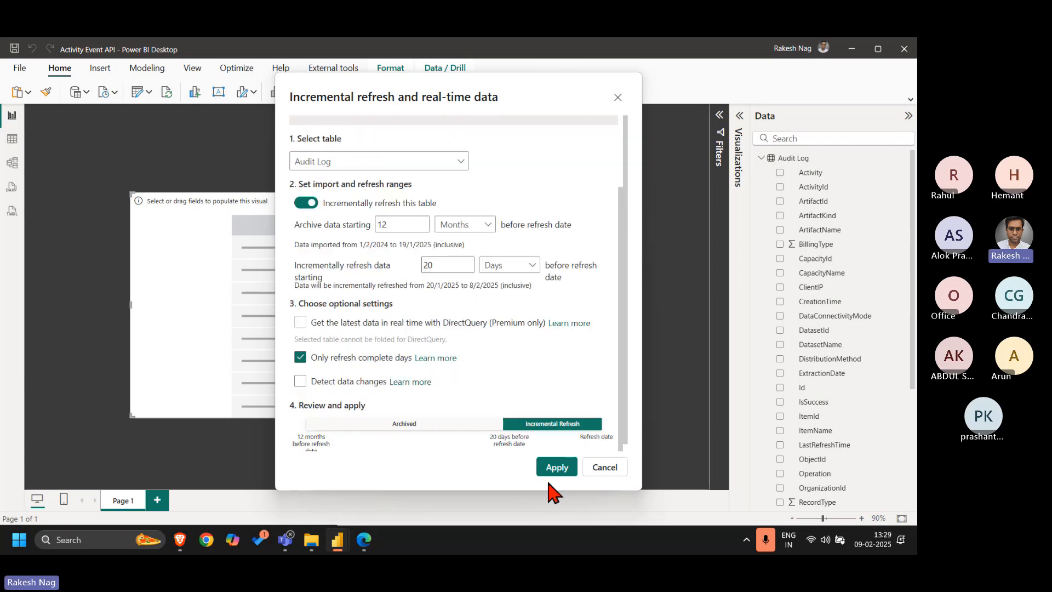
pyautogui.click(569, 470)
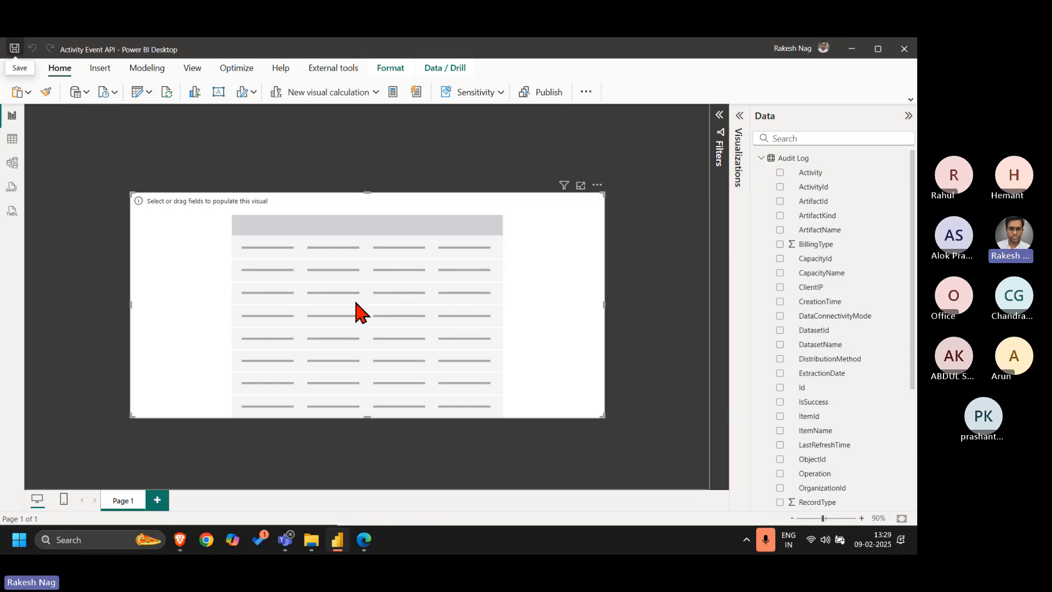
# Add the ExtractionDate field of Audit Log to the empty table visual
pyautogui.scroll(-5, 885, 298)
pyautogui.scroll(5, 885, 298)
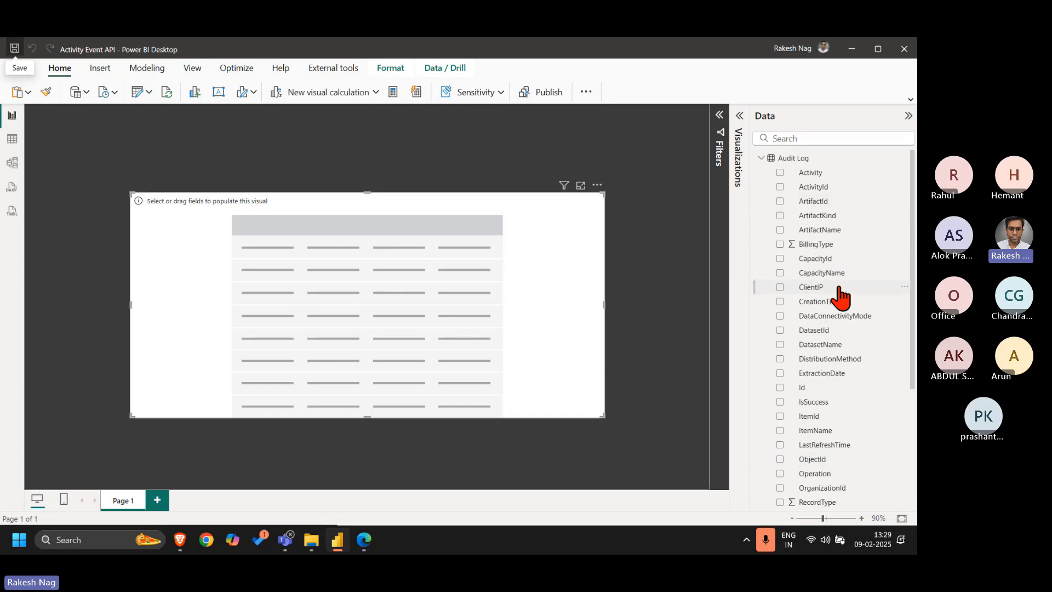
pyautogui.scroll(-3, 869, 429)
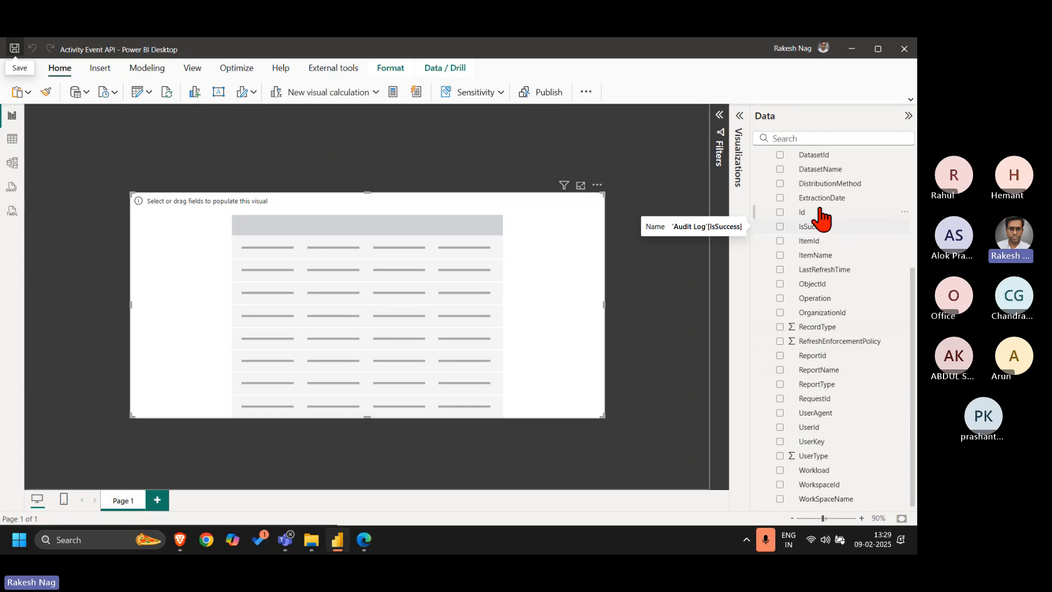
pyautogui.moveTo(821, 198); pyautogui.dragTo(422, 264)
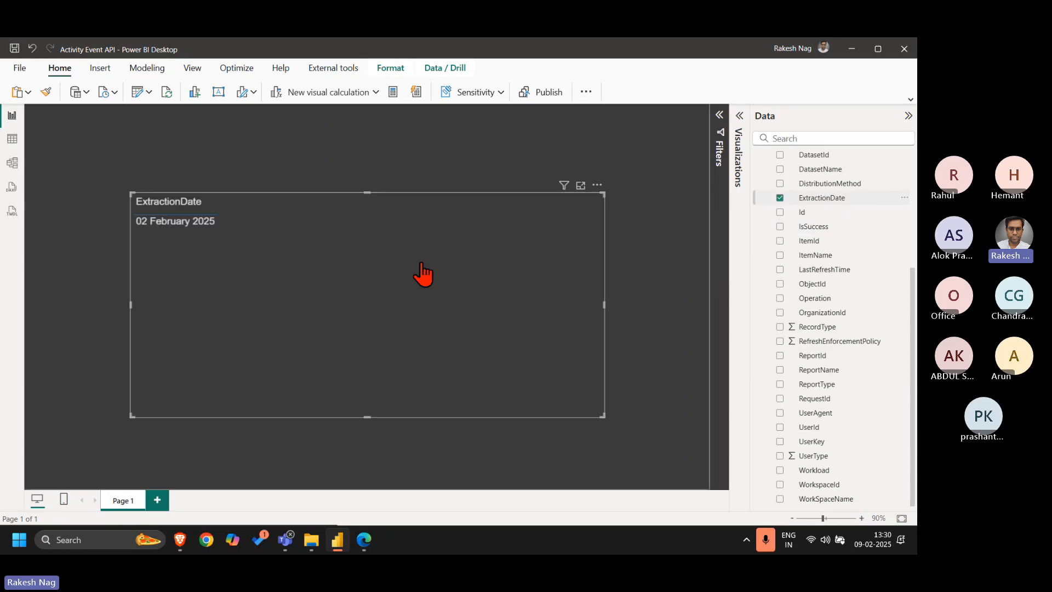
# Add the Id field as the table's second column and summarize it as Count
pyautogui.click(739, 129)
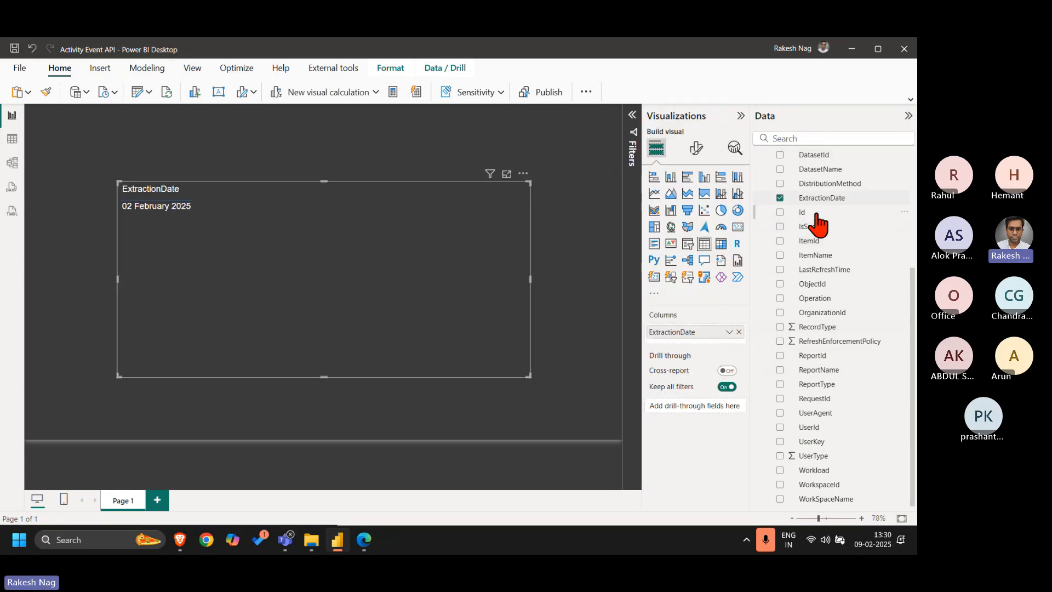
pyautogui.moveTo(816, 214); pyautogui.dragTo(706, 345)
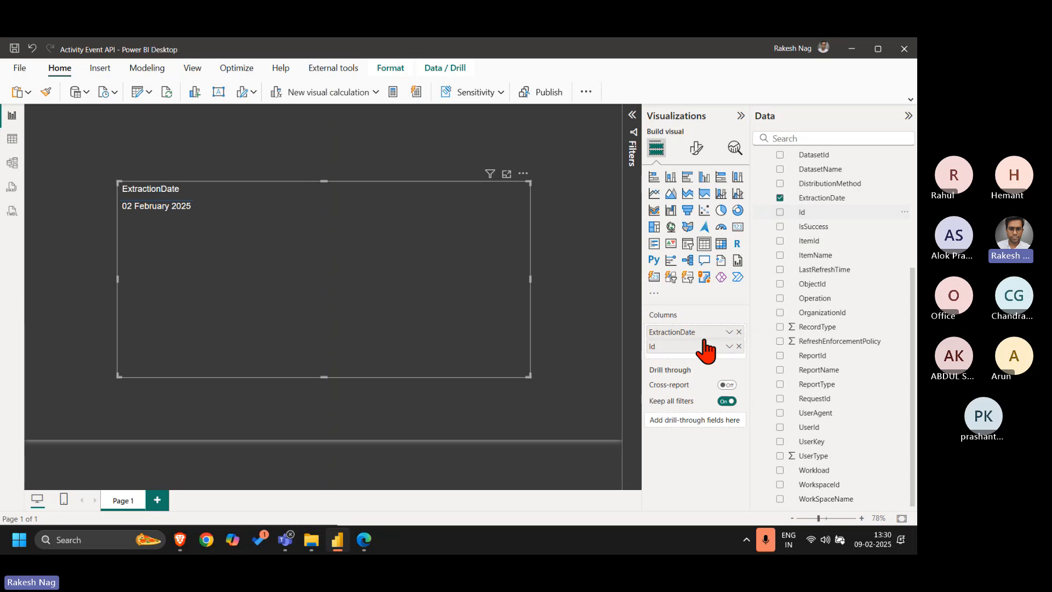
pyautogui.click(728, 347)
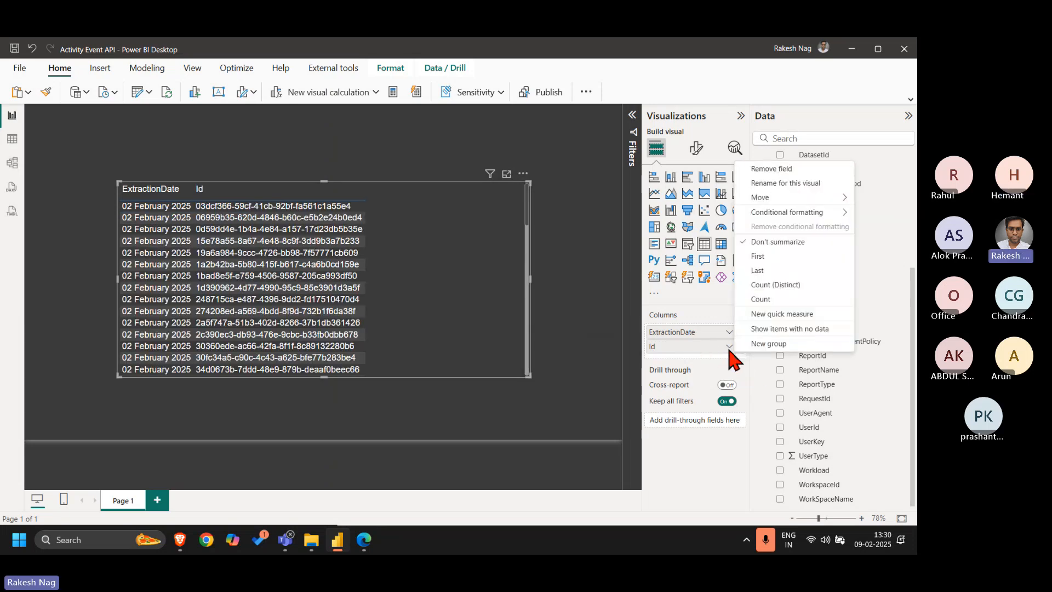
pyautogui.click(765, 300)
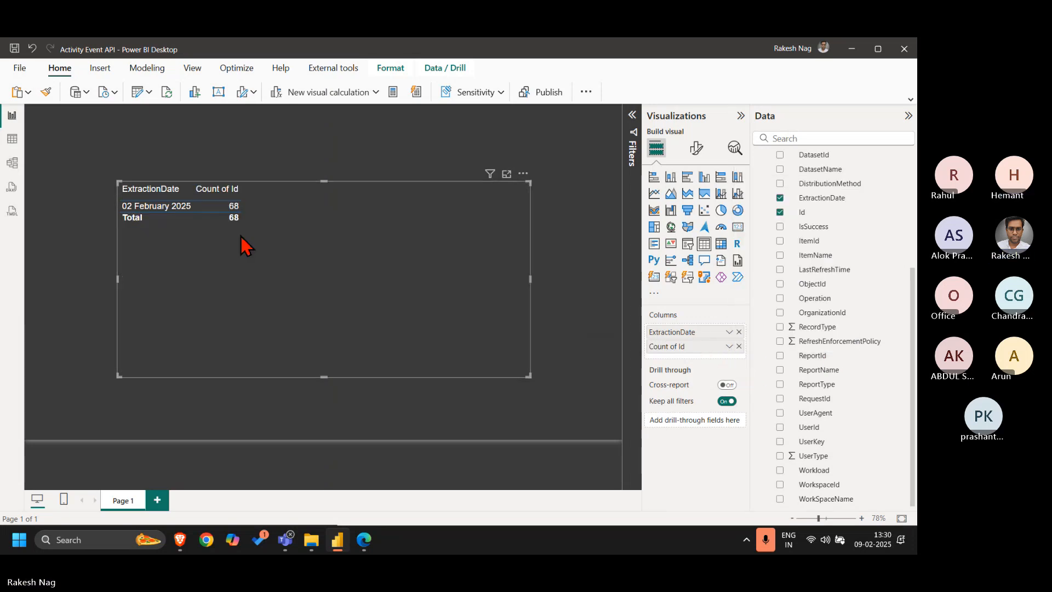
pyautogui.click(729, 332)
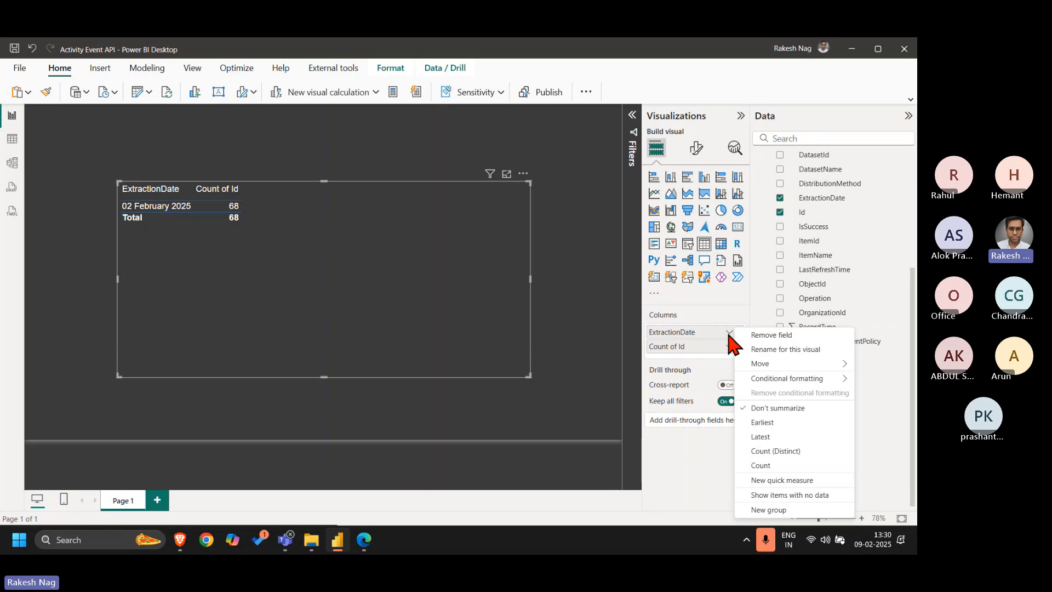
pyautogui.click(774, 466)
pyautogui.click(729, 332)
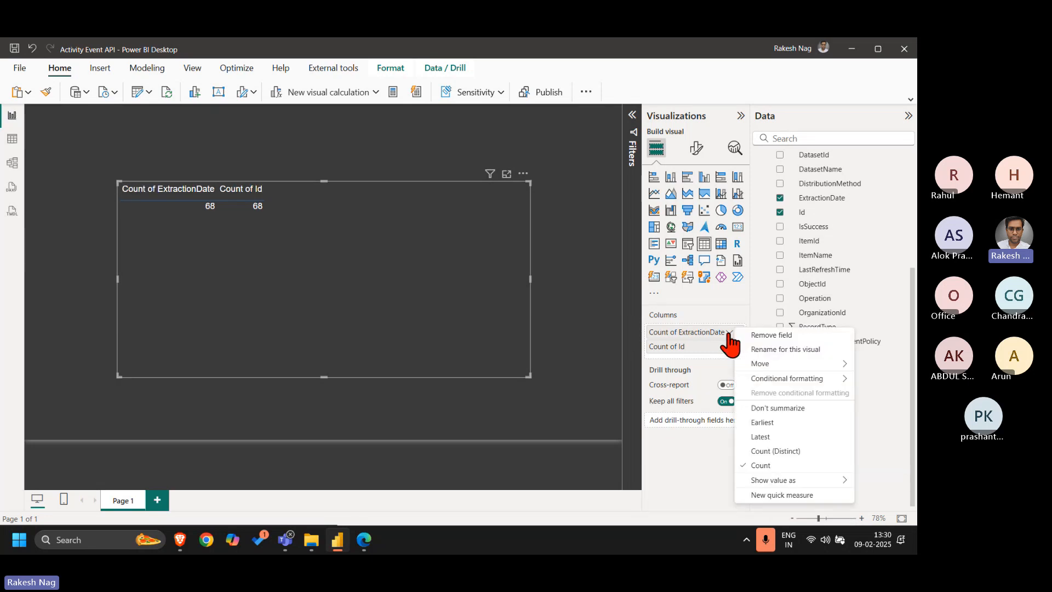
pyautogui.click(749, 408)
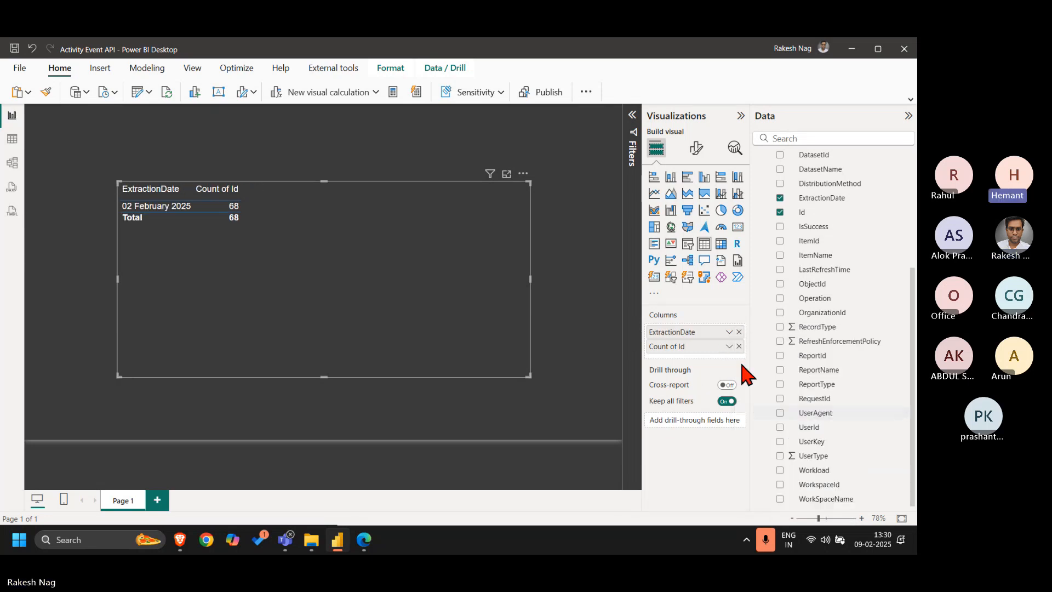
# Show items with no data for ExtractionDate, and make the table visual taller and narrower, placed higher on the page
pyautogui.click(728, 332)
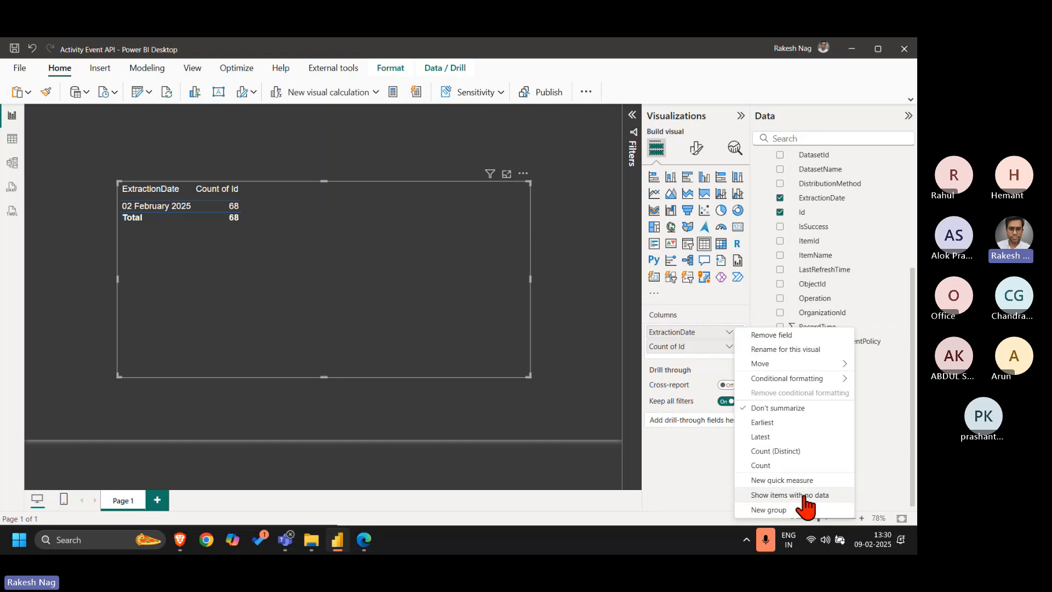
pyautogui.click(772, 495)
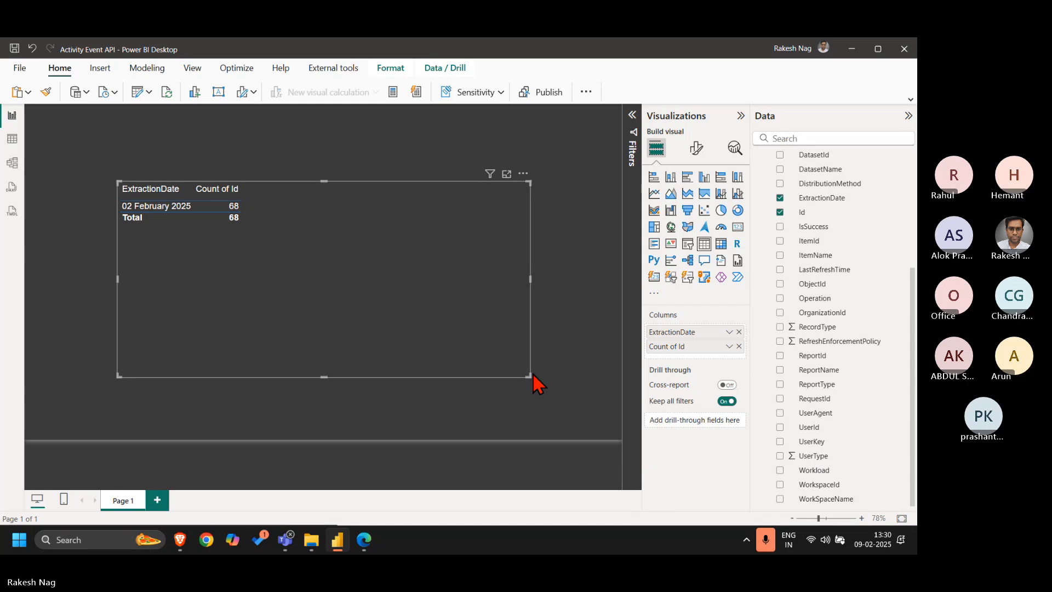
pyautogui.moveTo(530, 376); pyautogui.dragTo(512, 419)
pyautogui.click(568, 285)
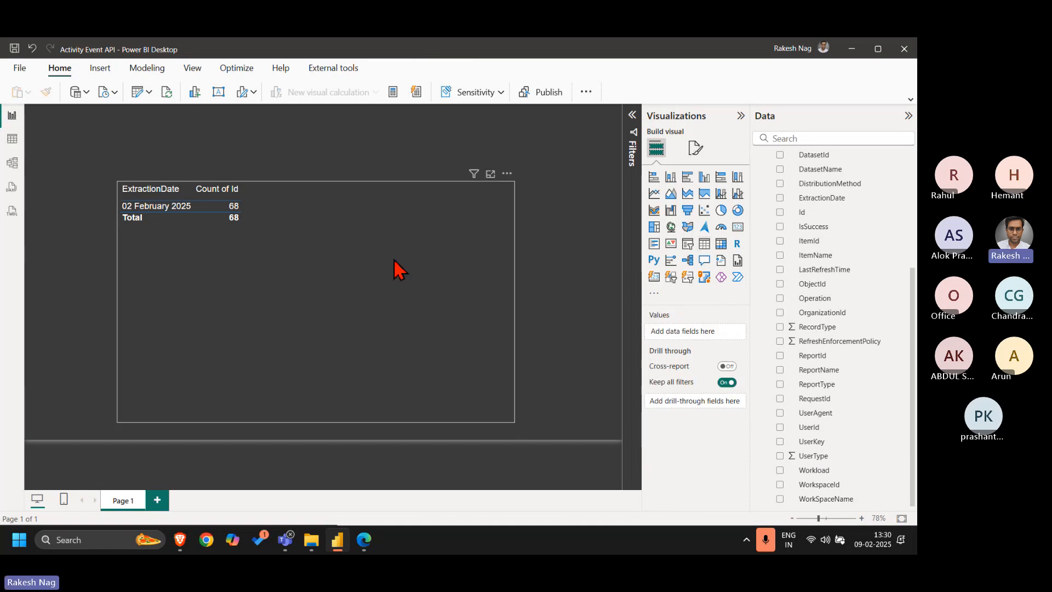
pyautogui.moveTo(397, 268); pyautogui.dragTo(404, 233)
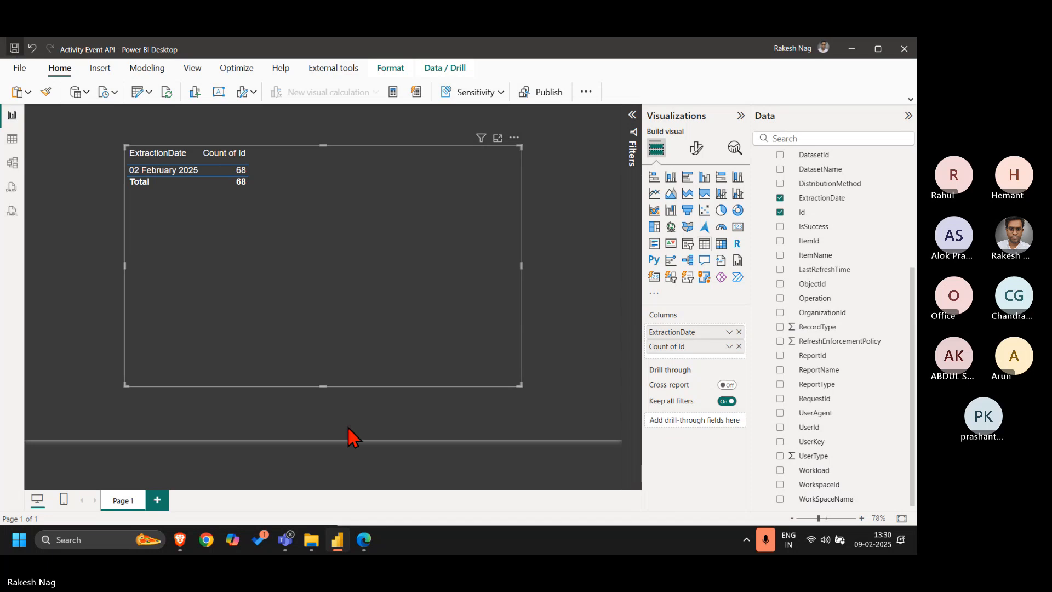
# Switch to the Power BI service in Edge and open the Audit Log workspace
pyautogui.click(364, 540)
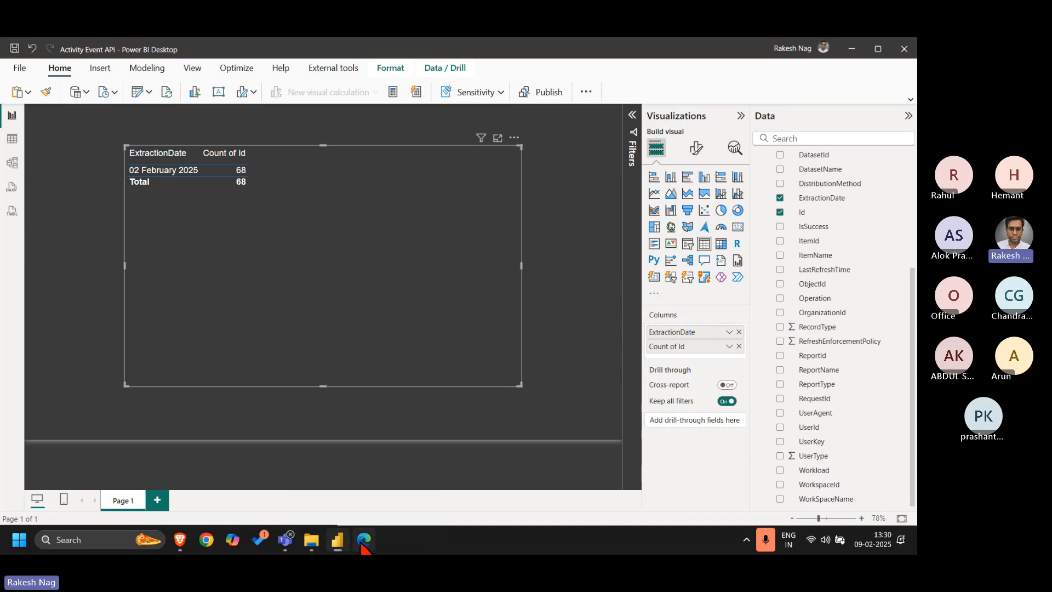
pyautogui.click(21, 394)
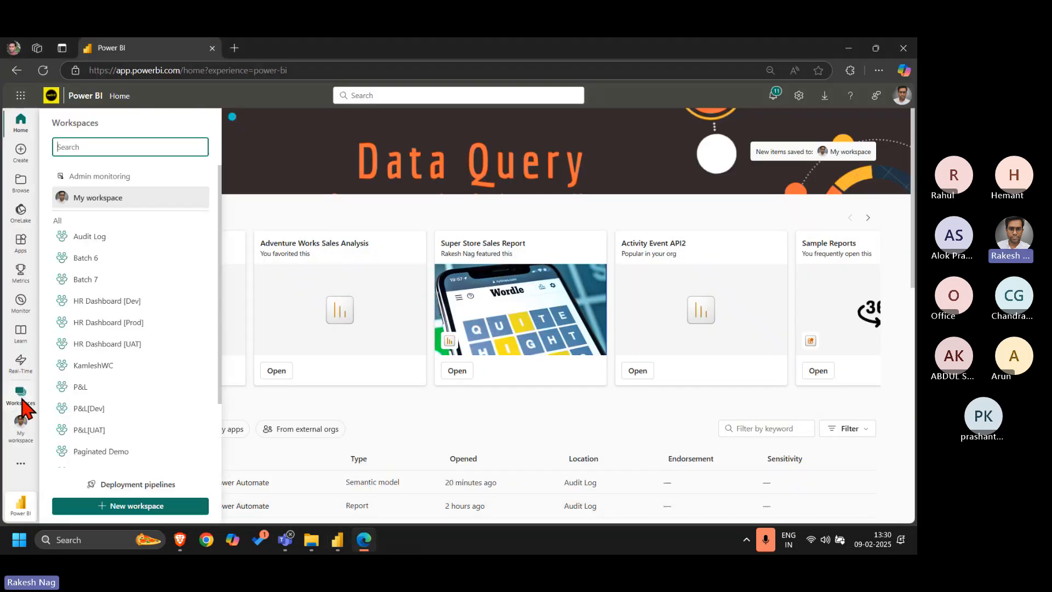
pyautogui.click(130, 238)
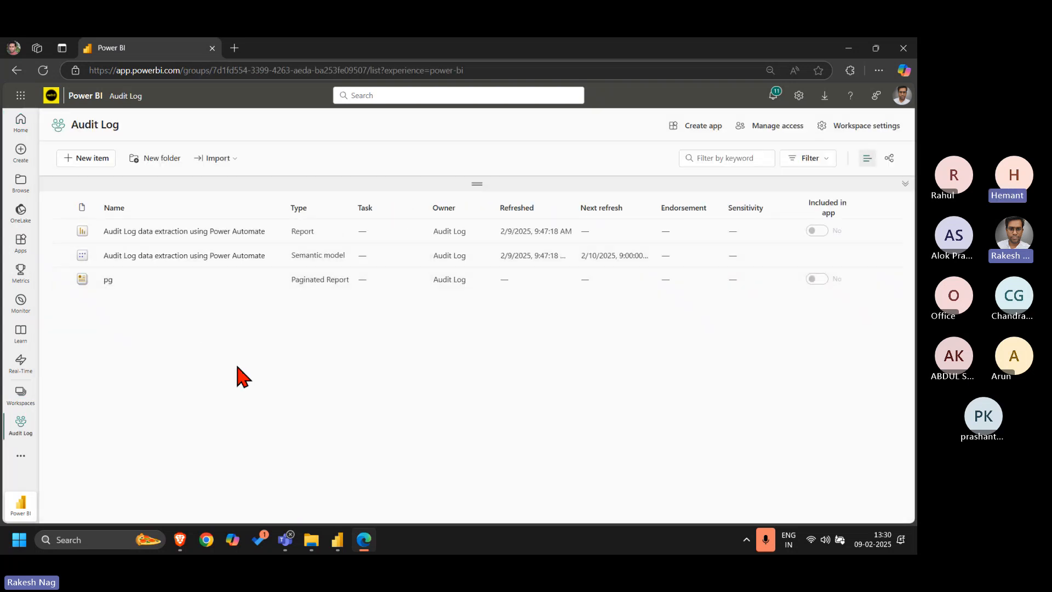
# Import Activity Event API.pbix from this computer's Downloads folder into the Audit Log workspace
pyautogui.click(234, 159)
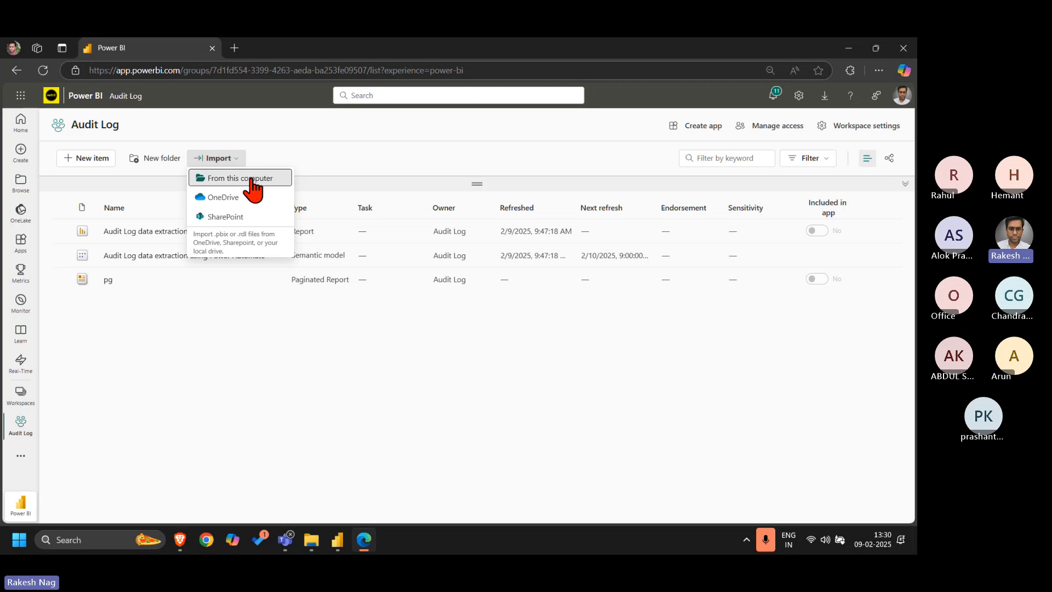
pyautogui.click(247, 178)
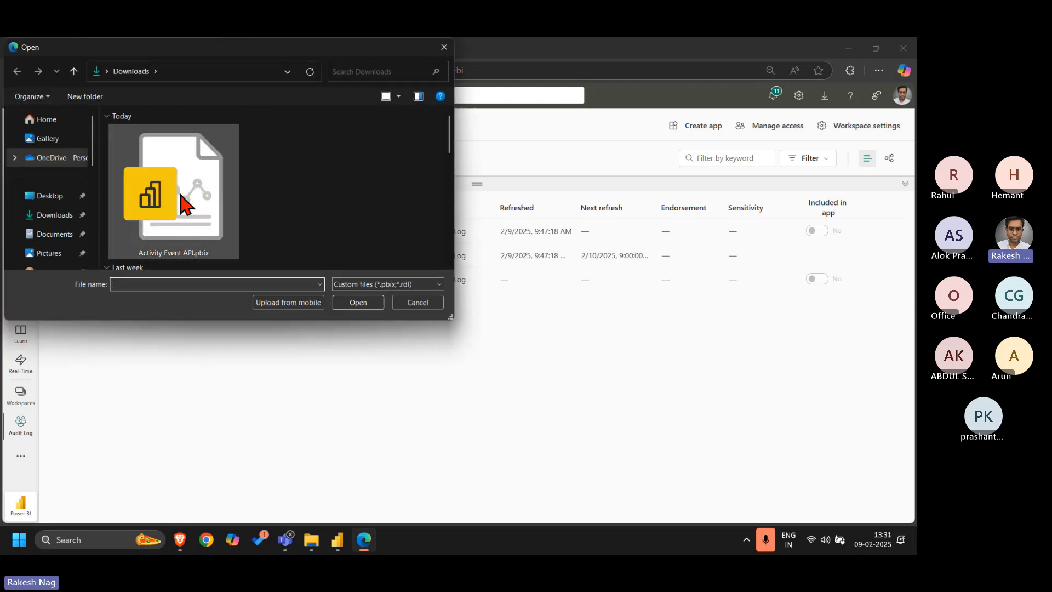
pyautogui.doubleClick(184, 206)
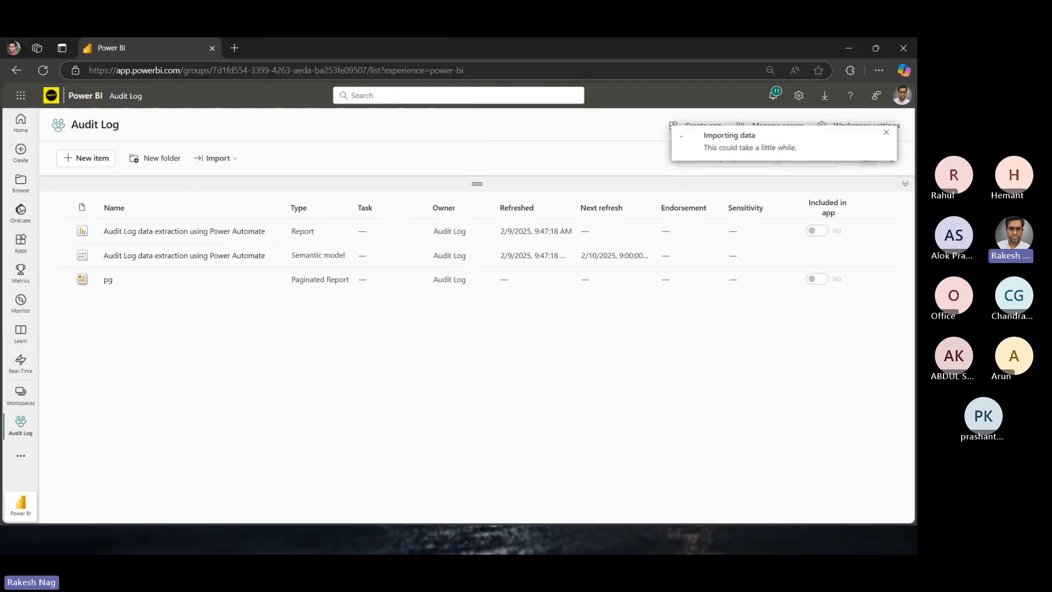
pyautogui.click(764, 545)
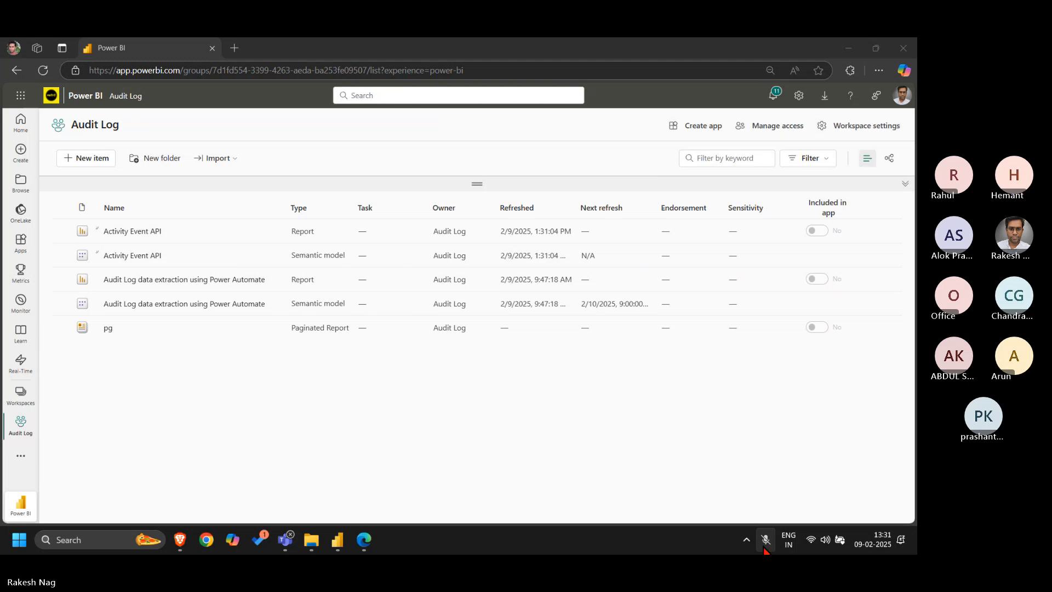
pyautogui.click(764, 546)
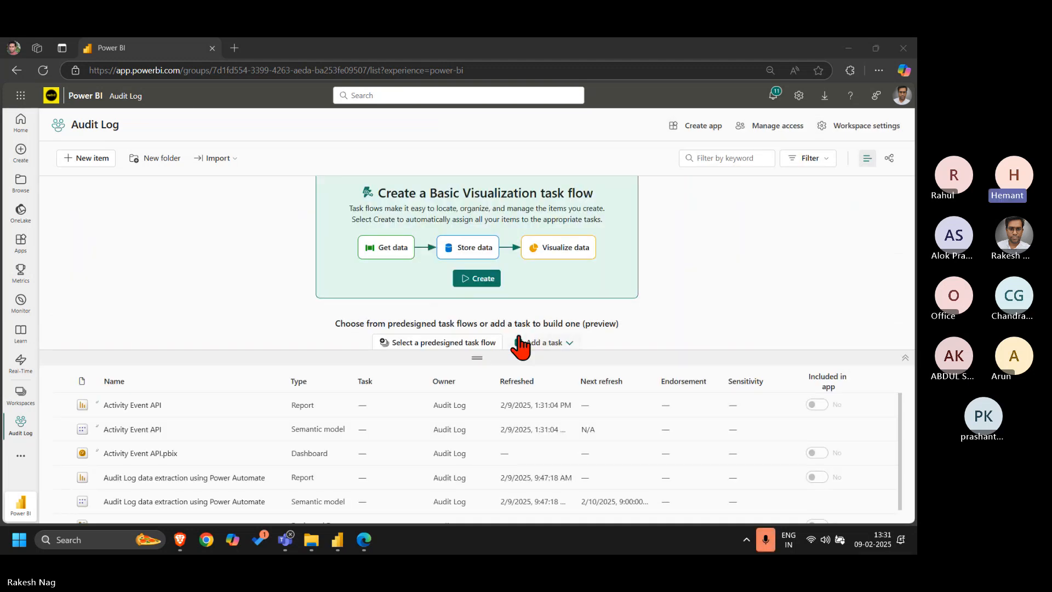
# Collapse the task flow area and delete the Activity Event API.pbix dashboard from the workspace
pyautogui.click(905, 357)
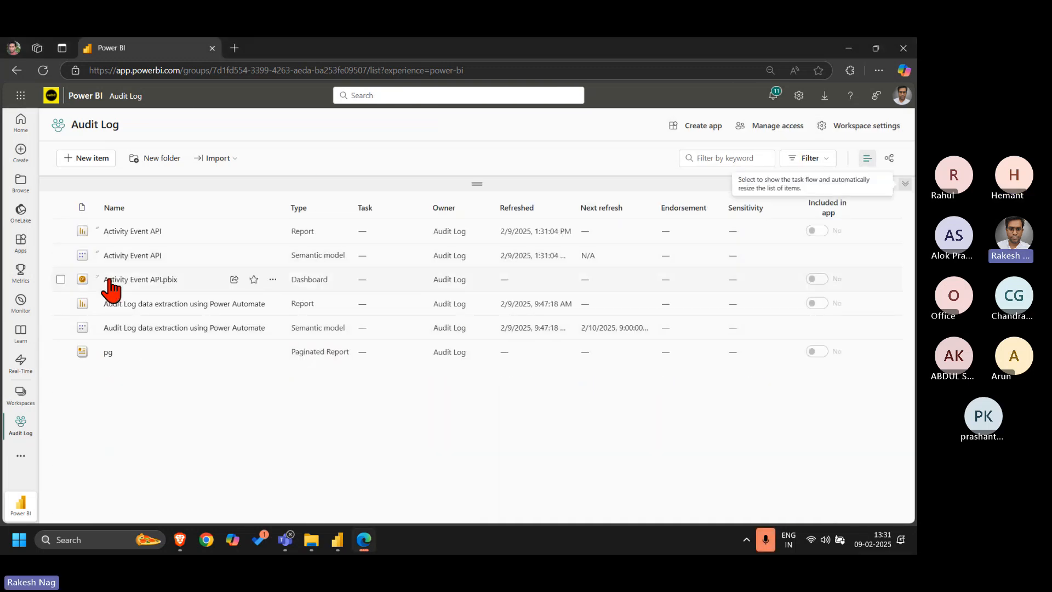
pyautogui.click(271, 280)
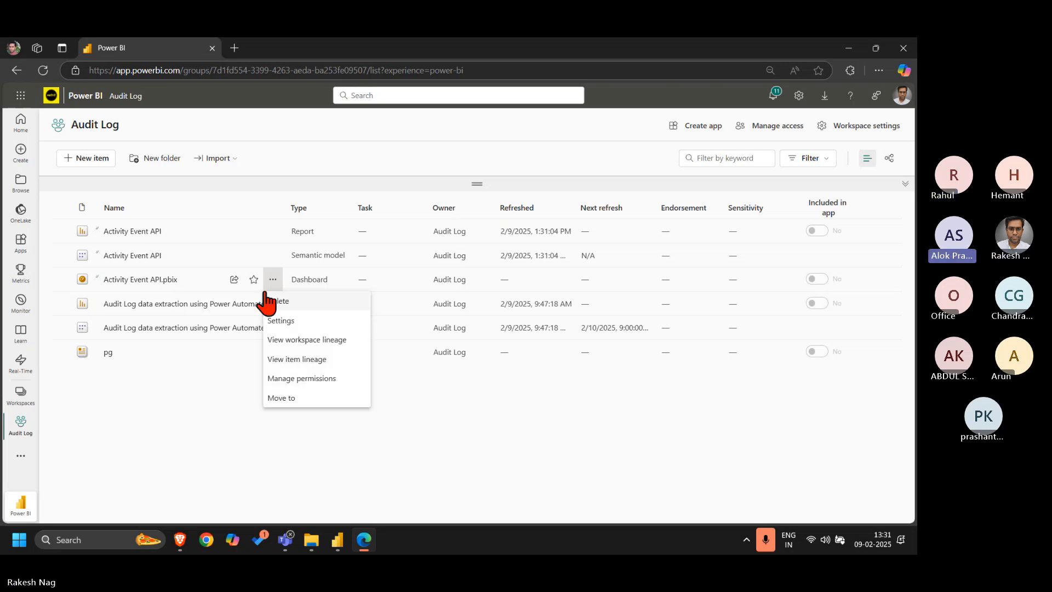
pyautogui.click(288, 302)
pyautogui.click(468, 329)
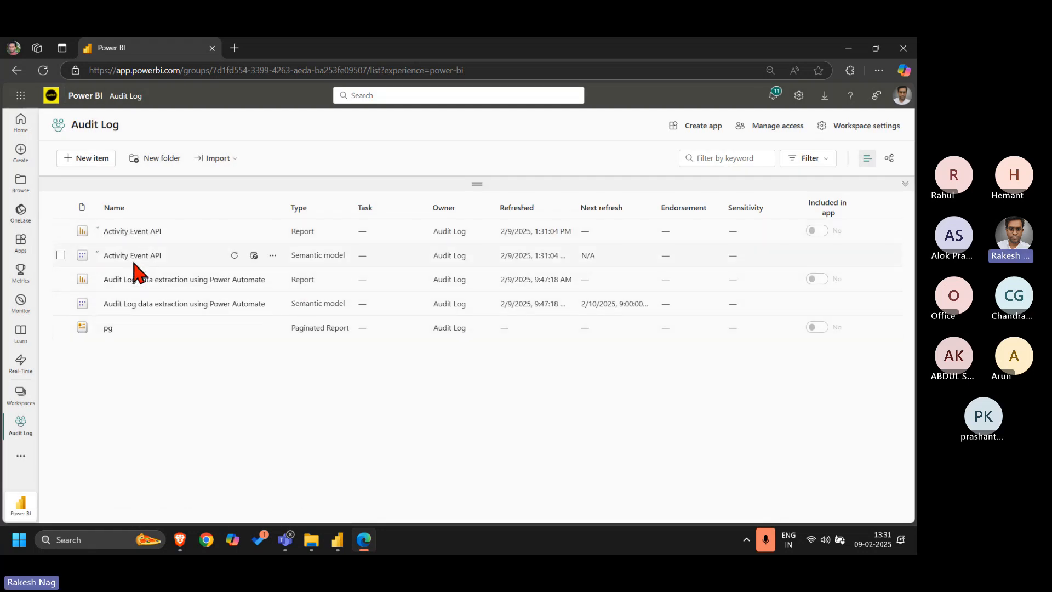
# Open the settings of the Activity Event API semantic model and expand its data source credentials
pyautogui.click(253, 256)
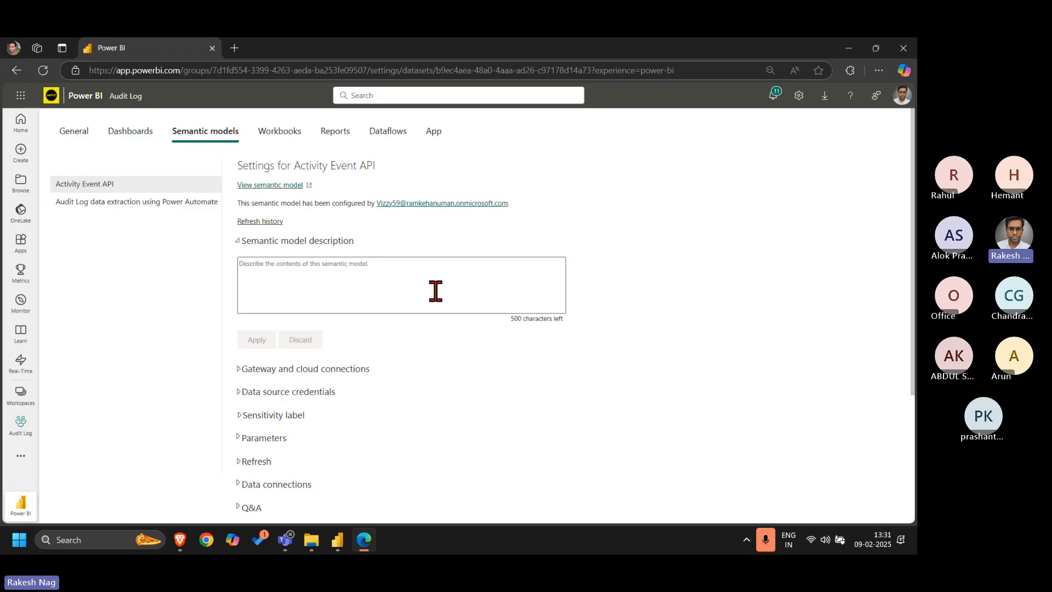
pyautogui.click(319, 242)
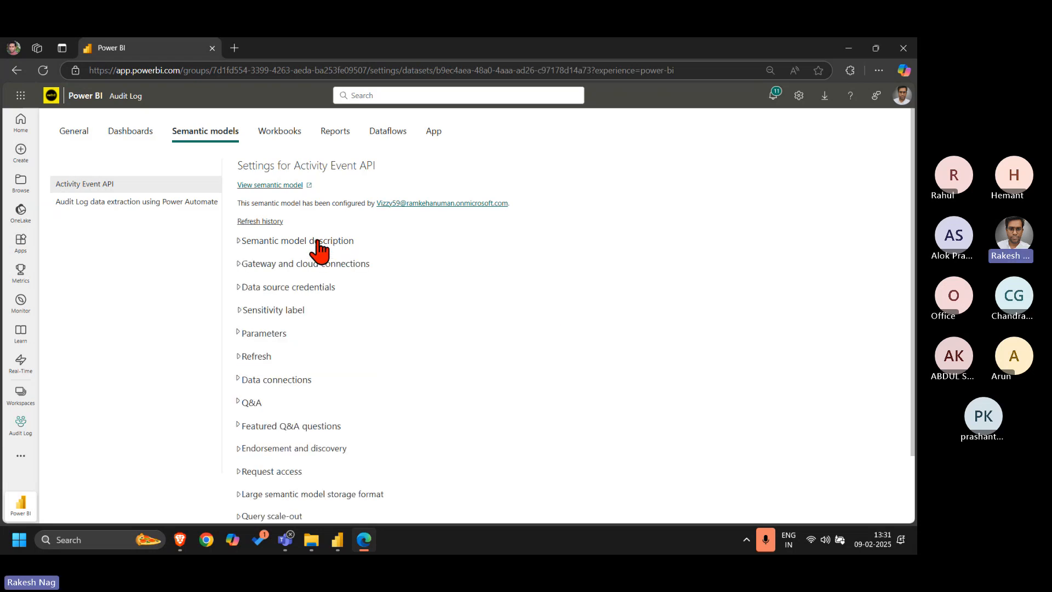
pyautogui.click(320, 290)
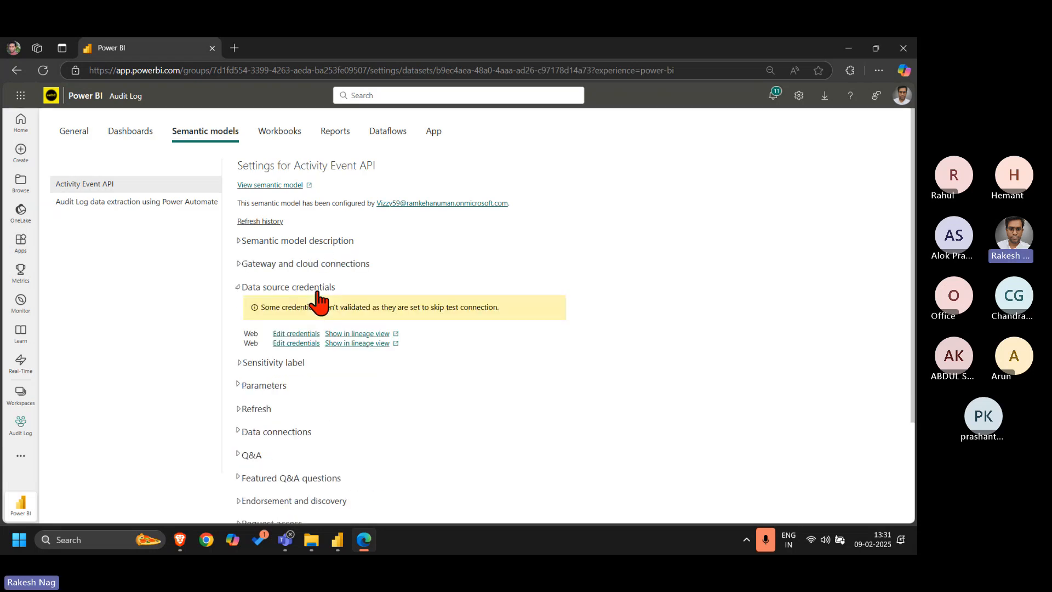
# Sign in to both Web data sources with Anonymous authentication, Organizational privacy level and the test connection skipped
pyautogui.click(310, 334)
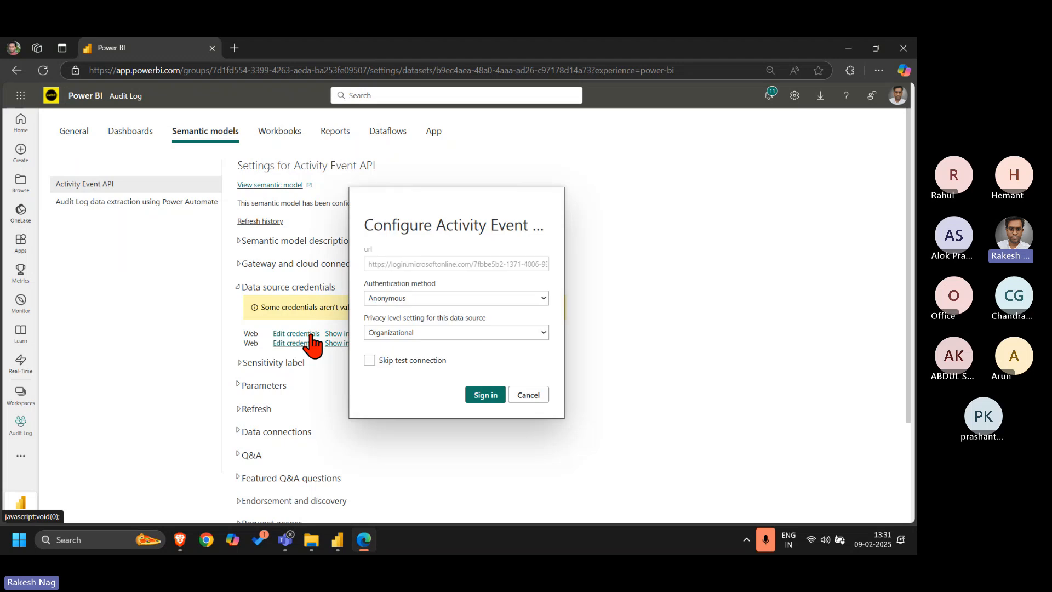
pyautogui.click(443, 298)
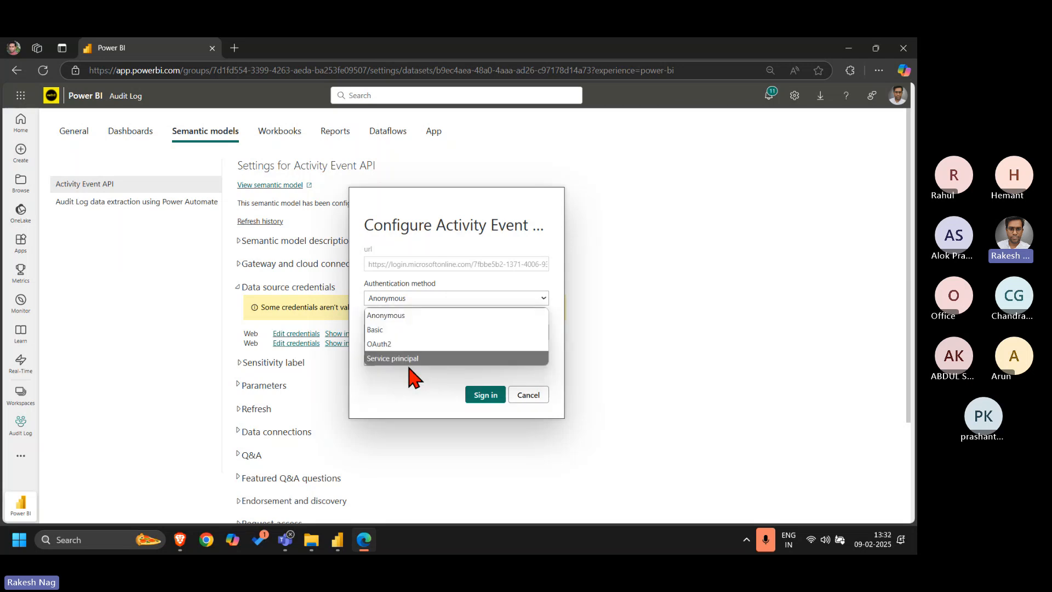
pyautogui.click(398, 316)
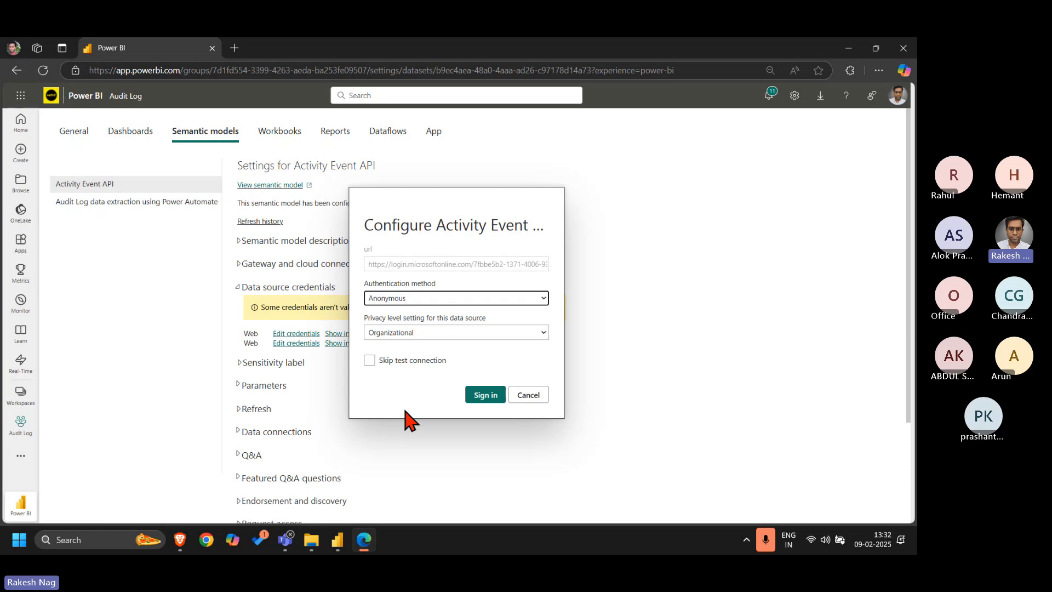
pyautogui.click(373, 361)
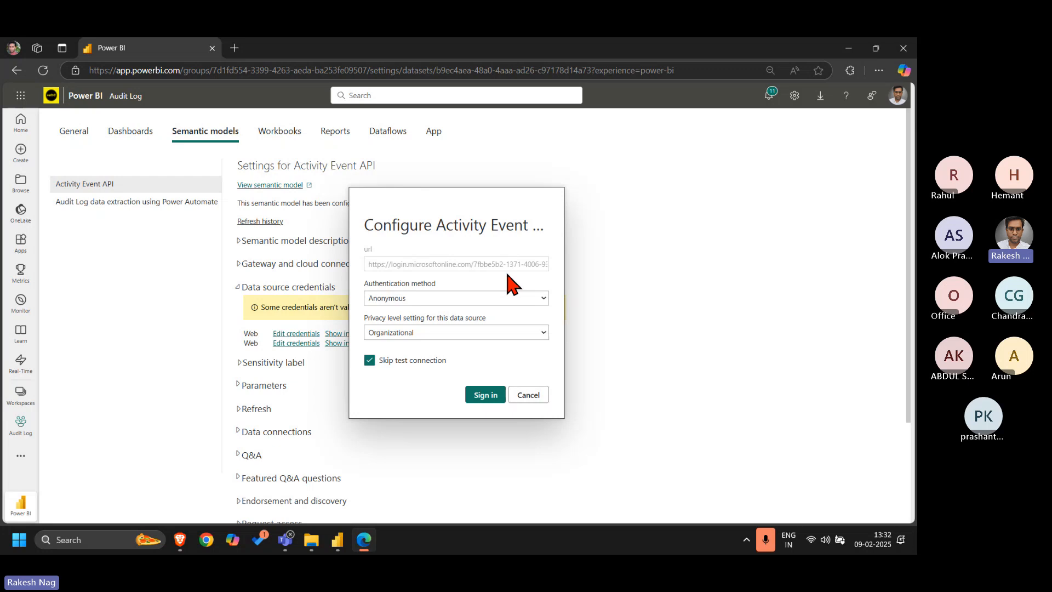
pyautogui.click(491, 396)
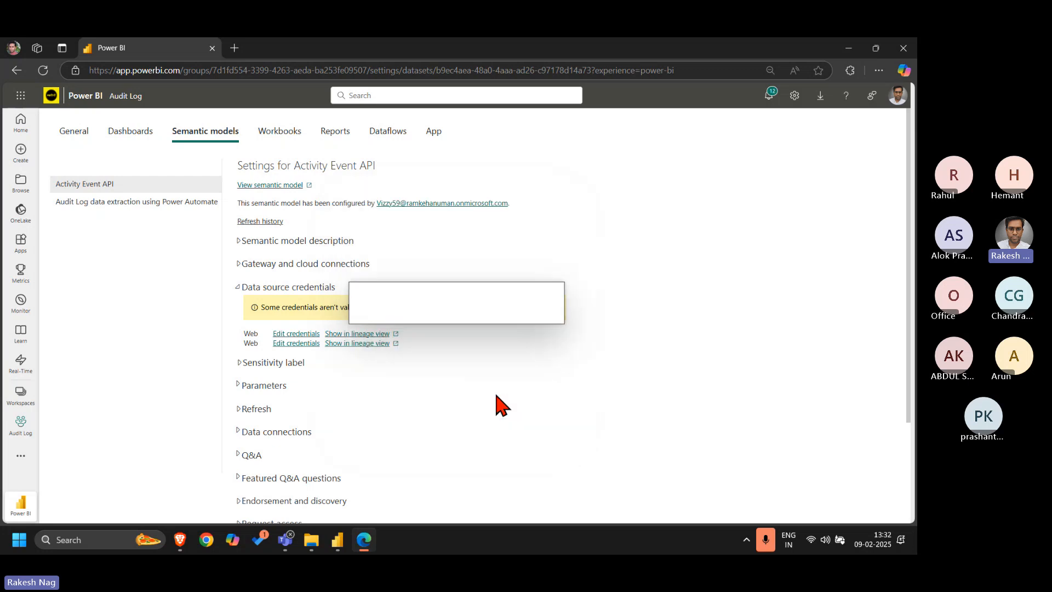
pyautogui.click(299, 344)
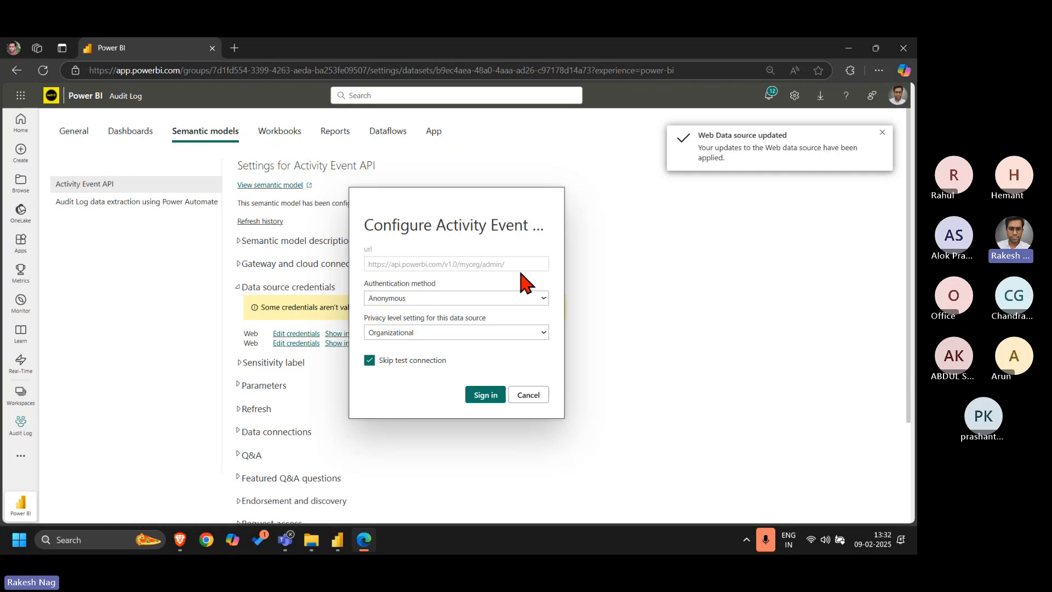
pyautogui.click(477, 395)
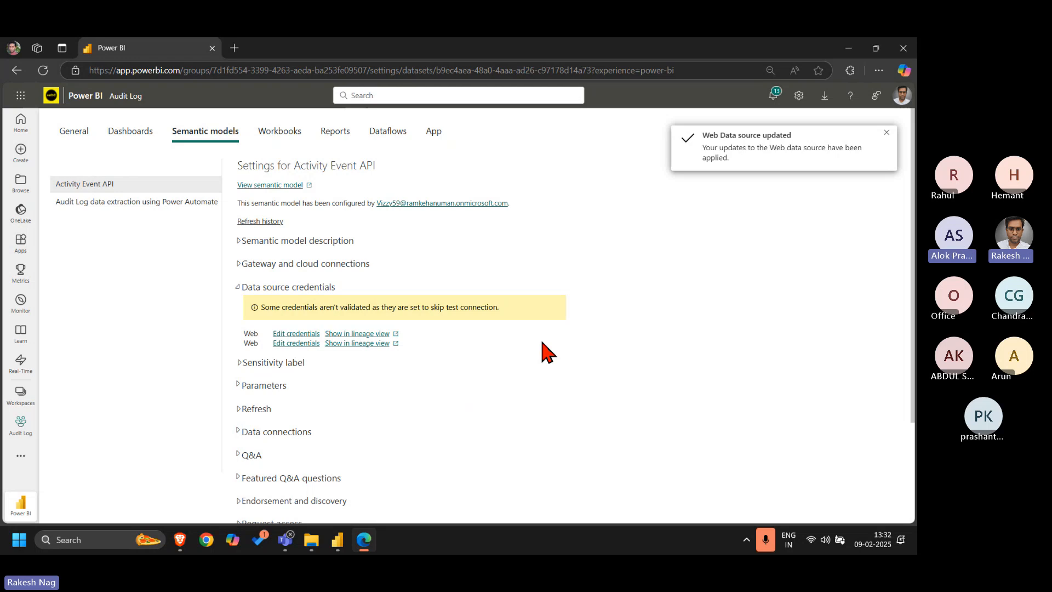
# Turn on the scheduled refresh for the Activity Event API semantic model and add a daily refresh time of 8:00 AM
pyautogui.scroll(-2, 543, 349)
pyautogui.click(262, 292)
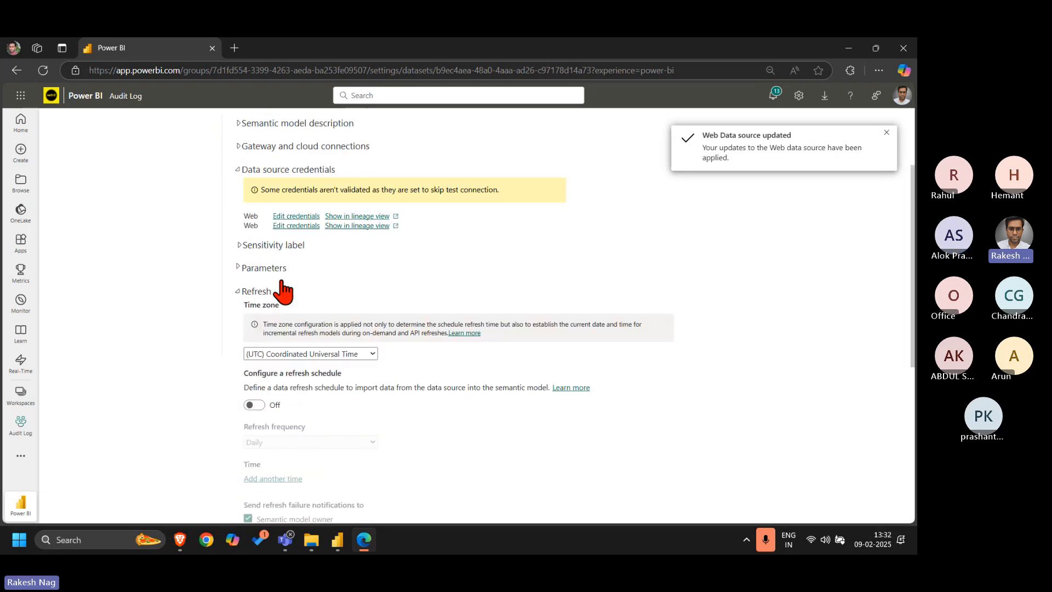
pyautogui.click(254, 405)
pyautogui.scroll(-3, 439, 413)
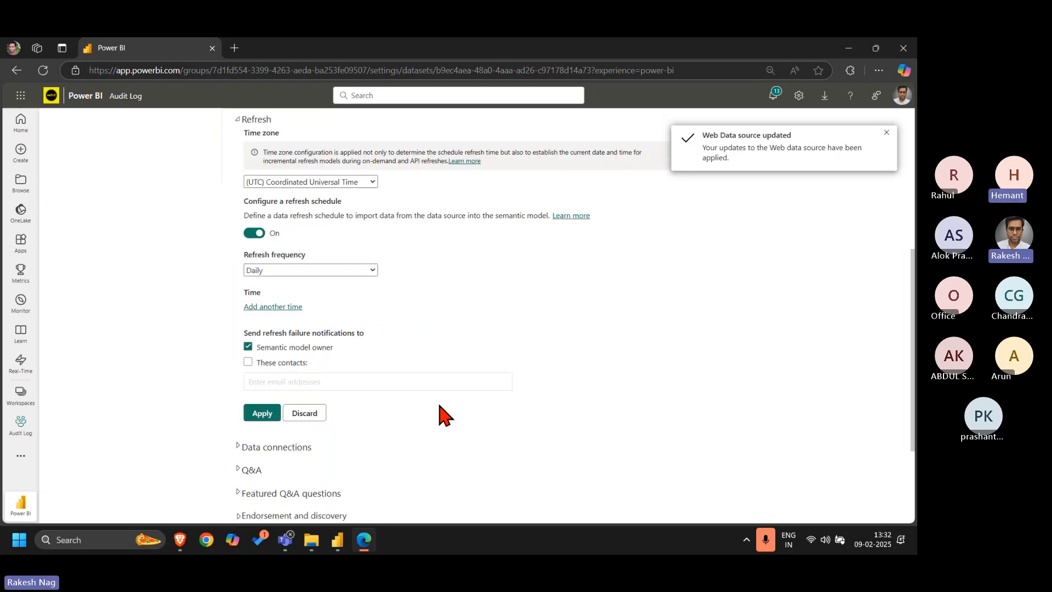
pyautogui.click(284, 307)
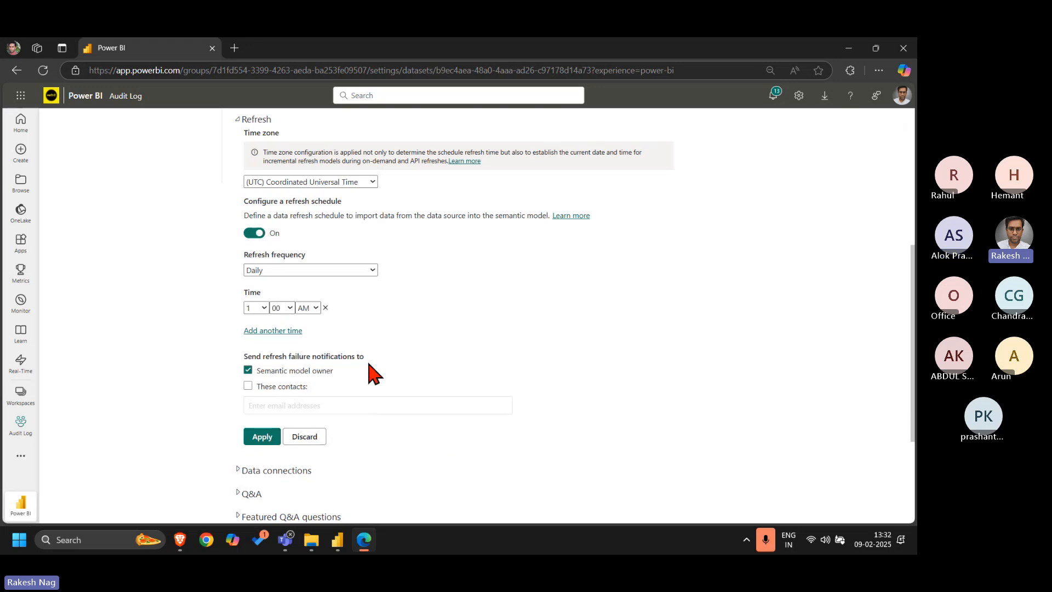
pyautogui.click(263, 308)
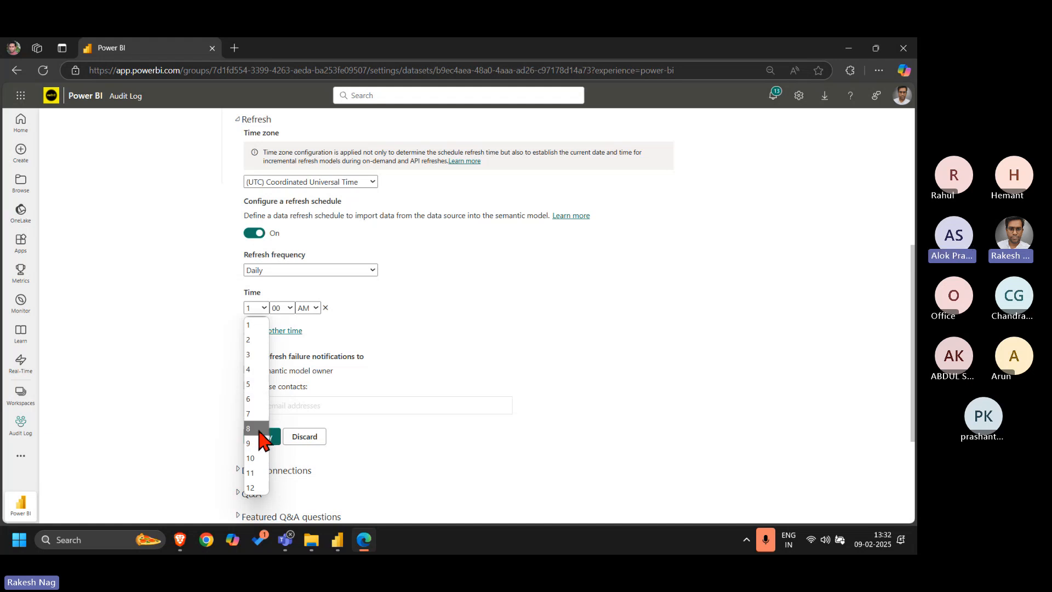
pyautogui.click(259, 428)
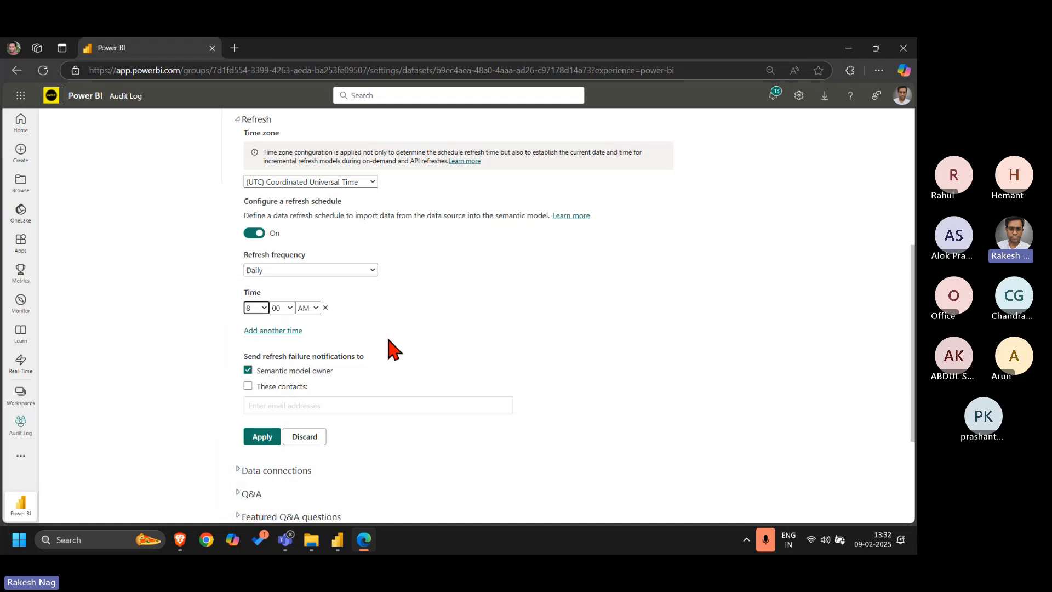
# Set the refresh time zone to (UTC+05:30) Chennai, Kolkata, Mumbai, New Delhi and apply the refresh schedule
pyautogui.click(359, 183)
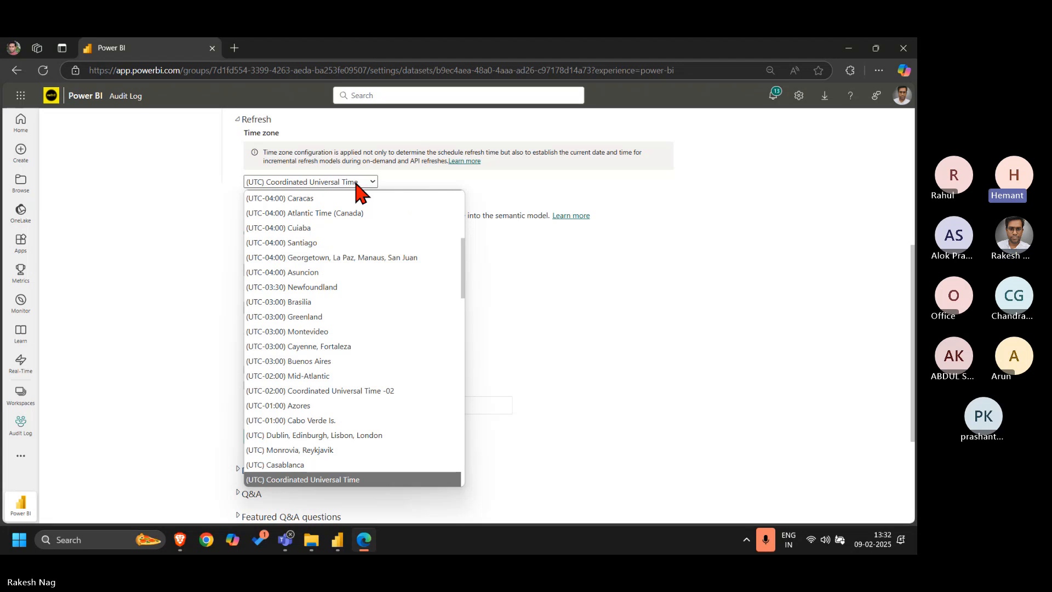
pyautogui.scroll(-3, 372, 399)
pyautogui.scroll(-10, 371, 405)
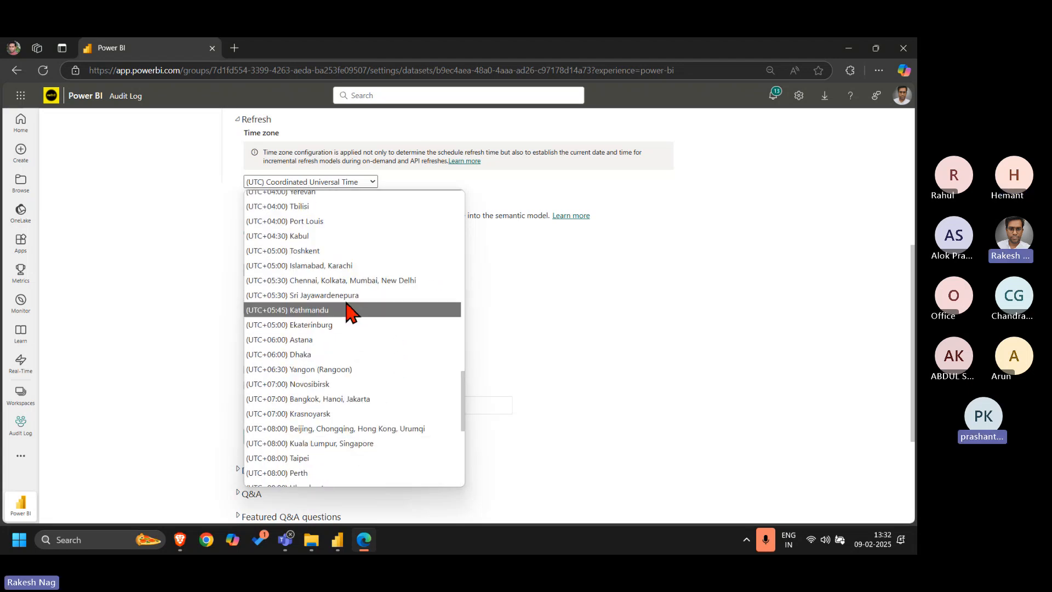
pyautogui.click(344, 280)
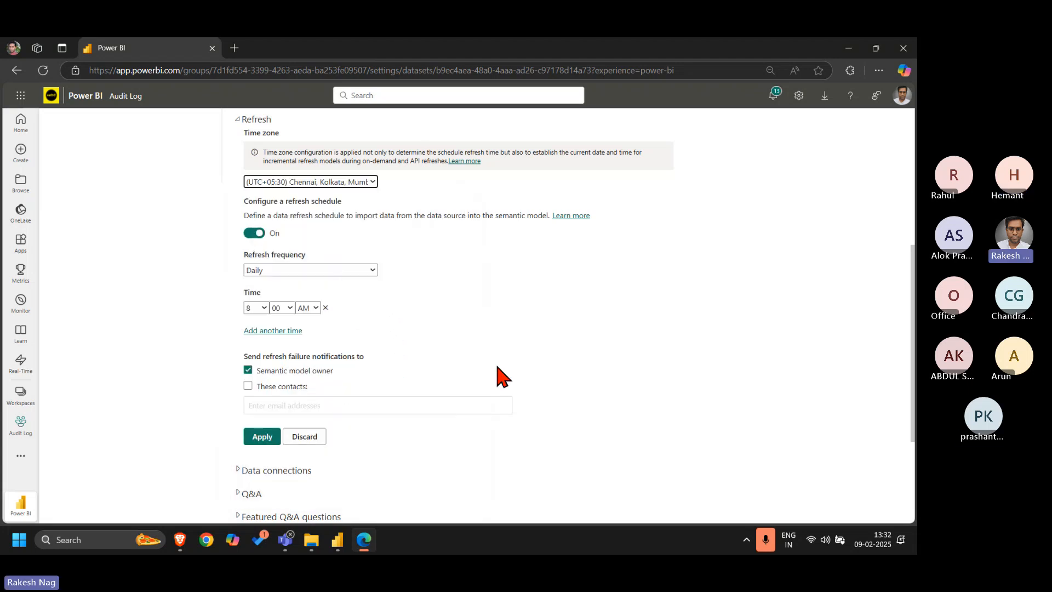
pyautogui.click(262, 437)
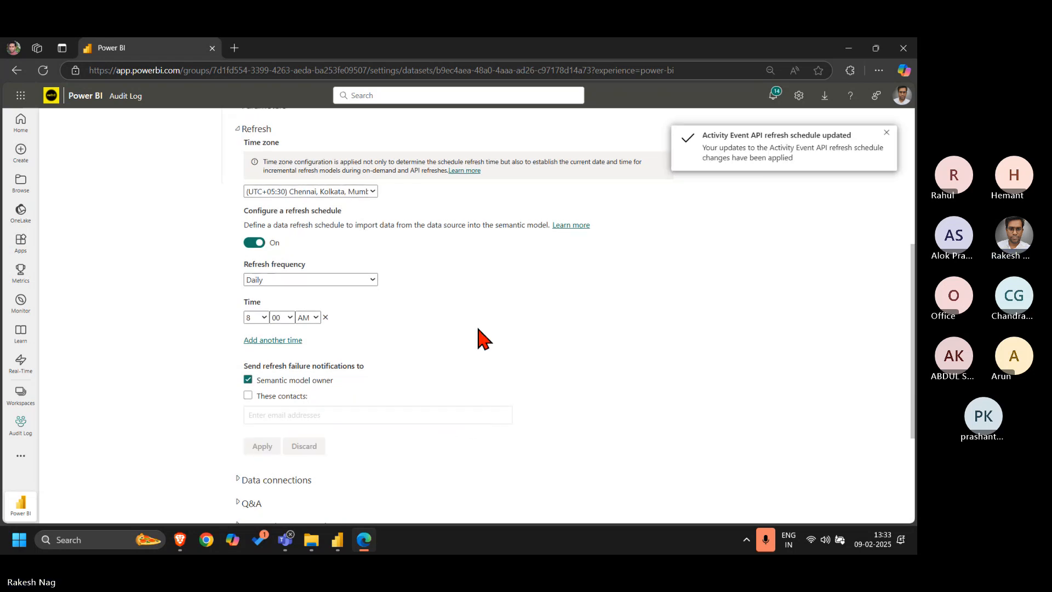
# Return to the Audit Log workspace and start an on-demand refresh of the Activity Event API semantic model
pyautogui.scroll(5, 482, 337)
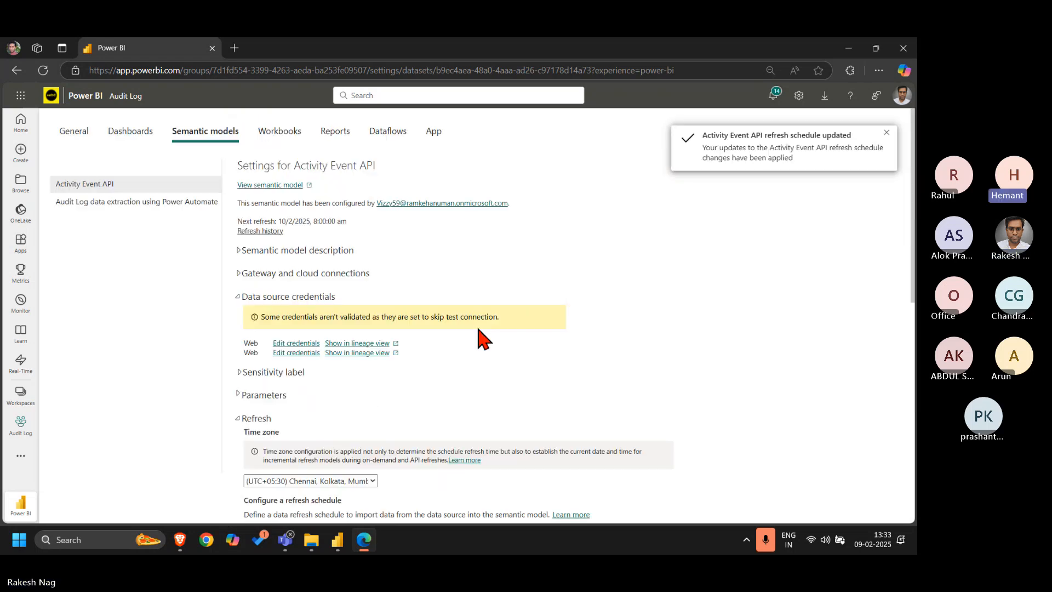
pyautogui.click(118, 97)
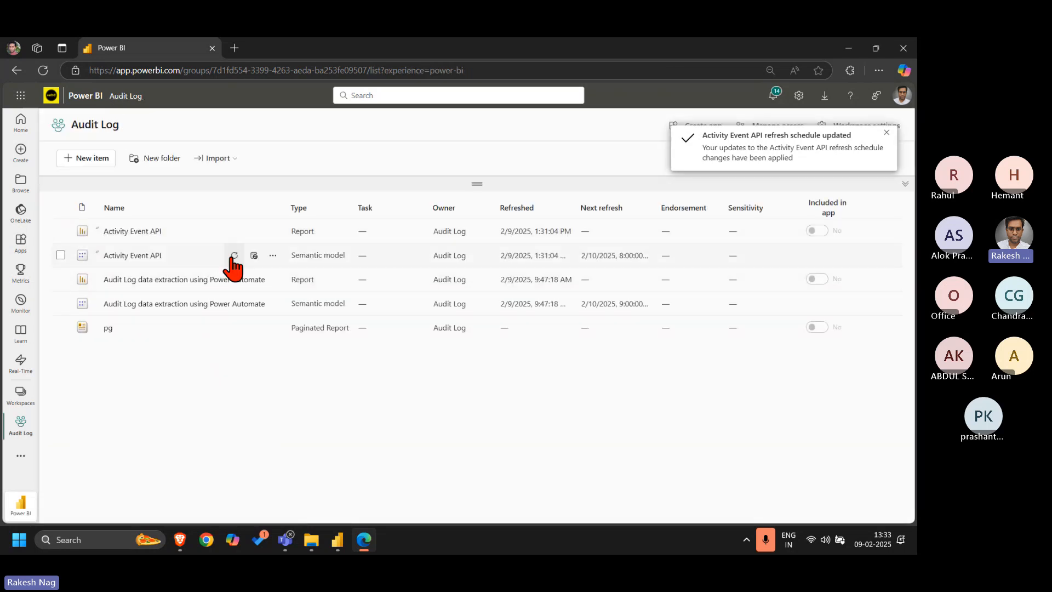
pyautogui.click(234, 255)
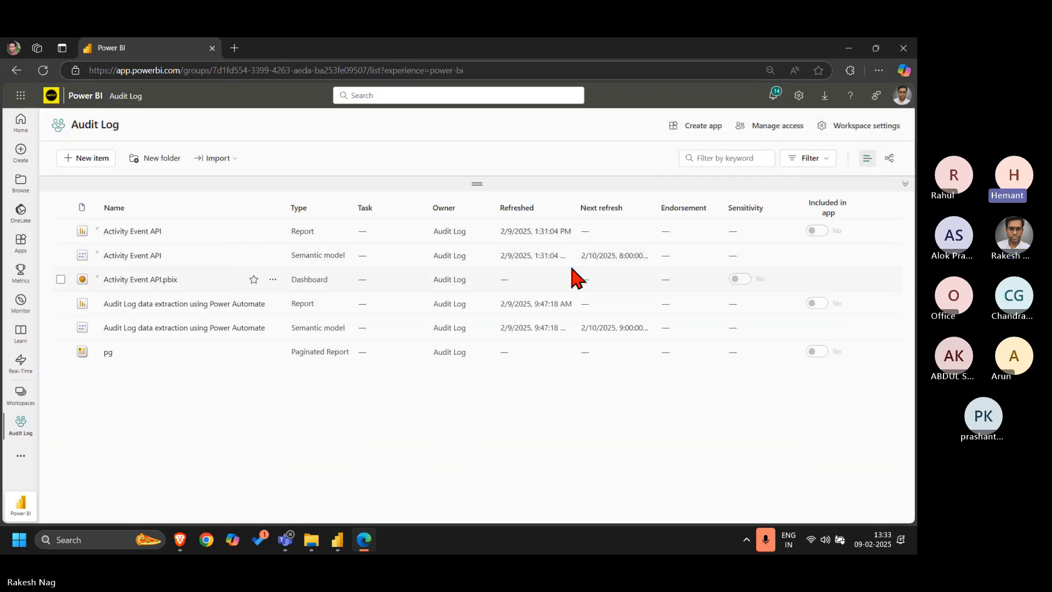
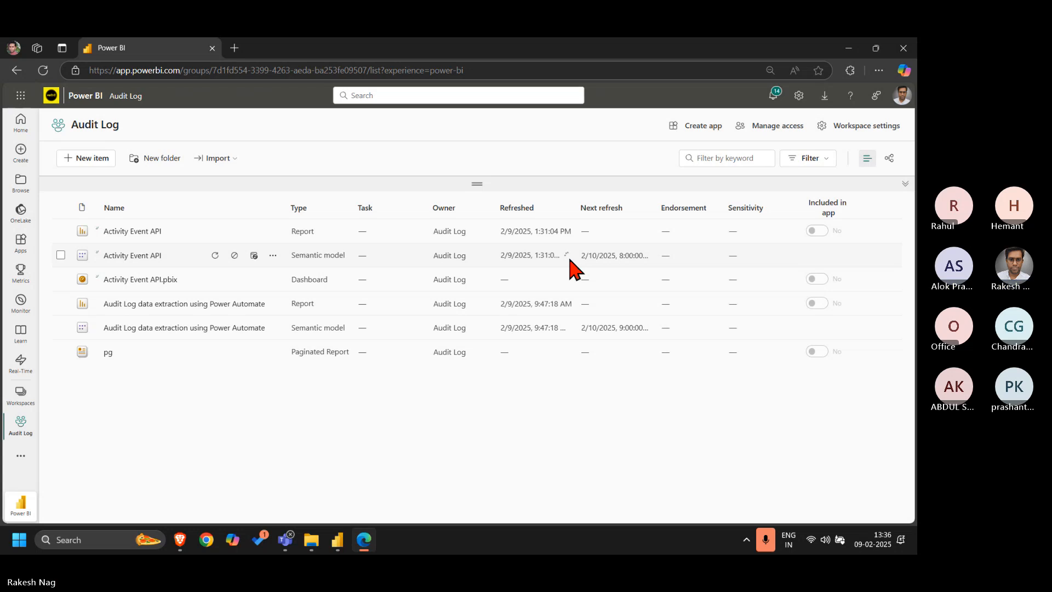
pyautogui.click(764, 548)
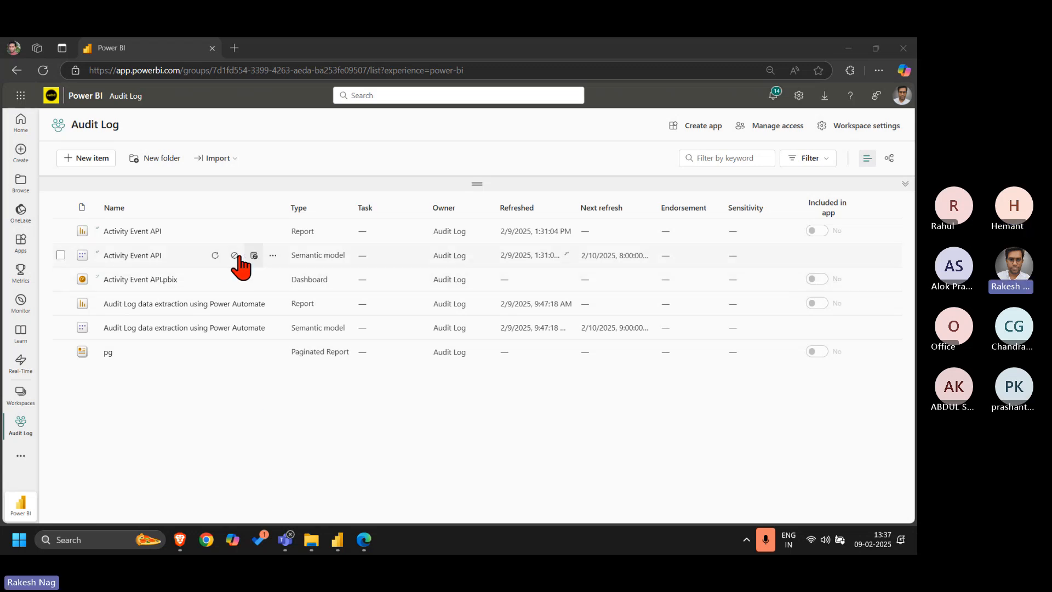
# Review the client_secret parameter in the Activity Event API semantic model's settings and return to the Audit Log workspace
pyautogui.click(253, 255)
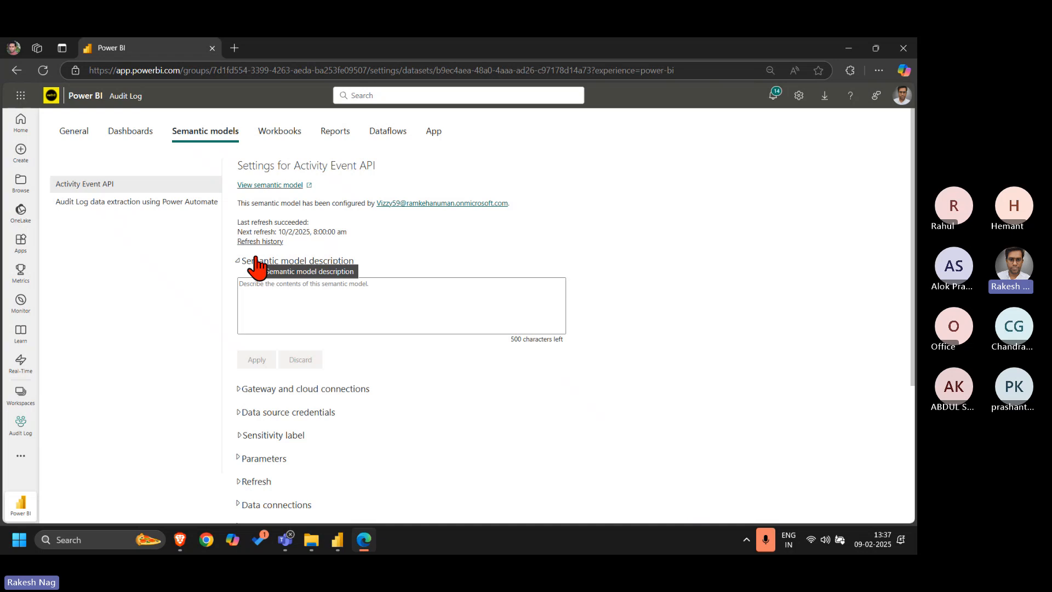
pyautogui.click(272, 265)
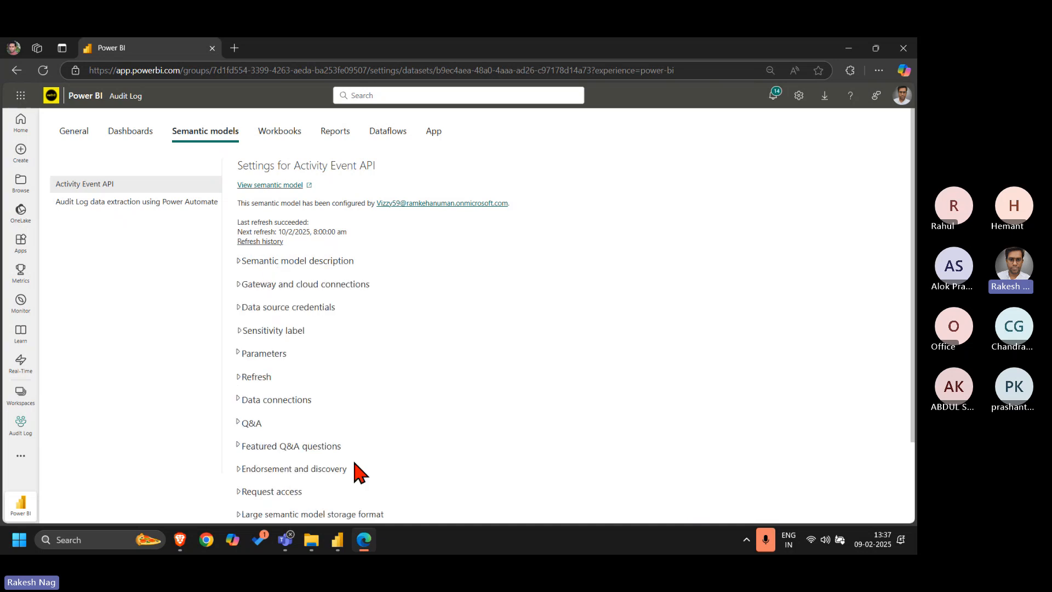
pyautogui.click(249, 356)
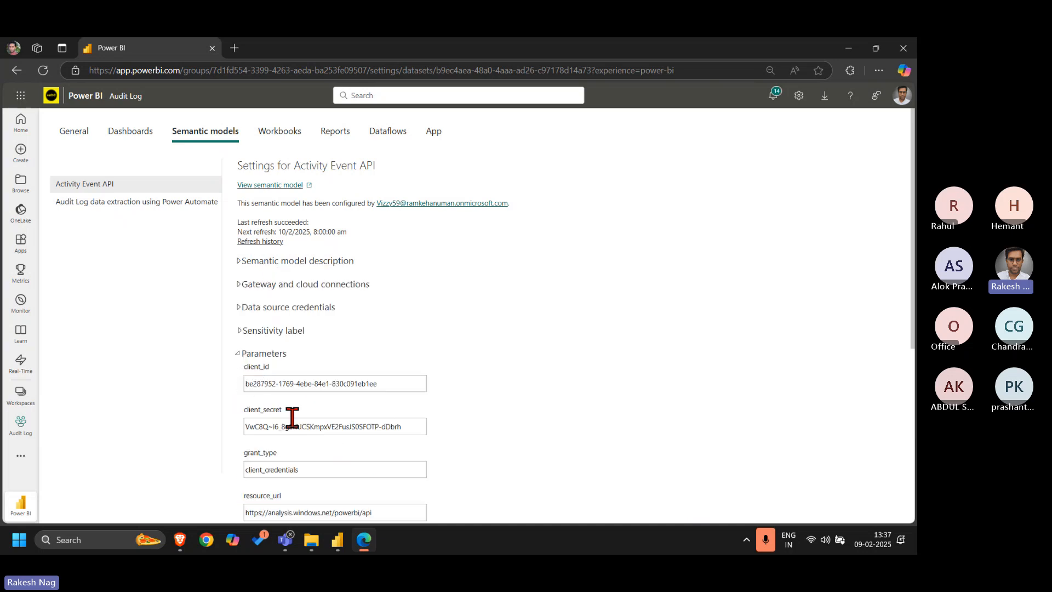
pyautogui.click(403, 426)
pyautogui.moveTo(332, 430); pyautogui.dragTo(201, 419)
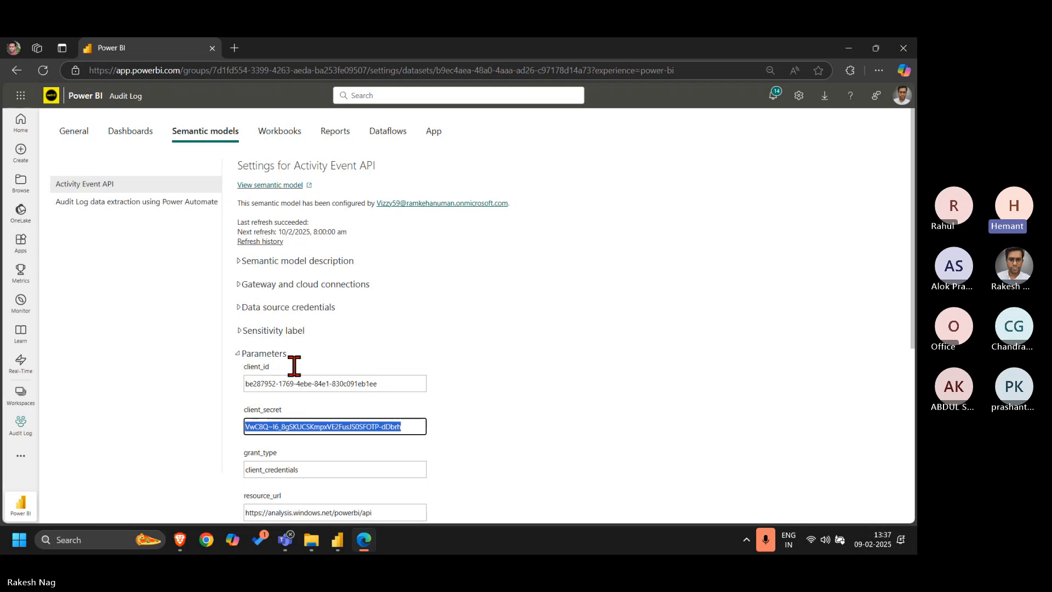
pyautogui.click(469, 321)
pyautogui.click(245, 356)
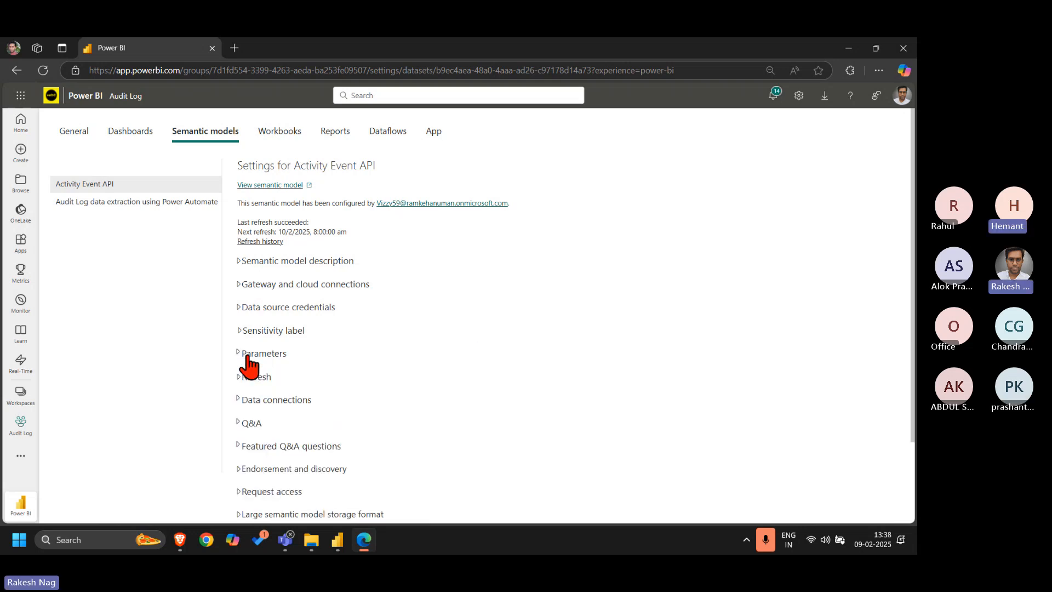
pyautogui.click(121, 97)
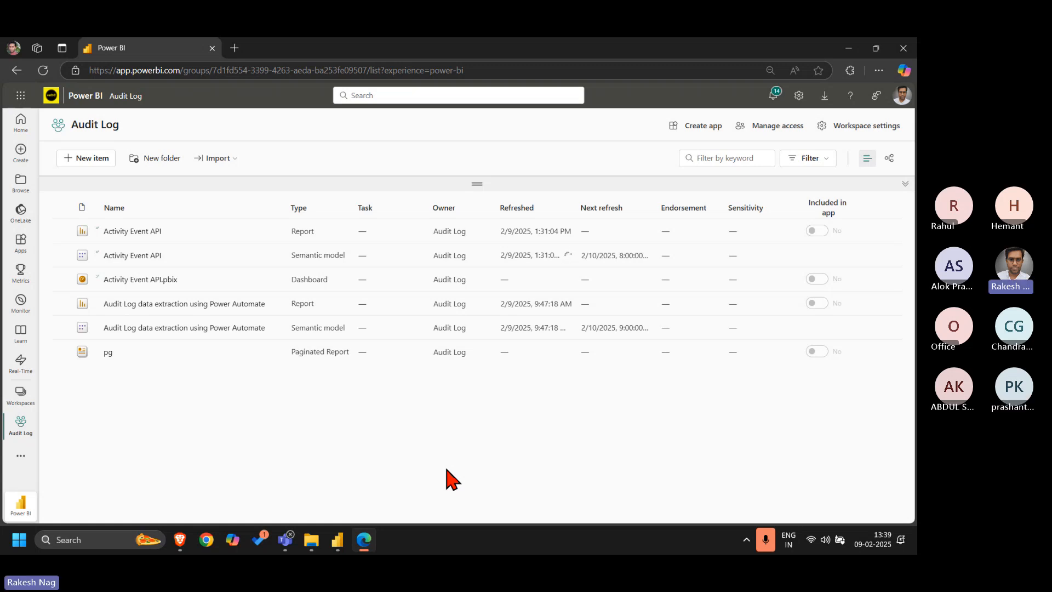
# Reload the Audit Log workspace page and duplicate it in a second browser tab
pyautogui.click(42, 70)
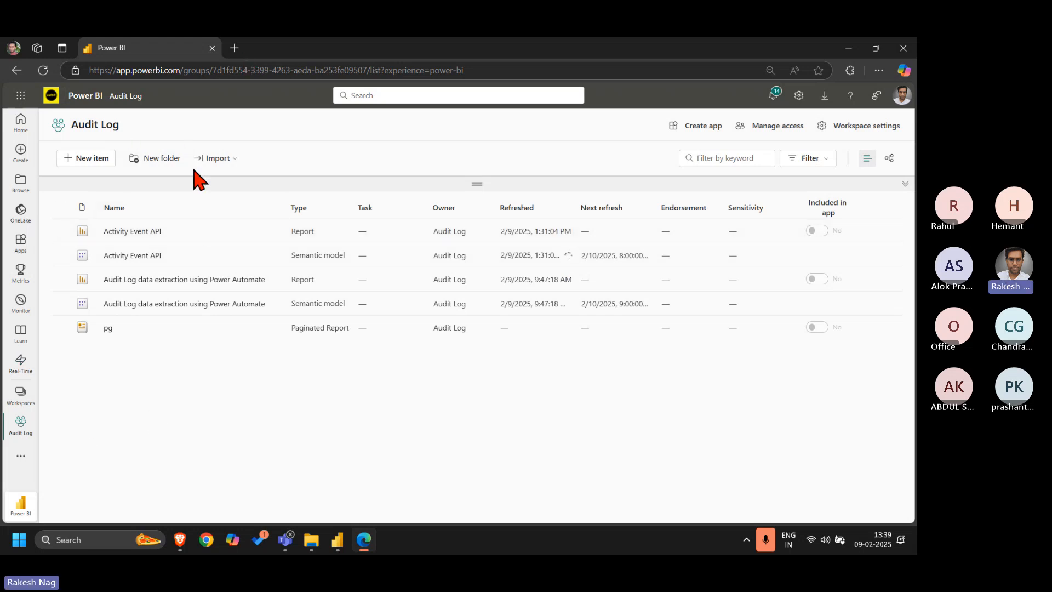
pyautogui.rightClick(185, 42)
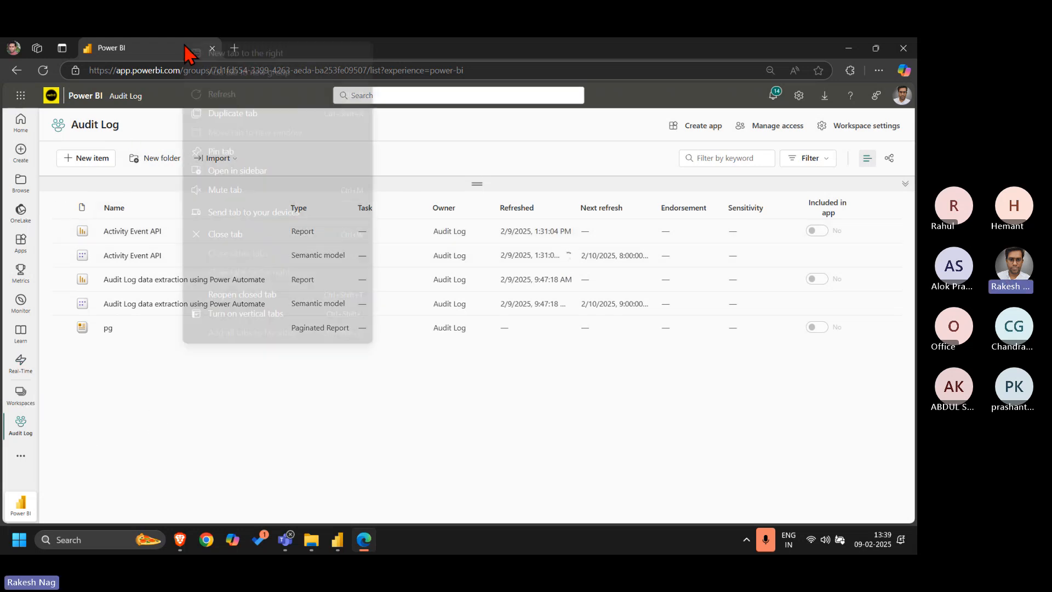
pyautogui.click(246, 117)
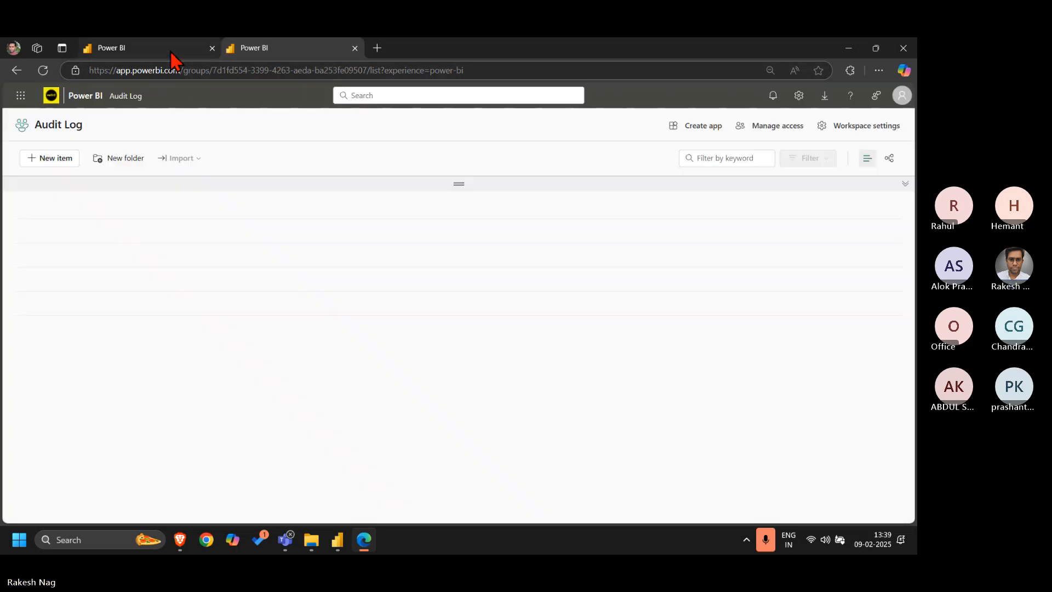
# In the original browser tab, open the Activity Event API2 report from the recent items on the home page
pyautogui.click(170, 51)
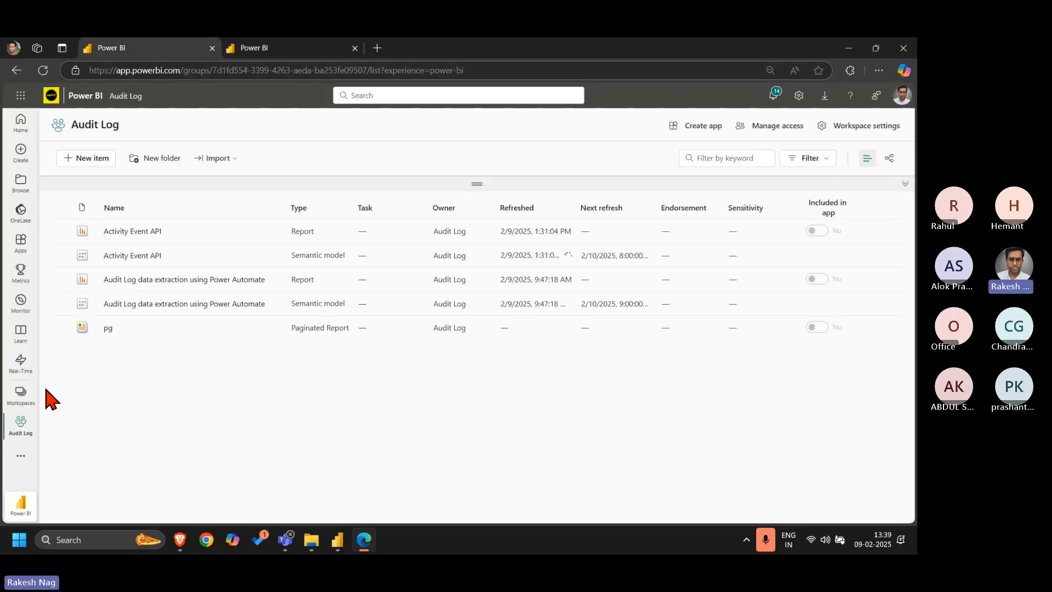
pyautogui.click(27, 400)
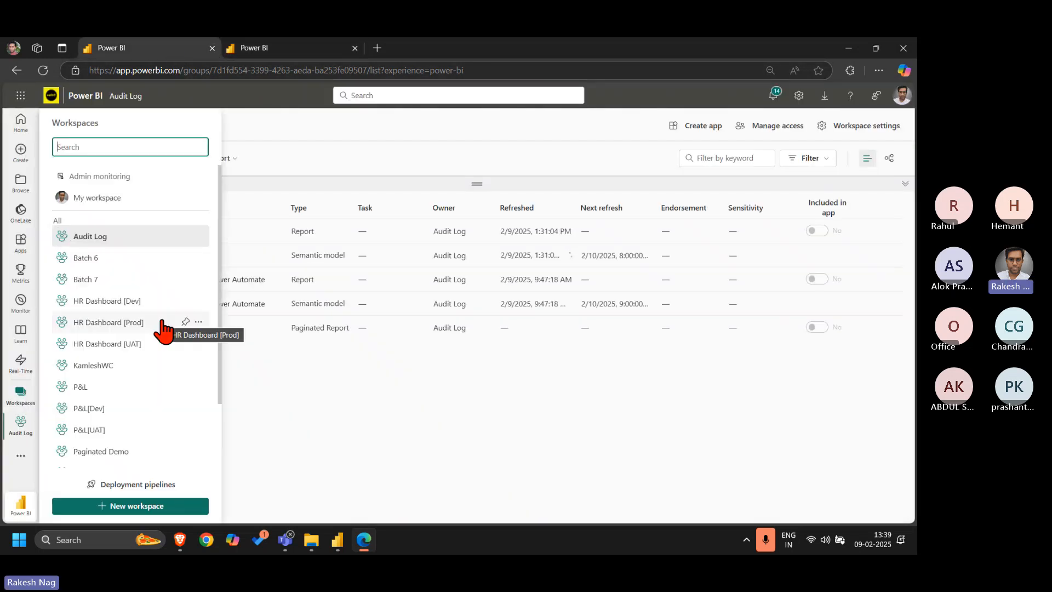
pyautogui.scroll(-2, 163, 329)
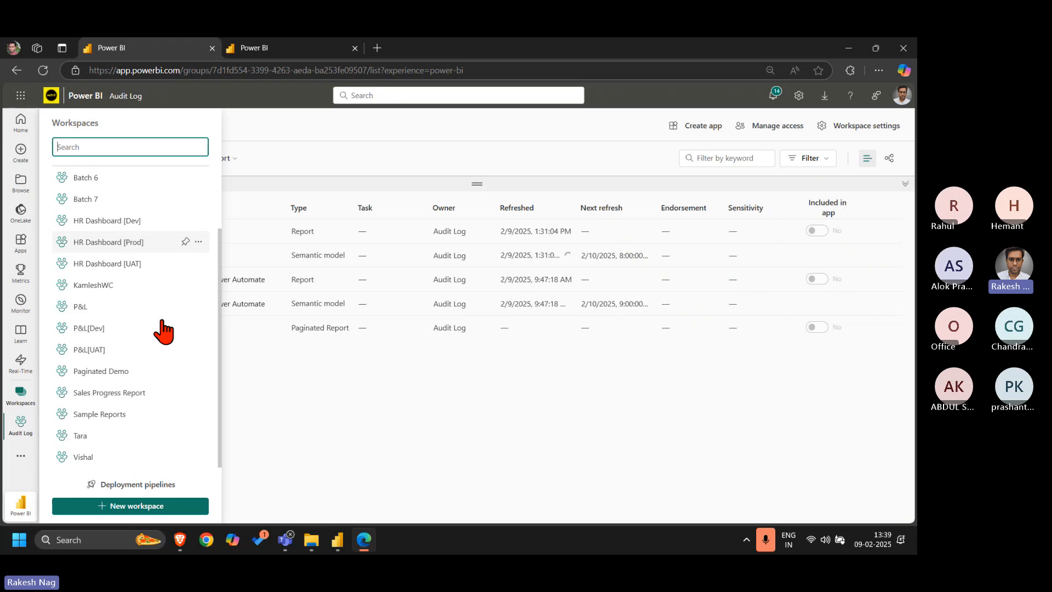
pyautogui.click(22, 130)
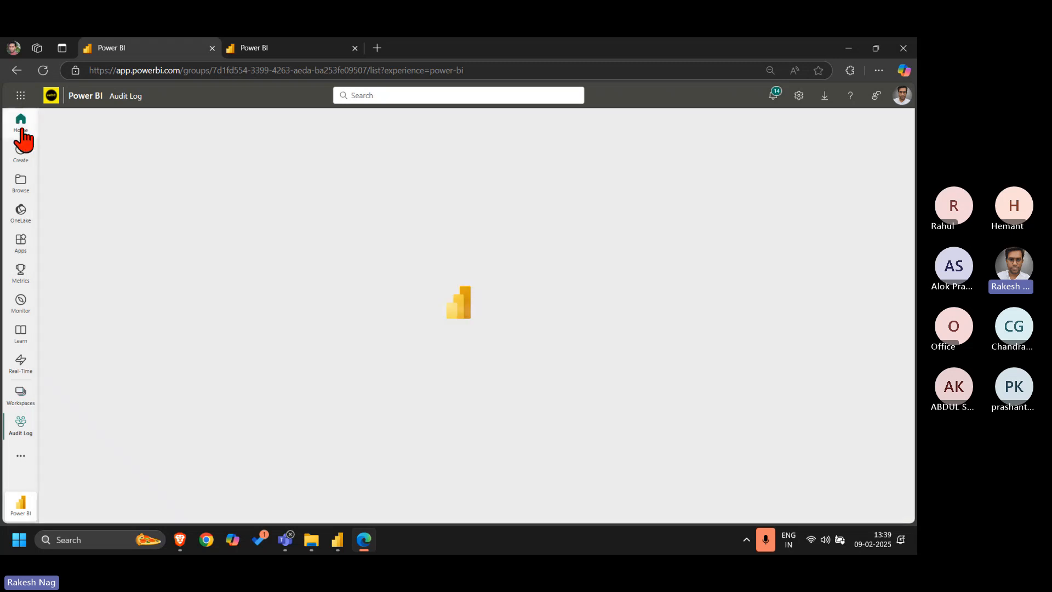
pyautogui.scroll(-2, 126, 394)
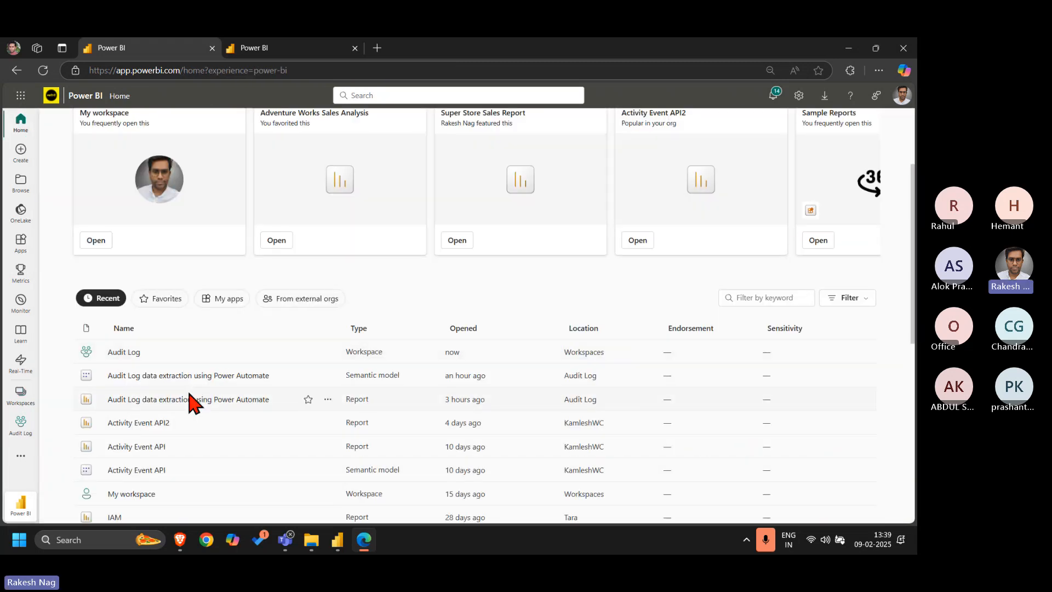
pyautogui.scroll(-1, 211, 458)
pyautogui.click(143, 355)
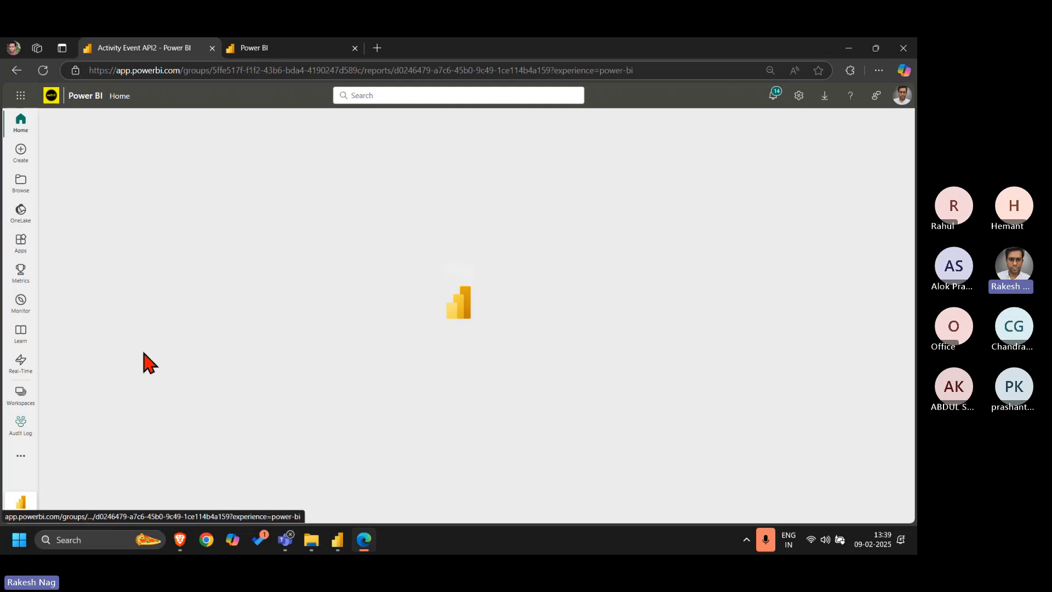
# Check the Activity Event API2 report's details, such as its location and data update time, and its filters
pyautogui.click(165, 97)
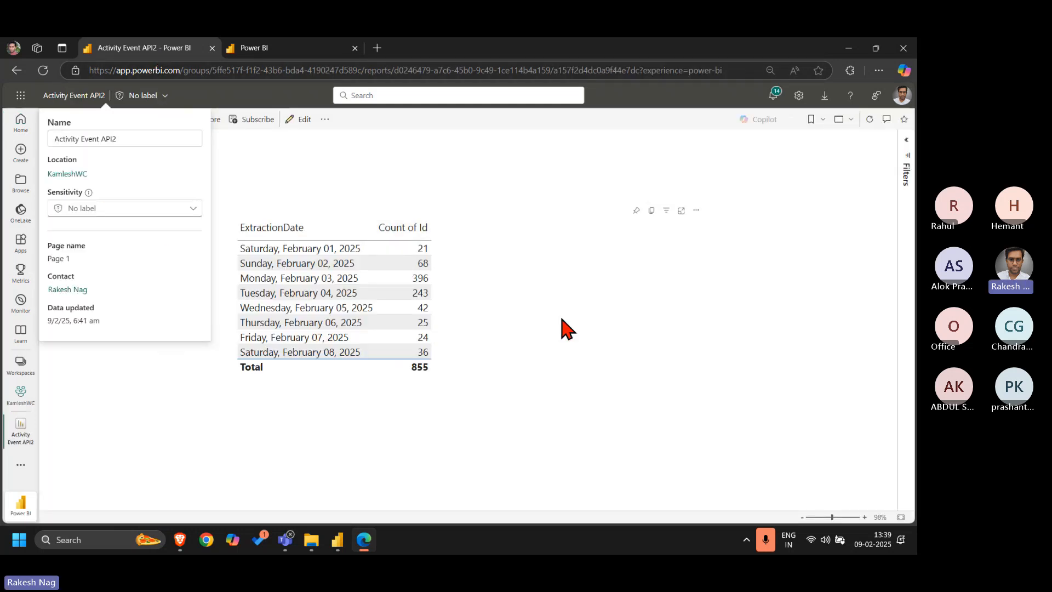
pyautogui.press('Escape')
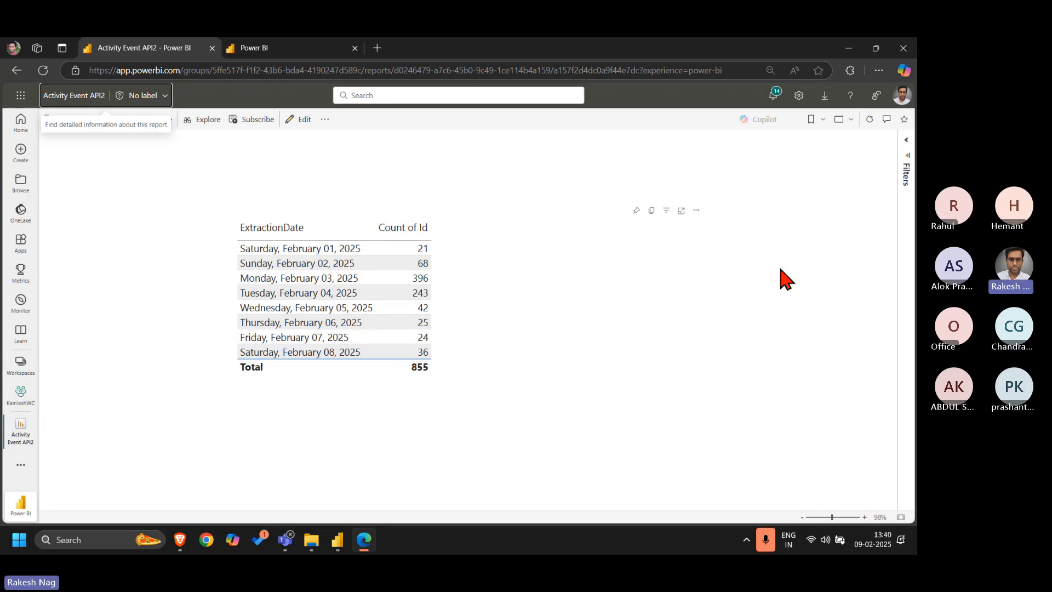
pyautogui.click(907, 154)
pyautogui.click(906, 151)
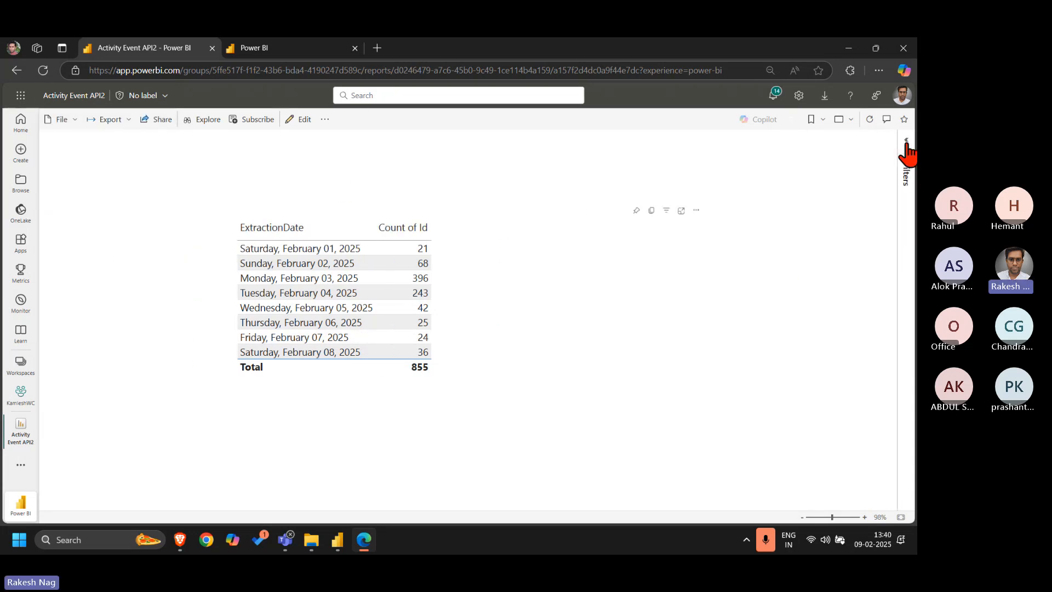
# Switch the report to editing, expand the Data table's fields, move the ExtractionDate table visual to the page's left edge and narrow it
pyautogui.click(304, 120)
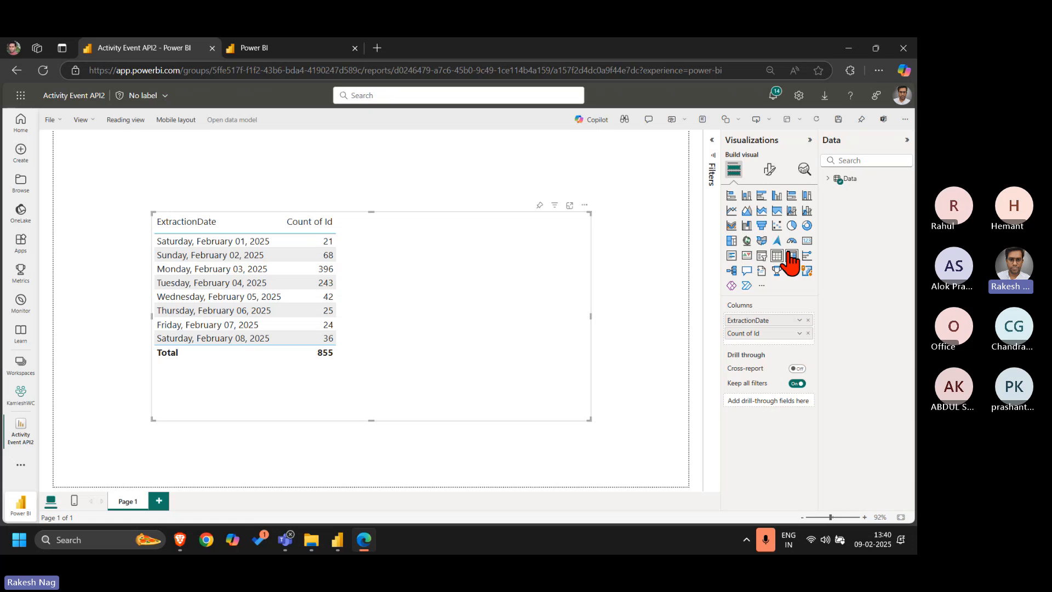
pyautogui.click(827, 185)
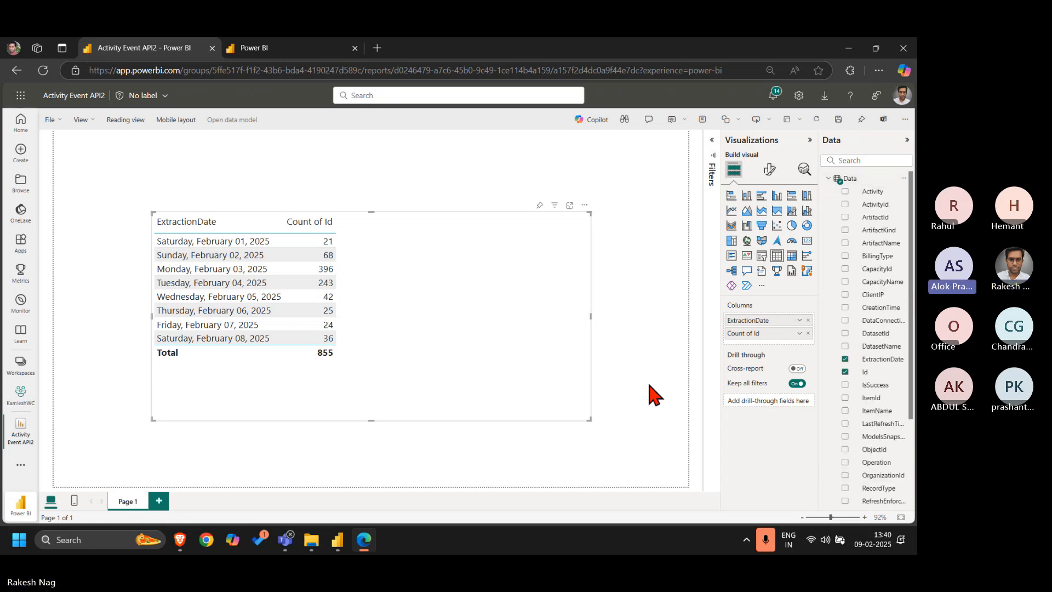
pyautogui.moveTo(510, 379); pyautogui.dragTo(412, 377)
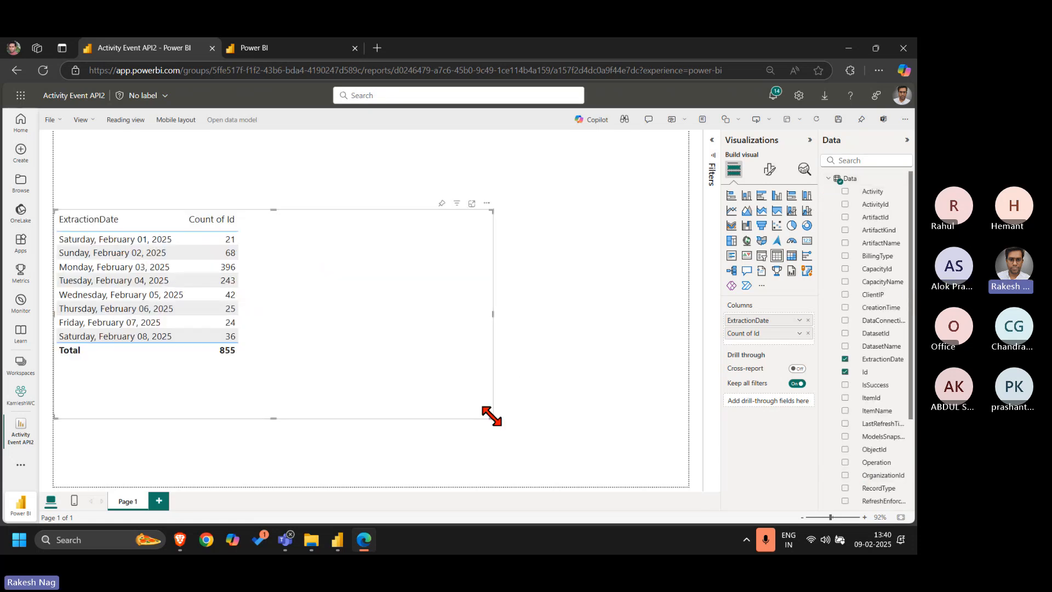
pyautogui.moveTo(492, 417); pyautogui.dragTo(268, 422)
pyautogui.click(437, 310)
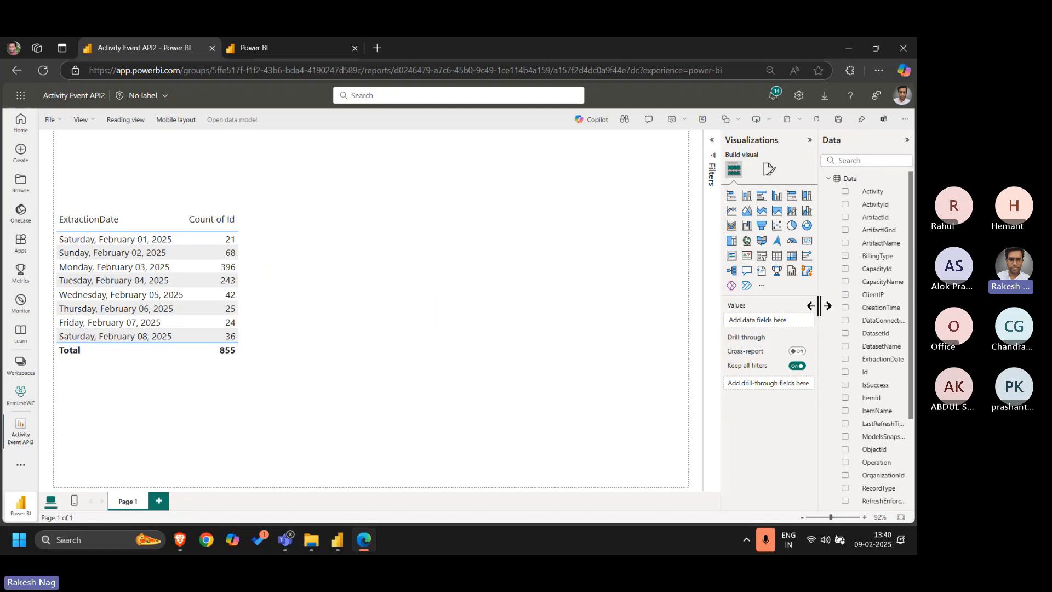
# Add an enlarged line chart beside the table with CreationTime on the X-axis and Count of Id on the Y-axis
pyautogui.moveTo(819, 306); pyautogui.dragTo(767, 310)
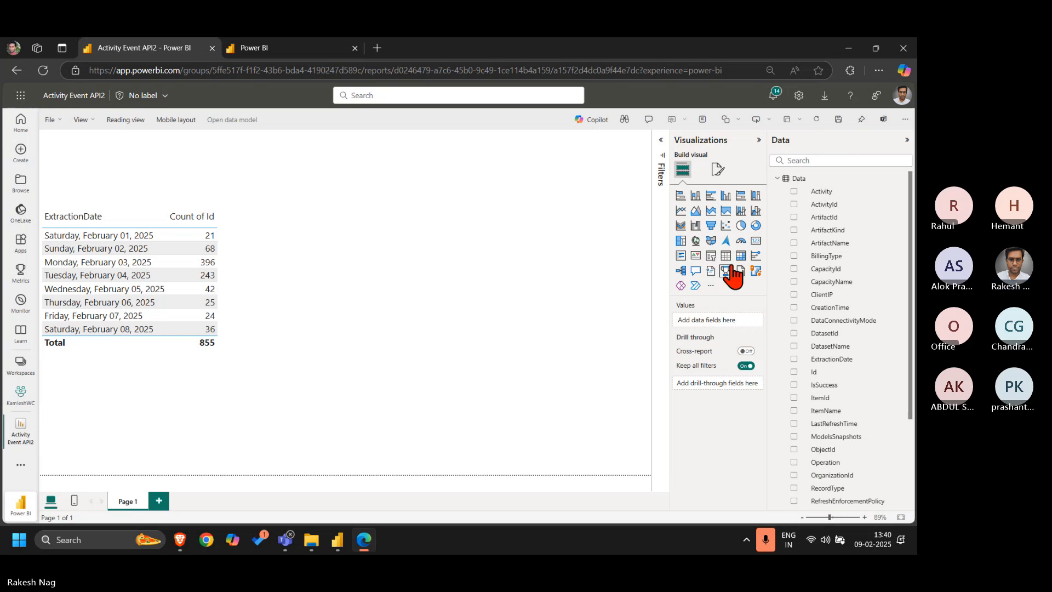
pyautogui.click(681, 211)
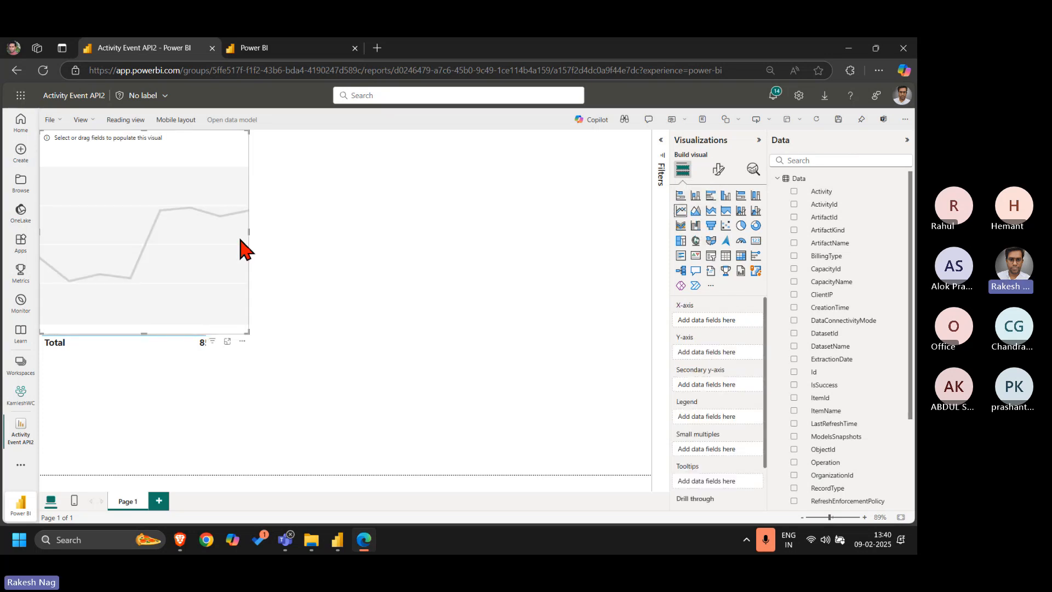
pyautogui.moveTo(207, 253); pyautogui.dragTo(606, 284)
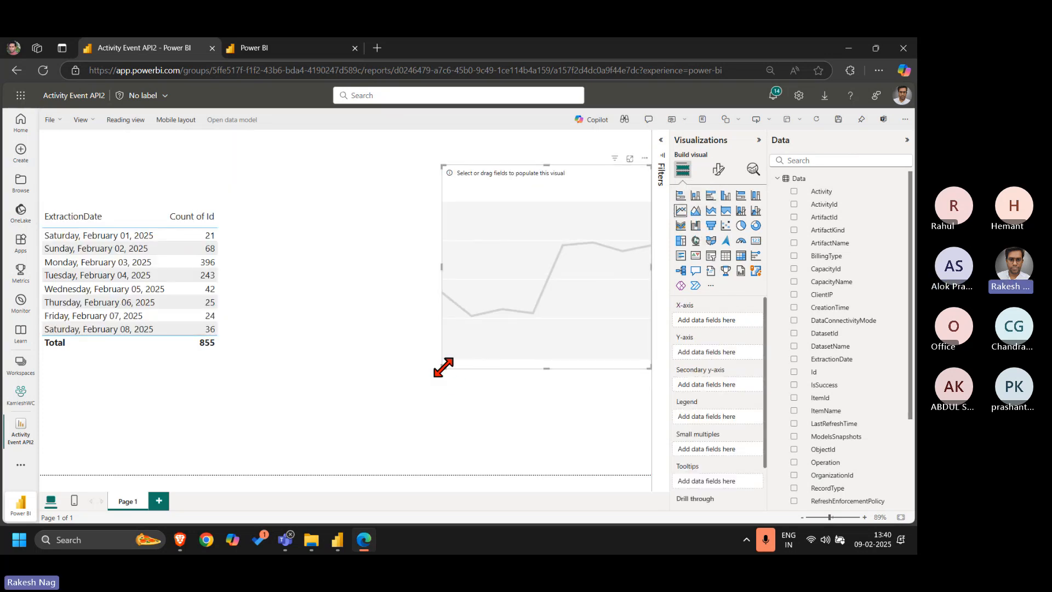
pyautogui.moveTo(443, 367); pyautogui.dragTo(265, 378)
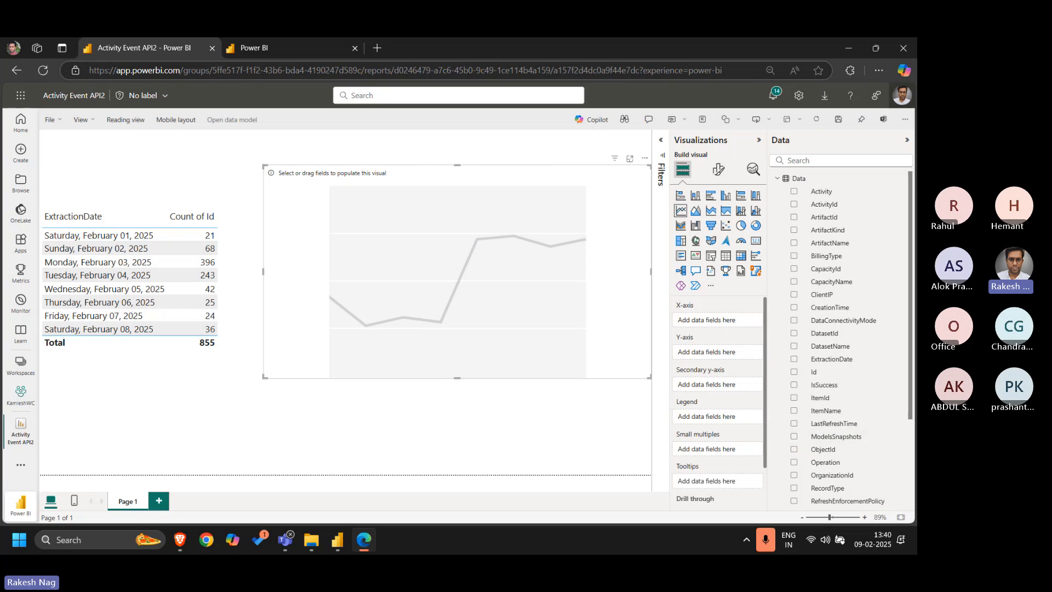
pyautogui.click(794, 308)
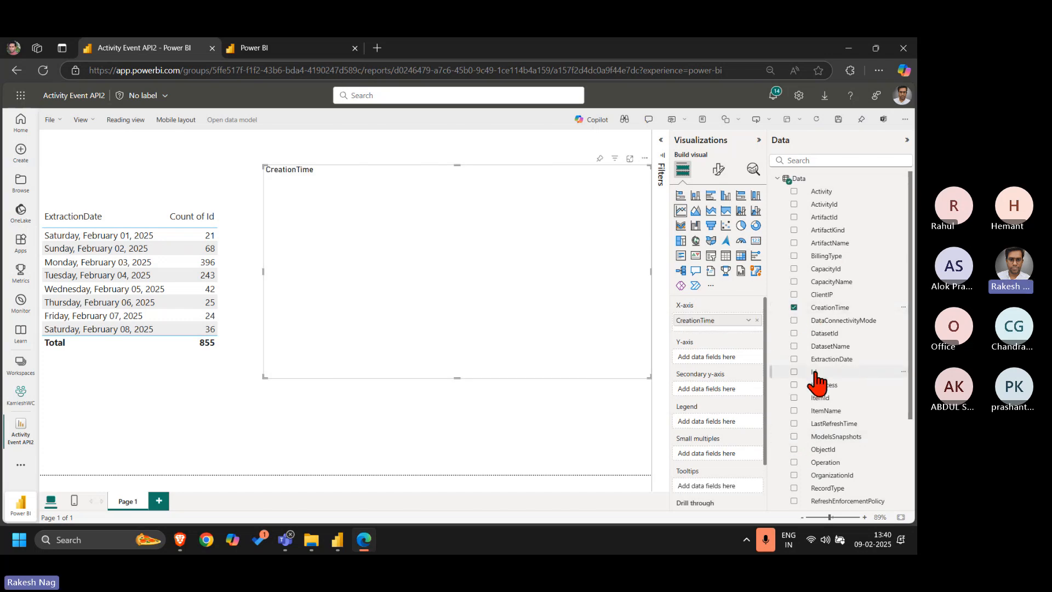
pyautogui.moveTo(812, 372); pyautogui.dragTo(712, 362)
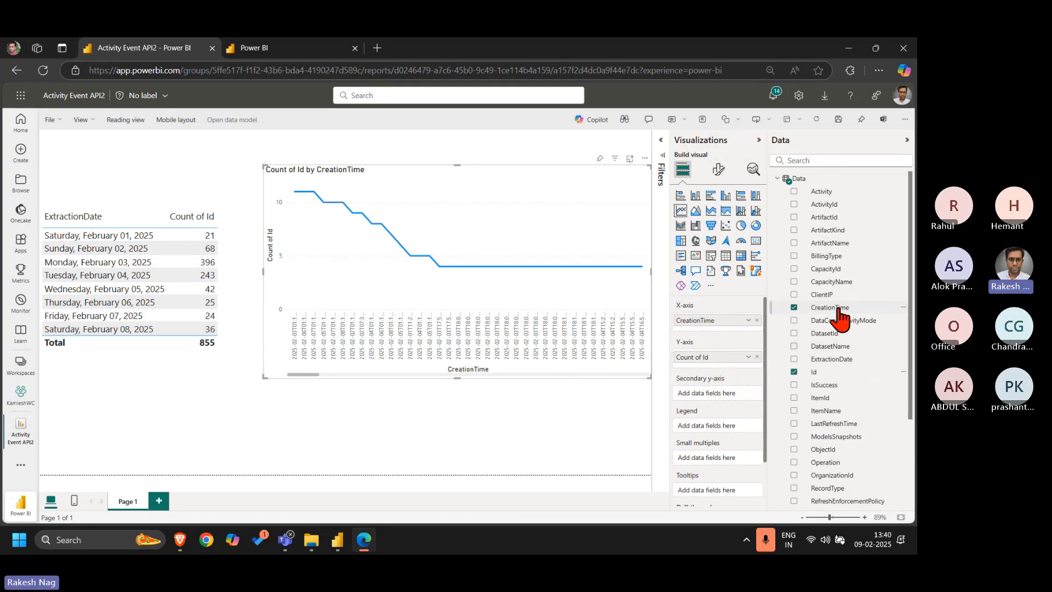
# Examine the line chart's X-axis formatting options, including the Values and Layout settings
pyautogui.click(721, 172)
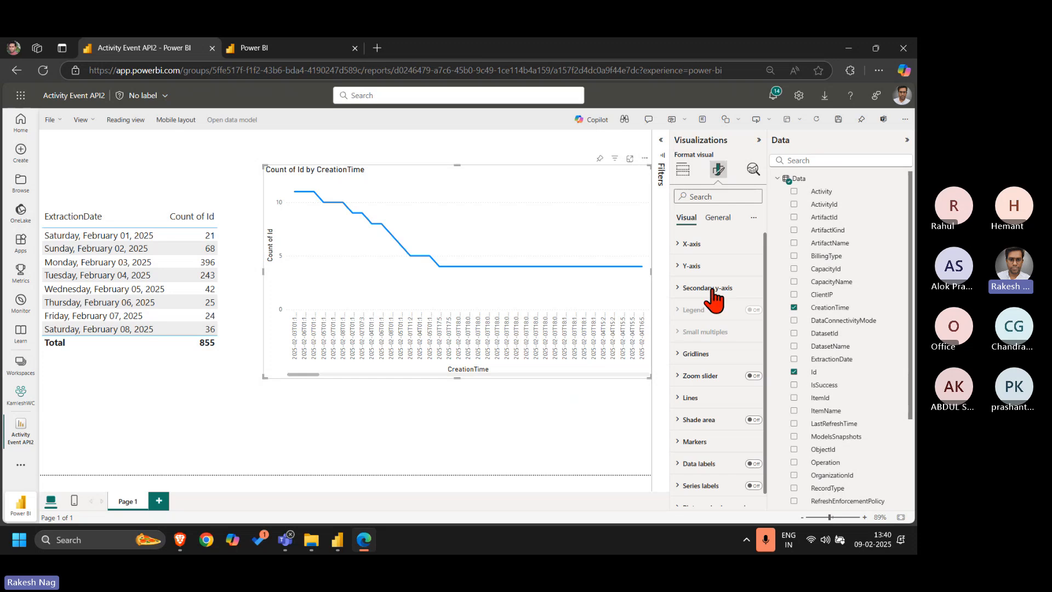
pyautogui.click(692, 244)
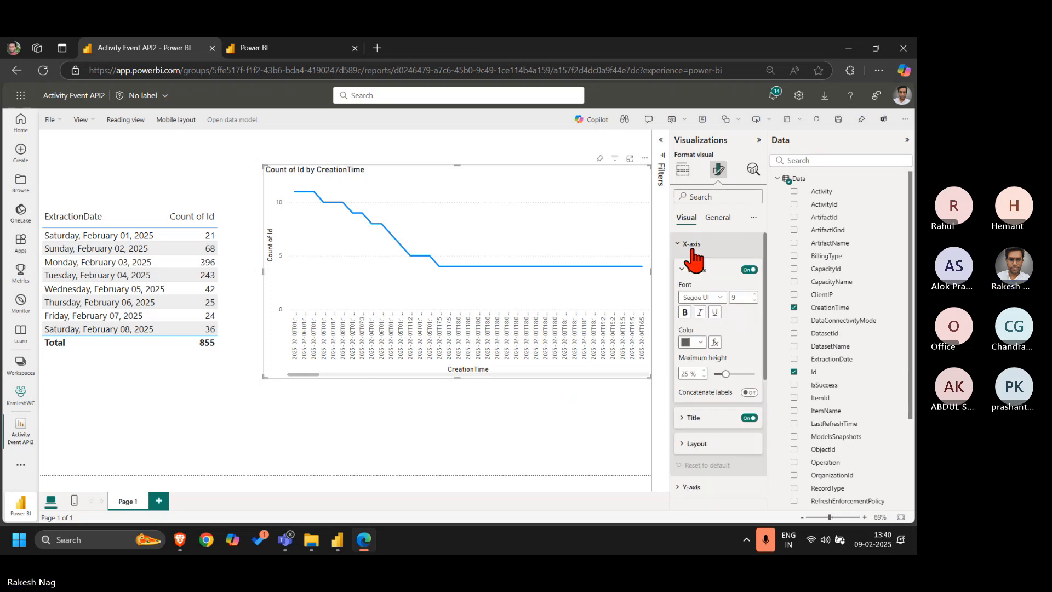
pyautogui.click(692, 247)
pyautogui.click(692, 249)
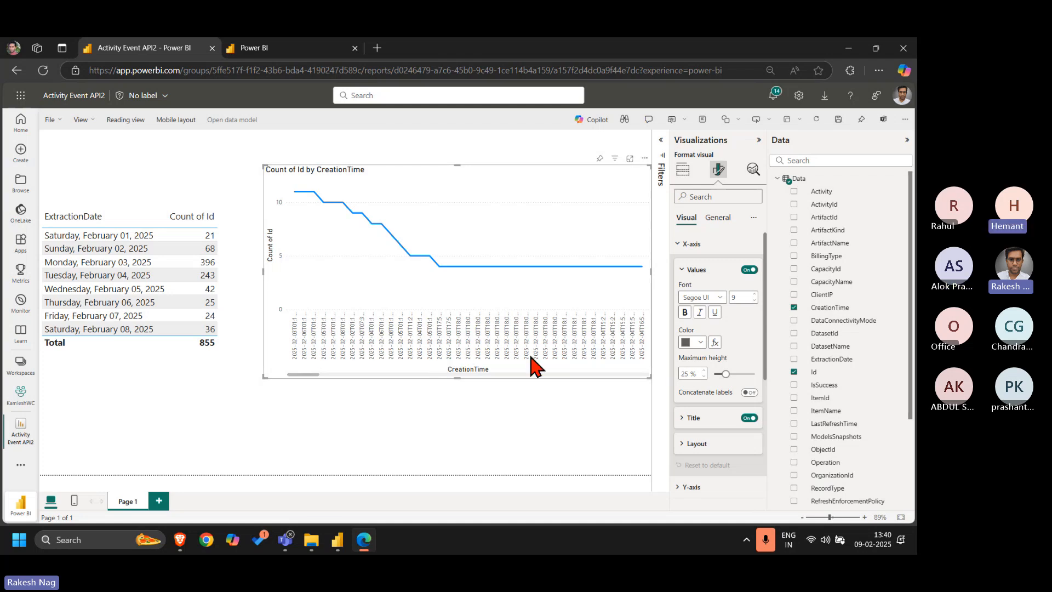
pyautogui.click(710, 443)
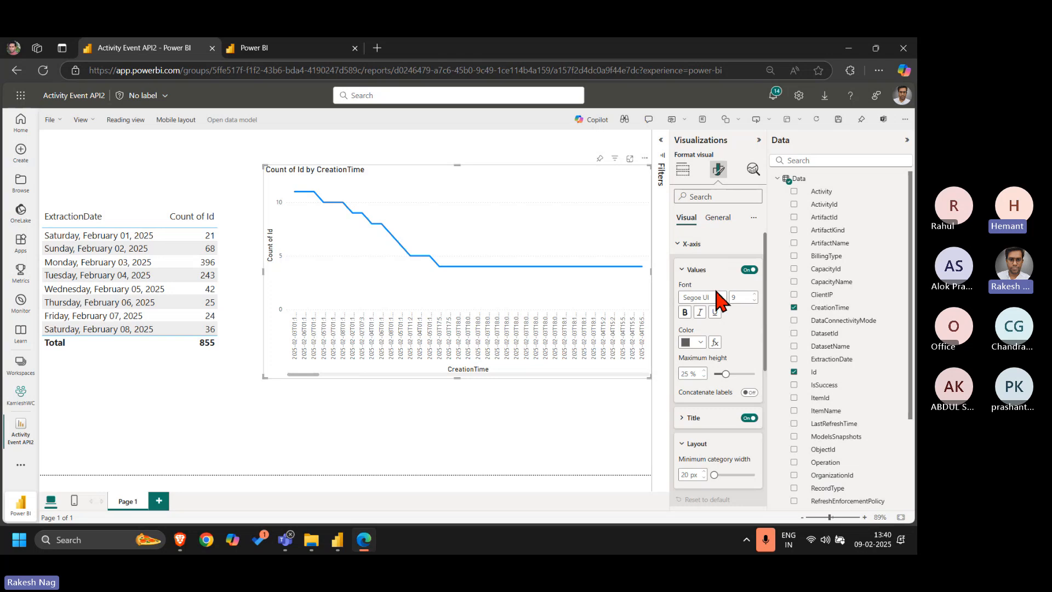
pyautogui.click(693, 269)
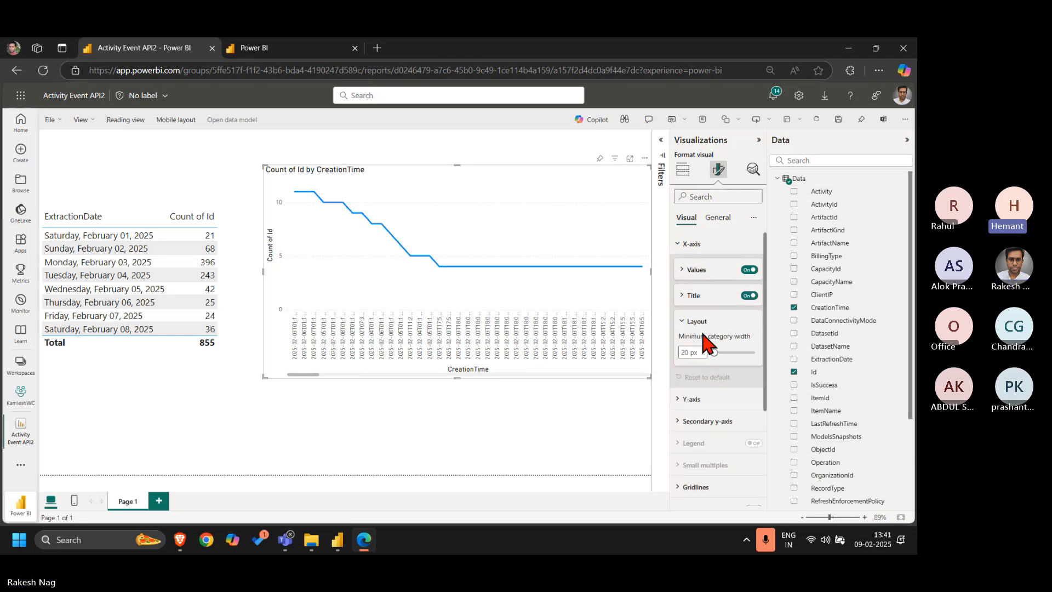
pyautogui.click(686, 244)
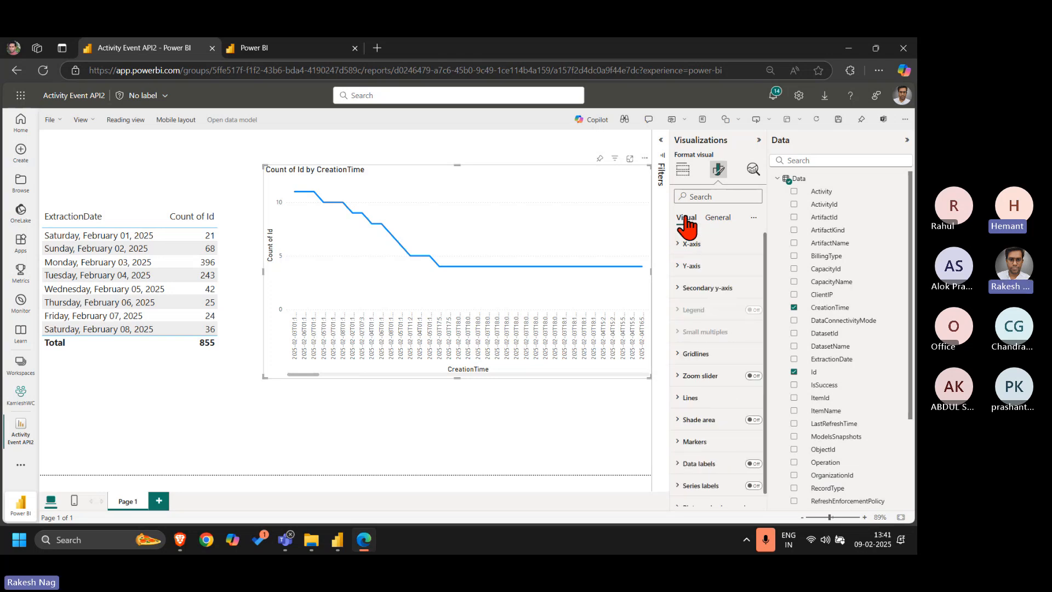
# Remove CreationTime and the count of Id from the line chart's axes
pyautogui.click(683, 172)
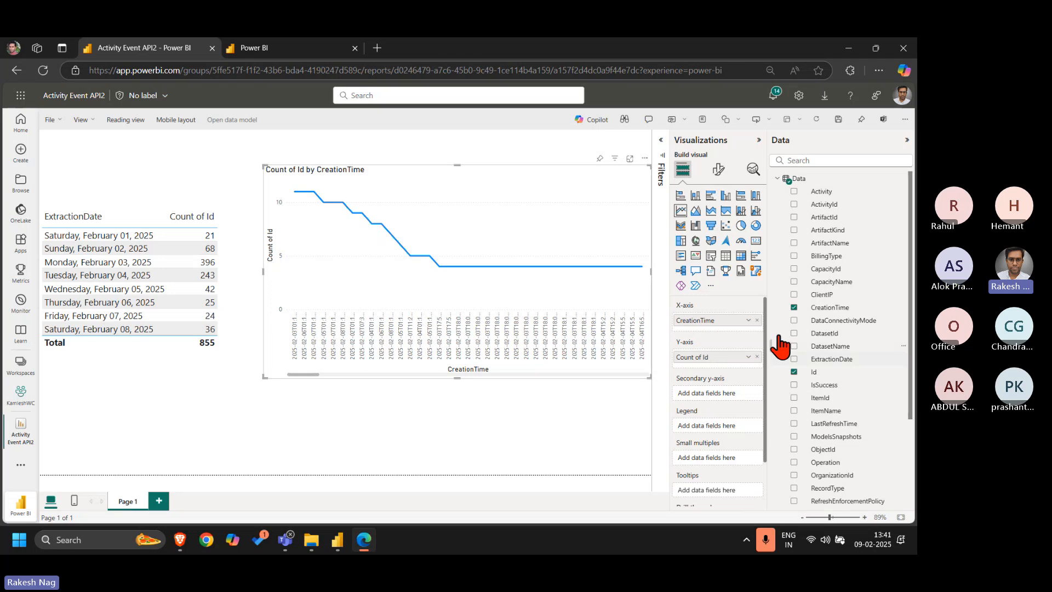
pyautogui.click(757, 320)
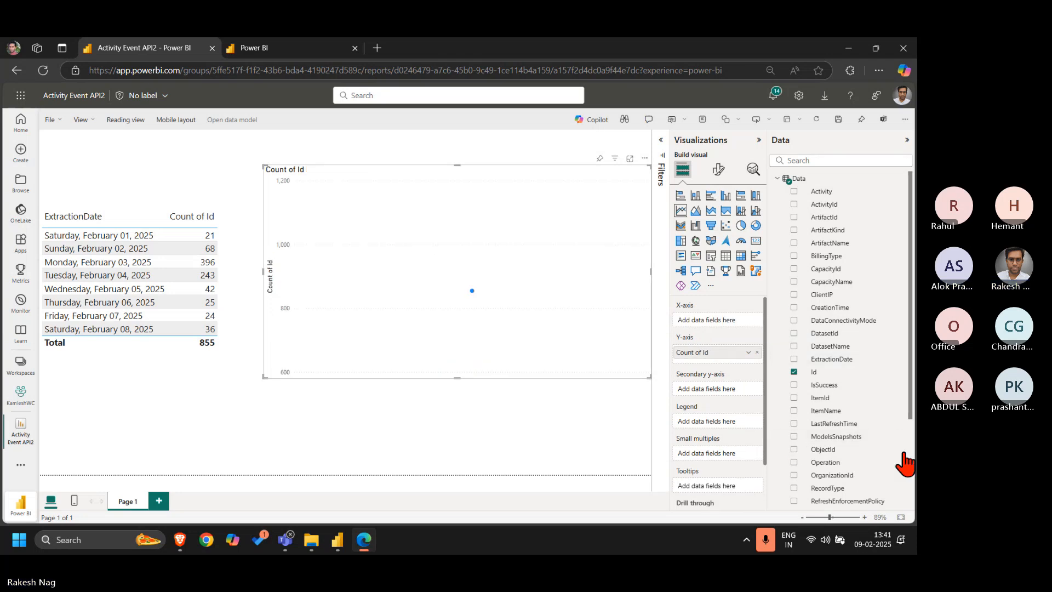
pyautogui.scroll(-2, 878, 425)
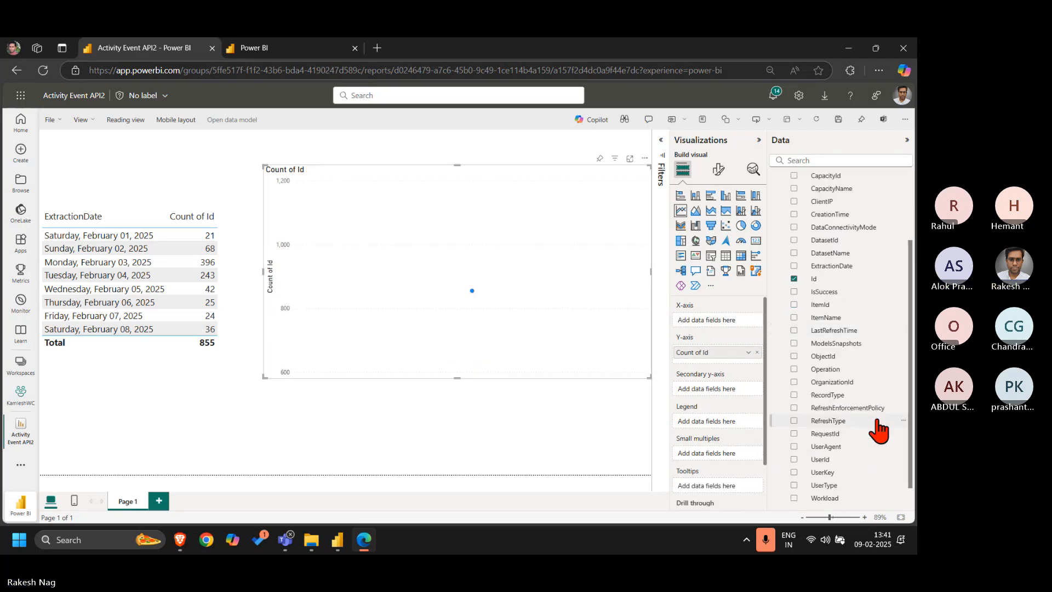
pyautogui.scroll(-1, 881, 437)
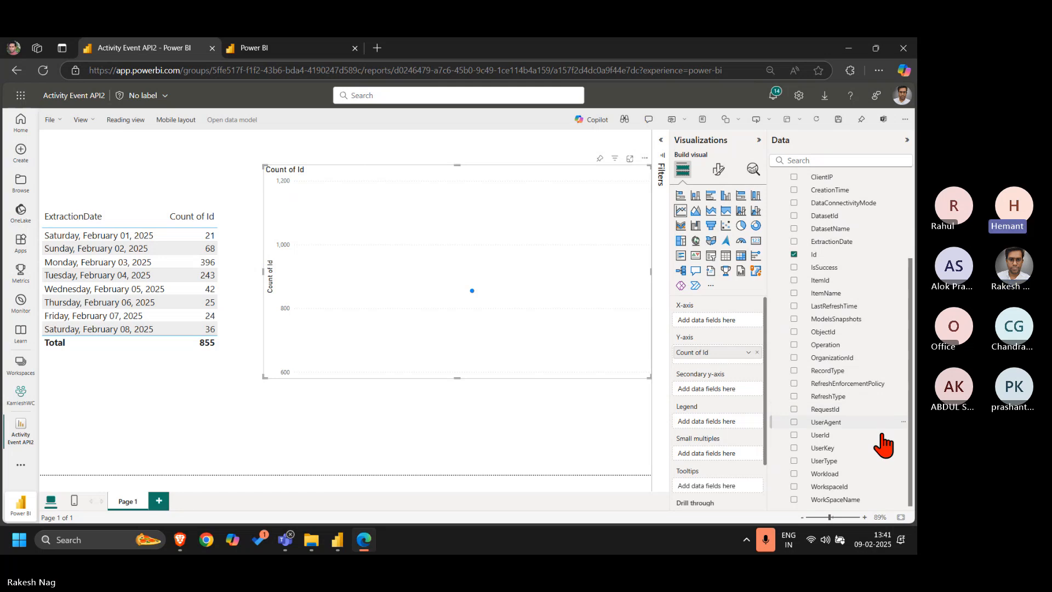
pyautogui.scroll(2, 880, 414)
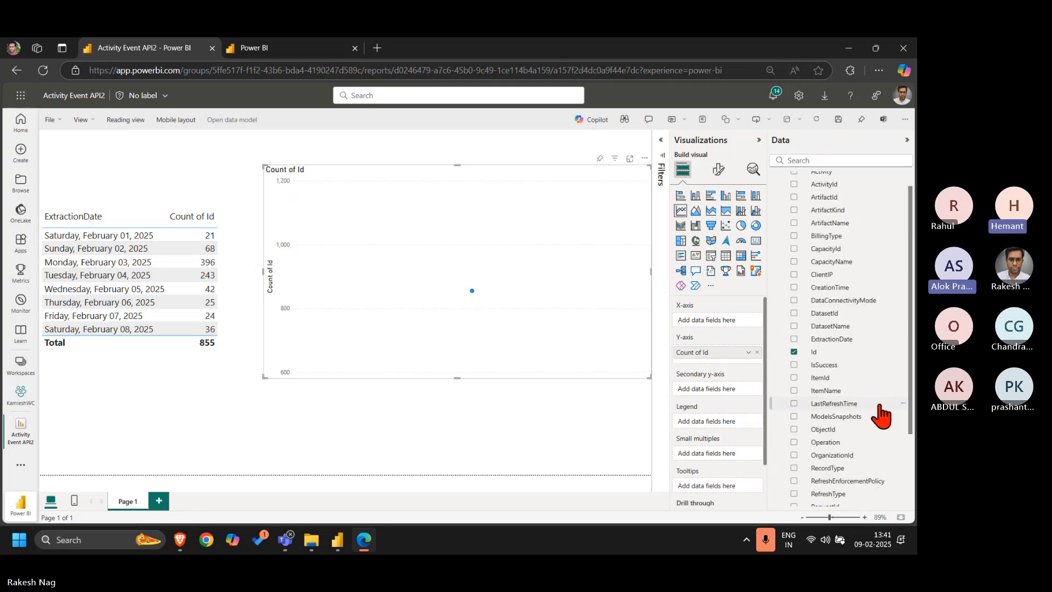
pyautogui.click(794, 352)
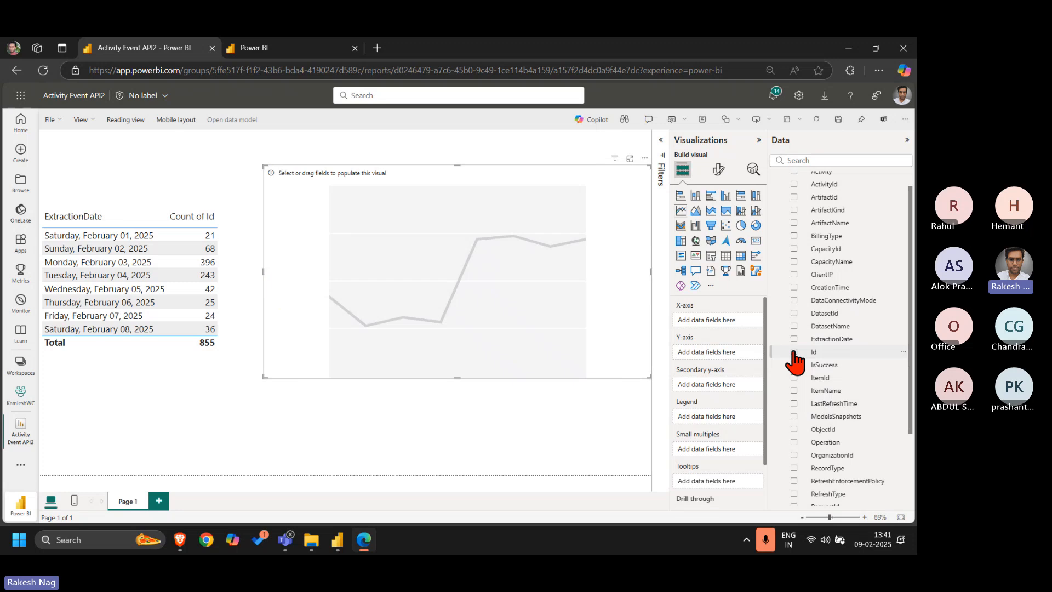
# Plot the count of Id by ExtractionDate in the empty line chart and reduce the chart's height
pyautogui.scroll(1, 872, 344)
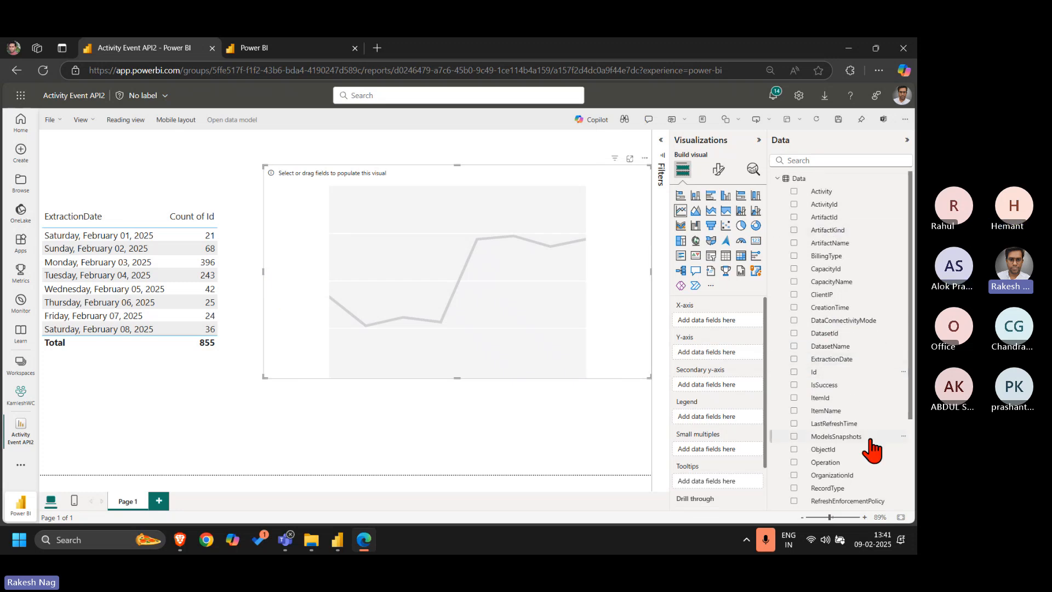
pyautogui.click(800, 360)
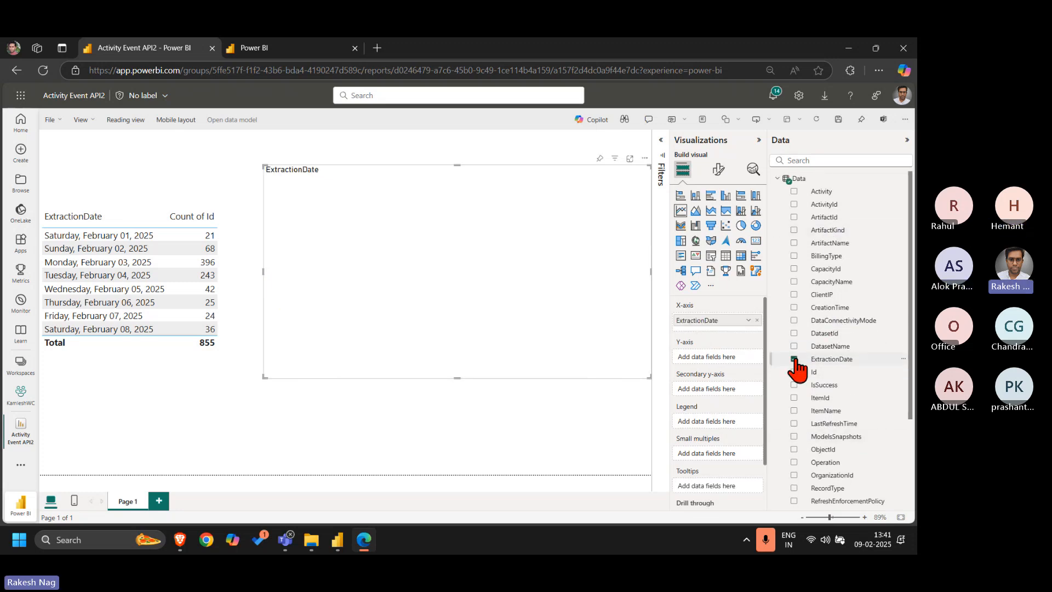
pyautogui.moveTo(814, 378); pyautogui.dragTo(738, 369)
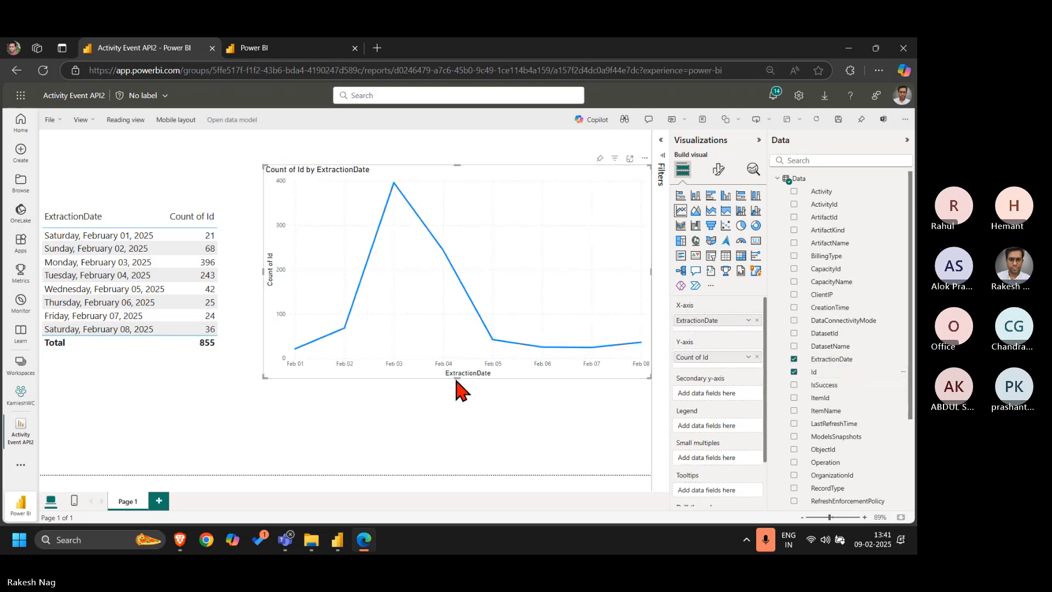
pyautogui.moveTo(455, 378); pyautogui.dragTo(454, 315)
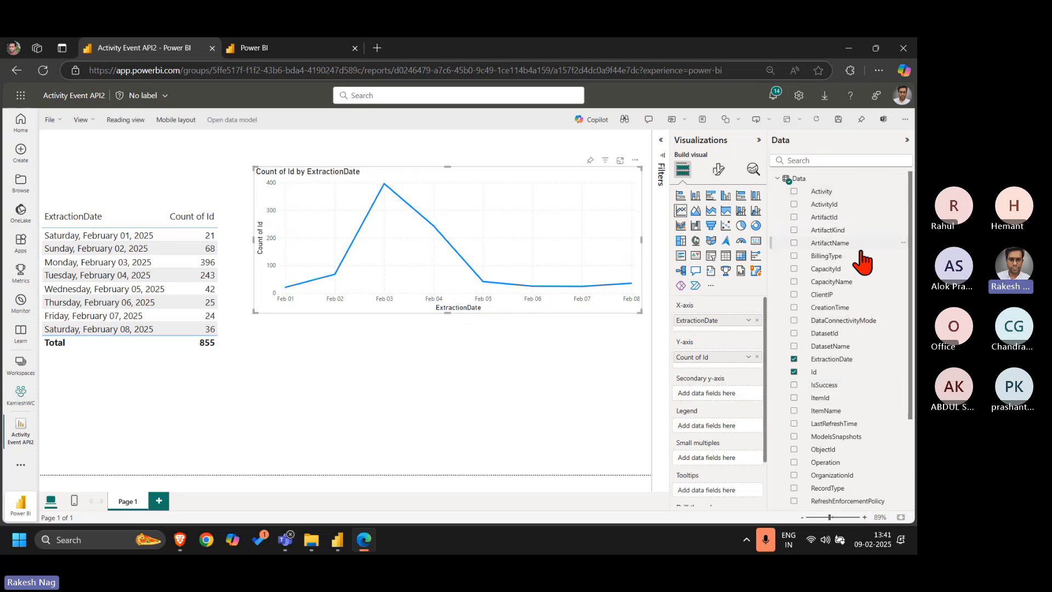
# Expand the filters and try ItemId as a filter on the line chart, removing it again
pyautogui.scroll(-3, 864, 353)
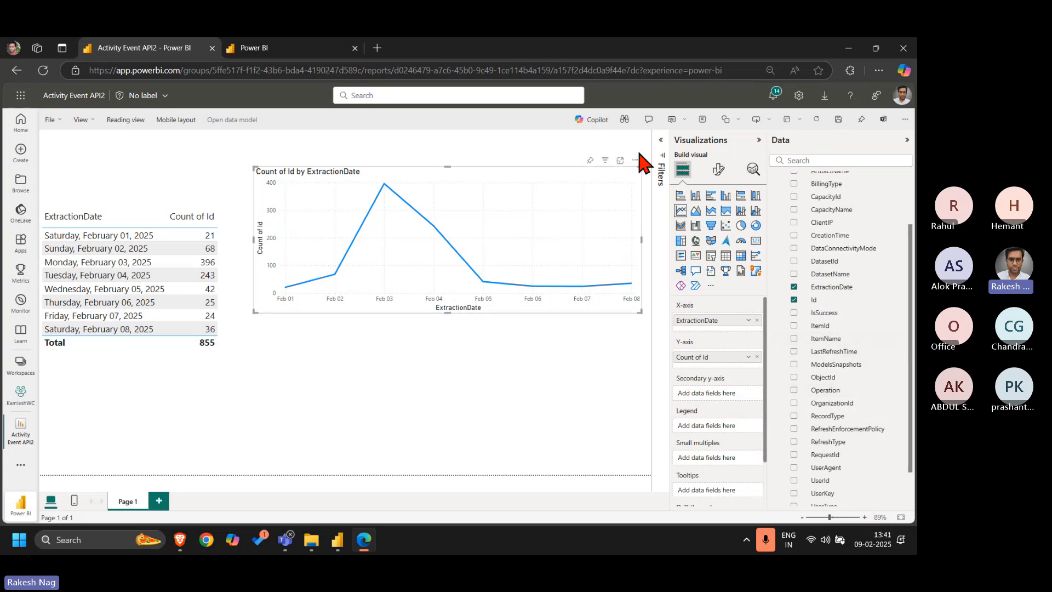
pyautogui.click(661, 156)
pyautogui.moveTo(800, 327); pyautogui.dragTo(590, 265)
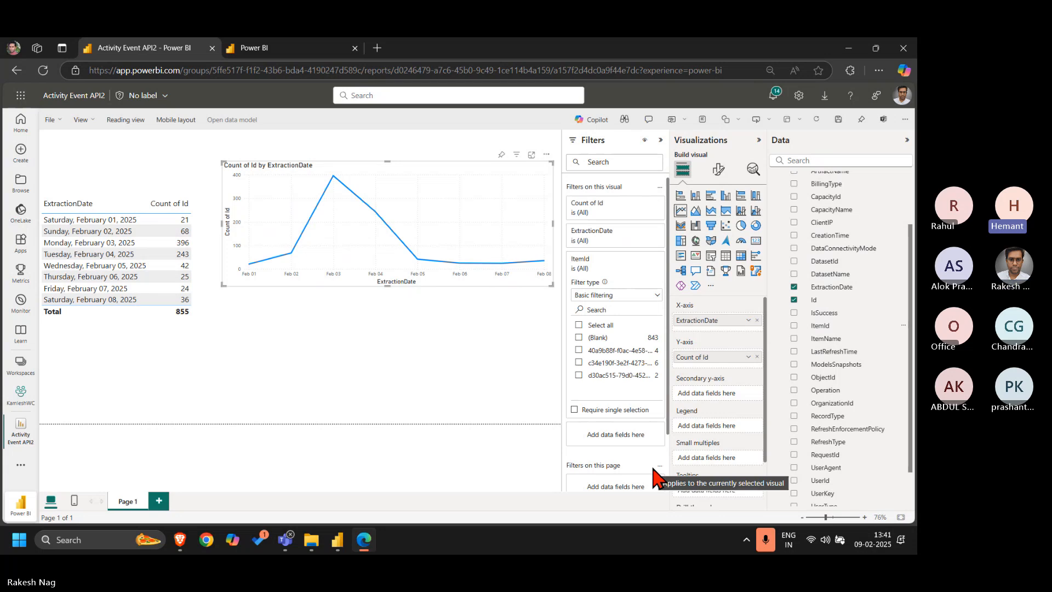
pyautogui.click(647, 262)
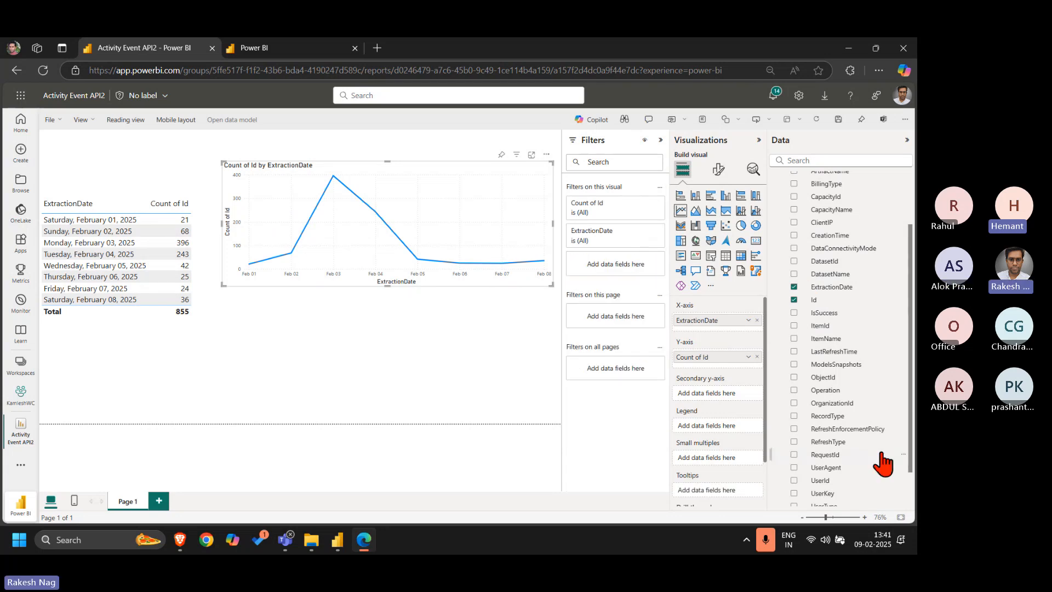
# Add Operation as the line chart's legend and increase the chart's height
pyautogui.click(794, 389)
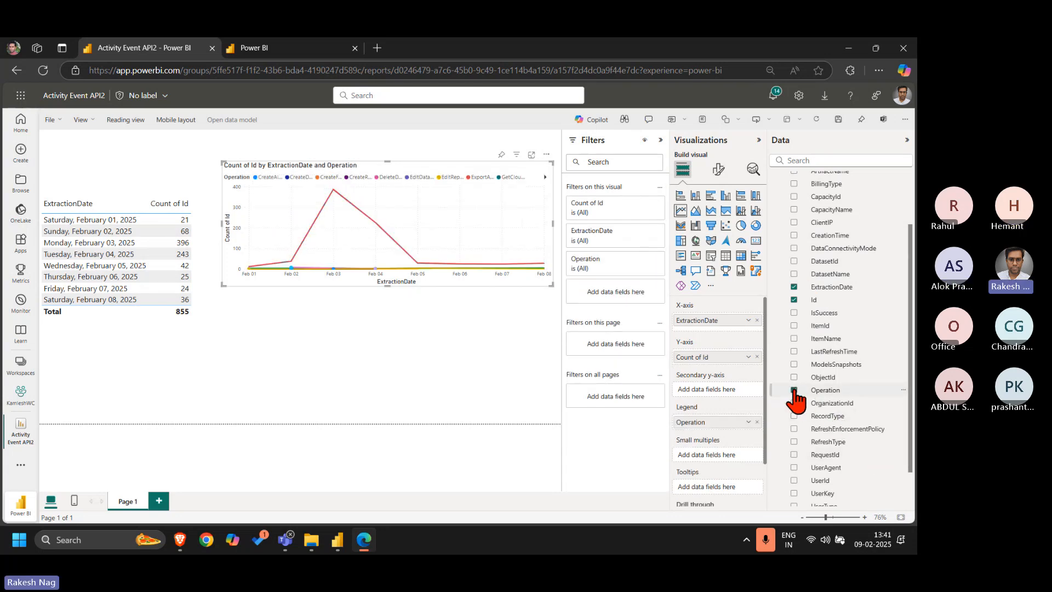
pyautogui.moveTo(386, 283); pyautogui.dragTo(388, 408)
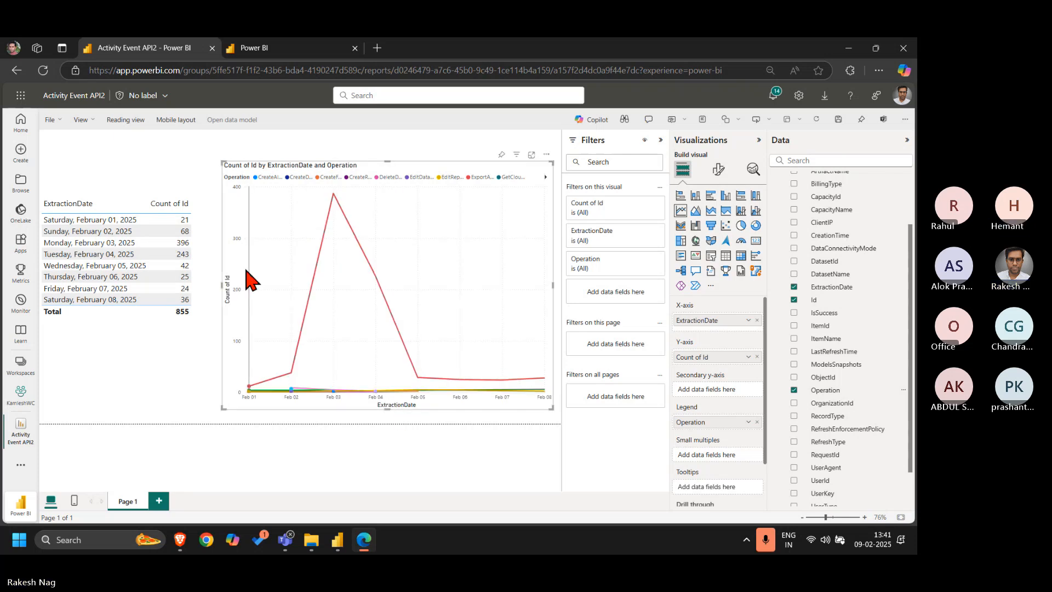
# Filter the line chart to the ViewReport operation in focus mode, return to the report page and collapse the filters
pyautogui.click(532, 155)
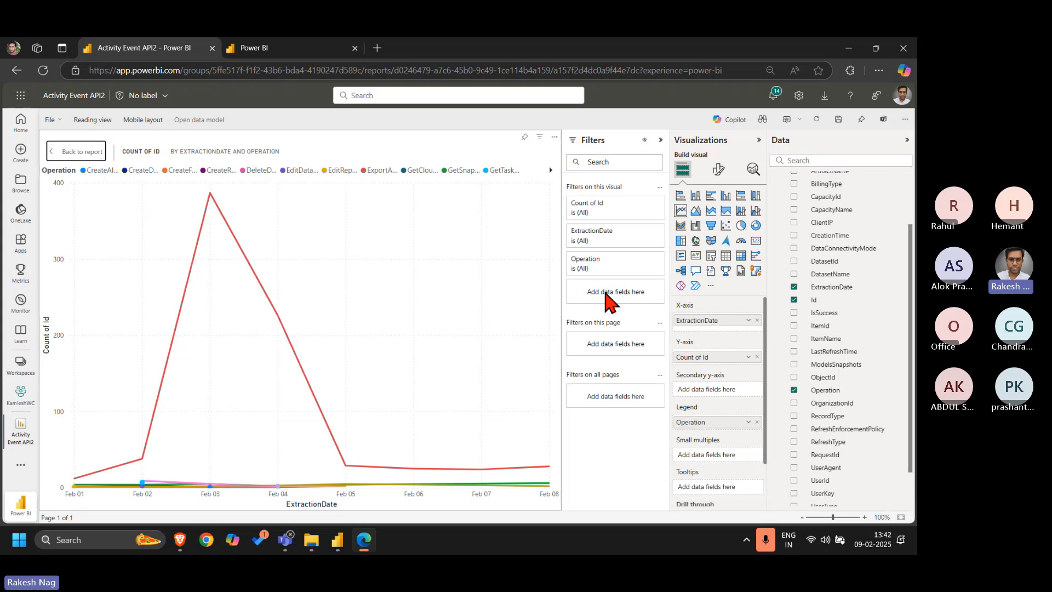
pyautogui.click(597, 266)
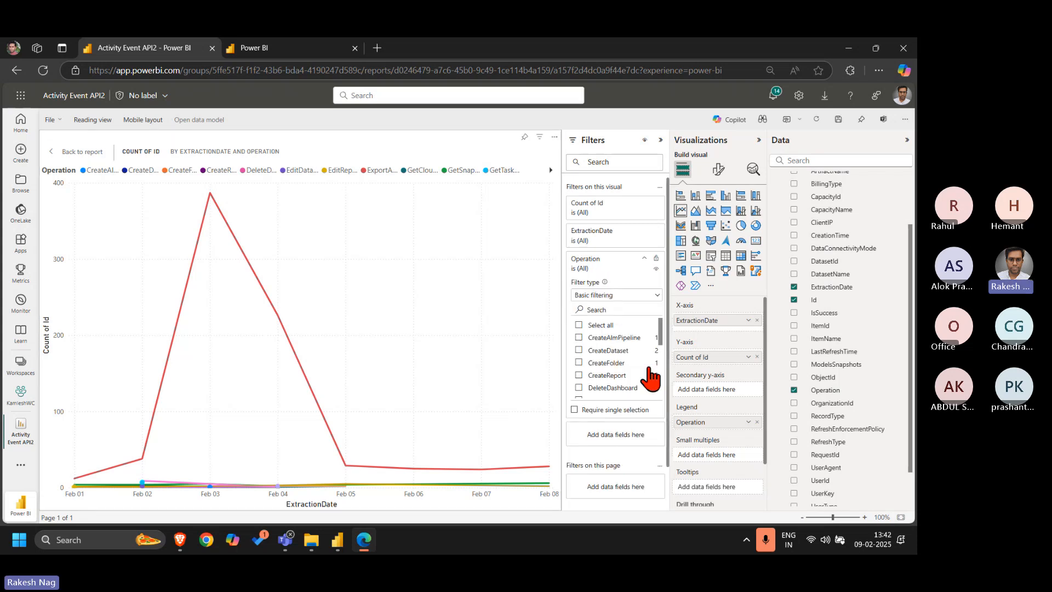
pyautogui.scroll(-4, 630, 364)
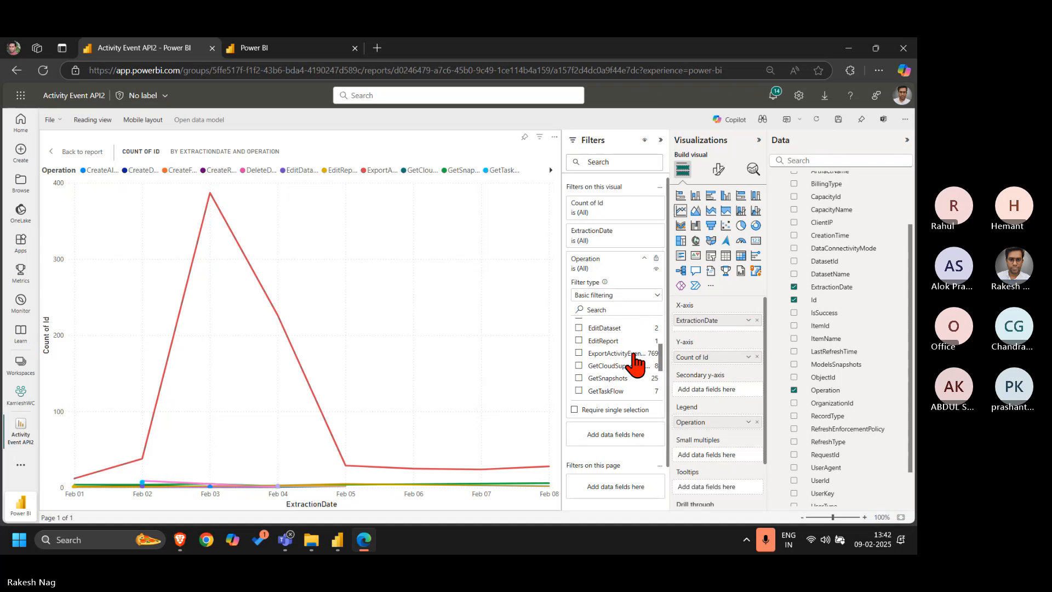
pyautogui.scroll(-4, 630, 345)
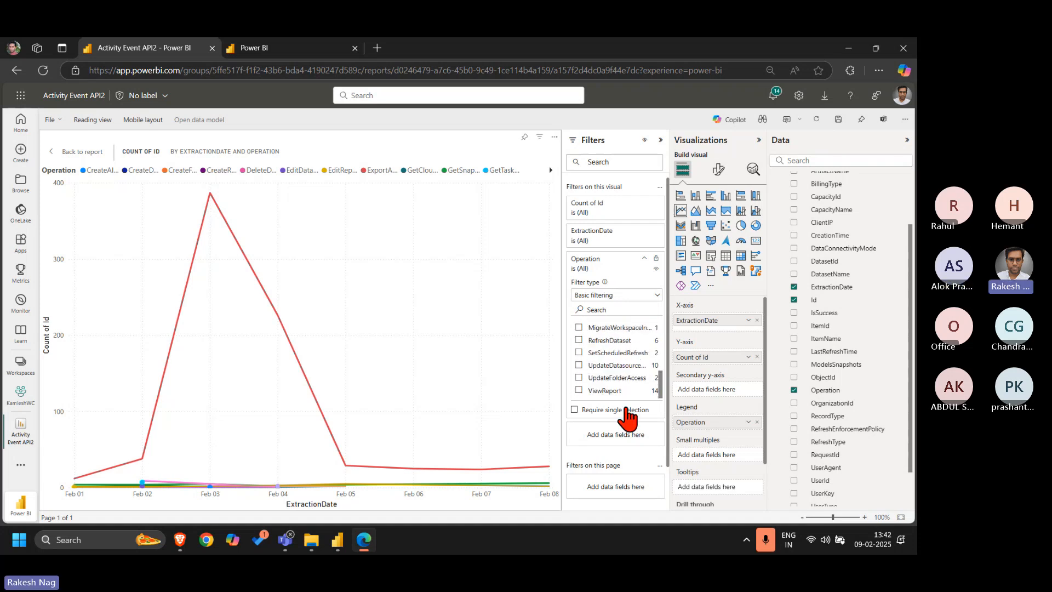
pyautogui.click(604, 390)
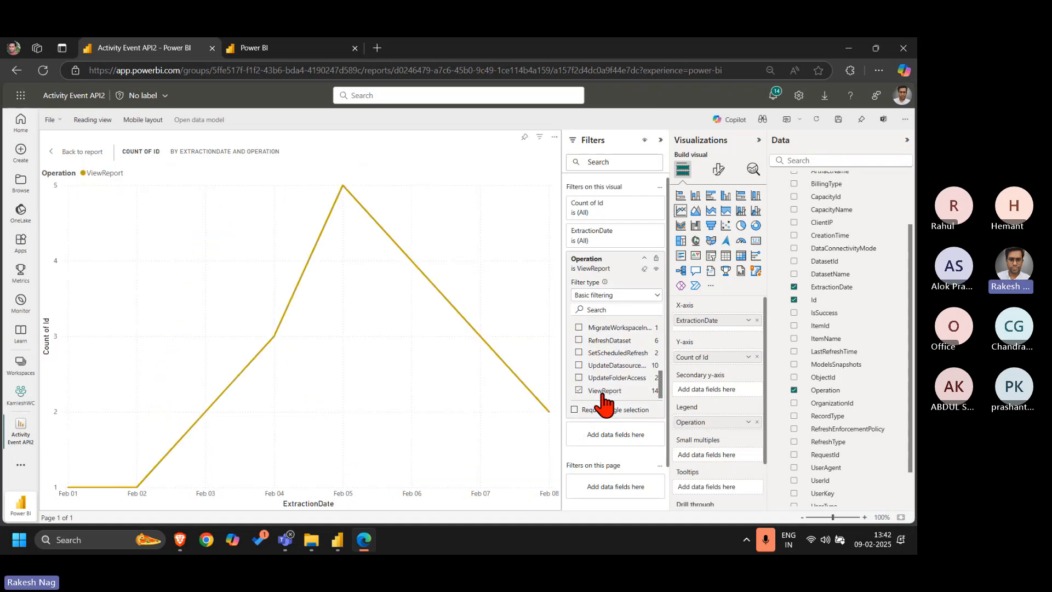
pyautogui.click(603, 268)
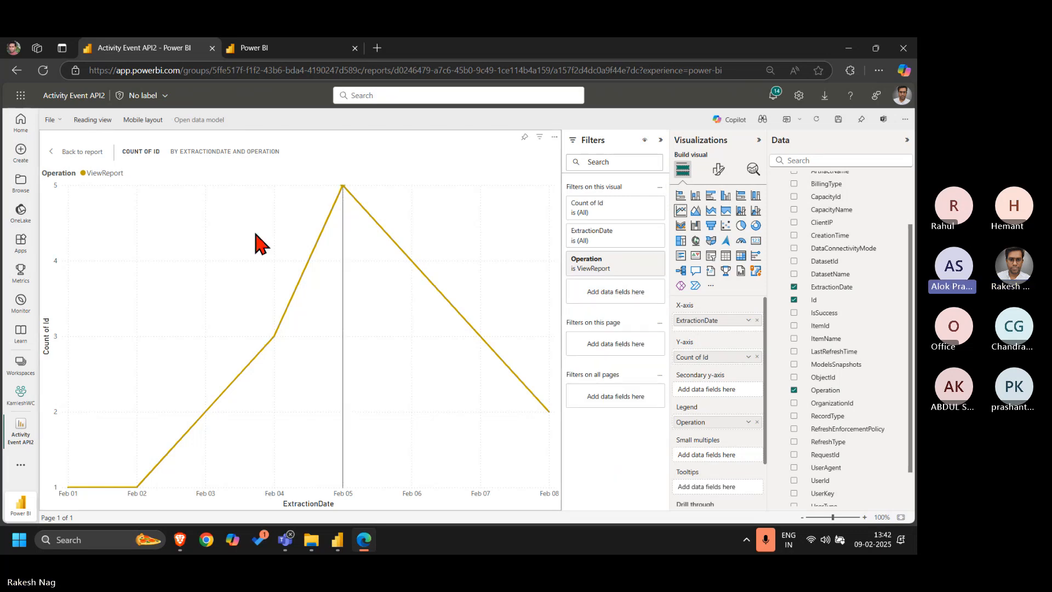
pyautogui.click(83, 152)
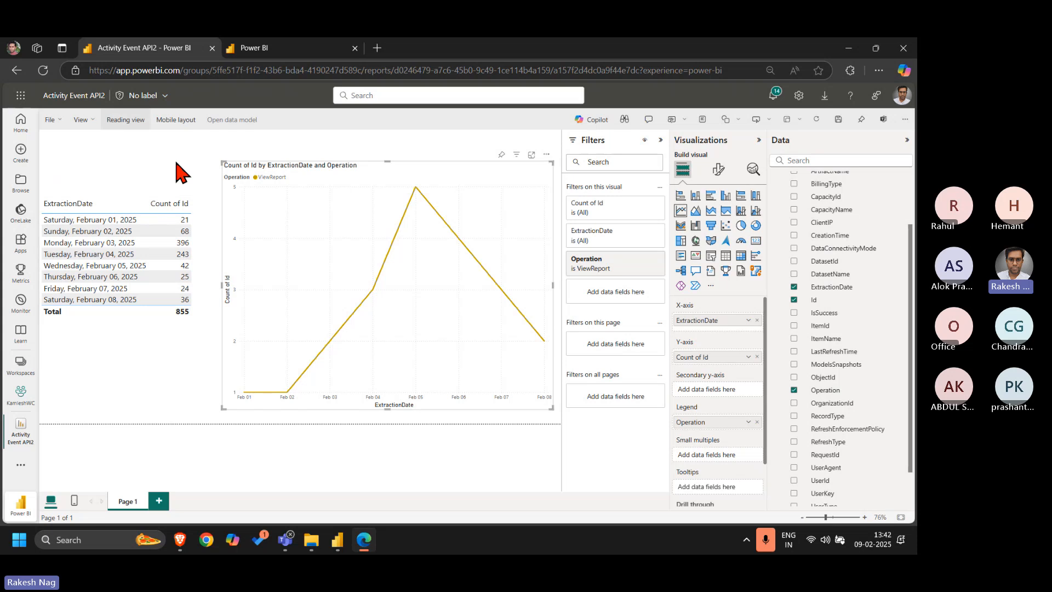
pyautogui.click(660, 141)
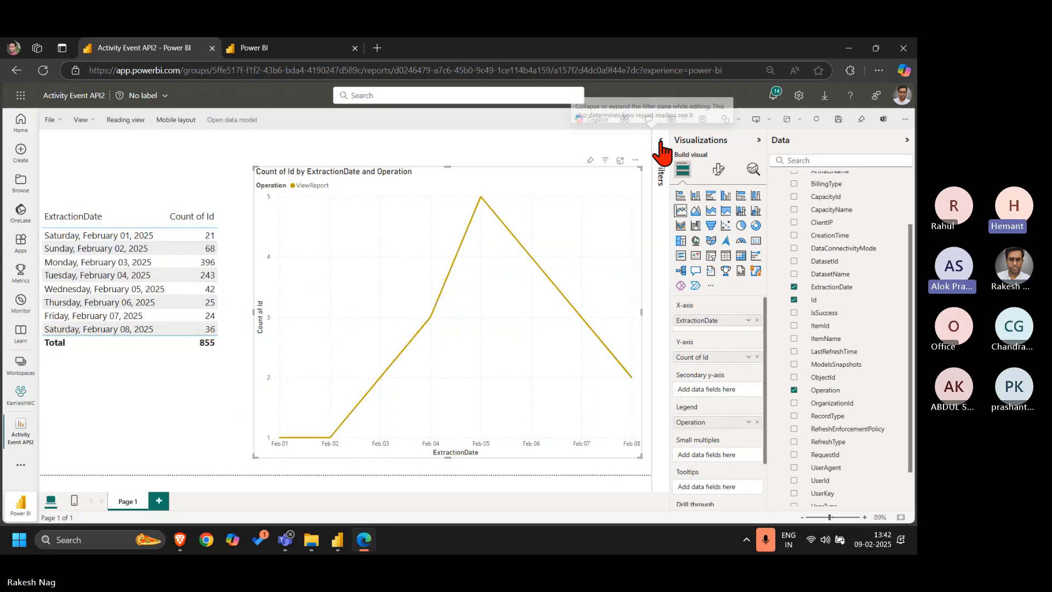
pyautogui.click(765, 540)
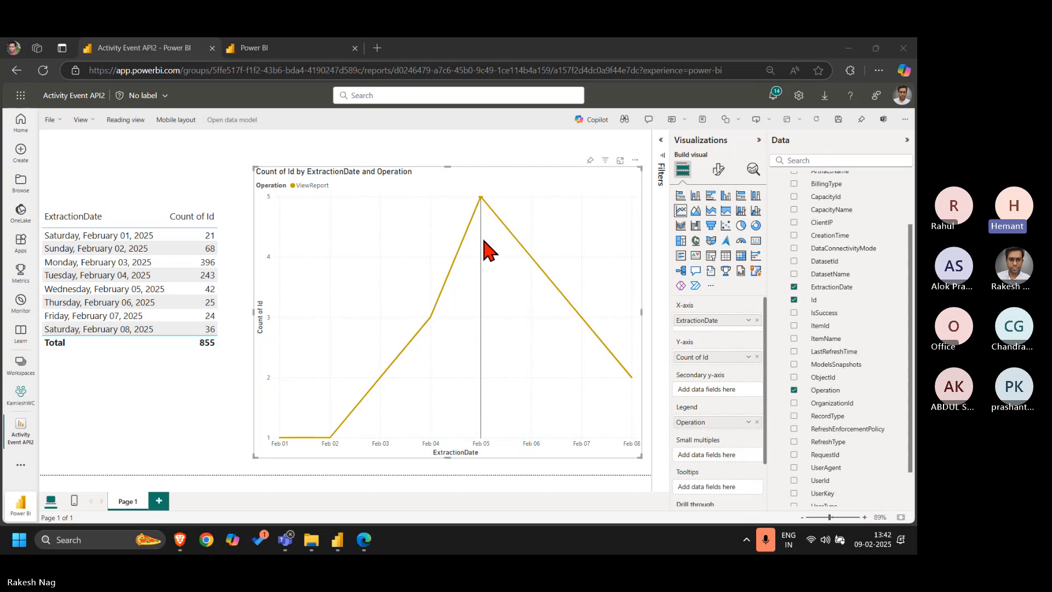
pyautogui.click(282, 160)
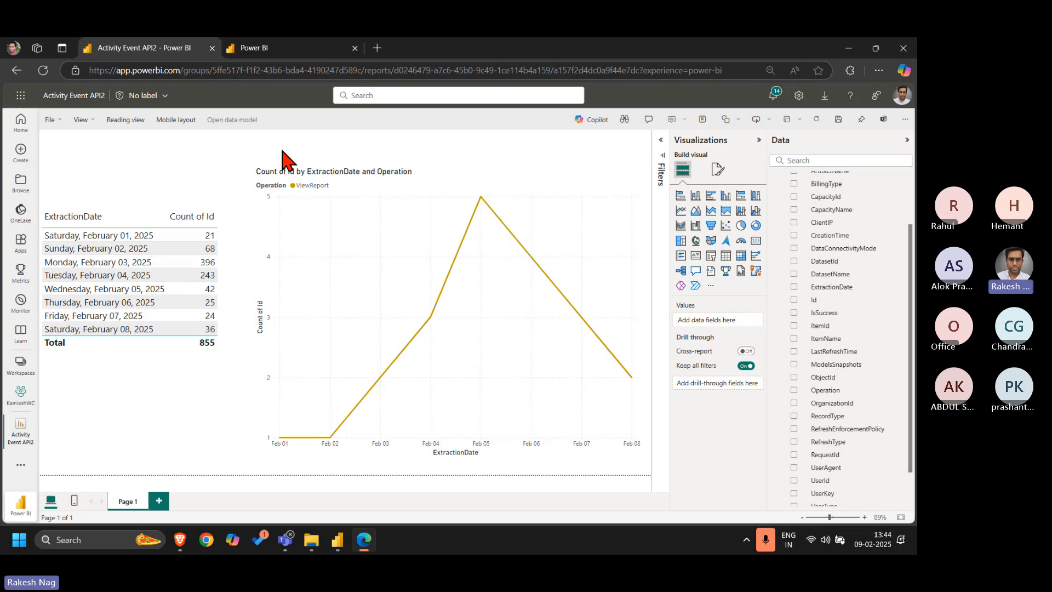
# Switch to the Audit Log workspace and reload its item list to check the Activity Event API refresh status
pyautogui.click(271, 49)
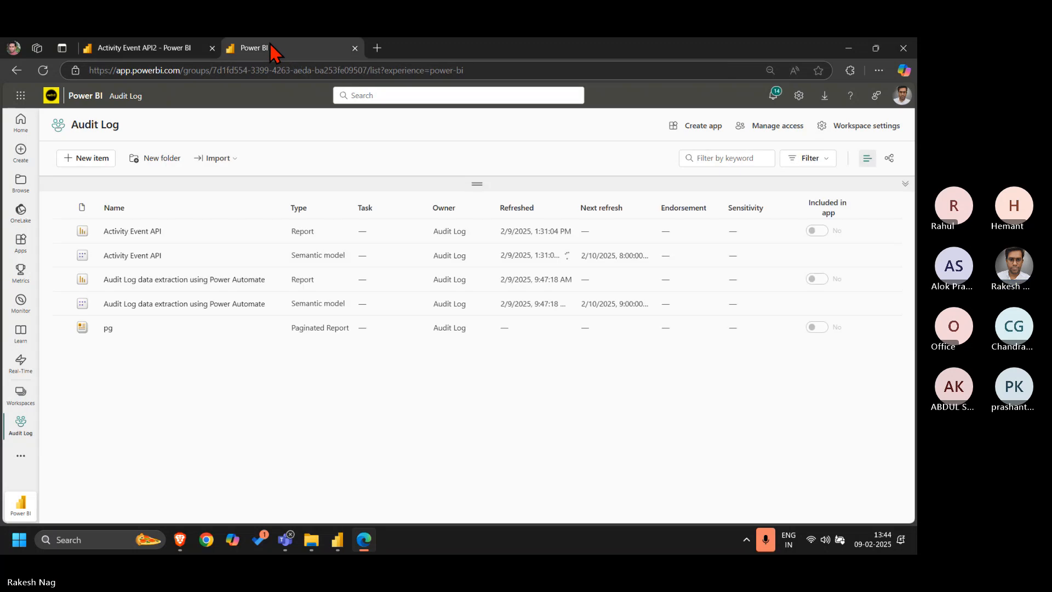
pyautogui.click(42, 71)
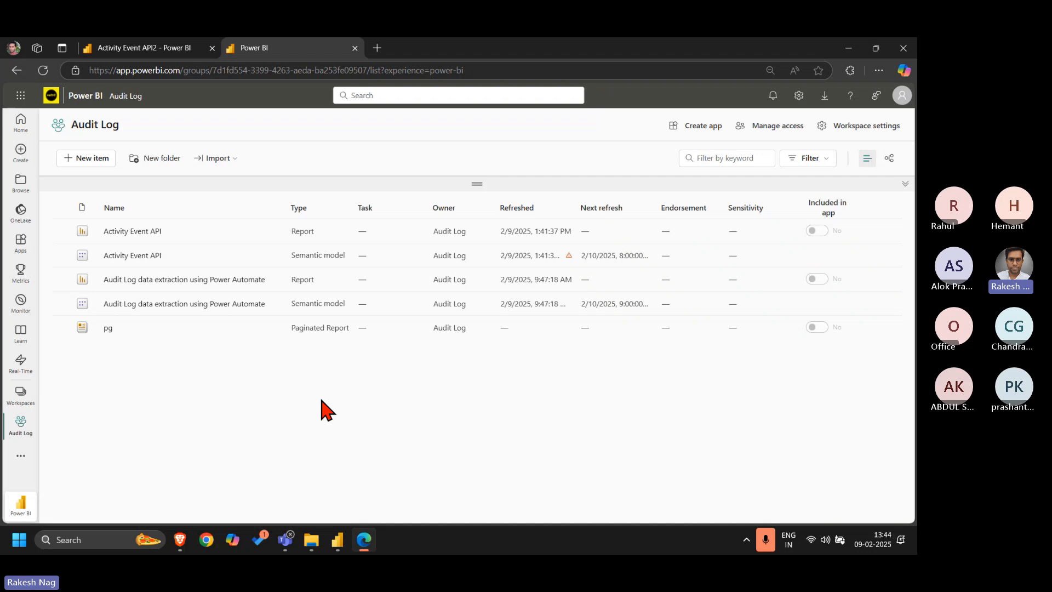
# Switch to the Activity Event API file in Power BI Desktop and open the Audit Log table's incremental refresh settings
pyautogui.moveTo(342, 541)
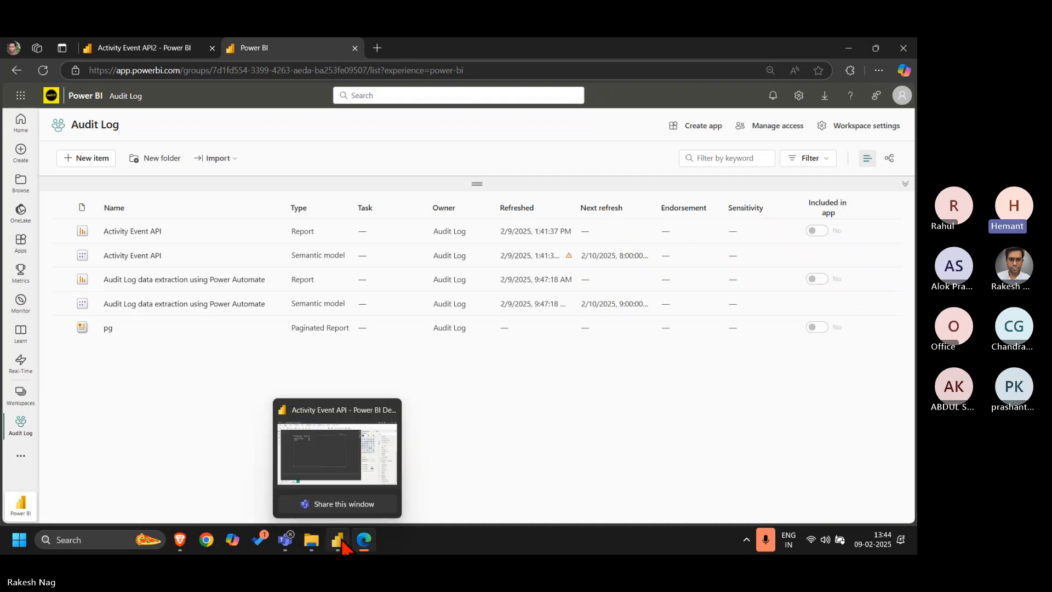
pyautogui.click(322, 453)
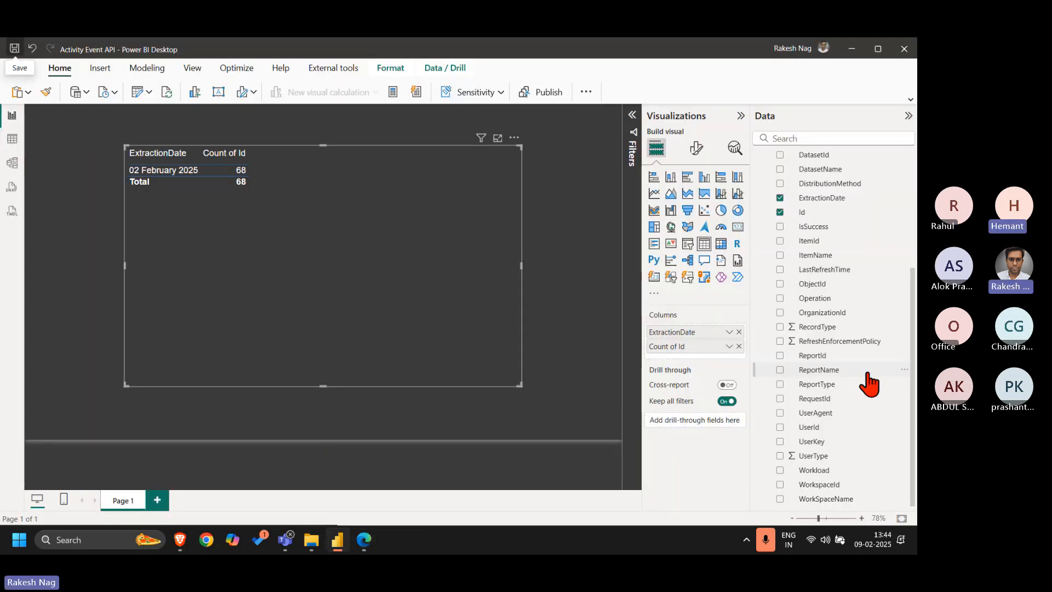
pyautogui.scroll(4, 868, 383)
pyautogui.rightClick(800, 159)
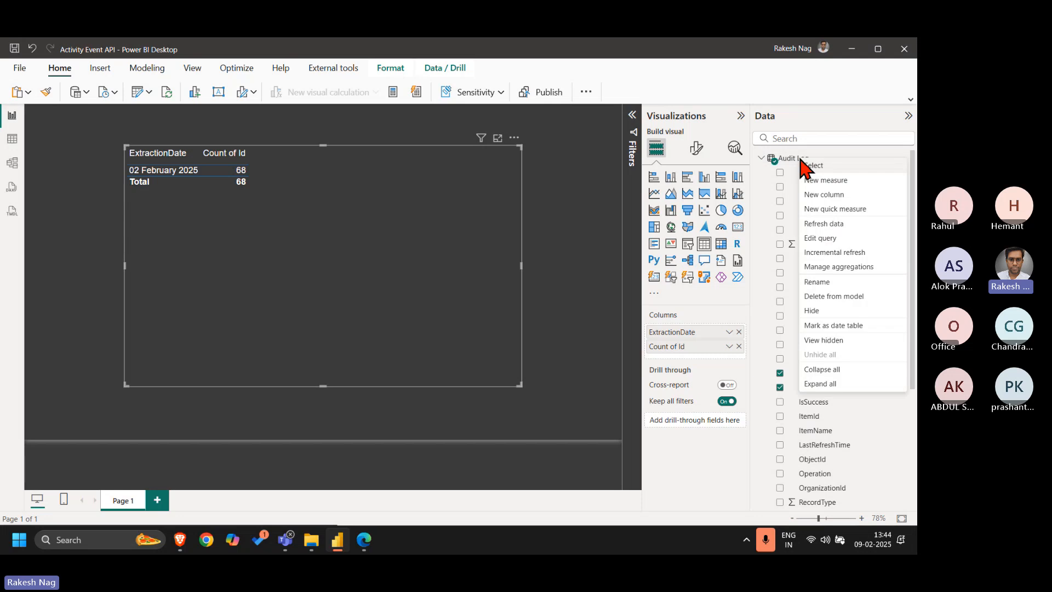
pyautogui.click(846, 253)
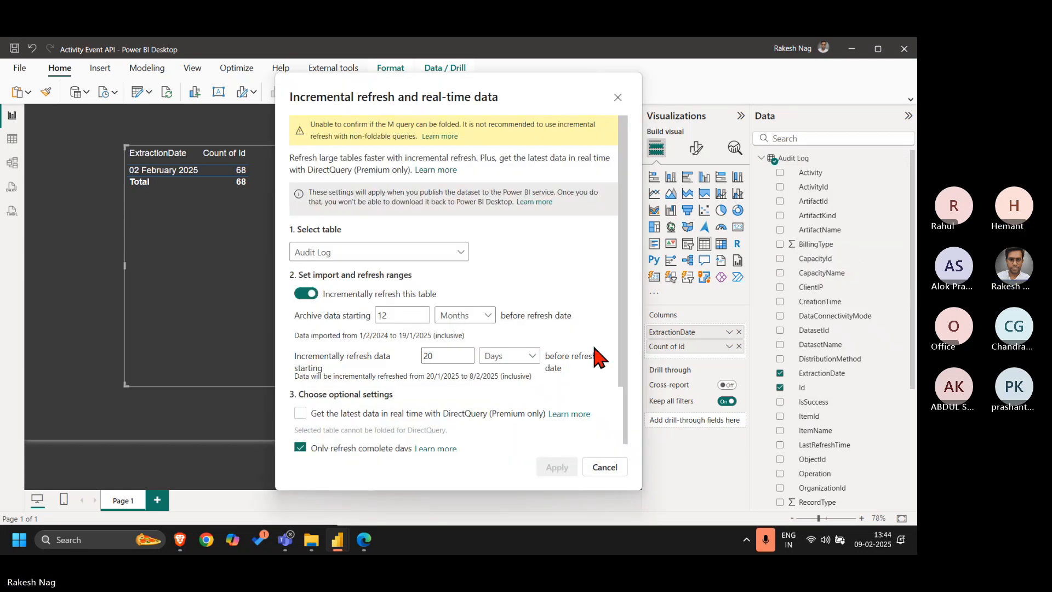
pyautogui.scroll(-2, 596, 357)
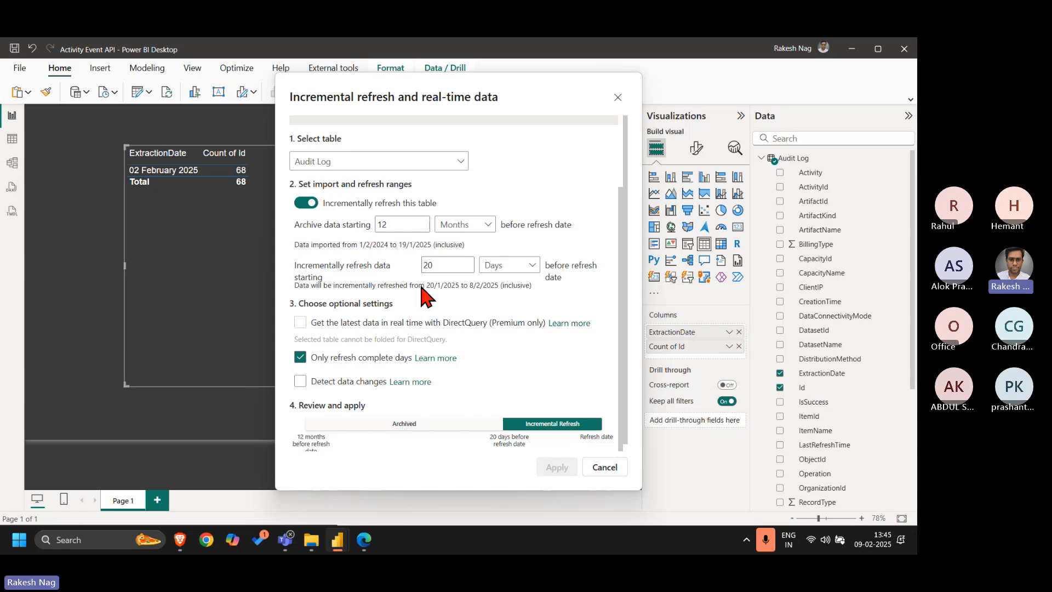
# Set the Audit Log table's archive range to start 10 days before the refresh date
pyautogui.doubleClick(393, 225)
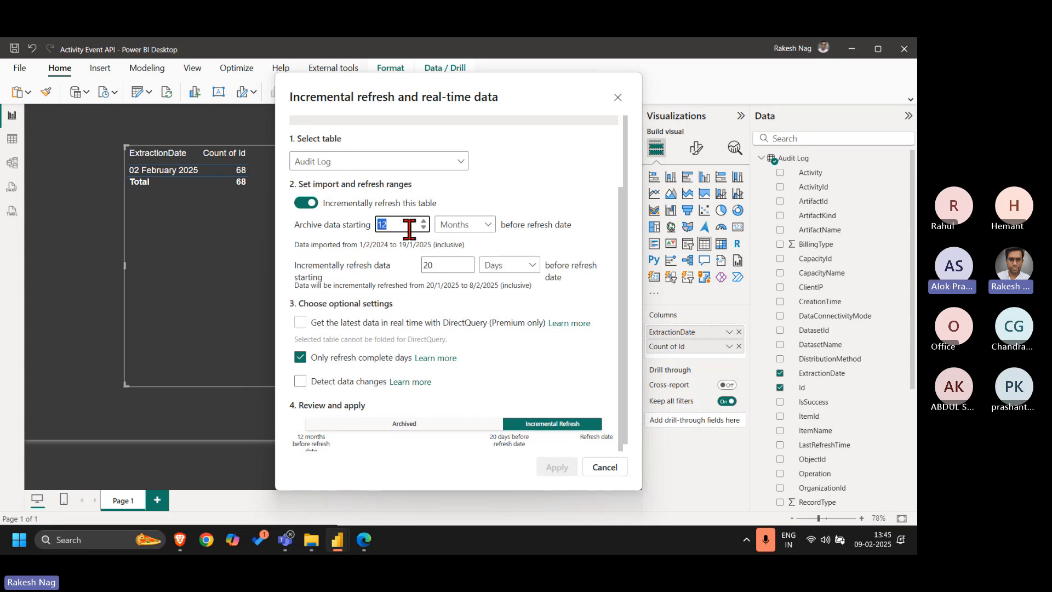
pyautogui.write('10')
pyautogui.click(491, 224)
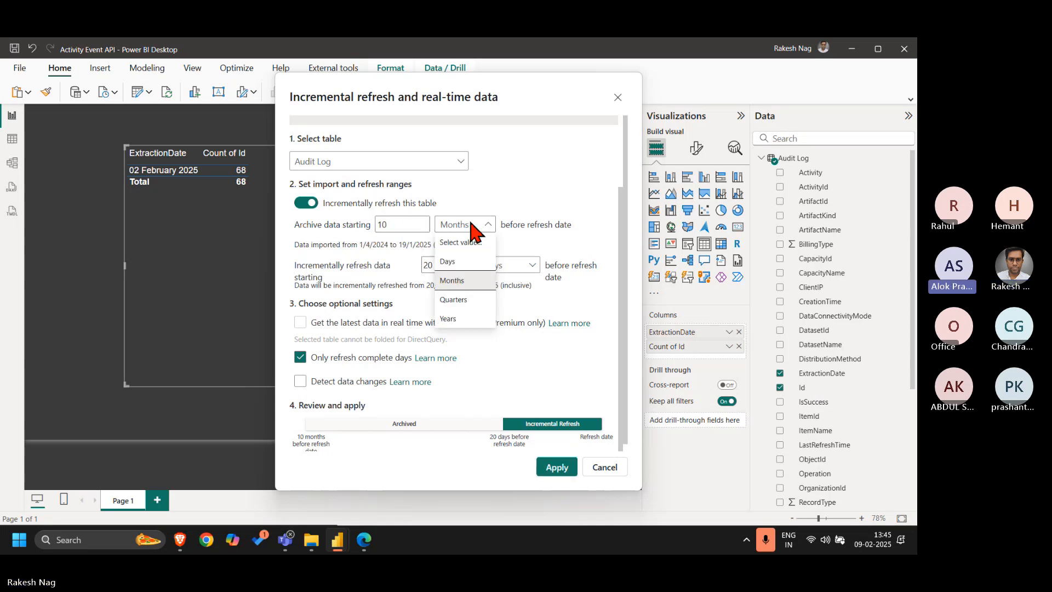
pyautogui.click(457, 262)
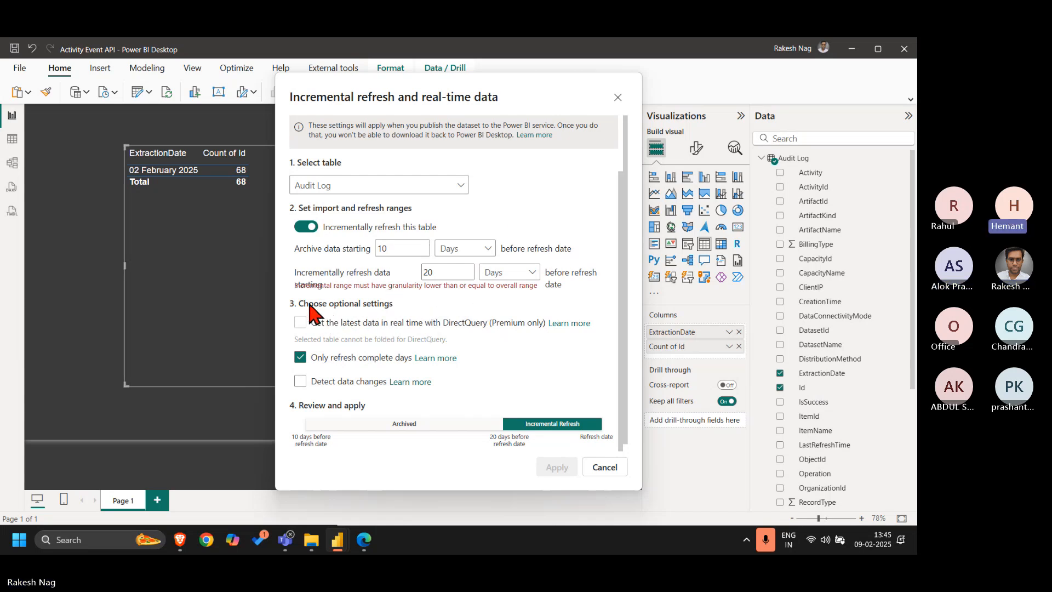
# Set the incremental refresh range to start 30 days before the refresh date
pyautogui.click(402, 248)
pyautogui.doubleClick(435, 272)
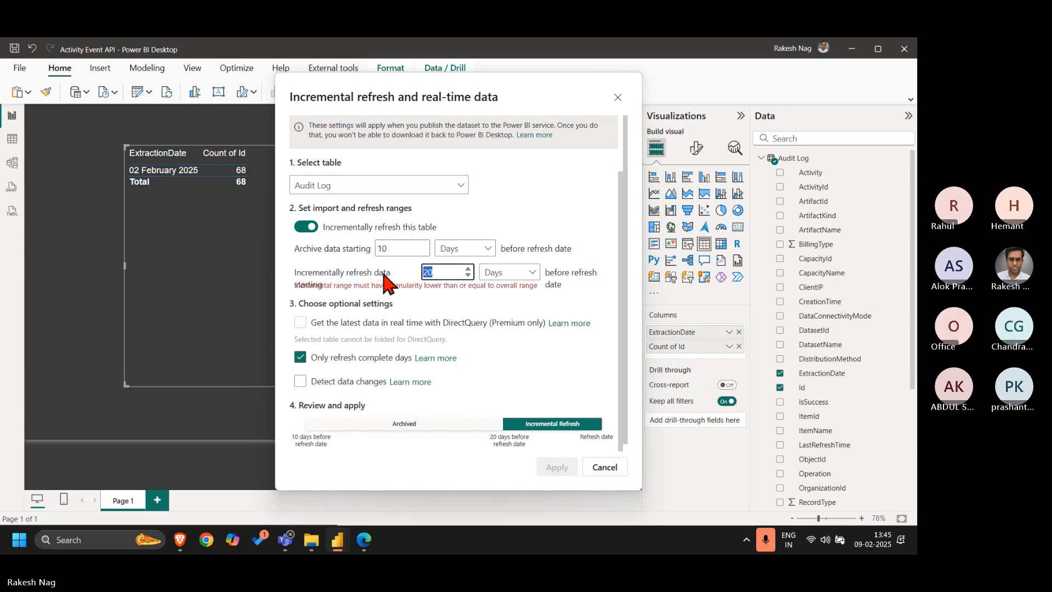
pyautogui.write('30')
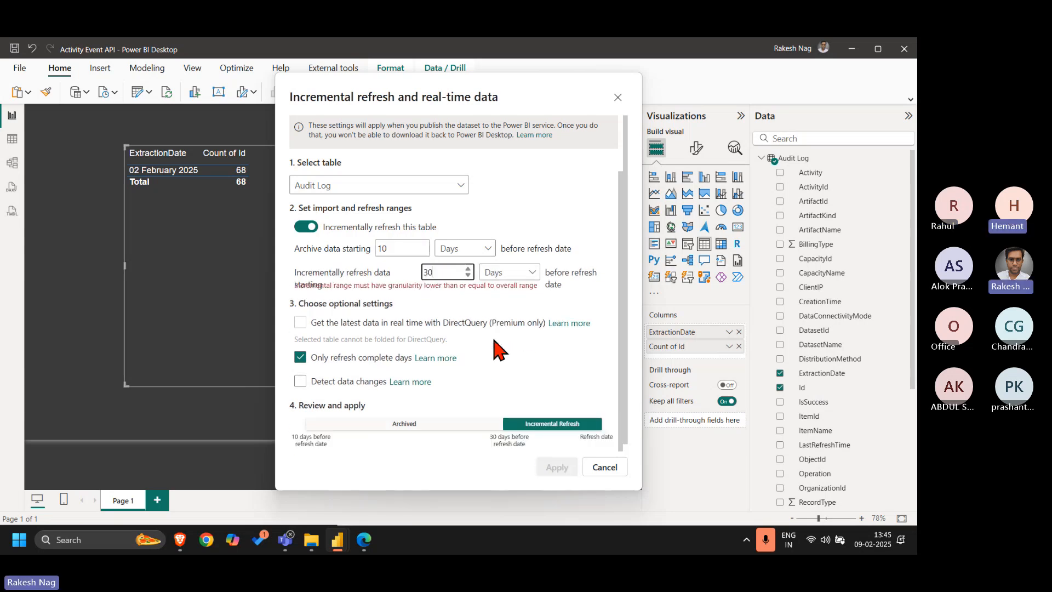
# Set the archive range to start 20 days and the incremental refresh range 10 days before the refresh date
pyautogui.doubleClick(433, 273)
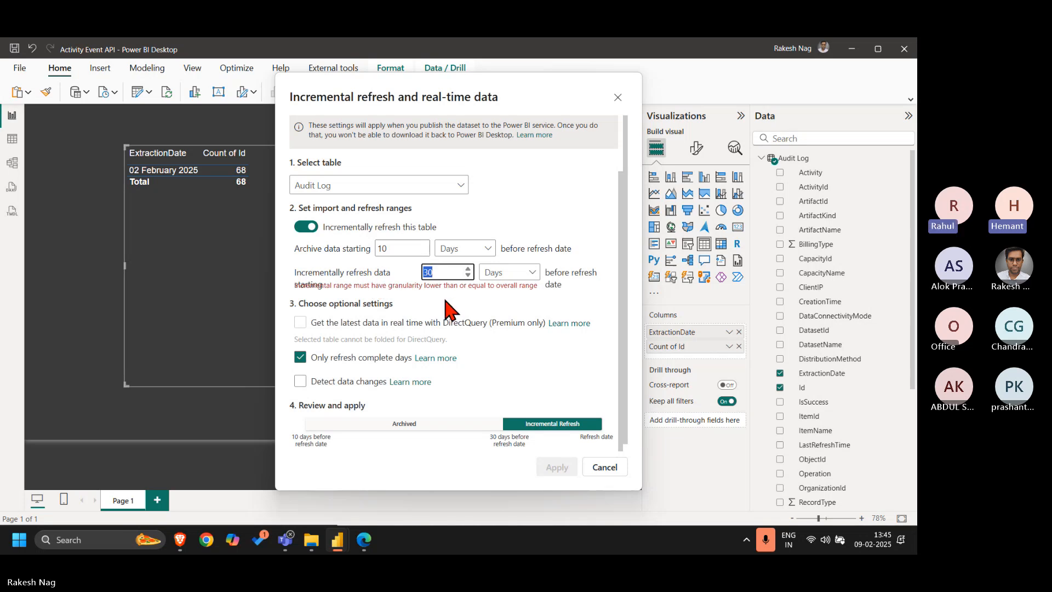
pyautogui.doubleClick(383, 247)
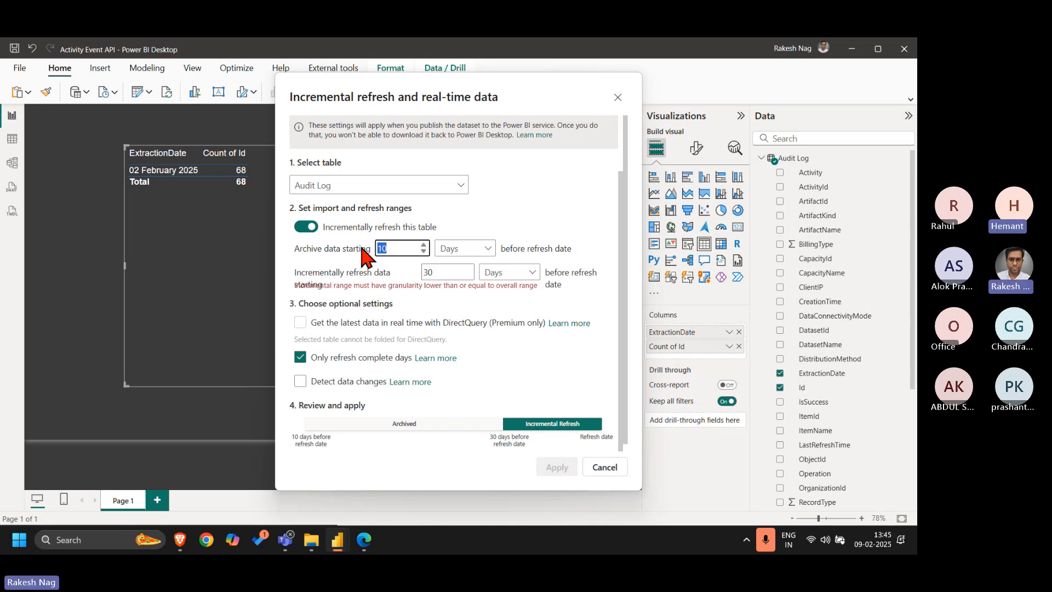
pyautogui.write('20')
pyautogui.doubleClick(433, 272)
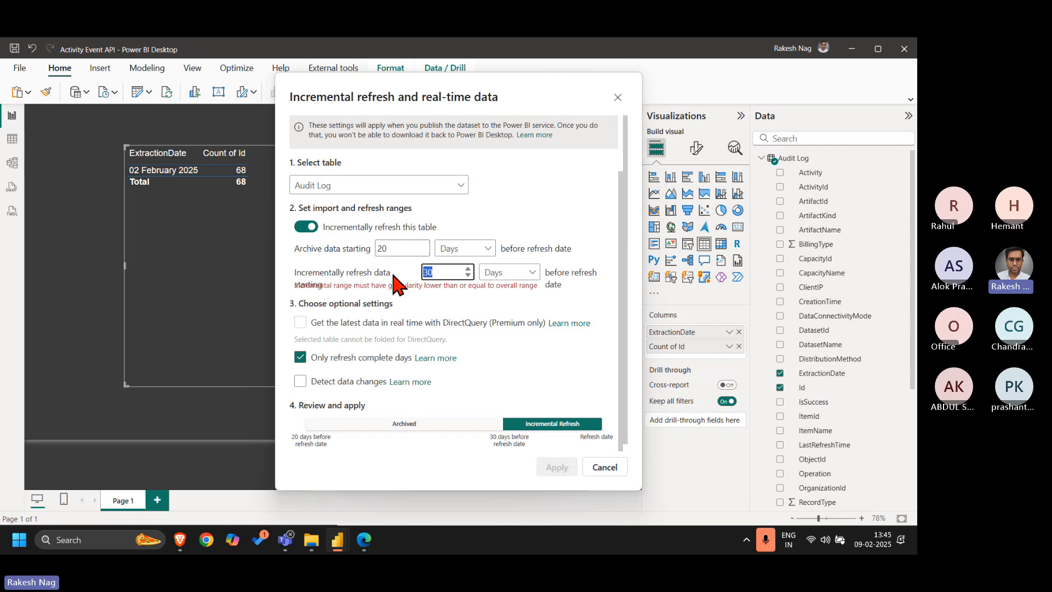
pyautogui.write('10')
pyautogui.click(378, 281)
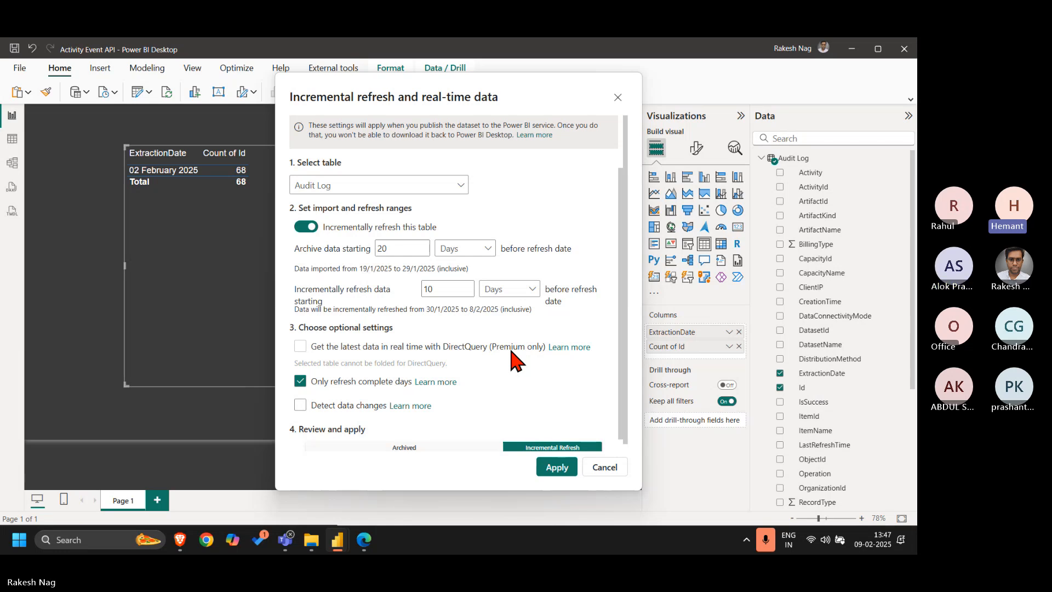
# Set the archive range to 15 days and the incremental refresh range to 14 days before the refresh date
pyautogui.click(395, 248)
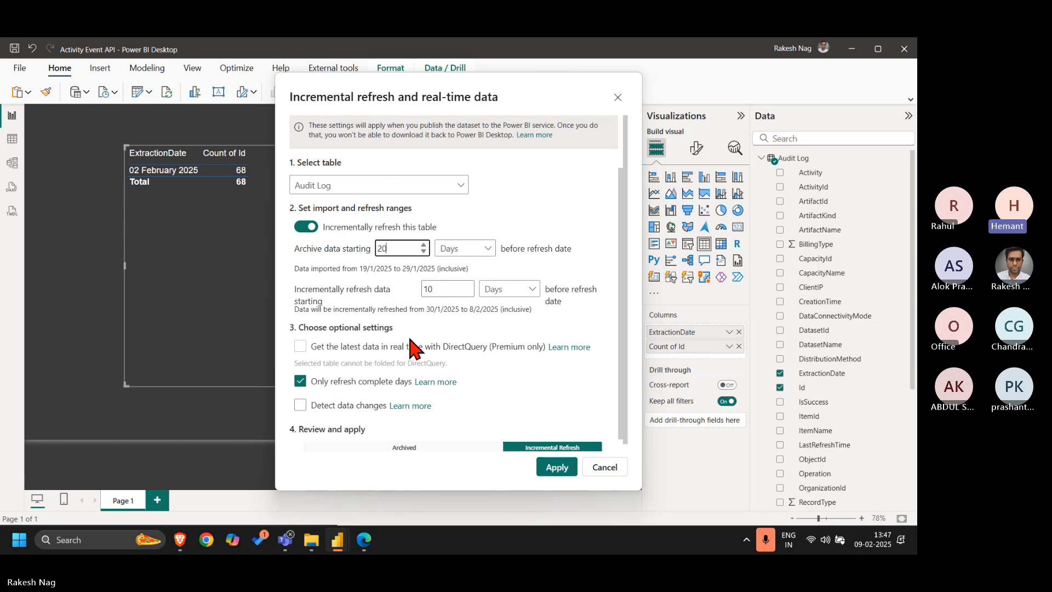
pyautogui.hotkey('shift', 'Left')
pyautogui.hotkey('shift', 'Left')
pyautogui.write('15')
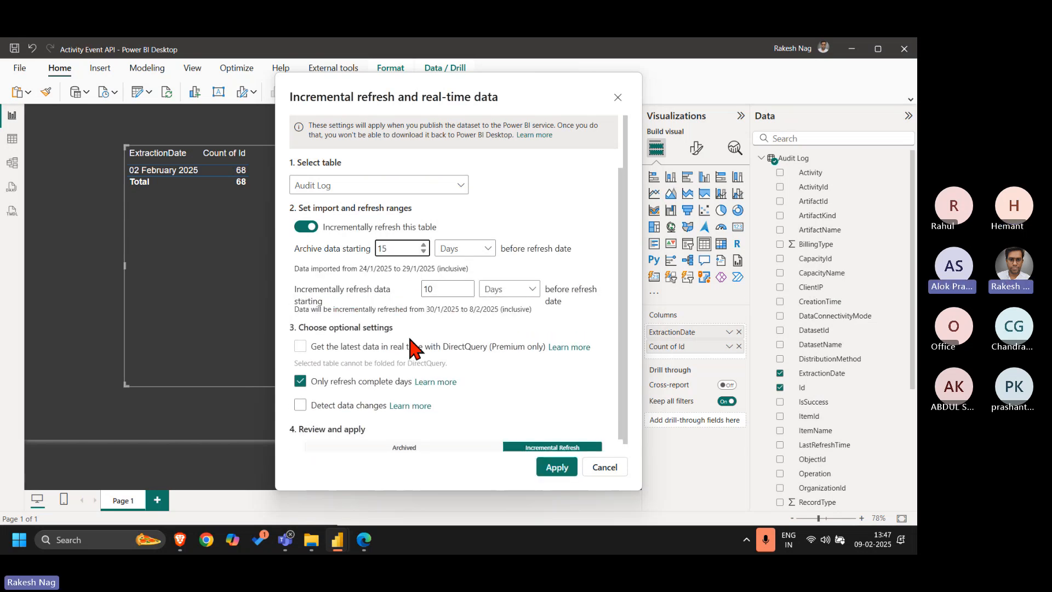
pyautogui.click(438, 287)
pyautogui.press('BackSpace')
pyautogui.write('4')
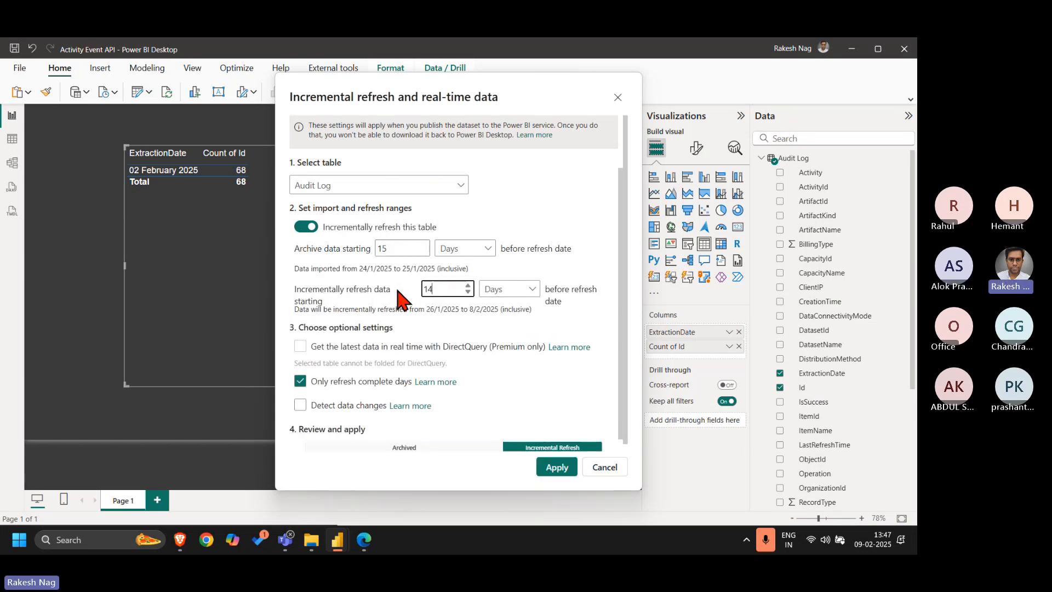
pyautogui.click(373, 285)
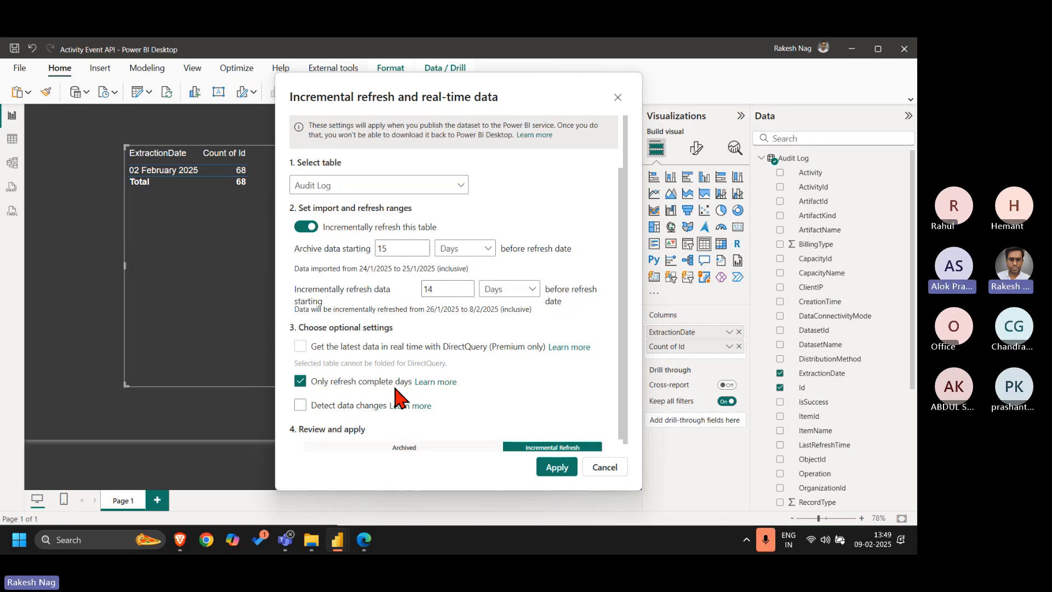
# Turn refreshing only complete days off and on again, and close the incremental refresh settings without applying
pyautogui.click(359, 383)
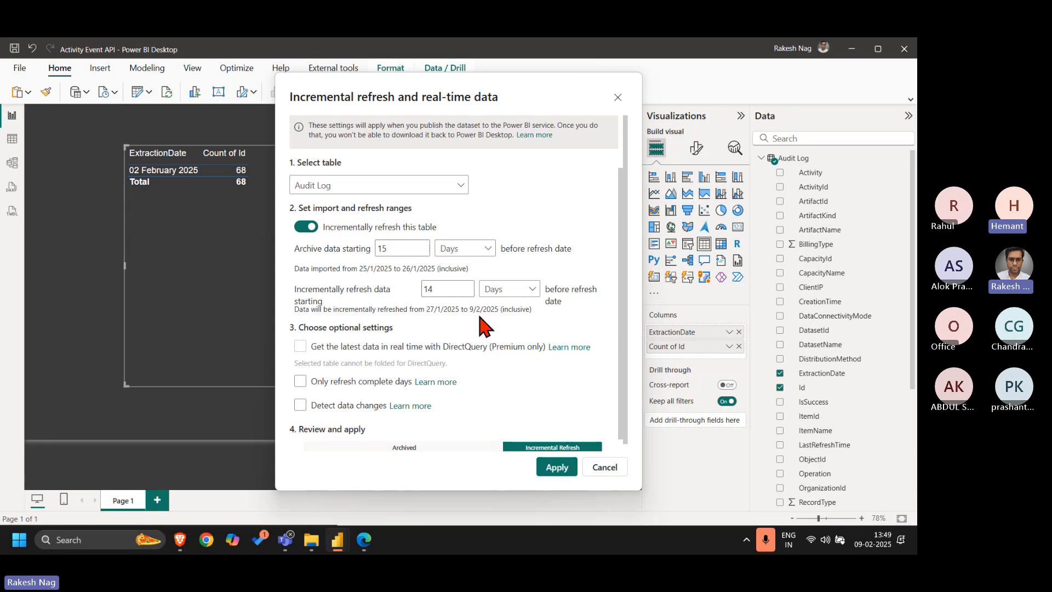
pyautogui.click(350, 383)
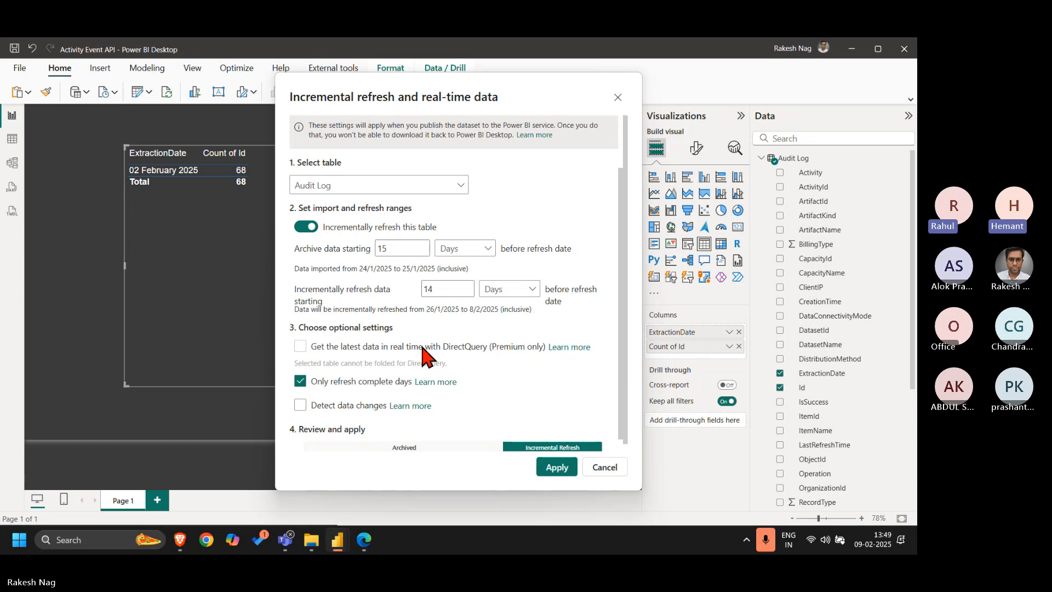
pyautogui.click(397, 248)
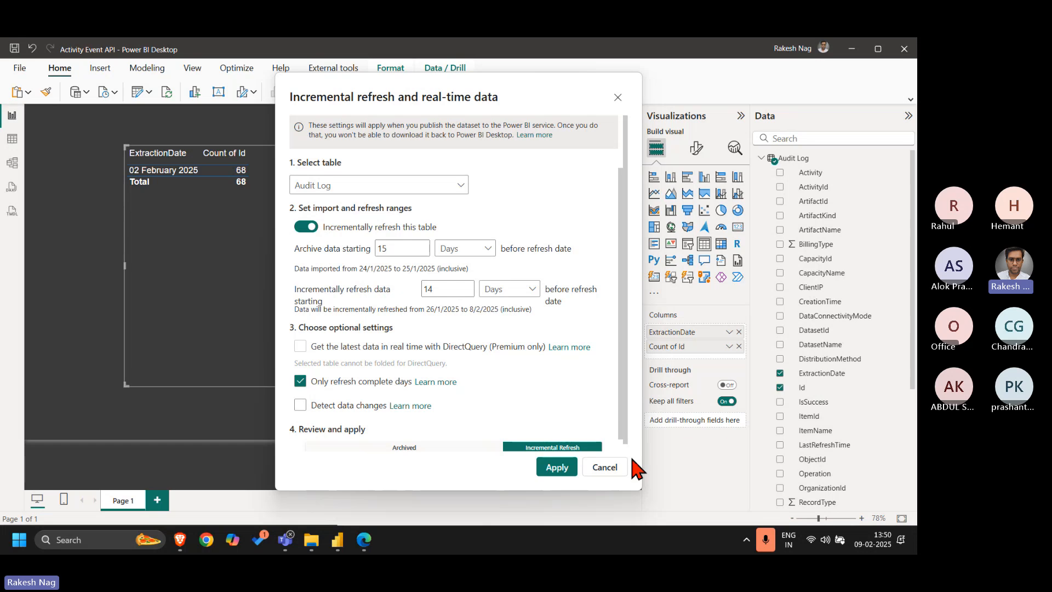
pyautogui.click(608, 468)
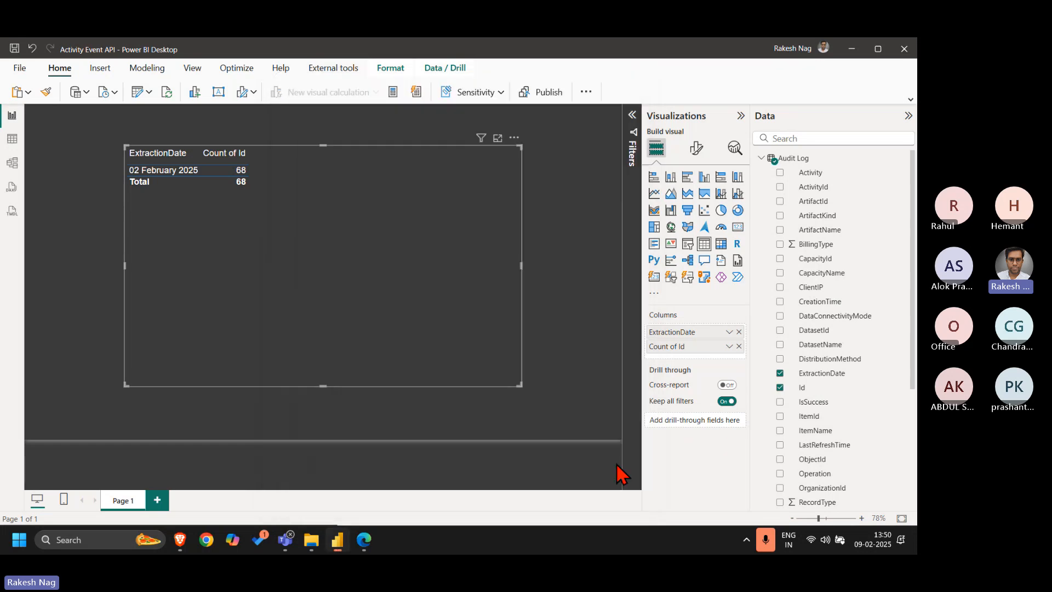
# Reopen the Audit Log table's incremental refresh settings, set the archive unit to Days and the incremental refresh range to 15 days
pyautogui.rightClick(791, 159)
pyautogui.click(763, 255)
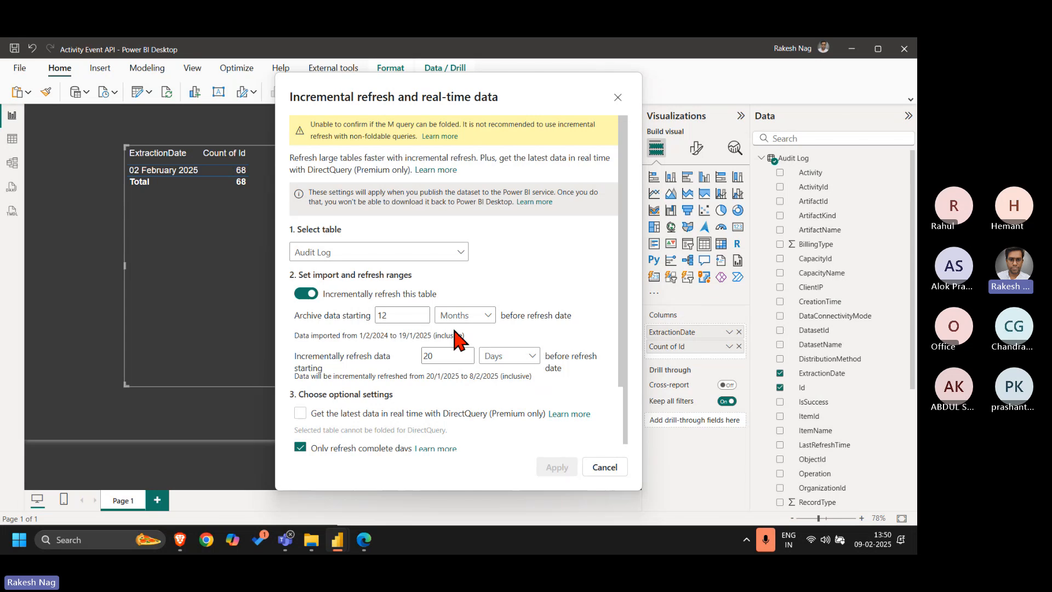
pyautogui.click(463, 314)
pyautogui.click(448, 352)
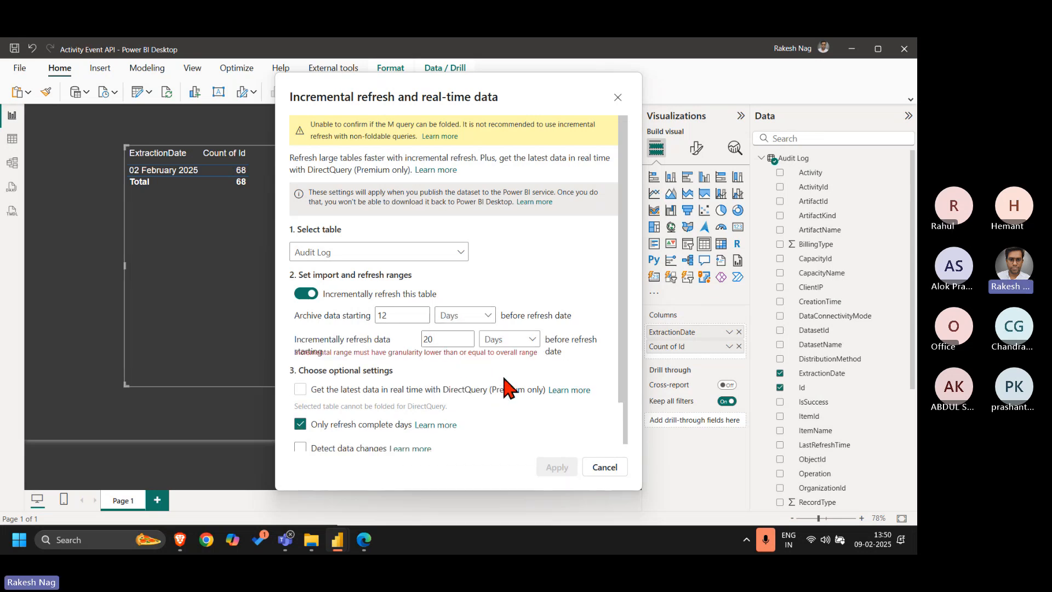
pyautogui.scroll(-2, 549, 323)
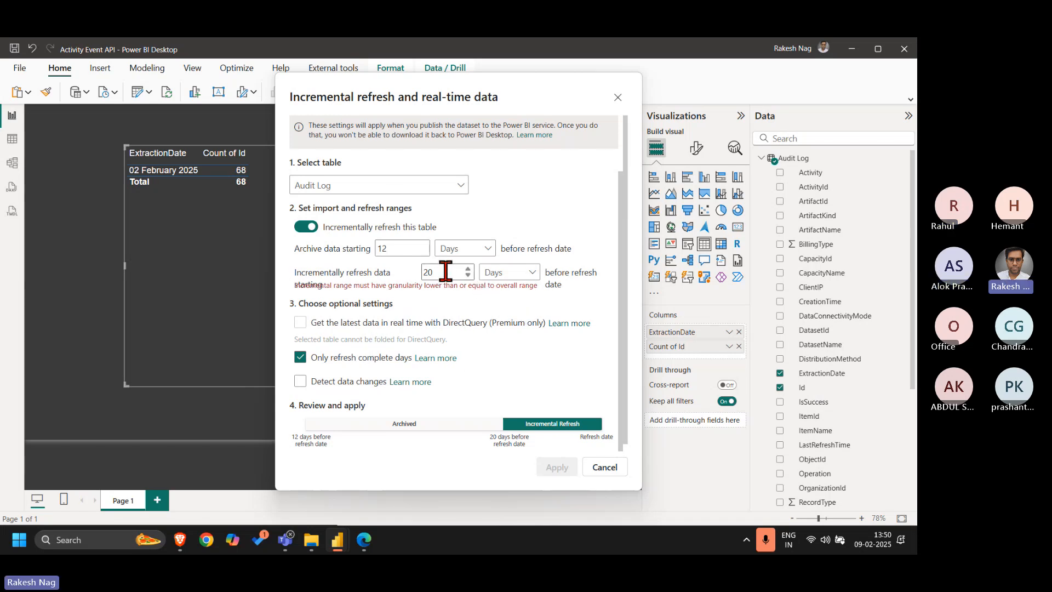
pyautogui.press('BackSpace')
pyautogui.press('BackSpace')
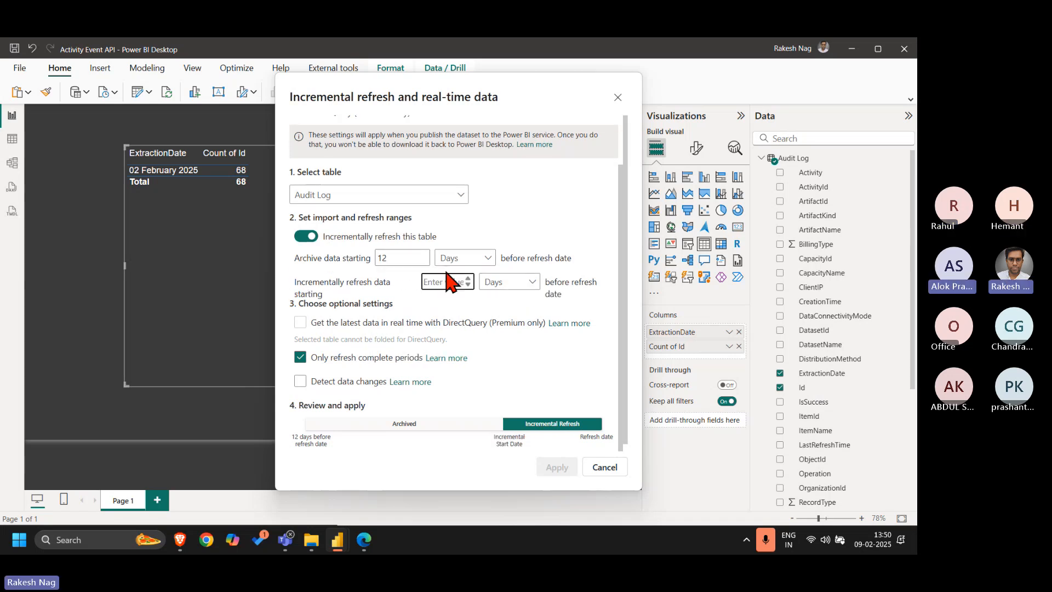
pyautogui.write('15')
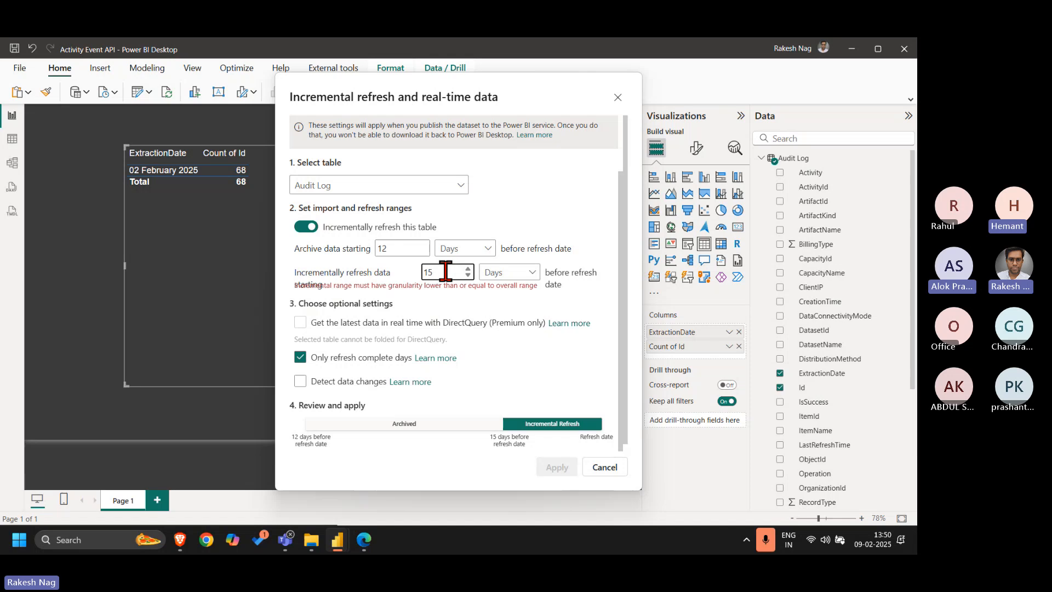
# Set the archive range to start 15 days before the refresh date
pyautogui.click(395, 250)
pyautogui.press('BackSpace')
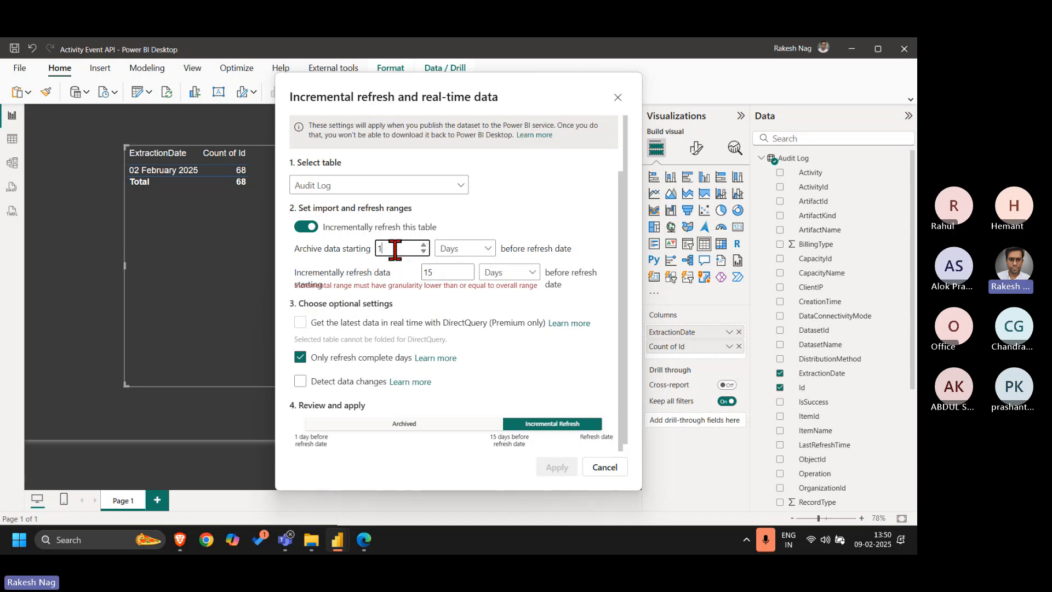
pyautogui.write('4')
pyautogui.write('5')
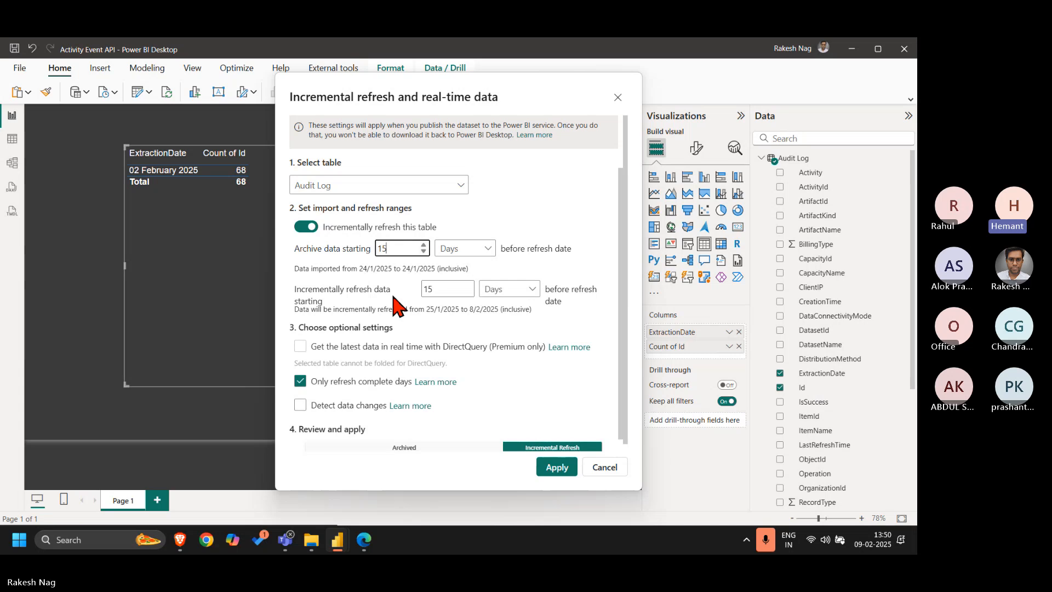
# Try an archive range of 30 days and set it back to 15 days
pyautogui.press('BackSpace')
pyautogui.press('BackSpace')
pyautogui.write('30')
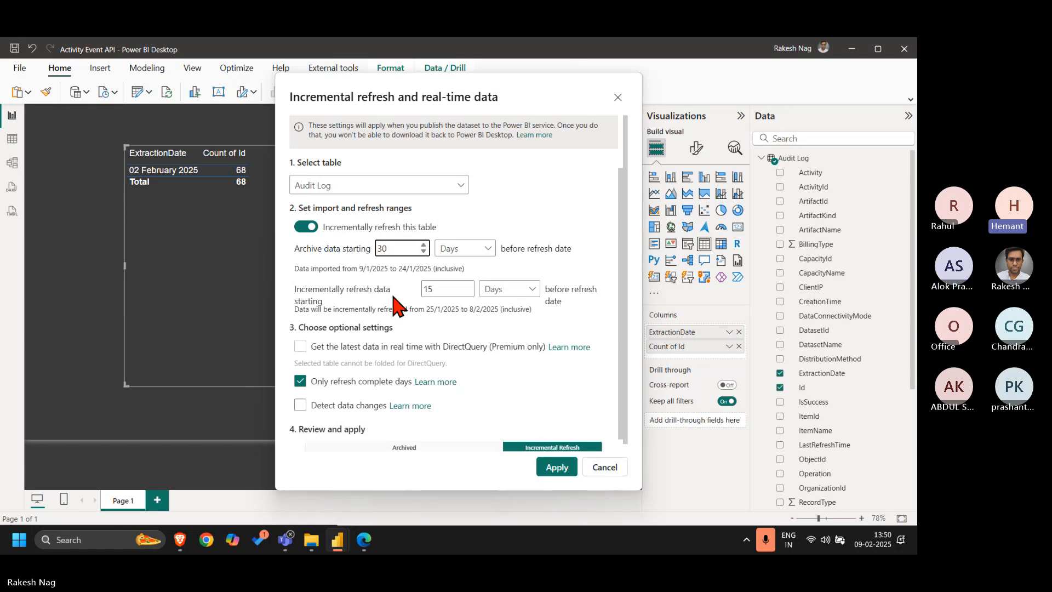
pyautogui.press('BackSpace')
pyautogui.press('BackSpace')
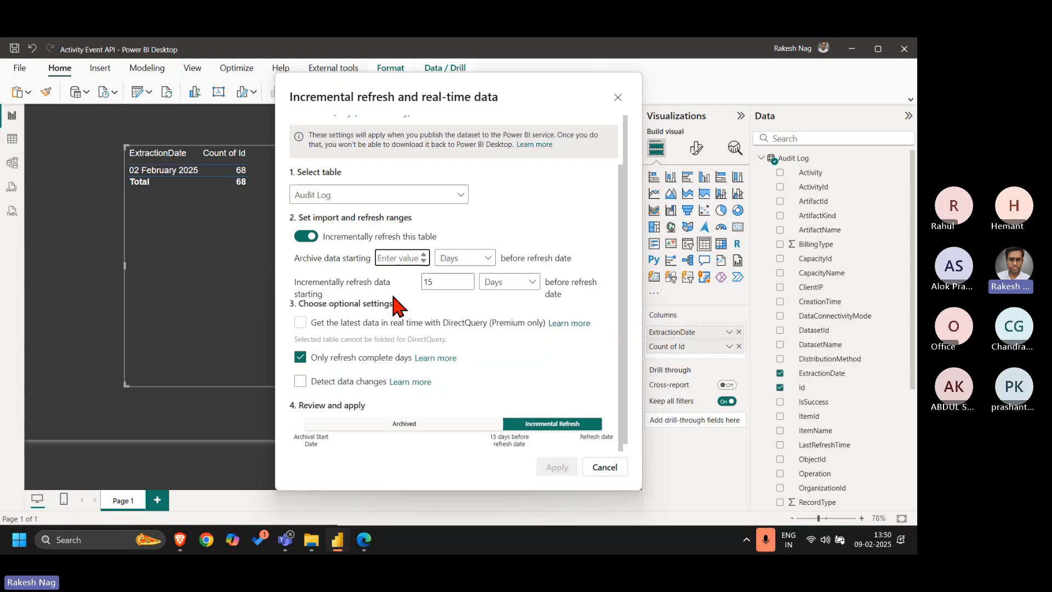
pyautogui.write('15')
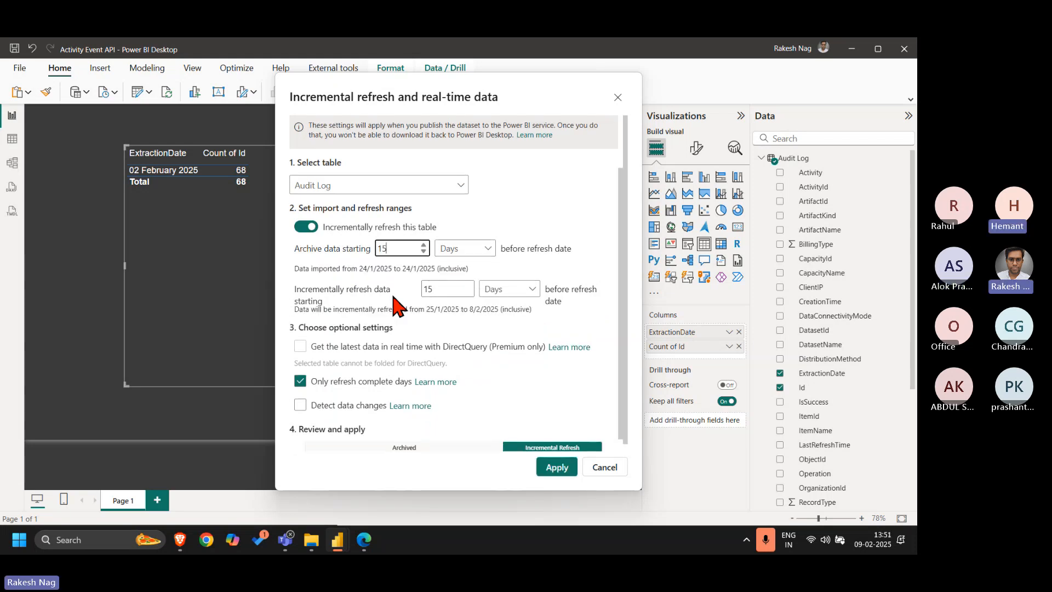
# Apply the incremental refresh settings and reopen them for the Audit Log table
pyautogui.click(556, 467)
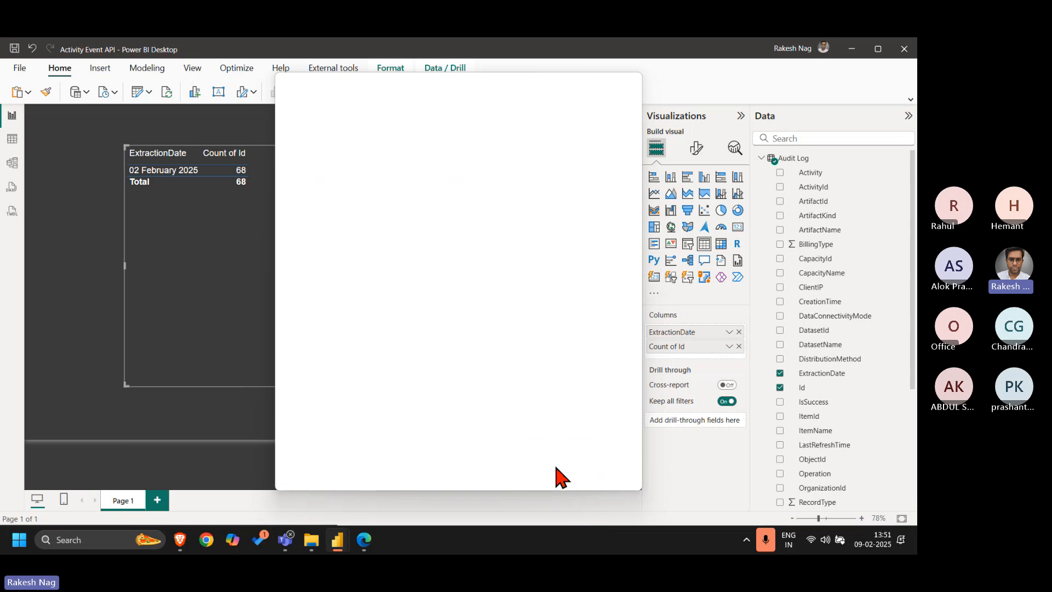
pyautogui.click(564, 270)
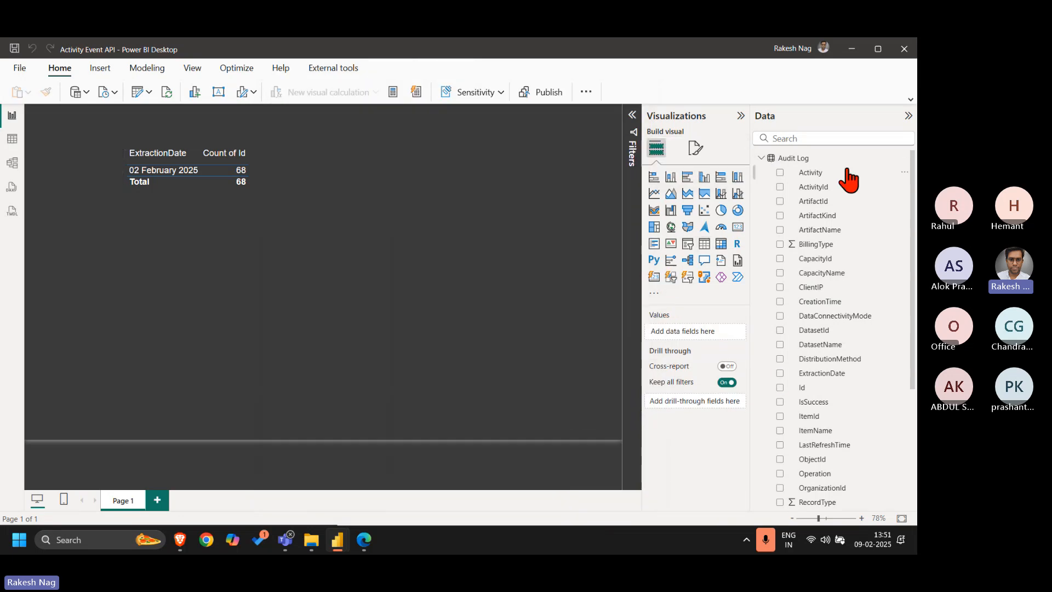
pyautogui.rightClick(816, 158)
pyautogui.click(744, 249)
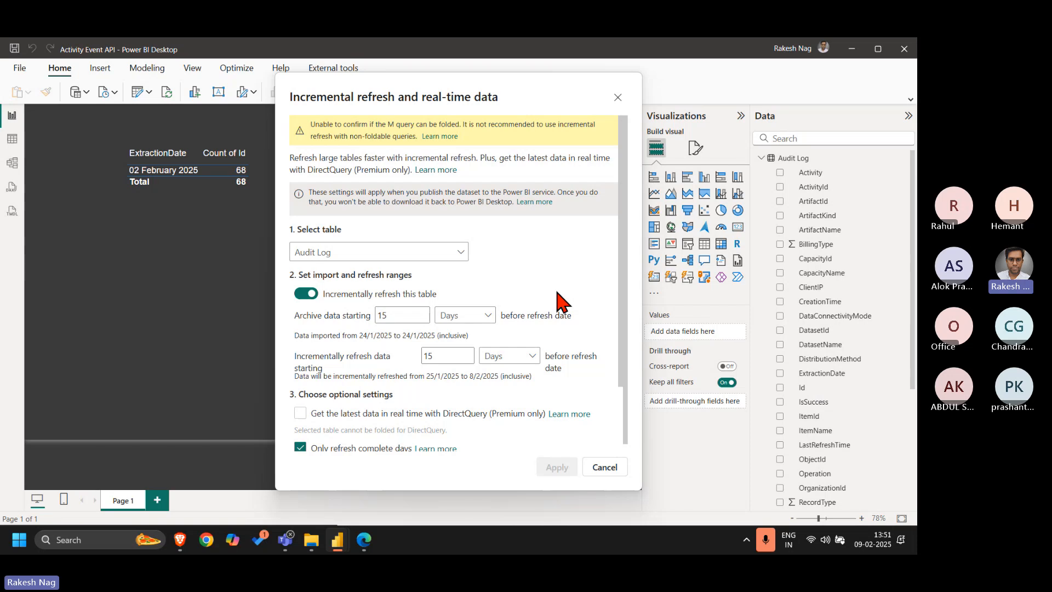
pyautogui.scroll(-3, 558, 300)
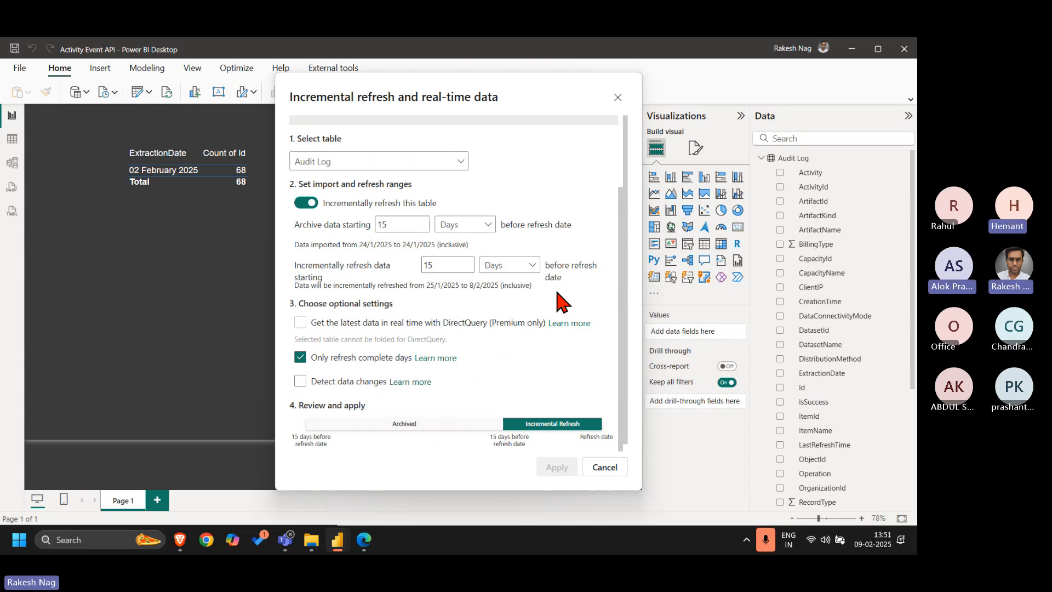
# Switch the archive unit to Months and back to Days, and turn refreshing only complete days off and on again
pyautogui.click(465, 225)
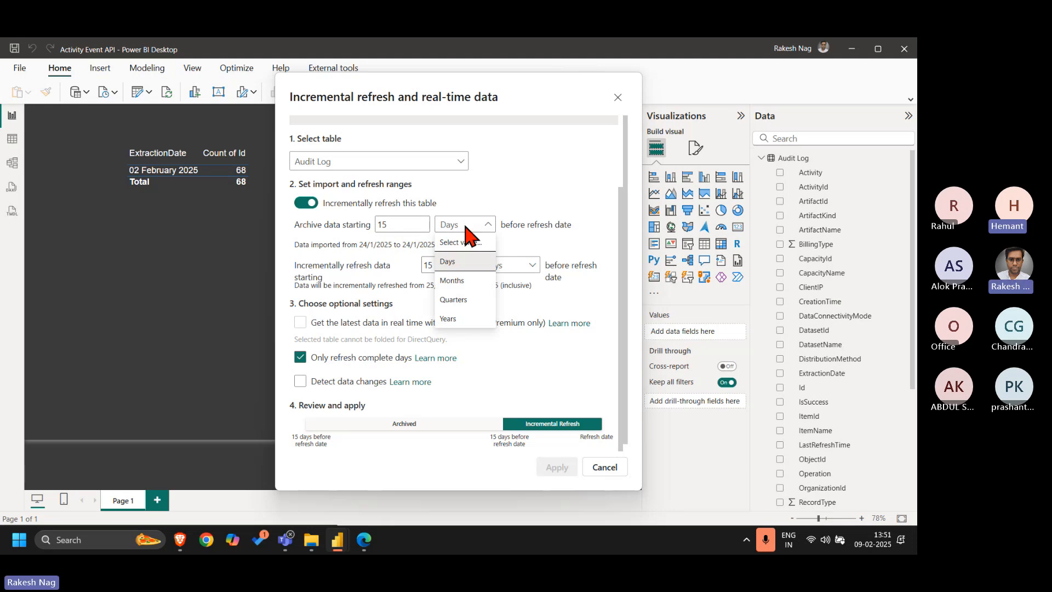
pyautogui.click(462, 285)
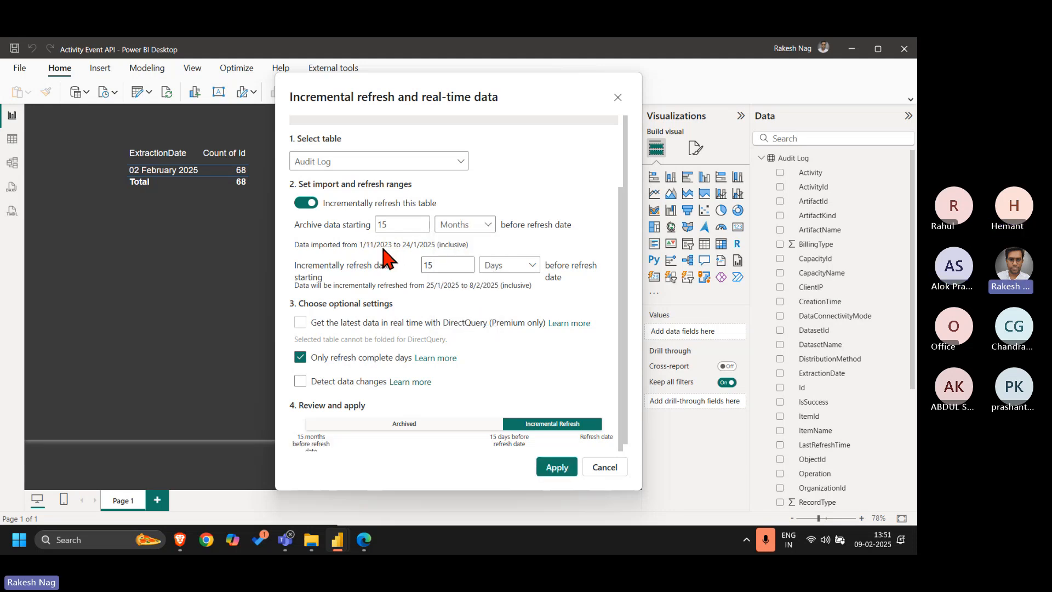
pyautogui.click(461, 227)
pyautogui.click(465, 266)
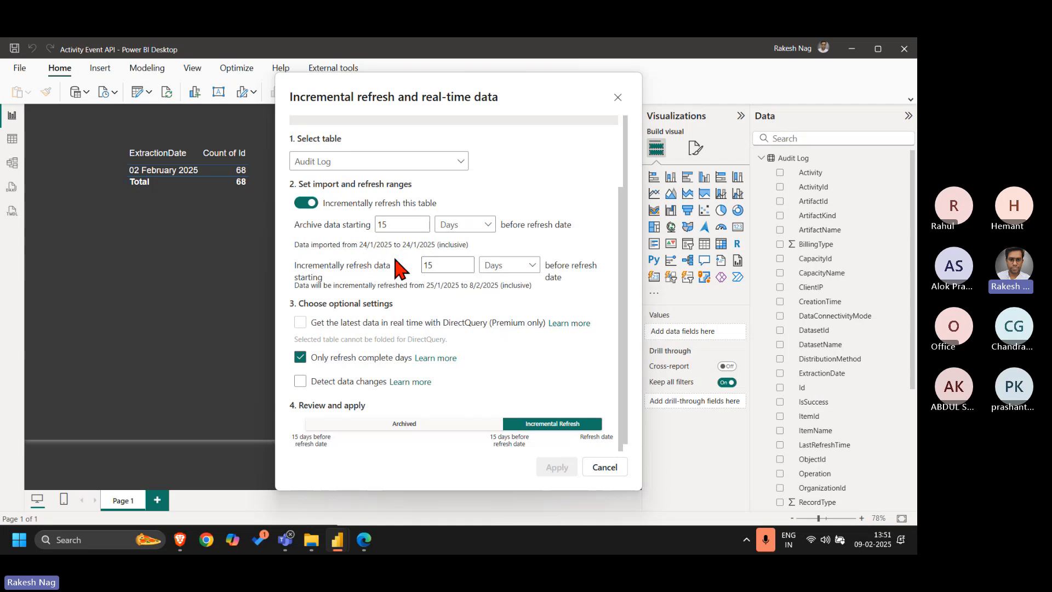
pyautogui.click(347, 364)
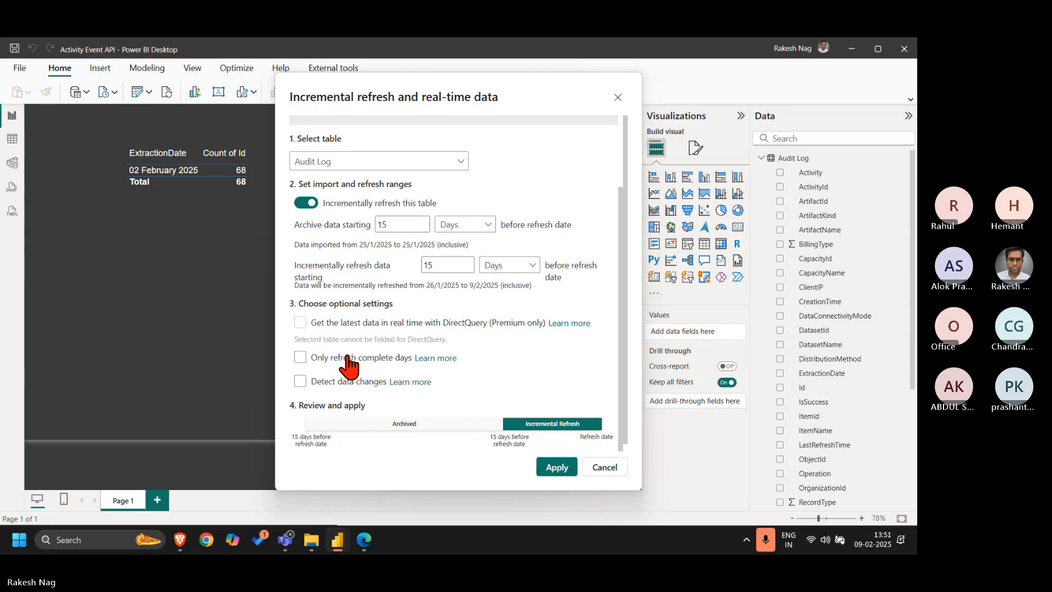
pyautogui.click(347, 364)
# Set the incremental refresh range to start 1 day before the refresh date
pyautogui.scroll(-1, 550, 349)
pyautogui.scroll(3, 550, 349)
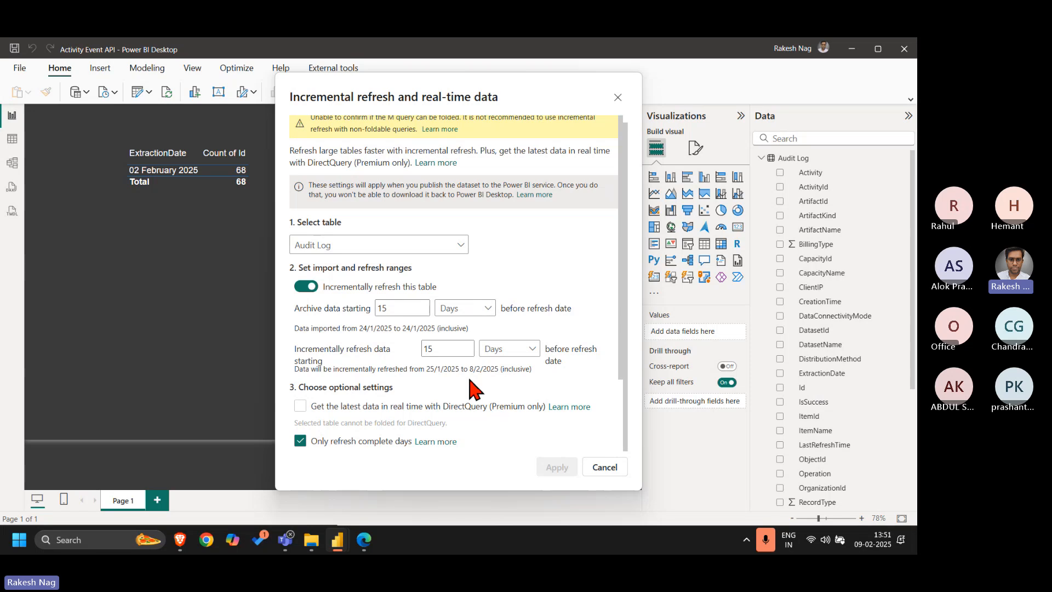
pyautogui.doubleClick(432, 349)
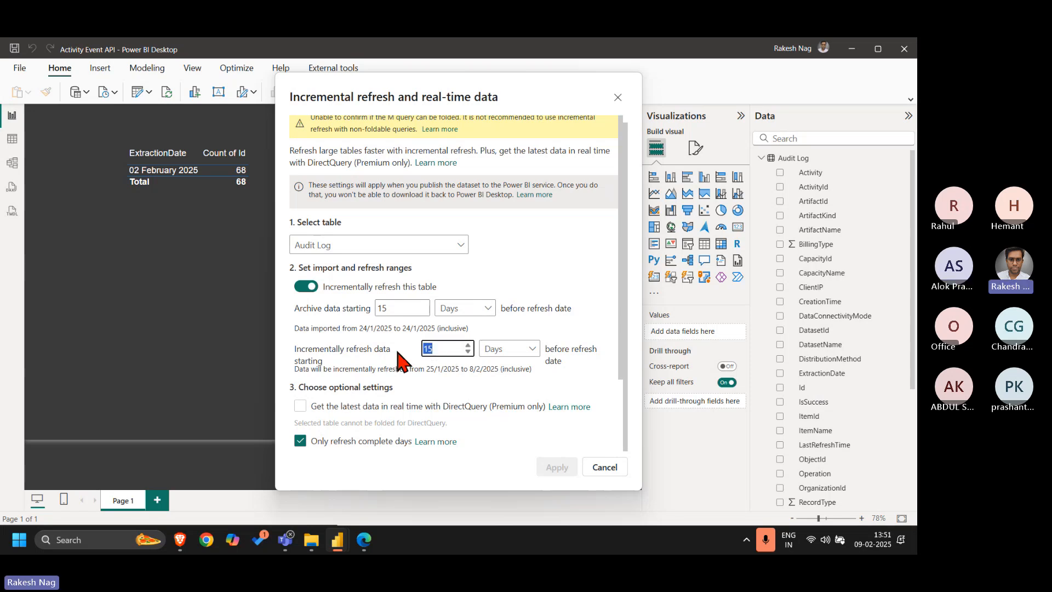
pyautogui.write('1')
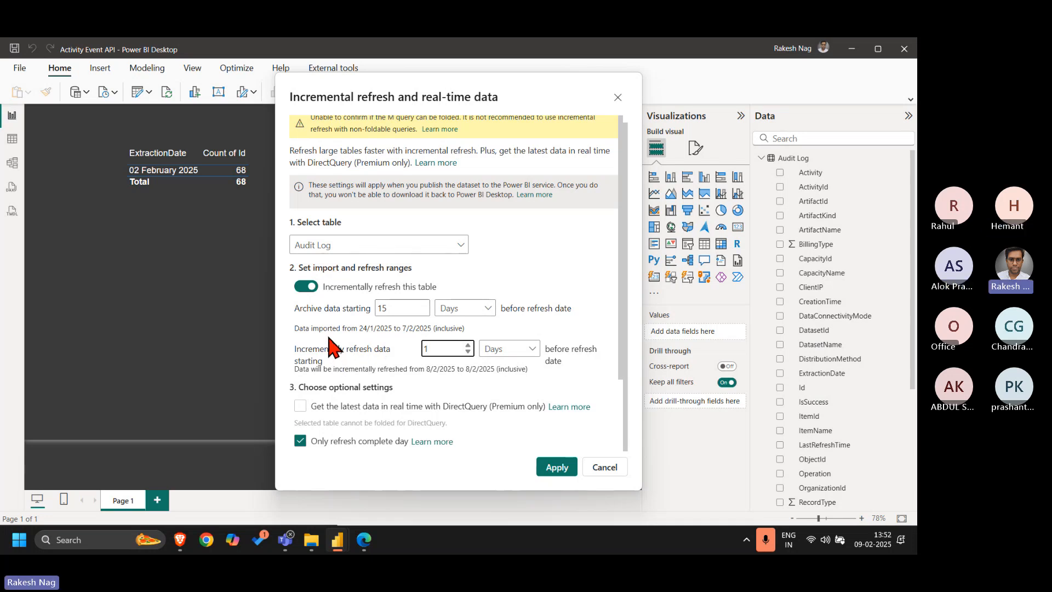
# Try an incremental refresh range of 3 days and discard the settings change
pyautogui.press('BackSpace')
pyautogui.write('2')
pyautogui.press('BackSpace')
pyautogui.write('3')
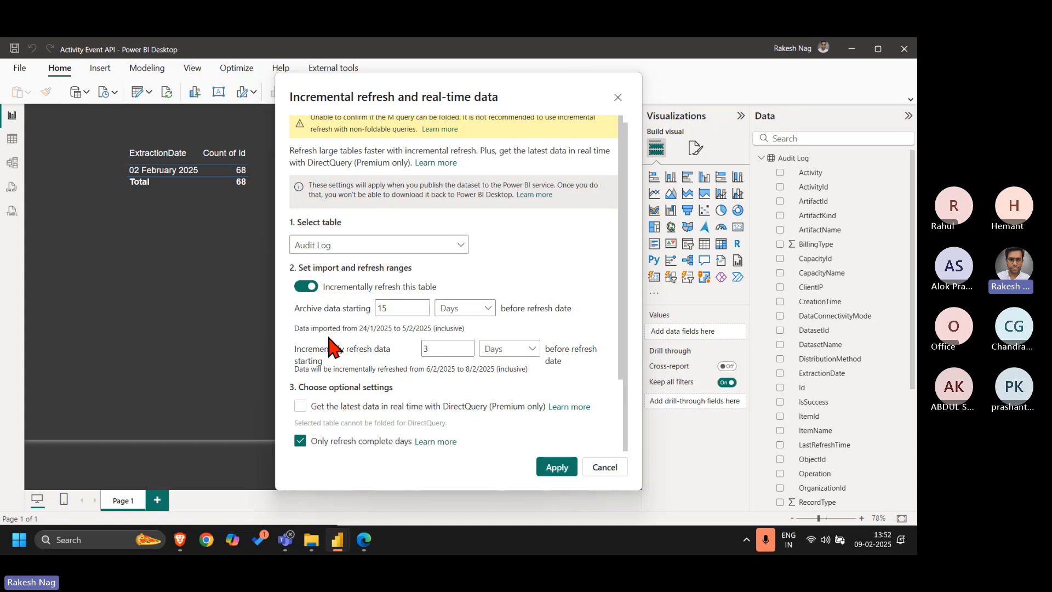
pyautogui.click(615, 472)
pyautogui.rightClick(806, 160)
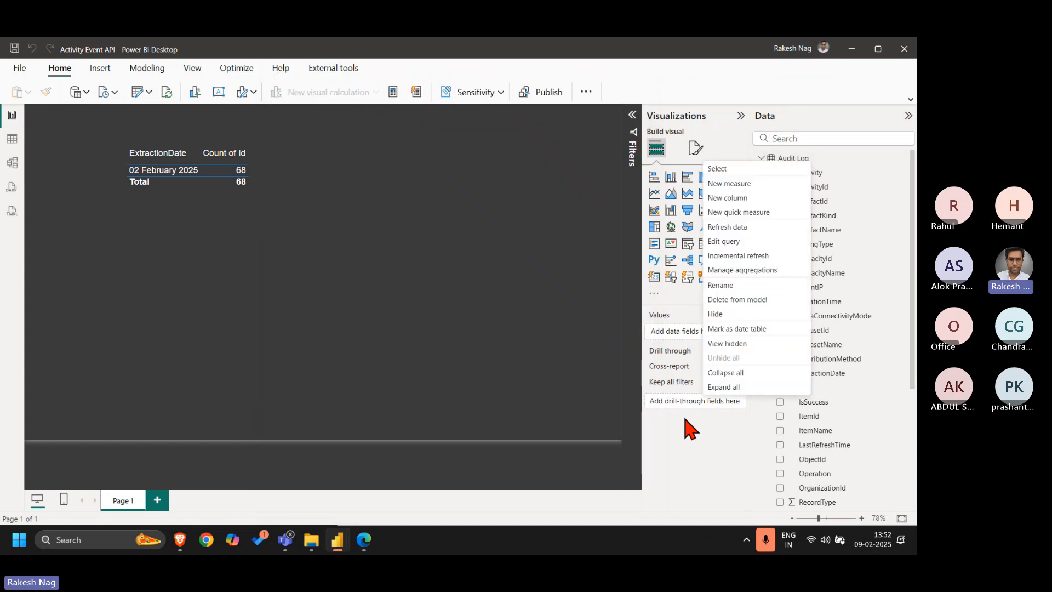
pyautogui.click(761, 257)
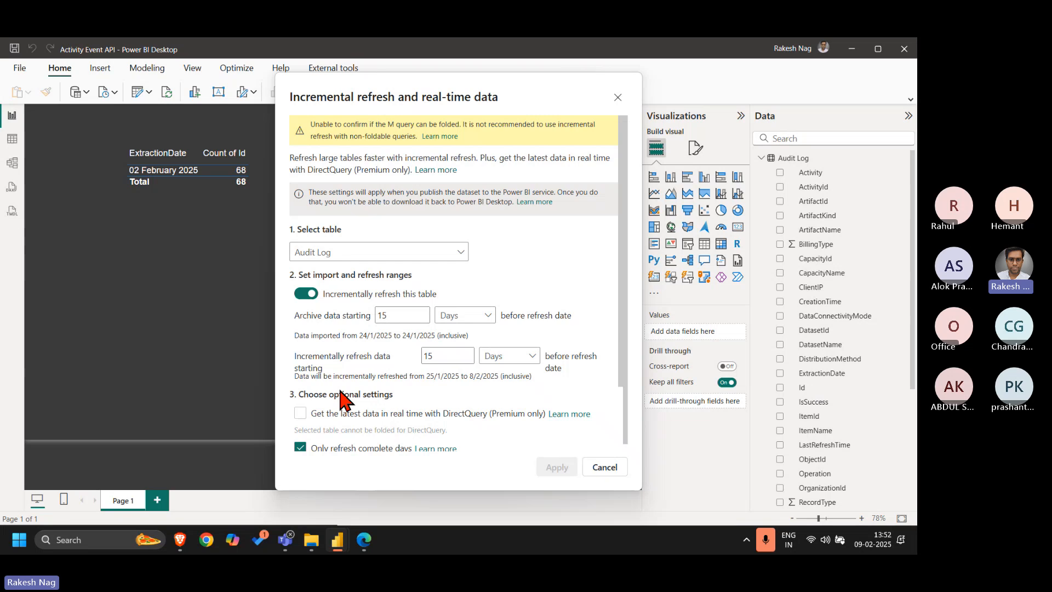
pyautogui.click(611, 466)
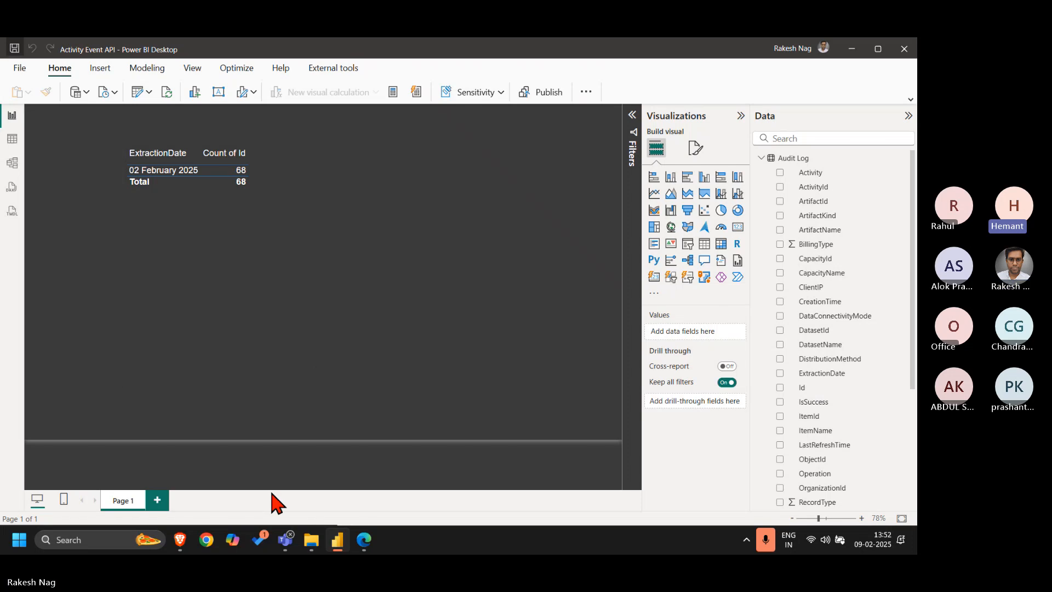
# Reopen the Audit Log table's incremental refresh settings, set the incremental refresh range to 14 days and apply
pyautogui.rightClick(807, 160)
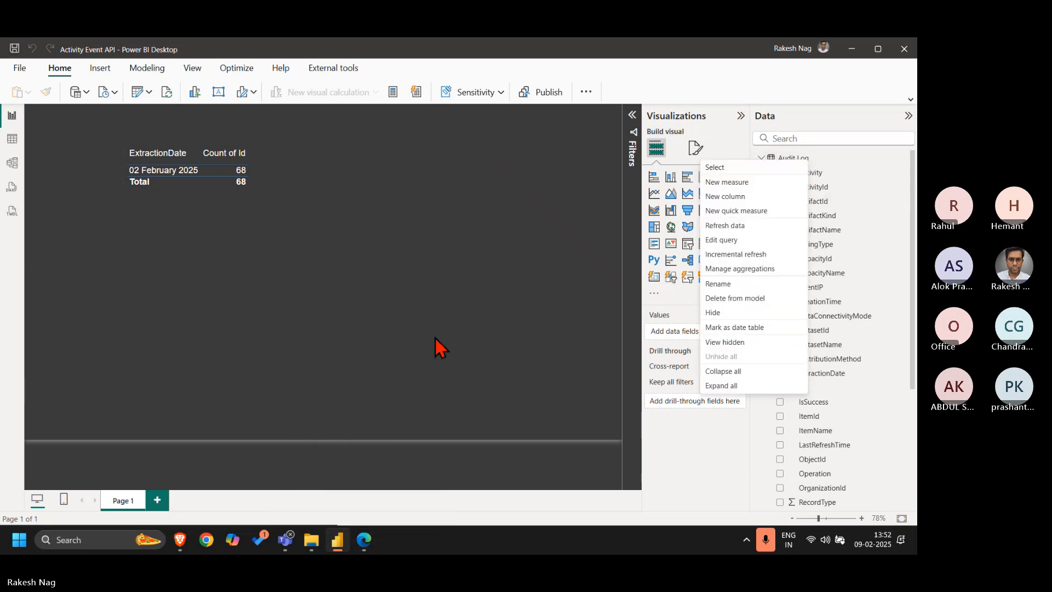
pyautogui.click(758, 255)
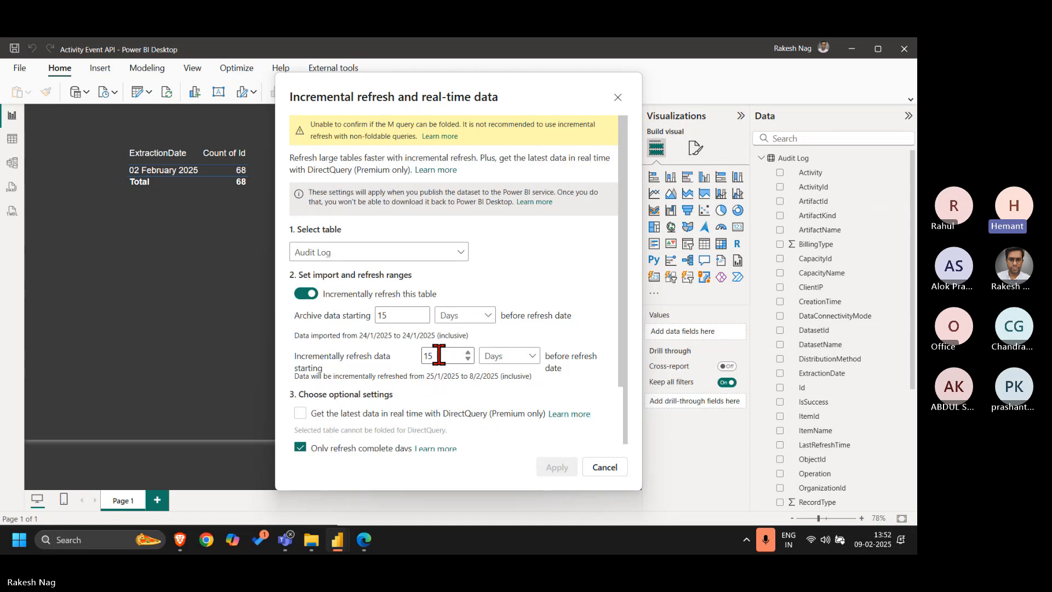
pyautogui.press('BackSpace')
pyautogui.write('4')
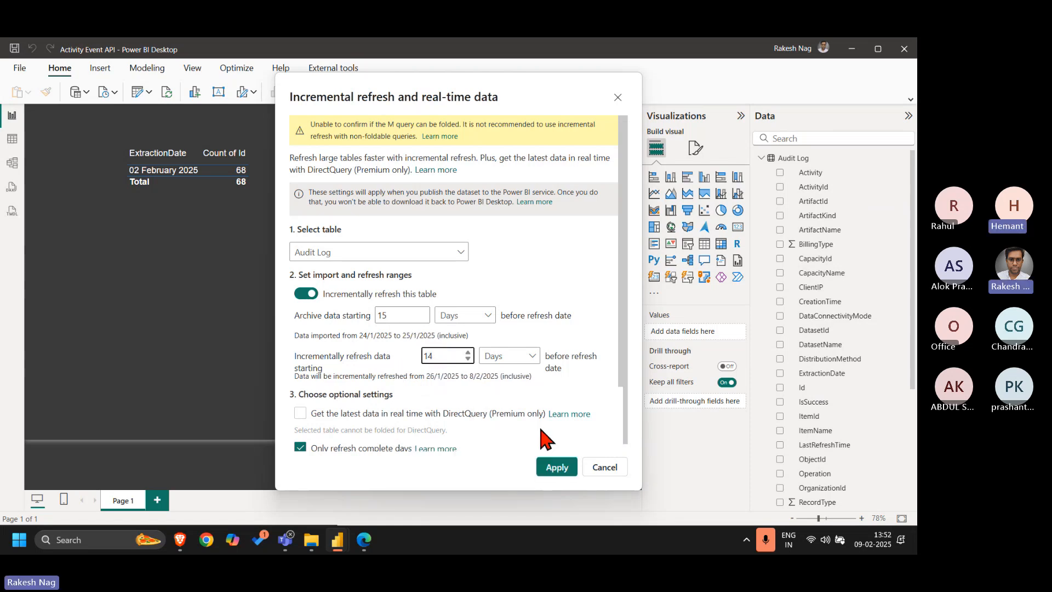
pyautogui.click(592, 398)
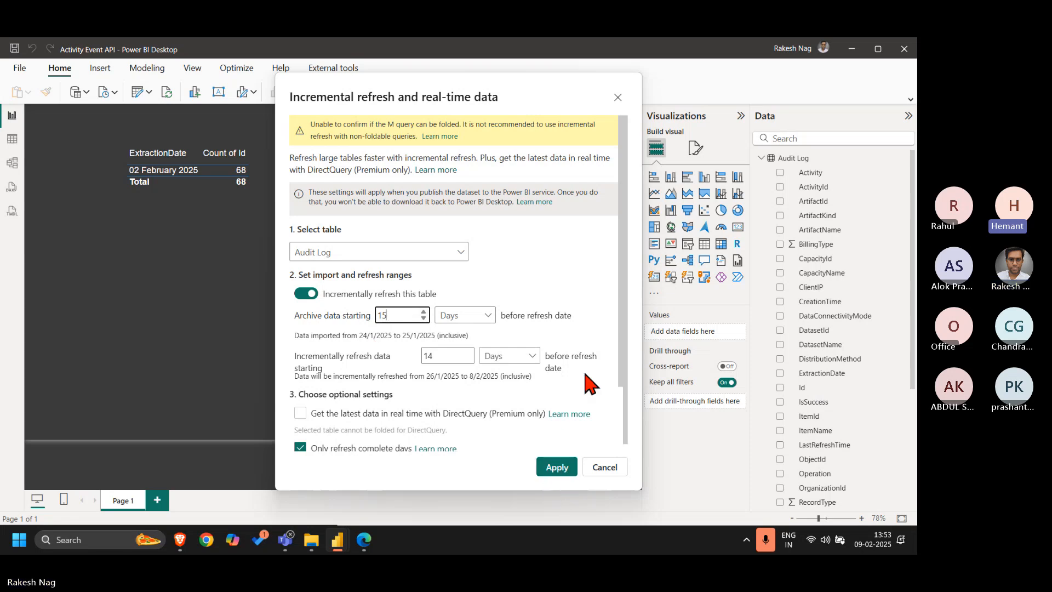
pyautogui.scroll(-3, 586, 383)
pyautogui.click(557, 469)
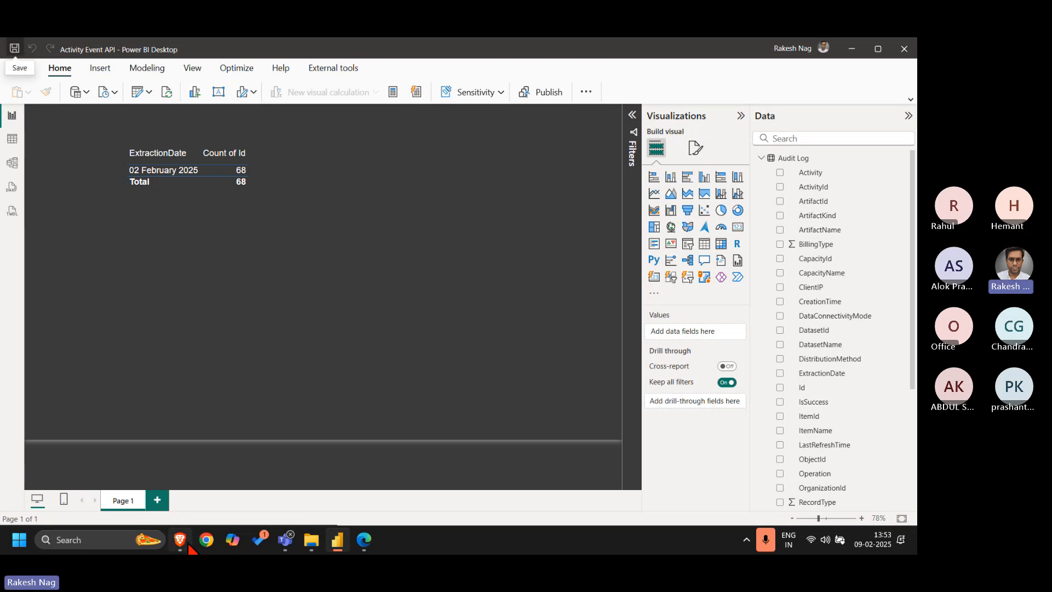
# Switch to the Power BI service in the browser and examine the refresh error details of the Activity Event API semantic model
pyautogui.click(364, 539)
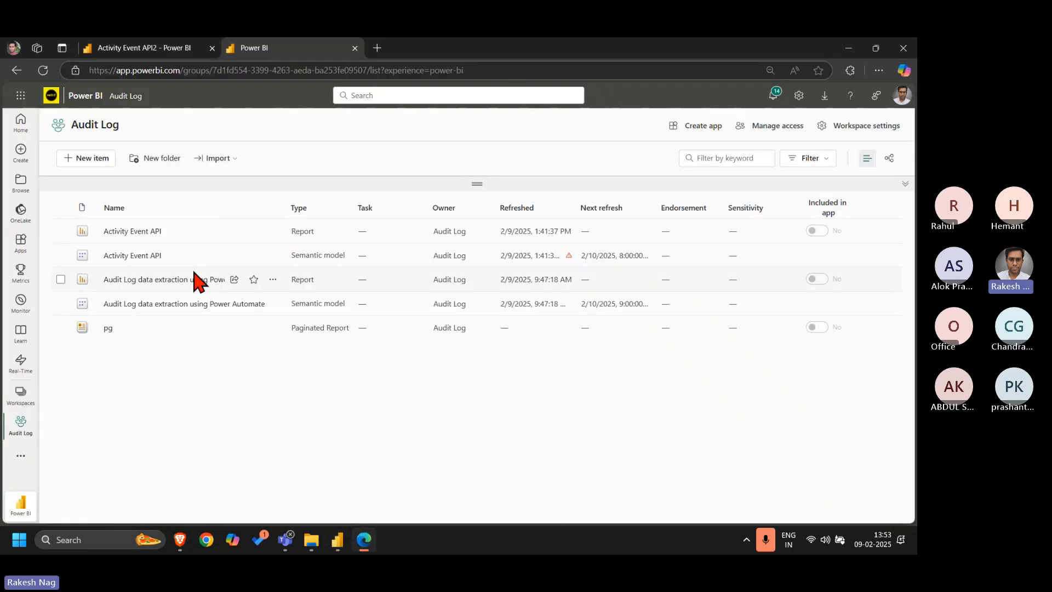
pyautogui.click(568, 257)
pyautogui.click(335, 318)
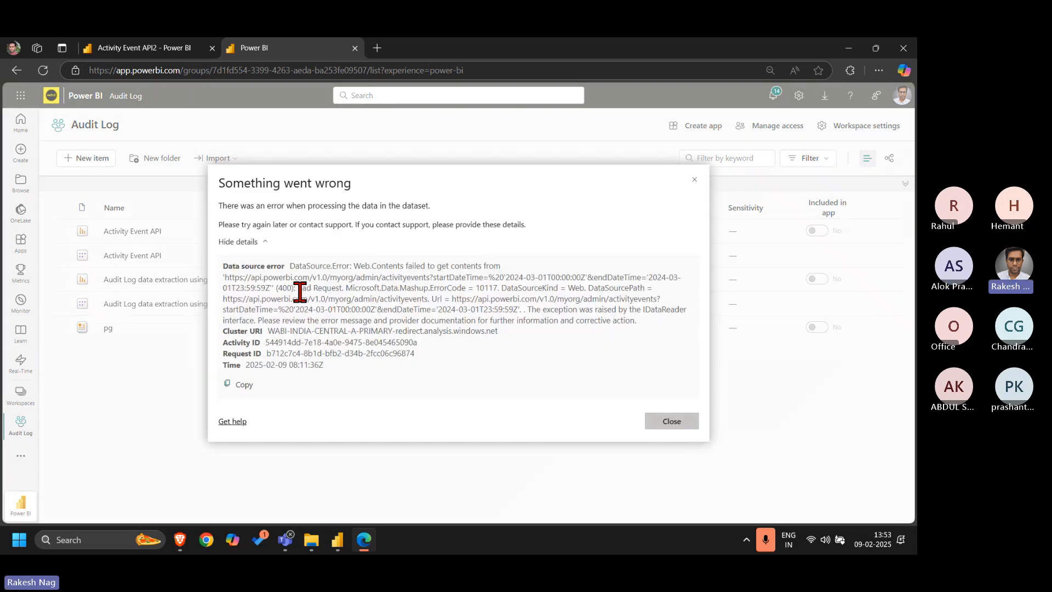
pyautogui.moveTo(298, 288); pyautogui.dragTo(345, 287)
pyautogui.click(694, 179)
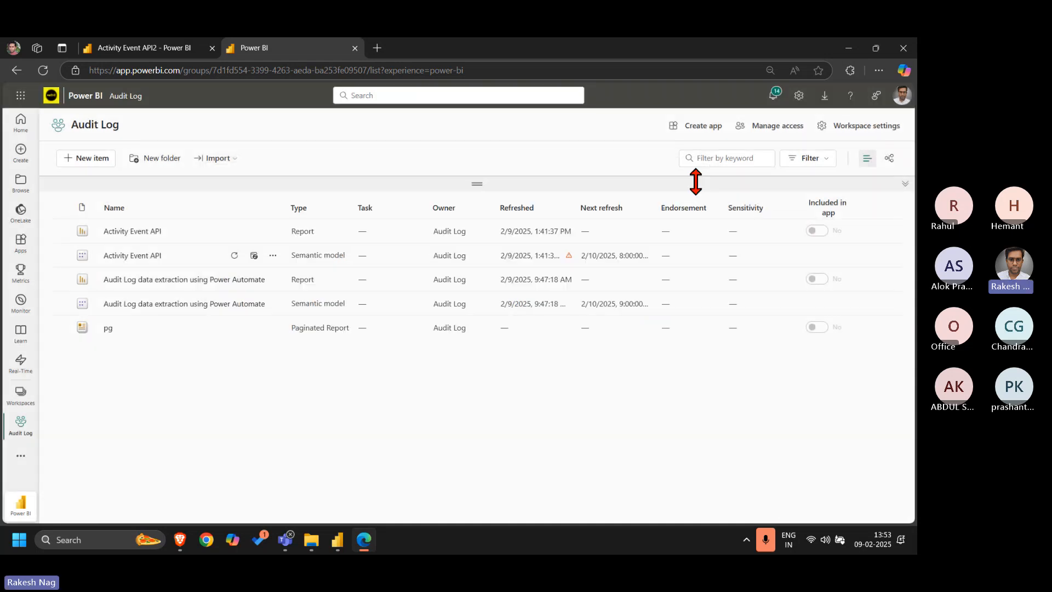
# Import Activity Event API.pbix from the computer into the Audit Log workspace, replacing the existing dataset, and open the updated report
pyautogui.click(233, 161)
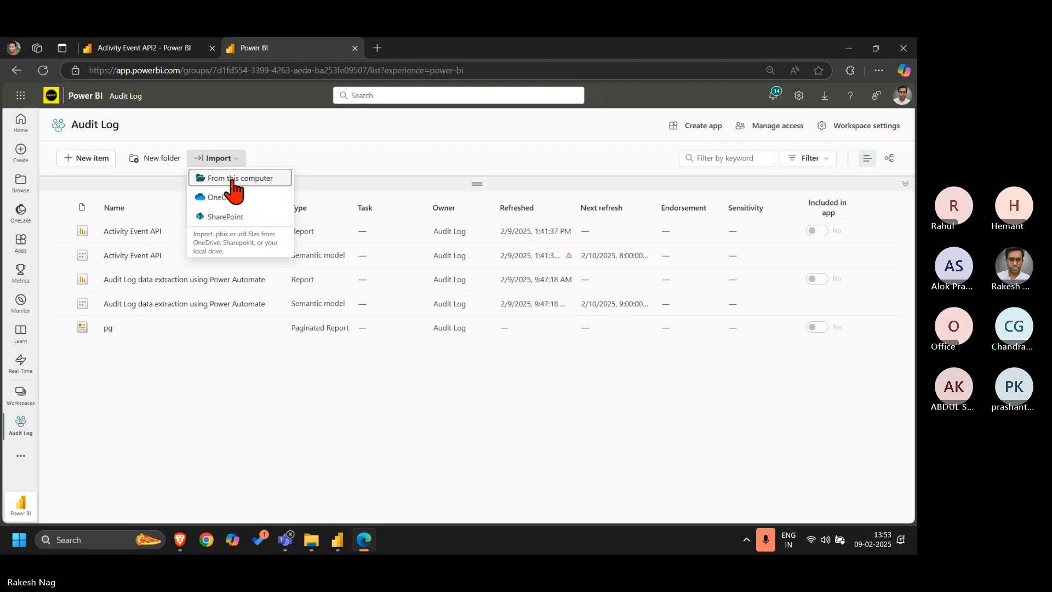
pyautogui.click(232, 186)
pyautogui.doubleClick(195, 195)
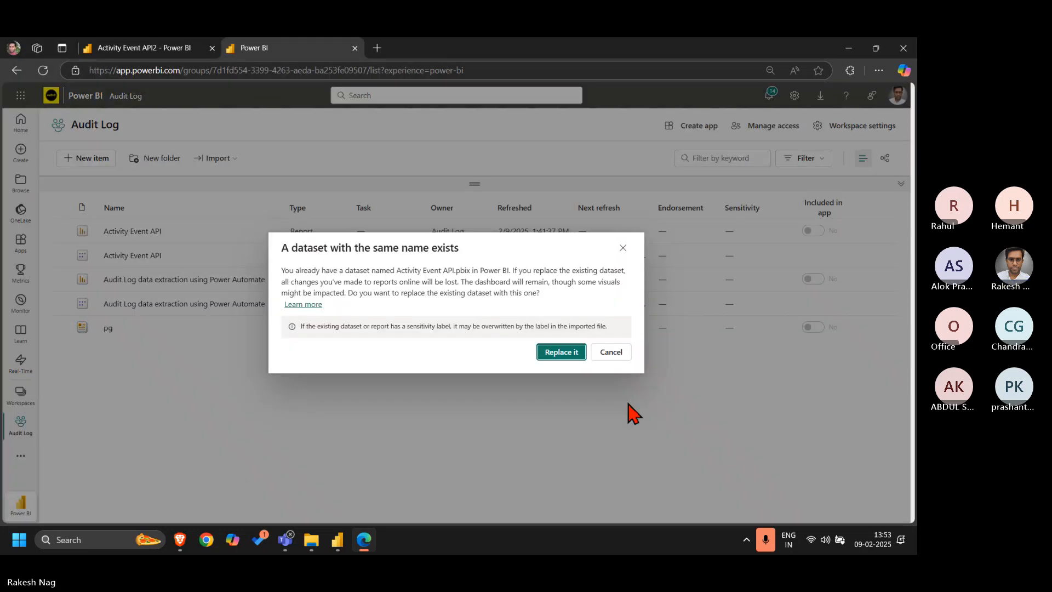
pyautogui.click(571, 354)
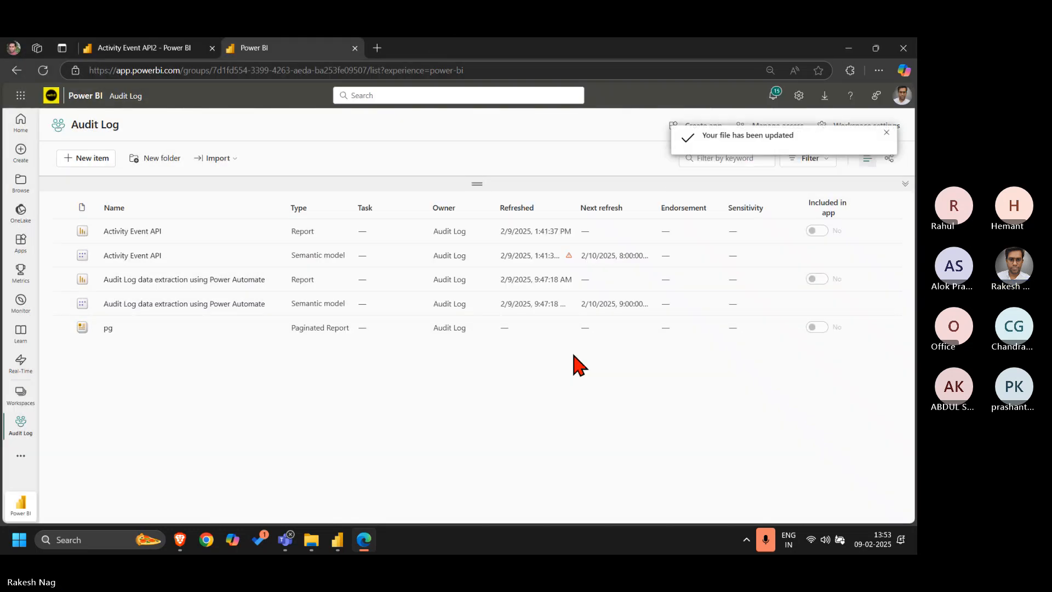
pyautogui.click(44, 70)
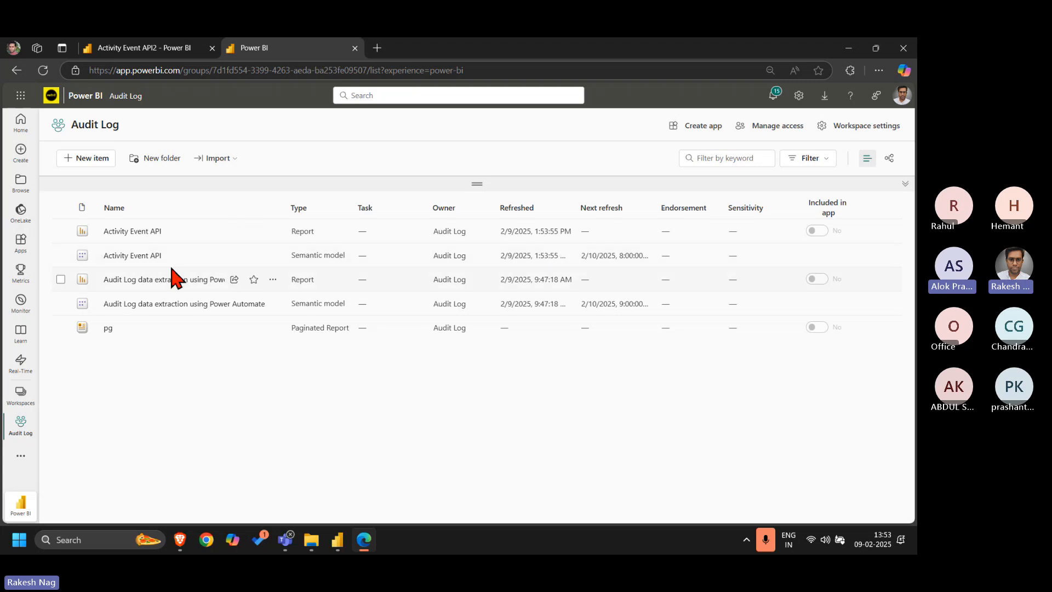
pyautogui.click(149, 242)
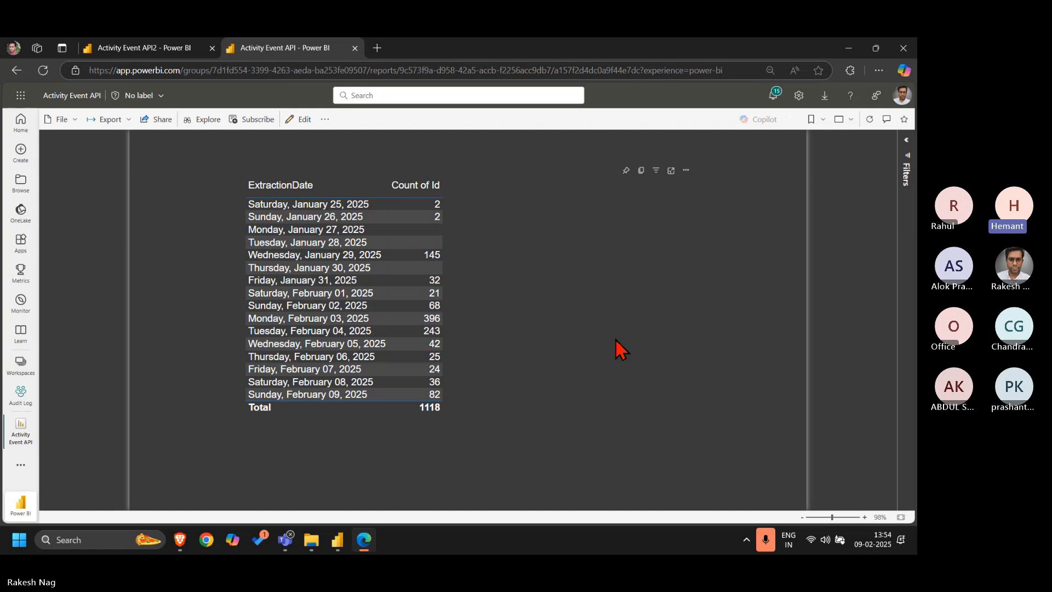
# Switch to Power BI Desktop and set the Audit Log table's archive range to 28 days and incremental refresh range to 1 day
pyautogui.click(346, 549)
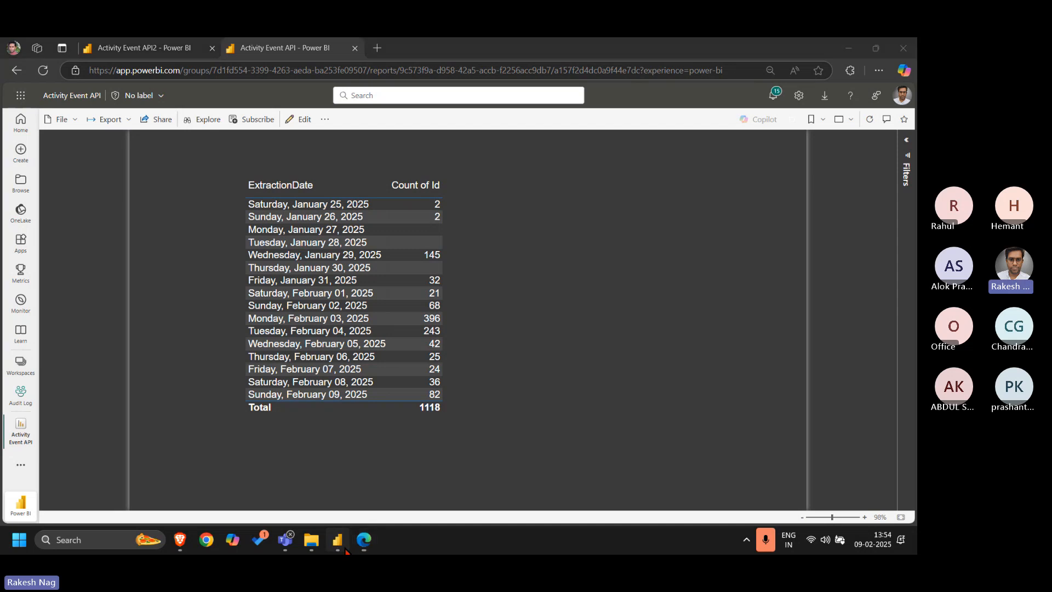
pyautogui.rightClick(795, 158)
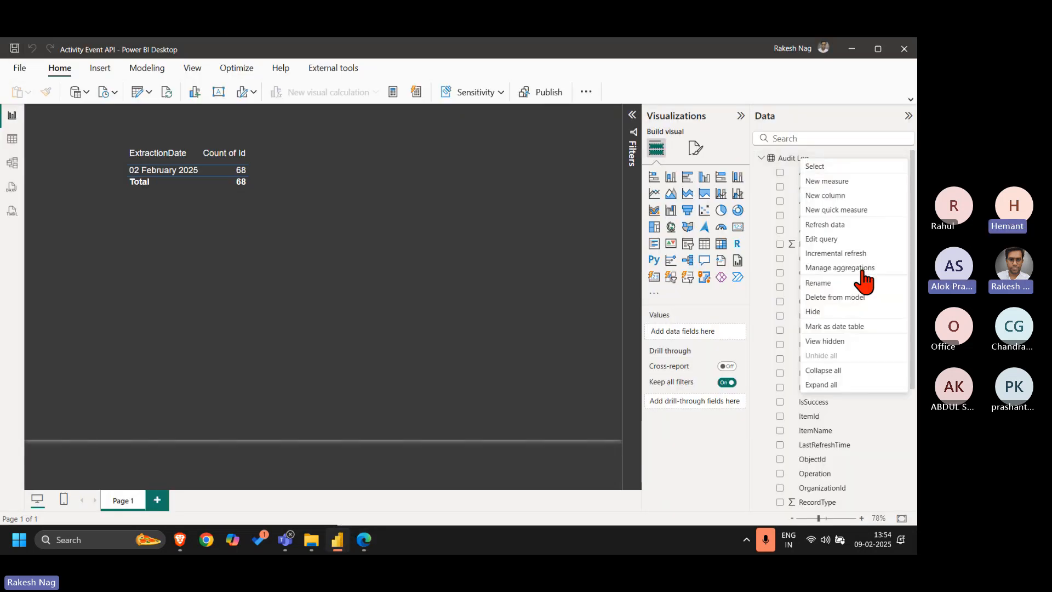
pyautogui.click(846, 253)
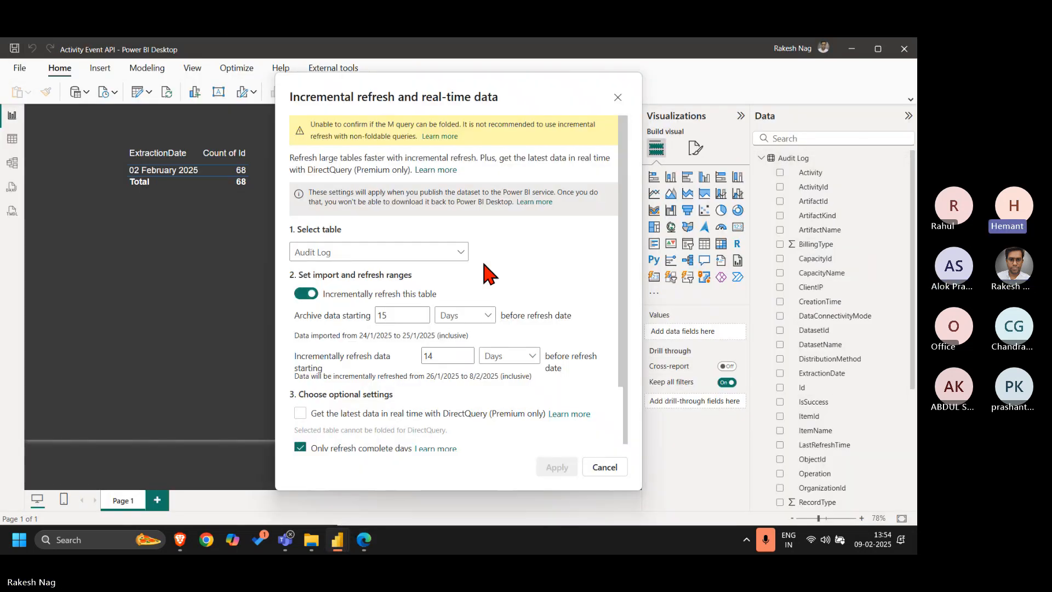
pyautogui.click(403, 314)
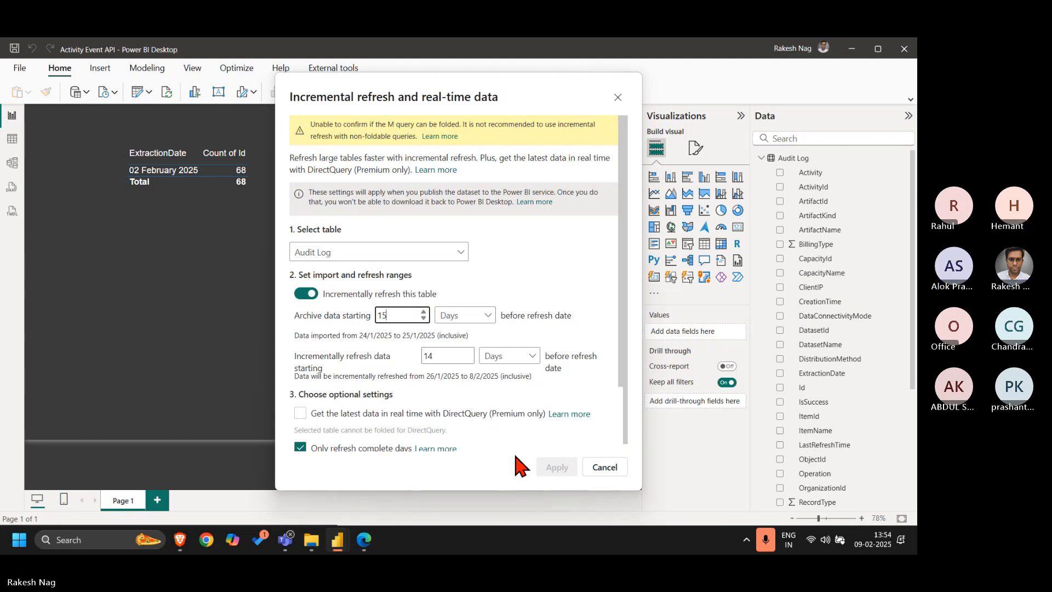
pyautogui.press('BackSpace')
pyautogui.press('BackSpace')
pyautogui.write('30')
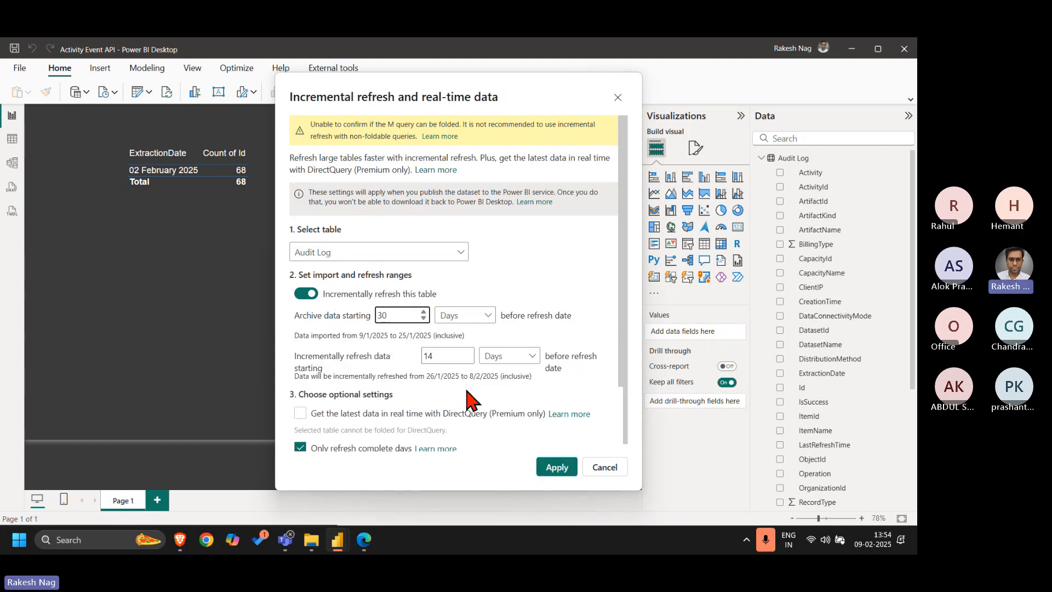
pyautogui.click(457, 357)
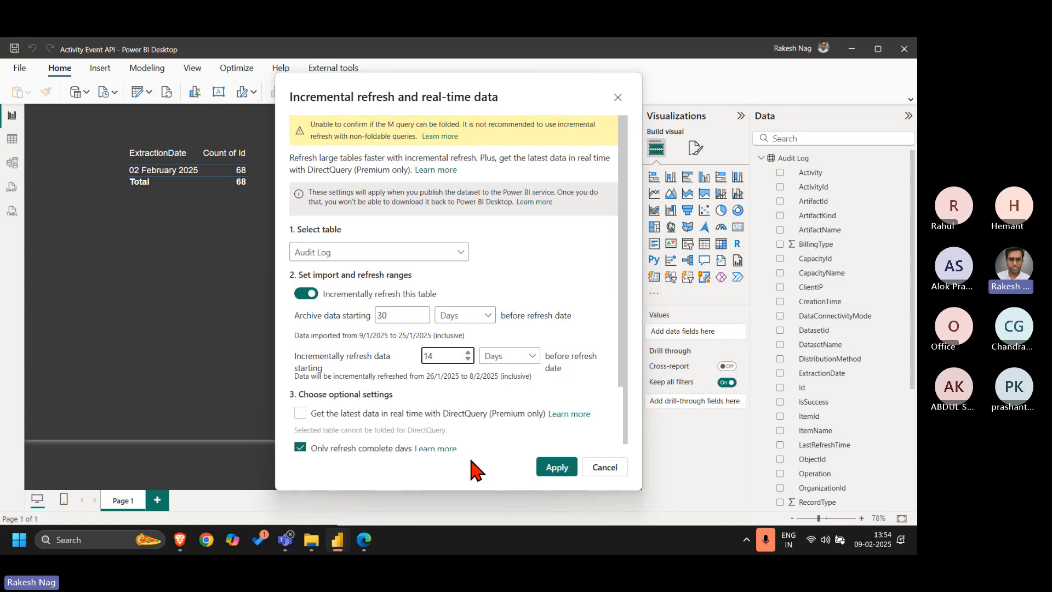
pyautogui.click(402, 317)
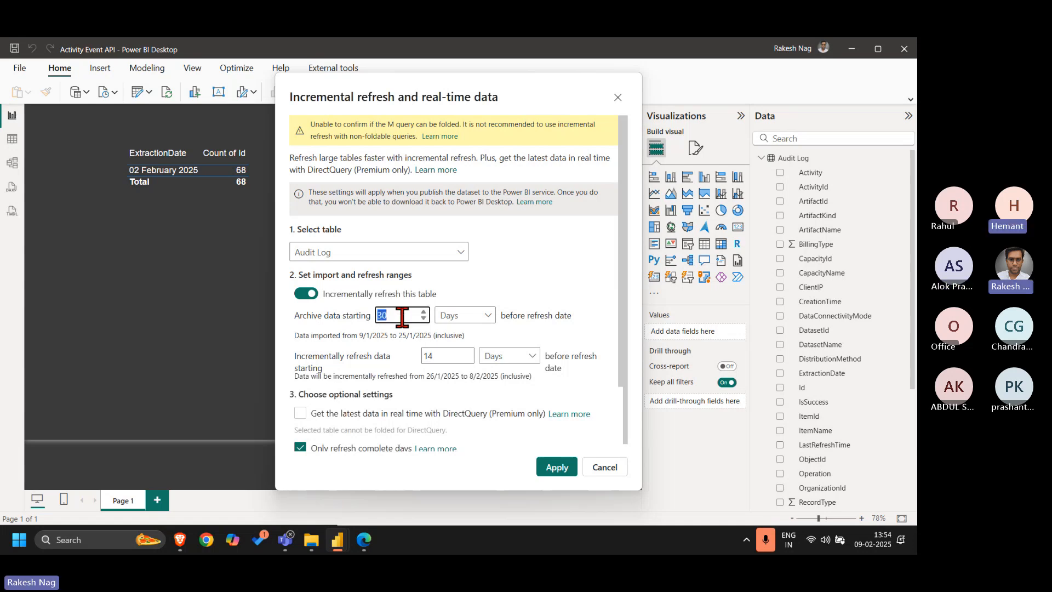
pyautogui.write('28')
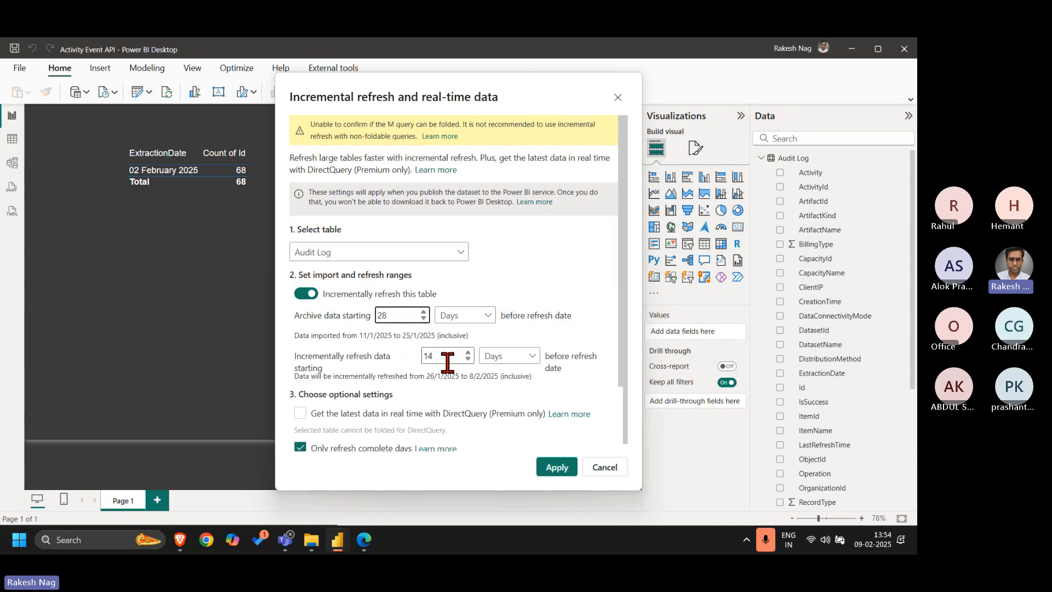
pyautogui.click(446, 357)
pyautogui.press('BackSpace')
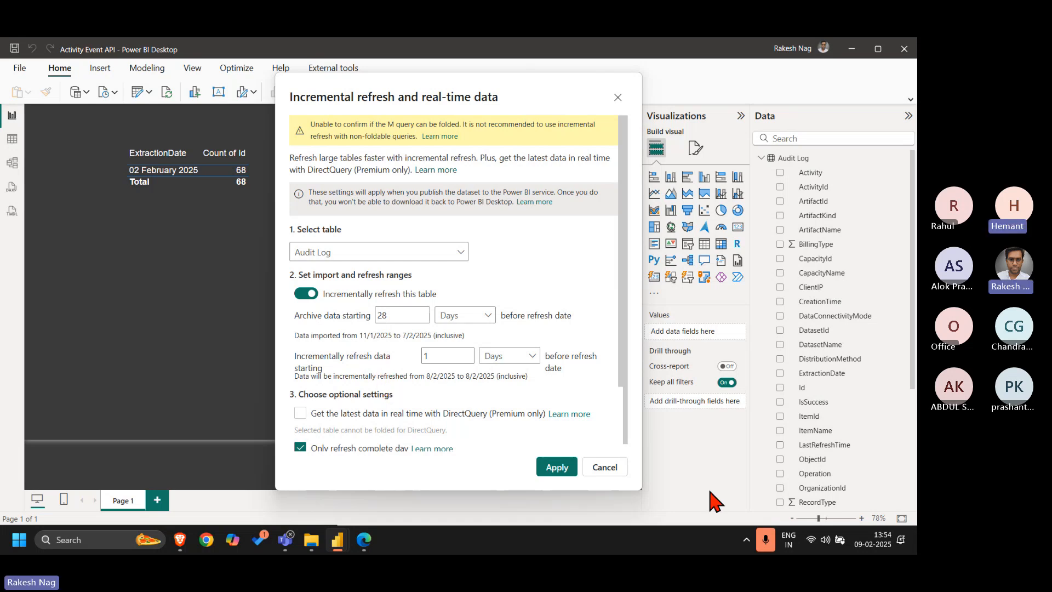
# Check the January 2025 calendar against the import dates and apply the incremental refresh settings
pyautogui.click(874, 539)
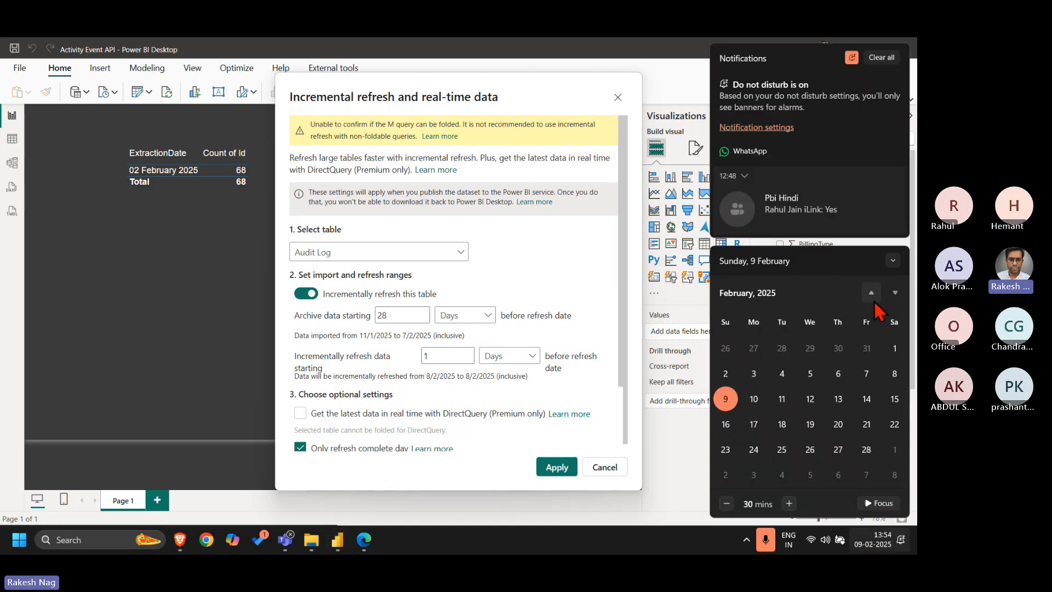
pyautogui.click(872, 294)
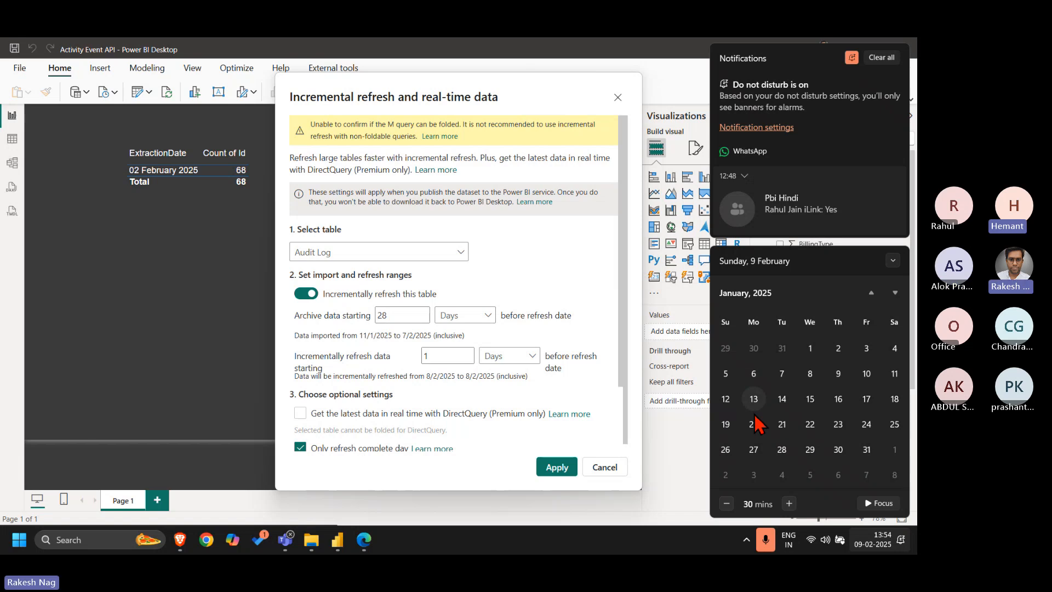
pyautogui.click(542, 278)
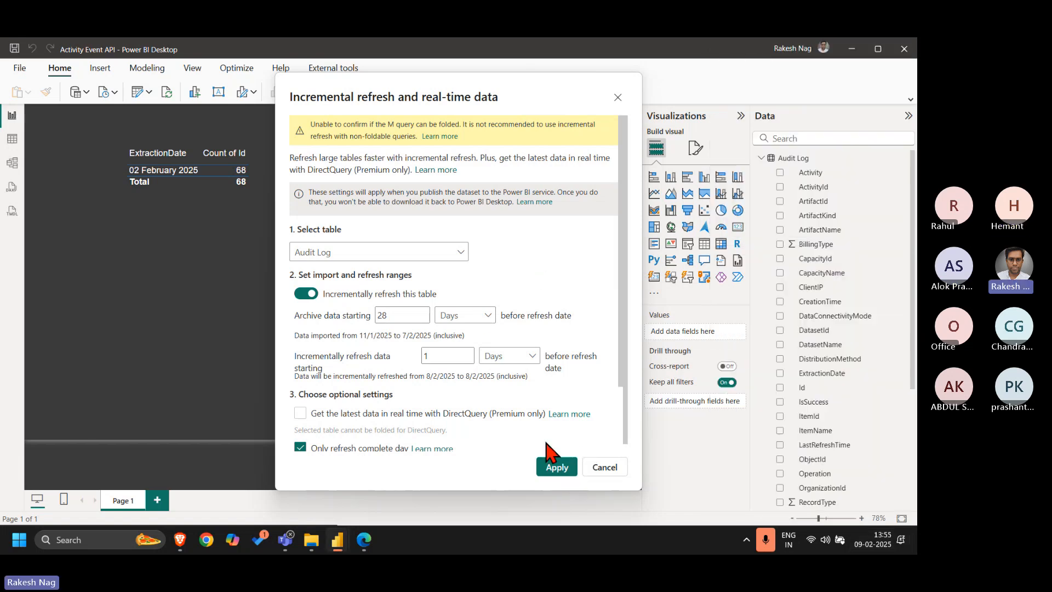
pyautogui.click(554, 468)
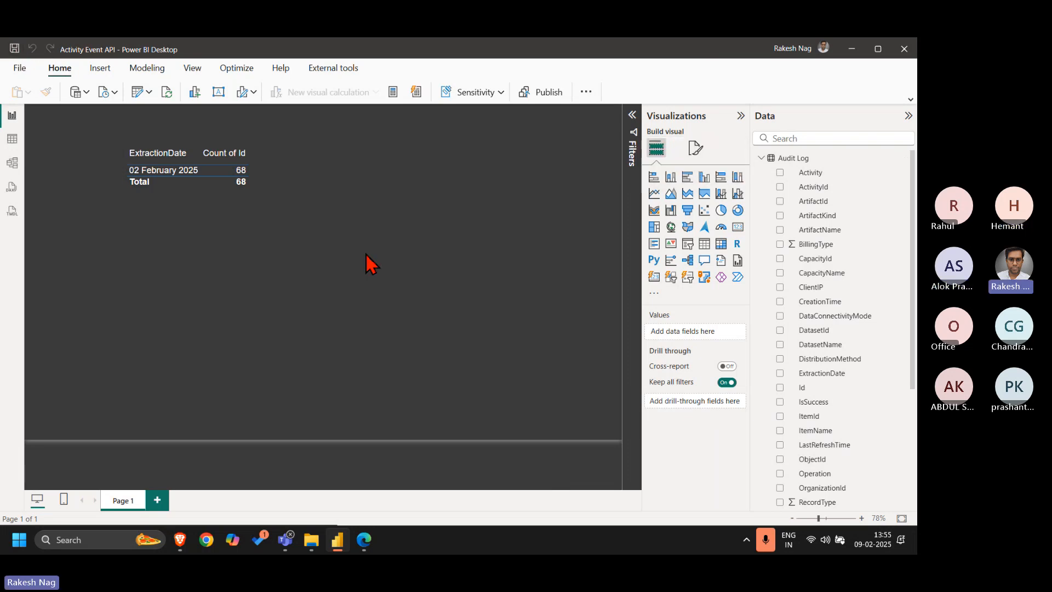
# Switch to the browser, return to the Audit Log workspace and import Activity Event API.pbix from the computer again, replacing the existing dataset
pyautogui.click(367, 543)
pyautogui.click(165, 99)
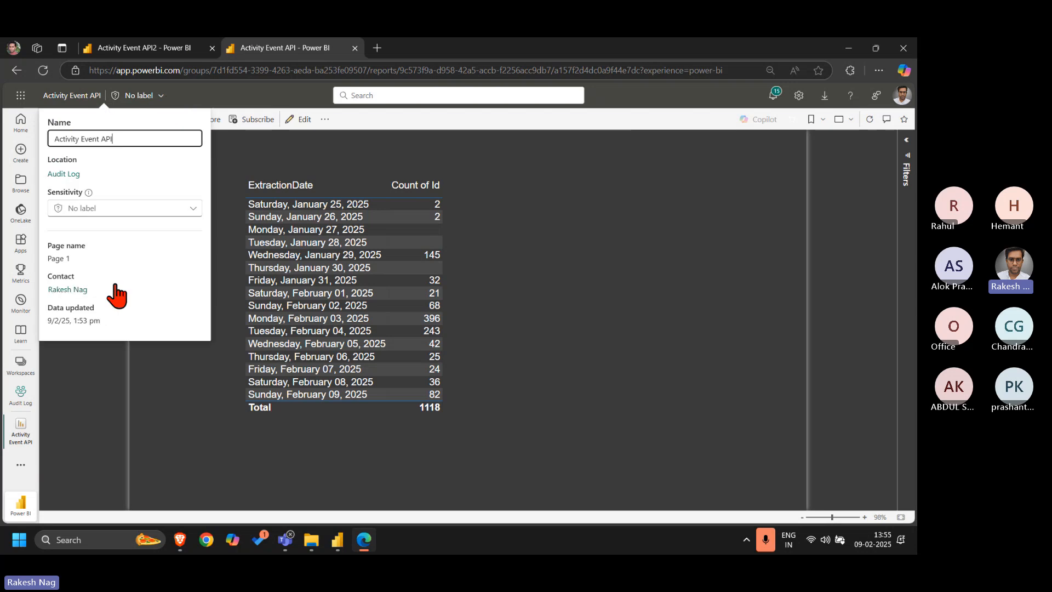
pyautogui.click(65, 176)
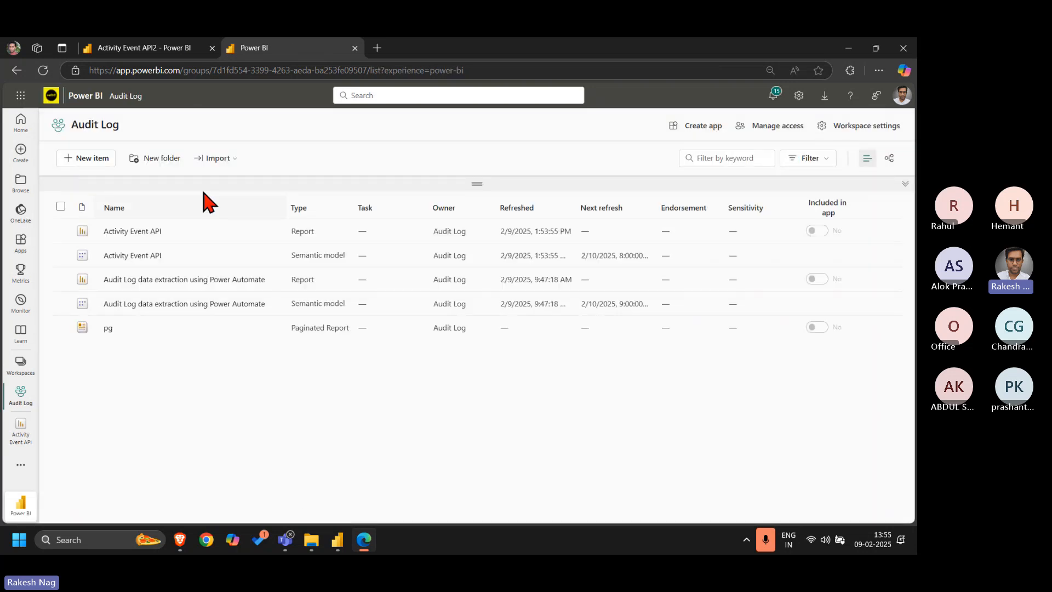
pyautogui.click(227, 163)
pyautogui.click(227, 178)
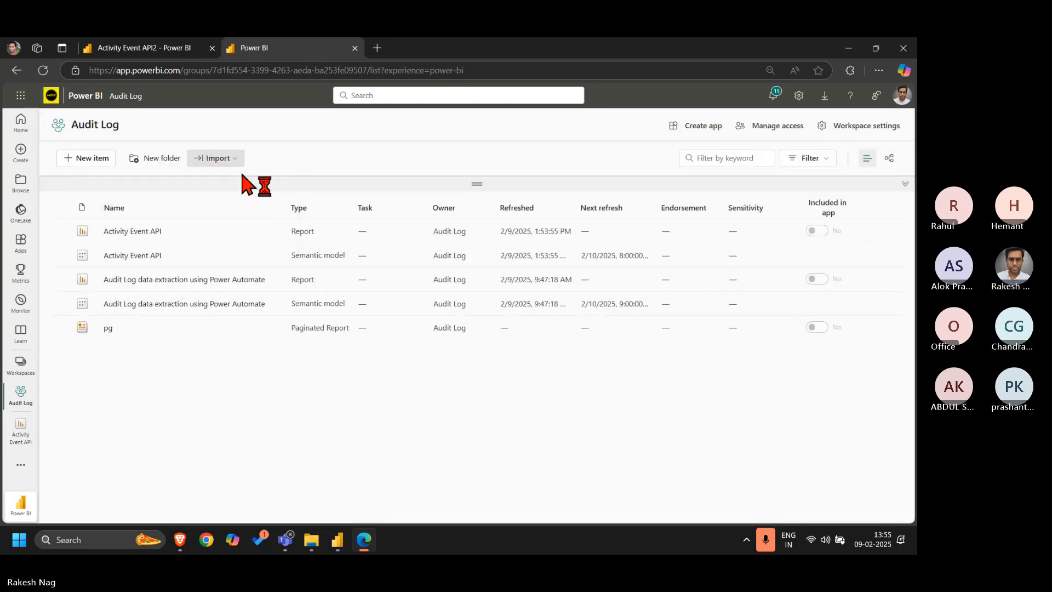
pyautogui.doubleClick(178, 197)
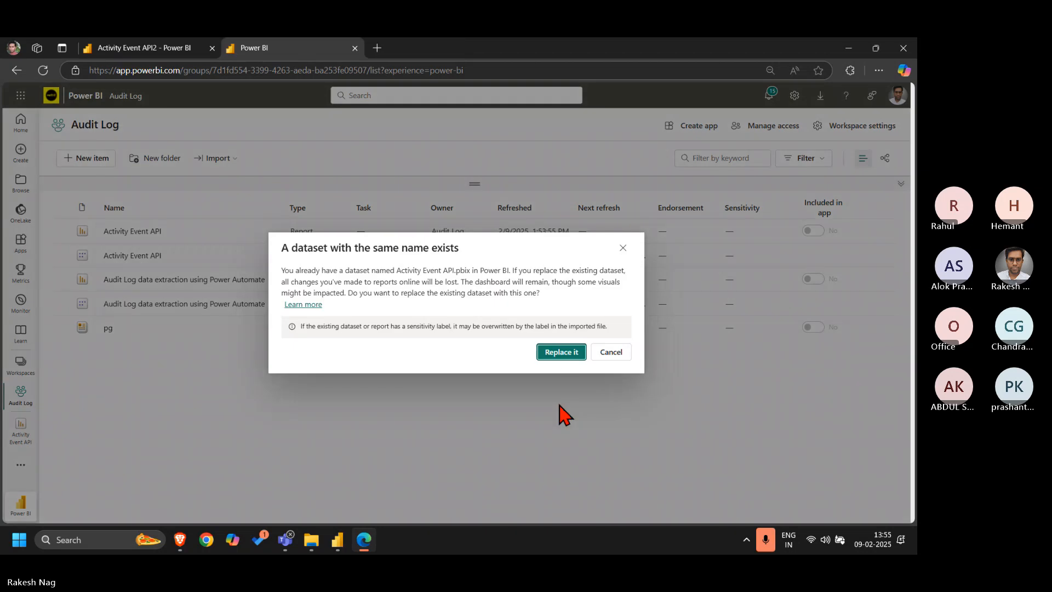
pyautogui.click(564, 352)
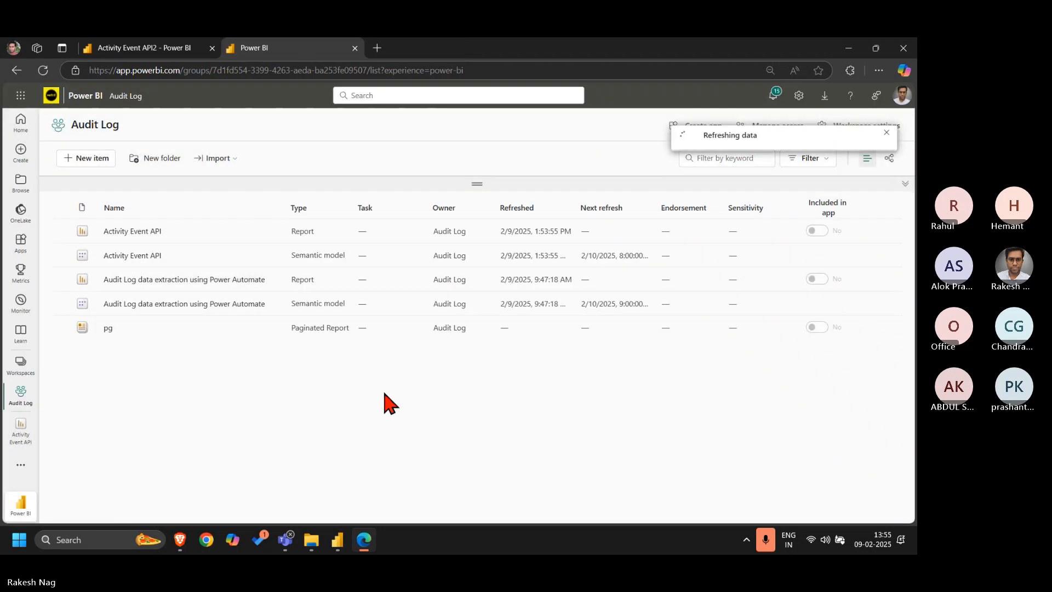
# Reload the Audit Log workspace list to check the semantic model's refresh and open the Activity Event API report
pyautogui.click(43, 72)
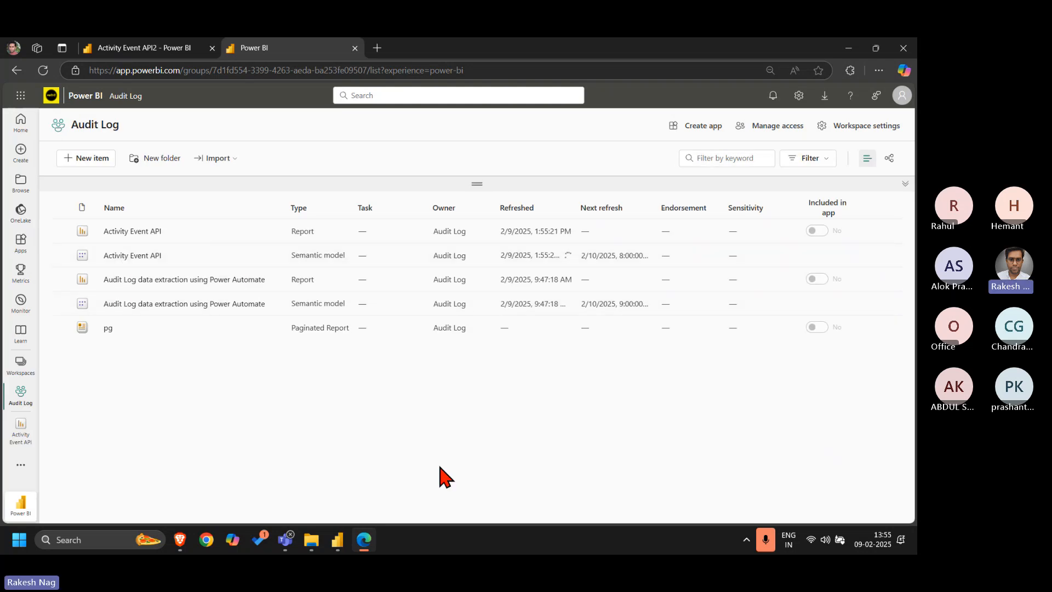
pyautogui.click(766, 541)
pyautogui.click(767, 541)
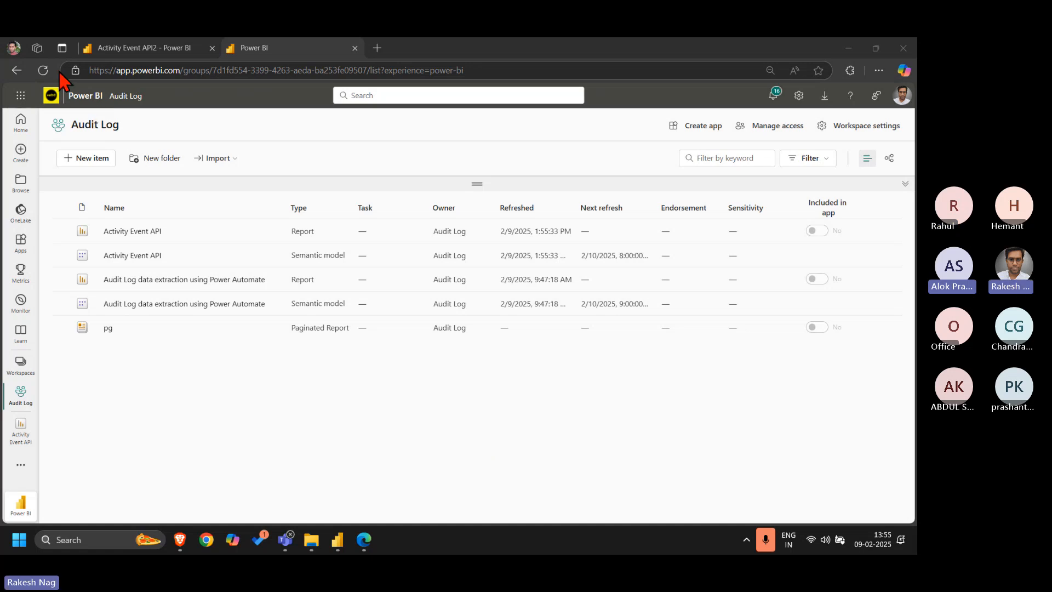
pyautogui.click(43, 70)
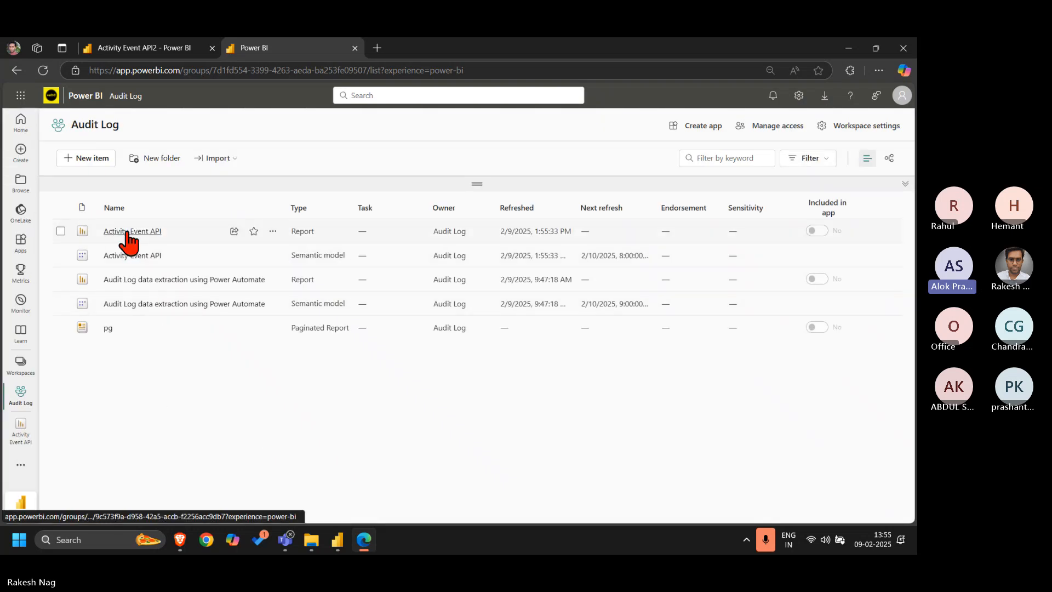
pyautogui.click(131, 232)
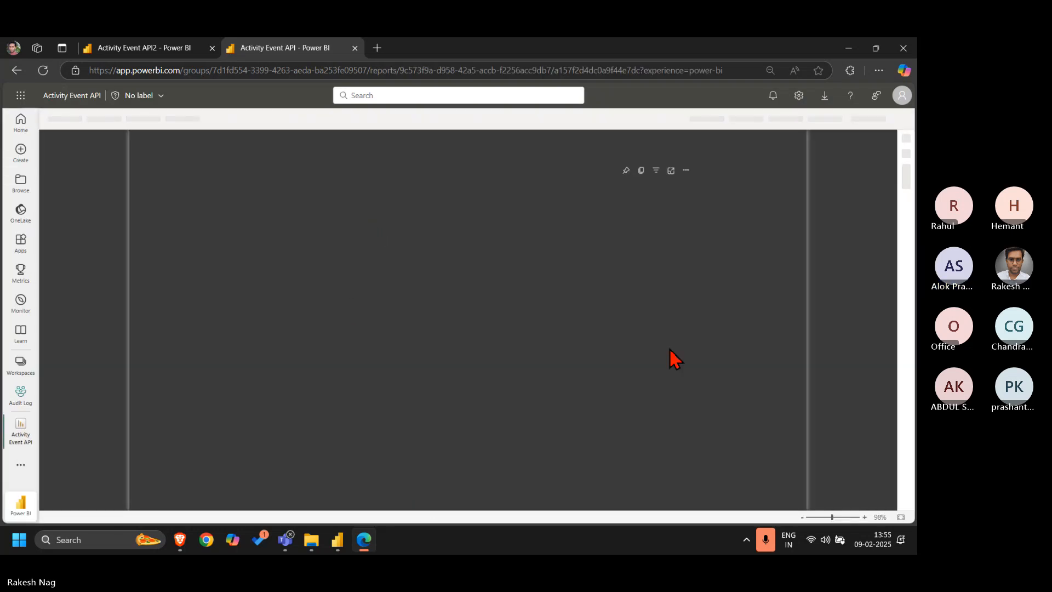
# Examine the ExtractionDate and Count of Id table in the report from its first date to its last
pyautogui.scroll(-3, 600, 333)
pyautogui.scroll(3, 600, 333)
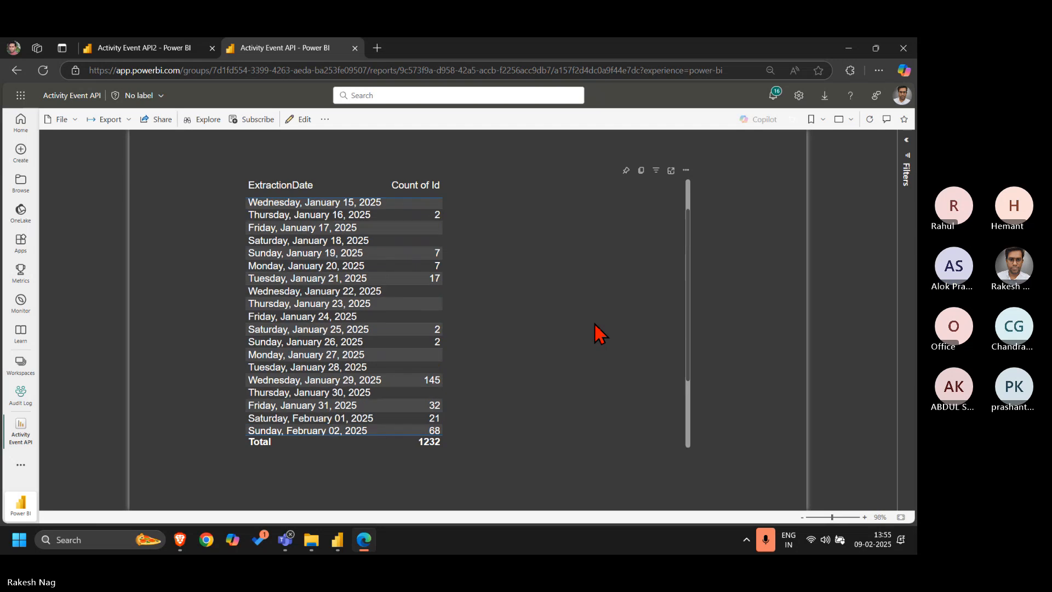
pyautogui.scroll(-3, 600, 333)
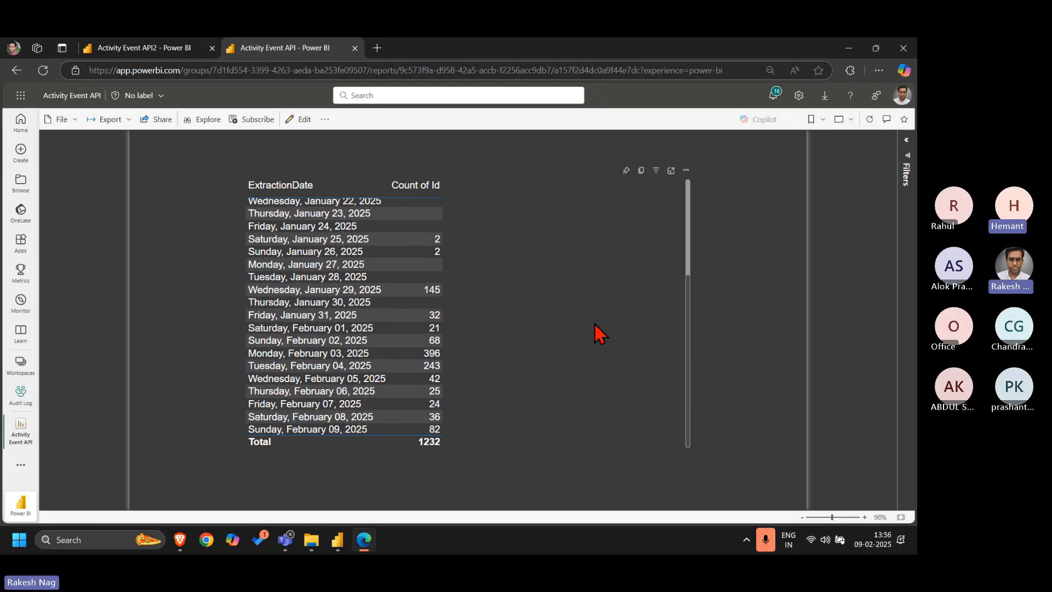
pyautogui.scroll(3, 600, 333)
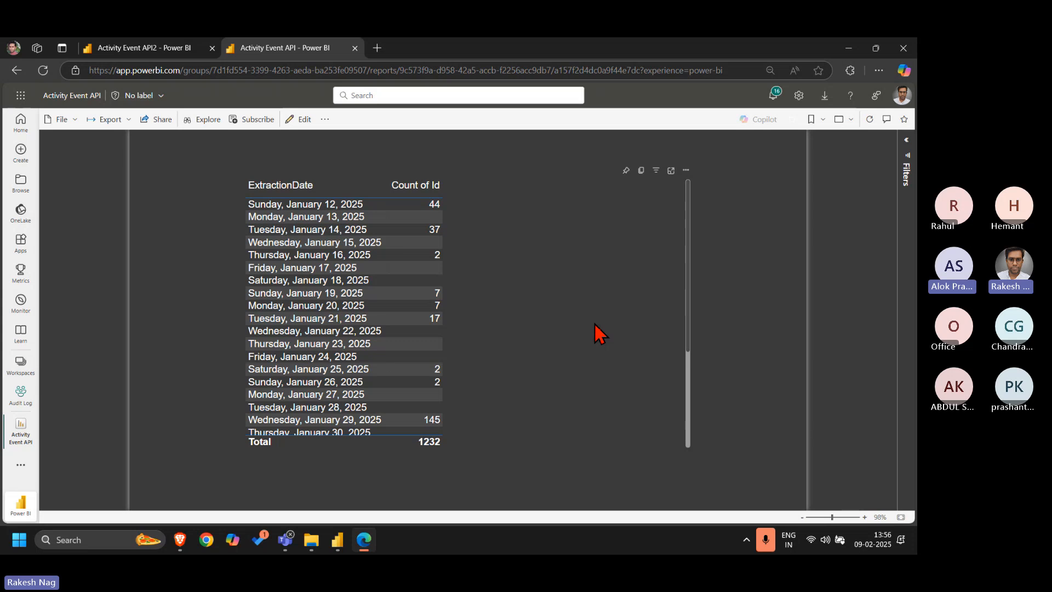
pyautogui.scroll(-3, 547, 299)
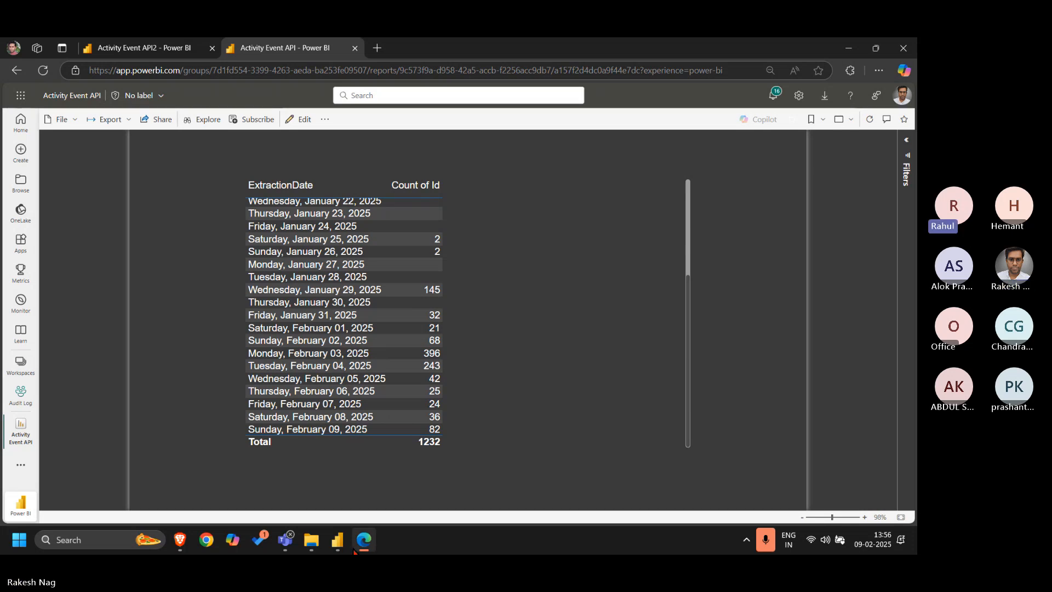
# Switch to Power BI Desktop and review the Audit Log table's incremental refresh settings, including the archive and refresh date ranges
pyautogui.click(337, 540)
pyautogui.rightClick(805, 160)
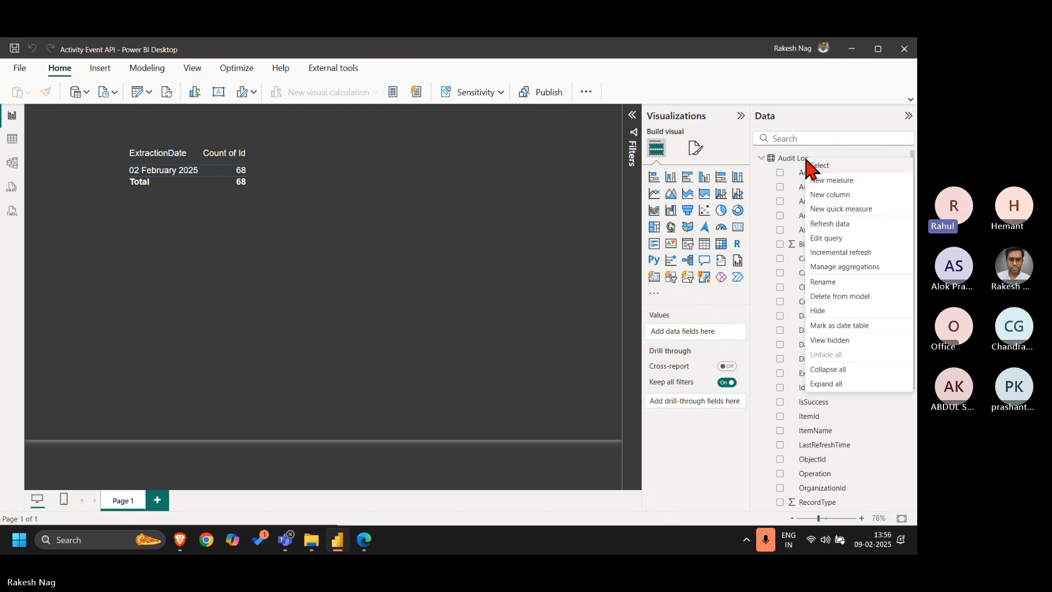
pyautogui.click(837, 253)
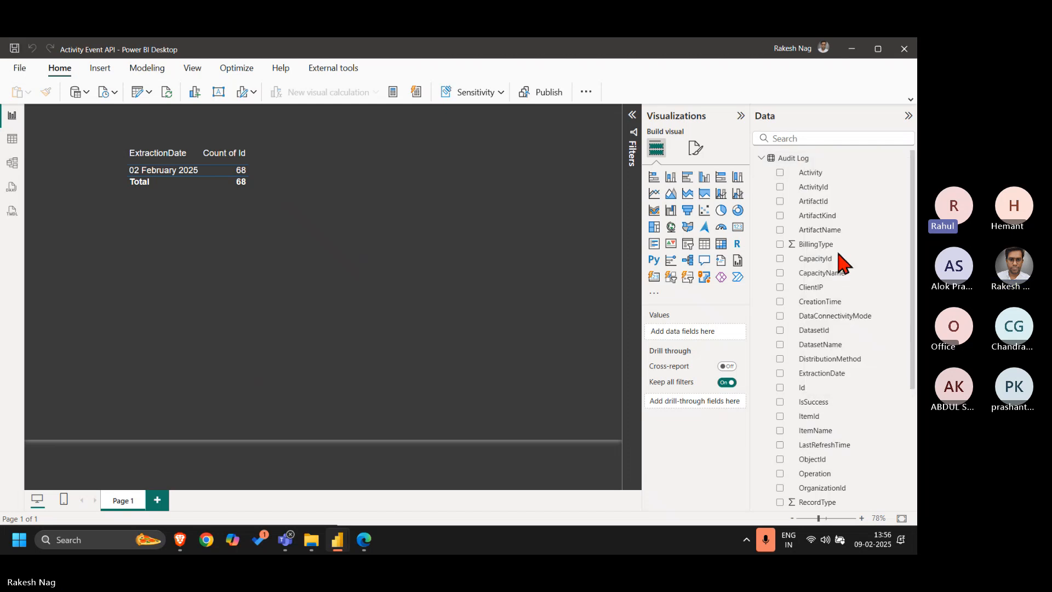
pyautogui.scroll(-3, 599, 376)
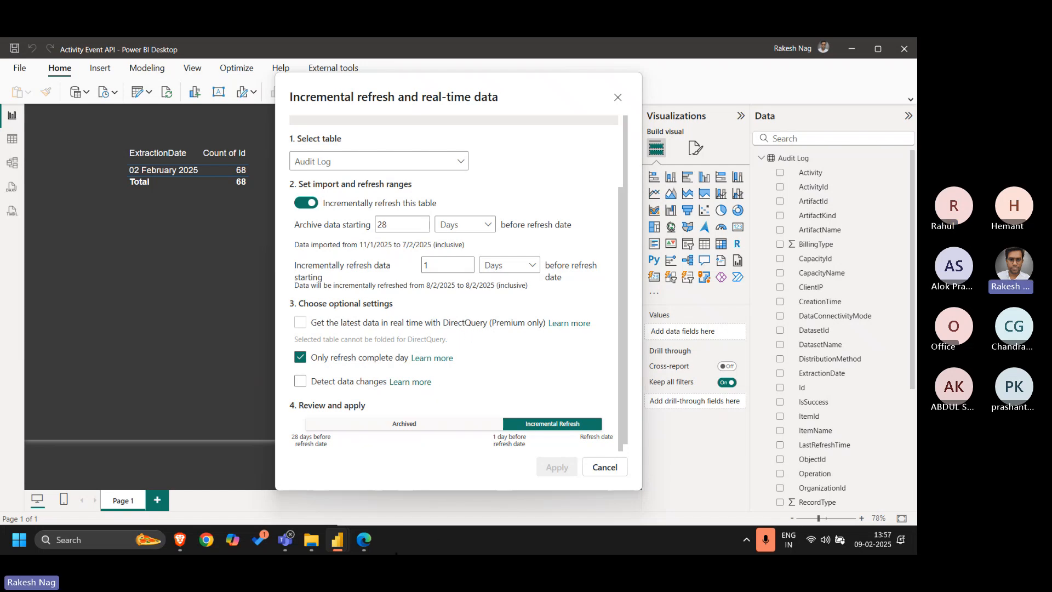
# Switch to the browser and compare the Activity Event API report's extraction dates with the configured incremental refresh ranges
pyautogui.moveTo(364, 545)
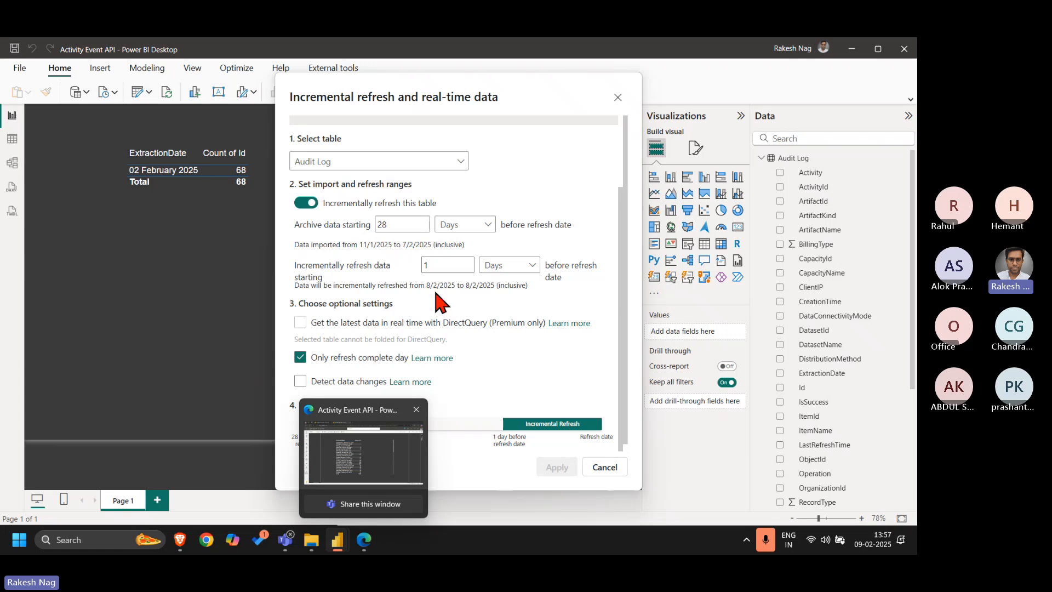
pyautogui.click(364, 540)
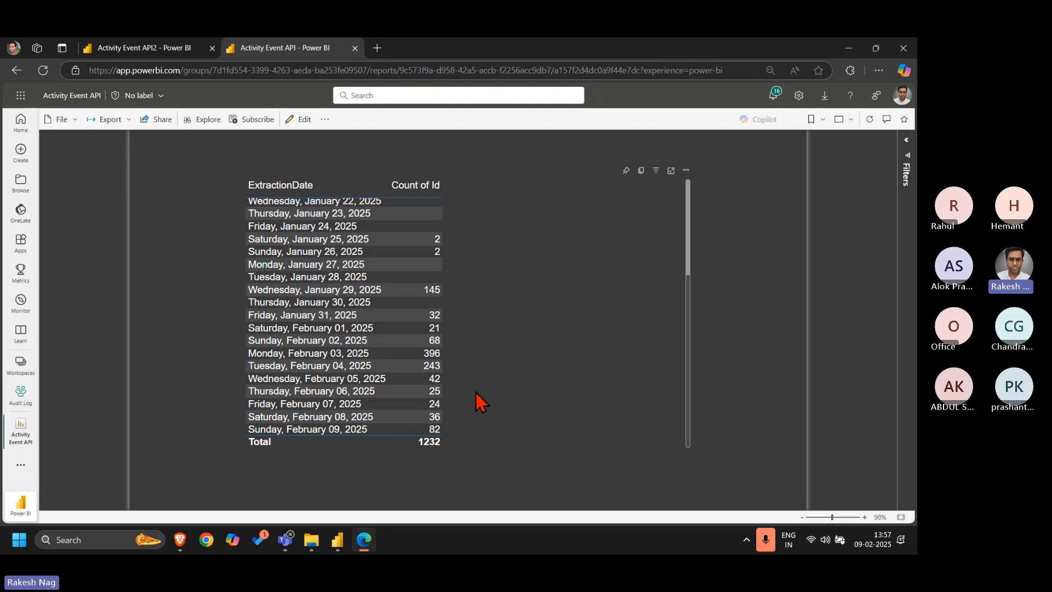
pyautogui.scroll(3, 477, 402)
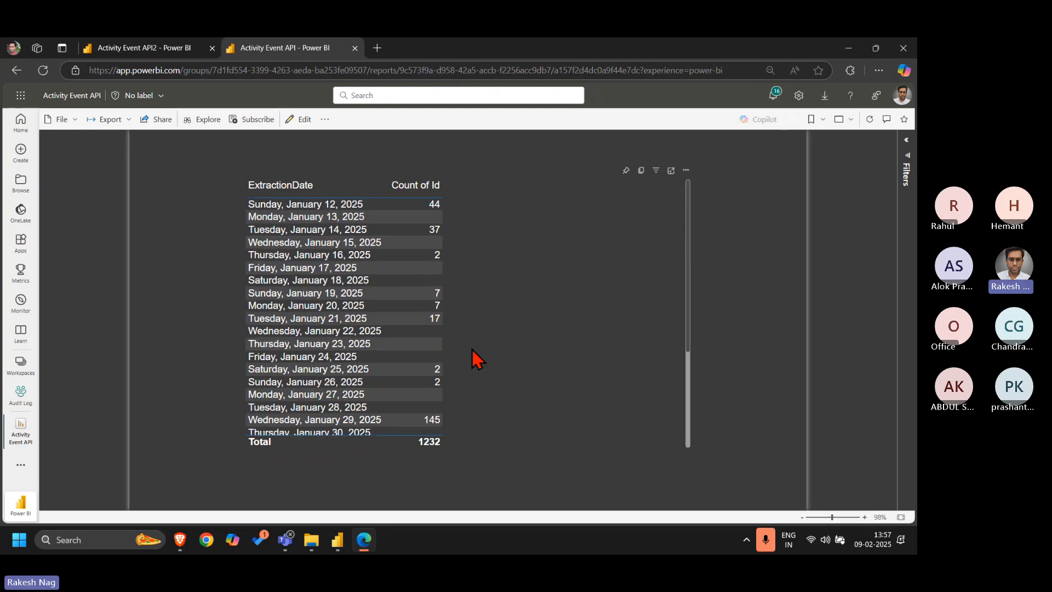
pyautogui.scroll(-3, 474, 355)
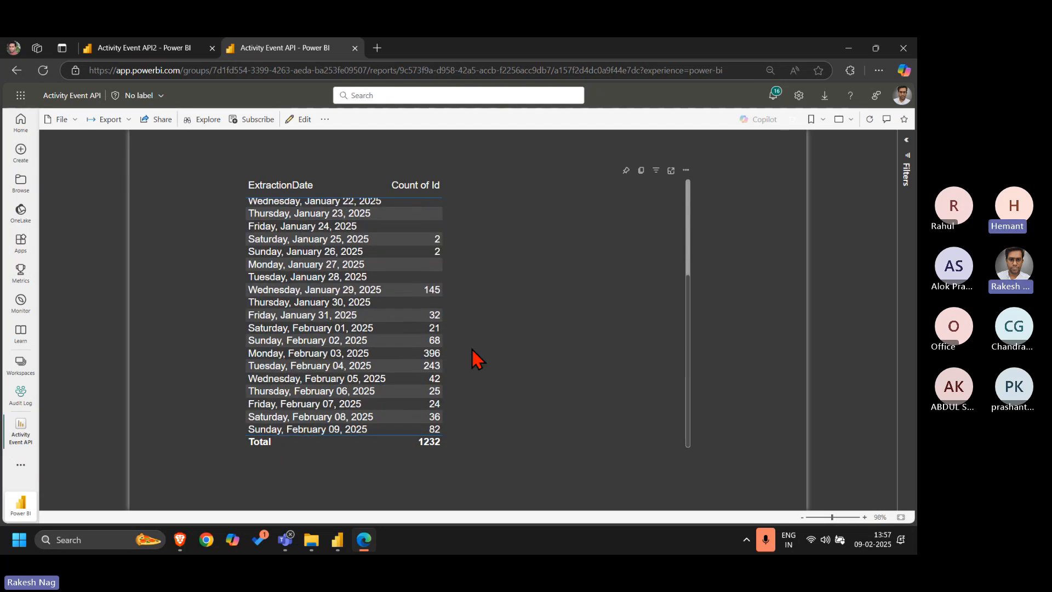
pyautogui.scroll(2, 476, 360)
pyautogui.scroll(-2, 476, 360)
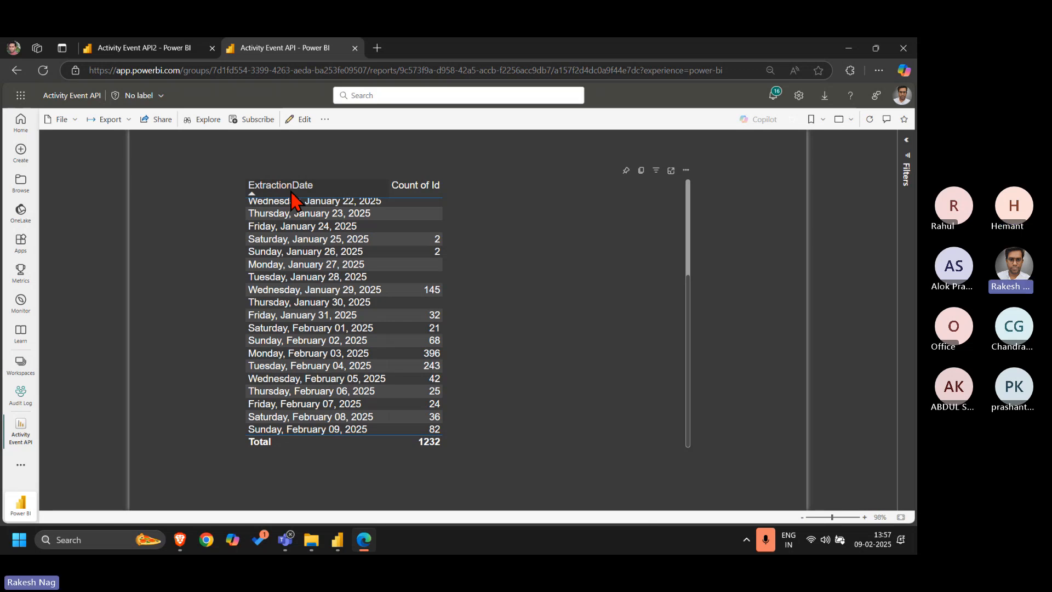
pyautogui.moveTo(374, 541)
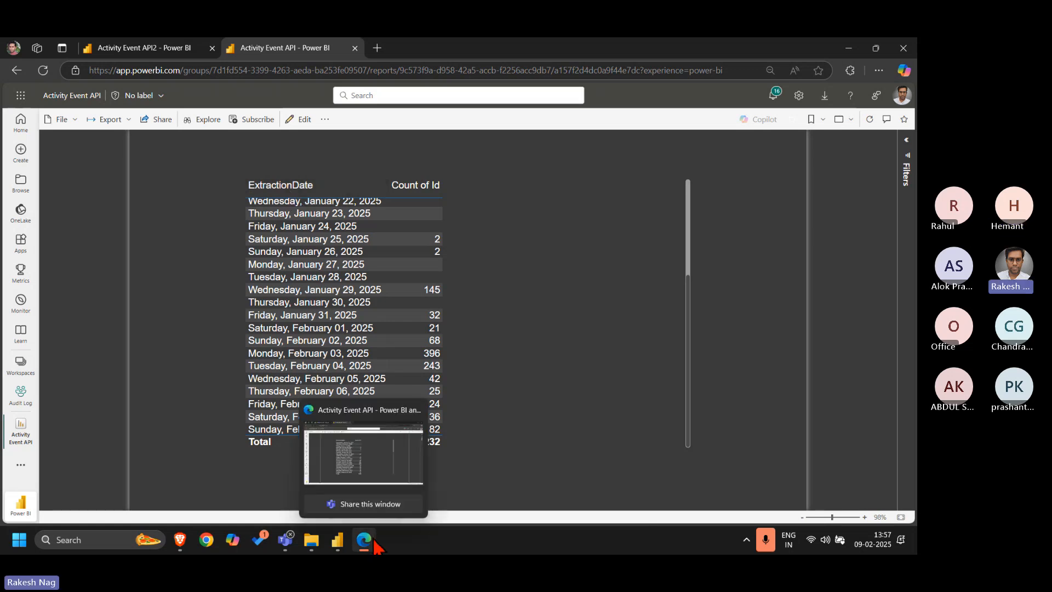
pyautogui.click(146, 50)
pyautogui.click(280, 50)
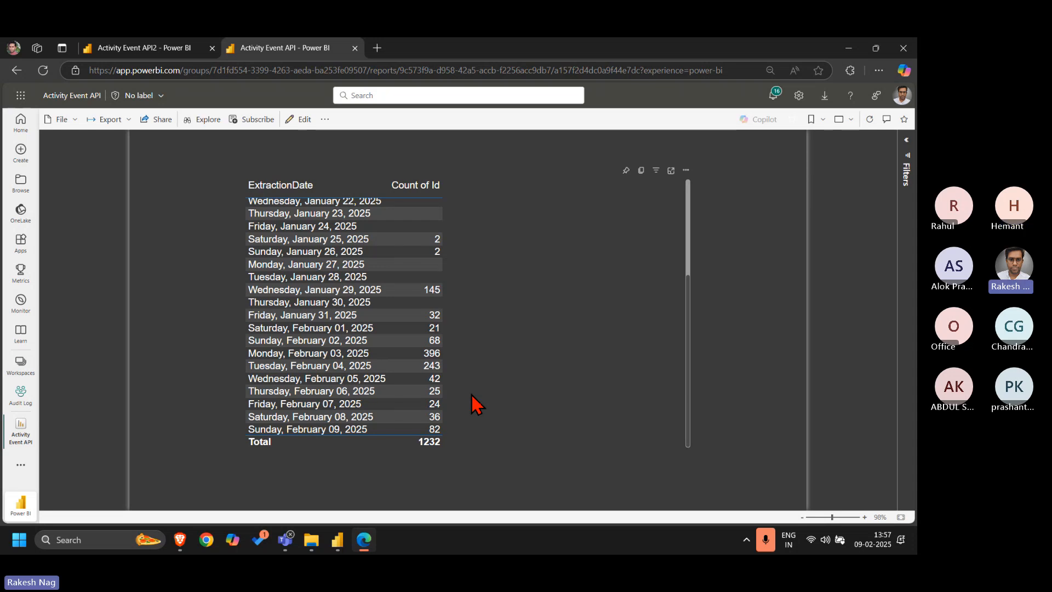
pyautogui.scroll(3, 517, 313)
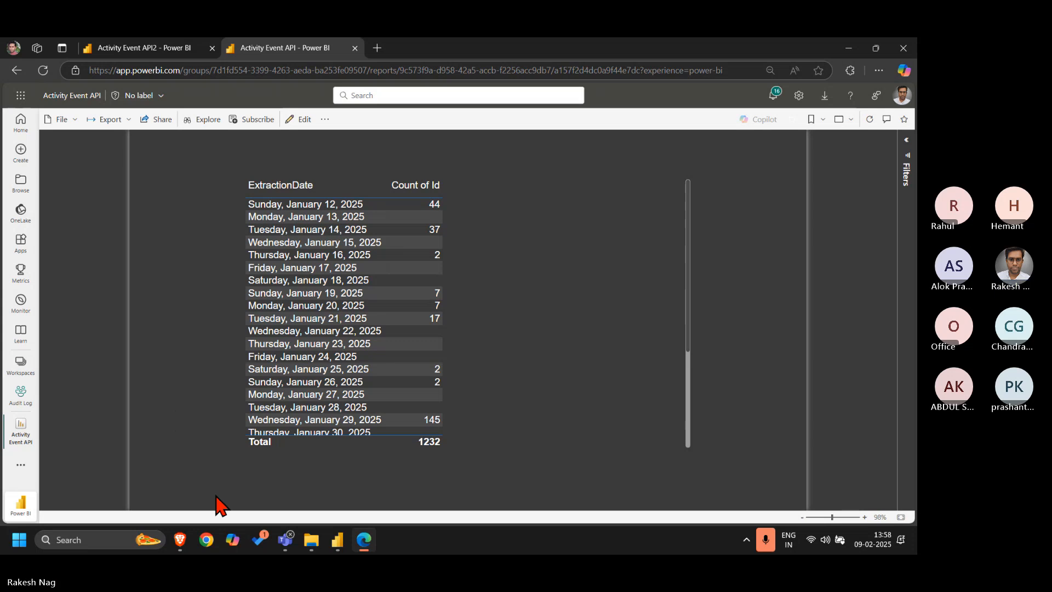
# Switch to the Brave browser and bring up the Audit Log playlist on YouTube
pyautogui.moveTo(180, 540)
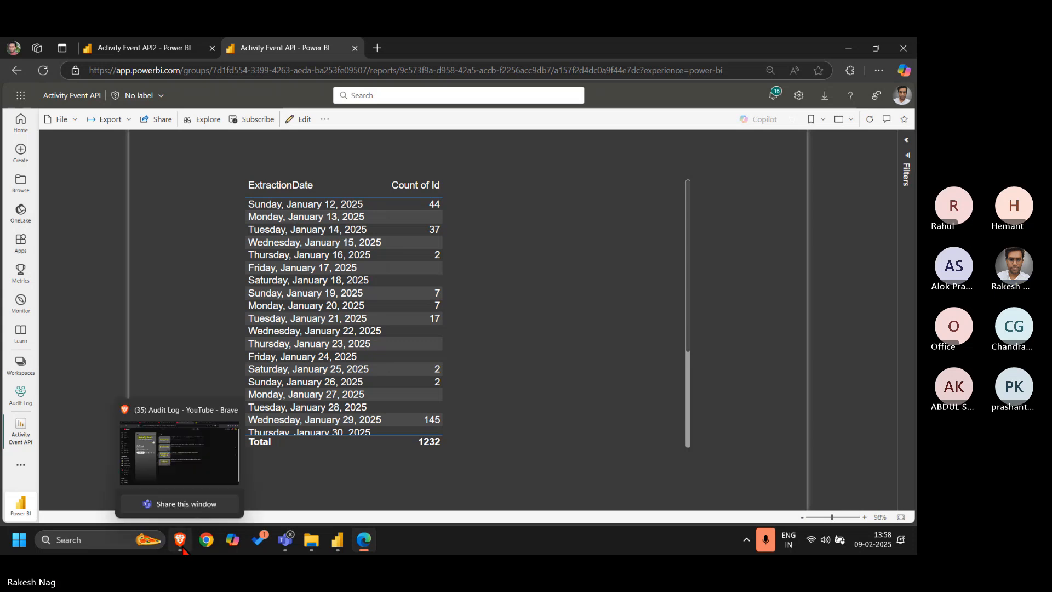
pyautogui.click(199, 478)
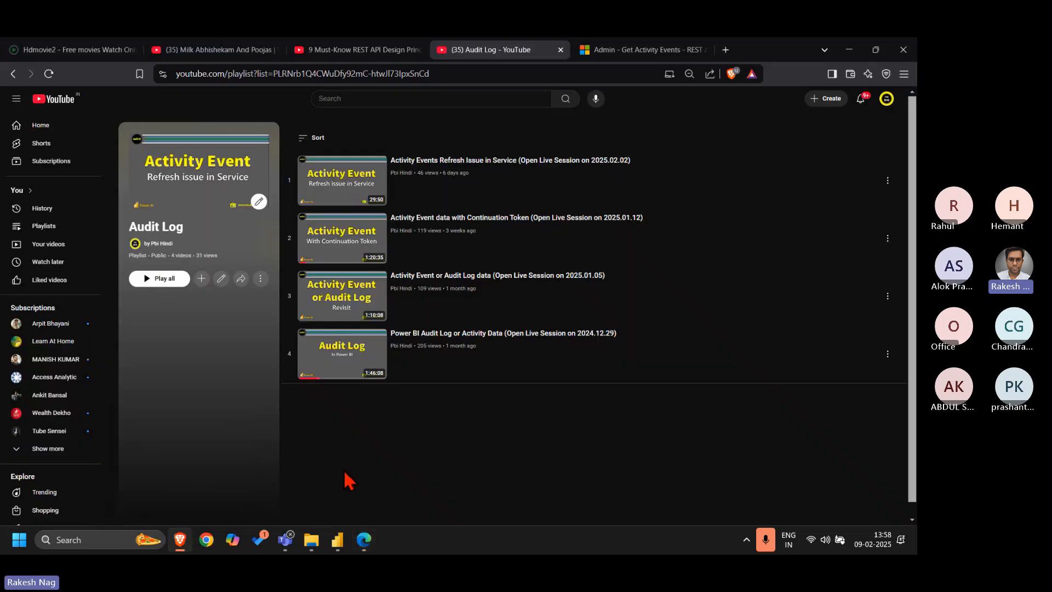